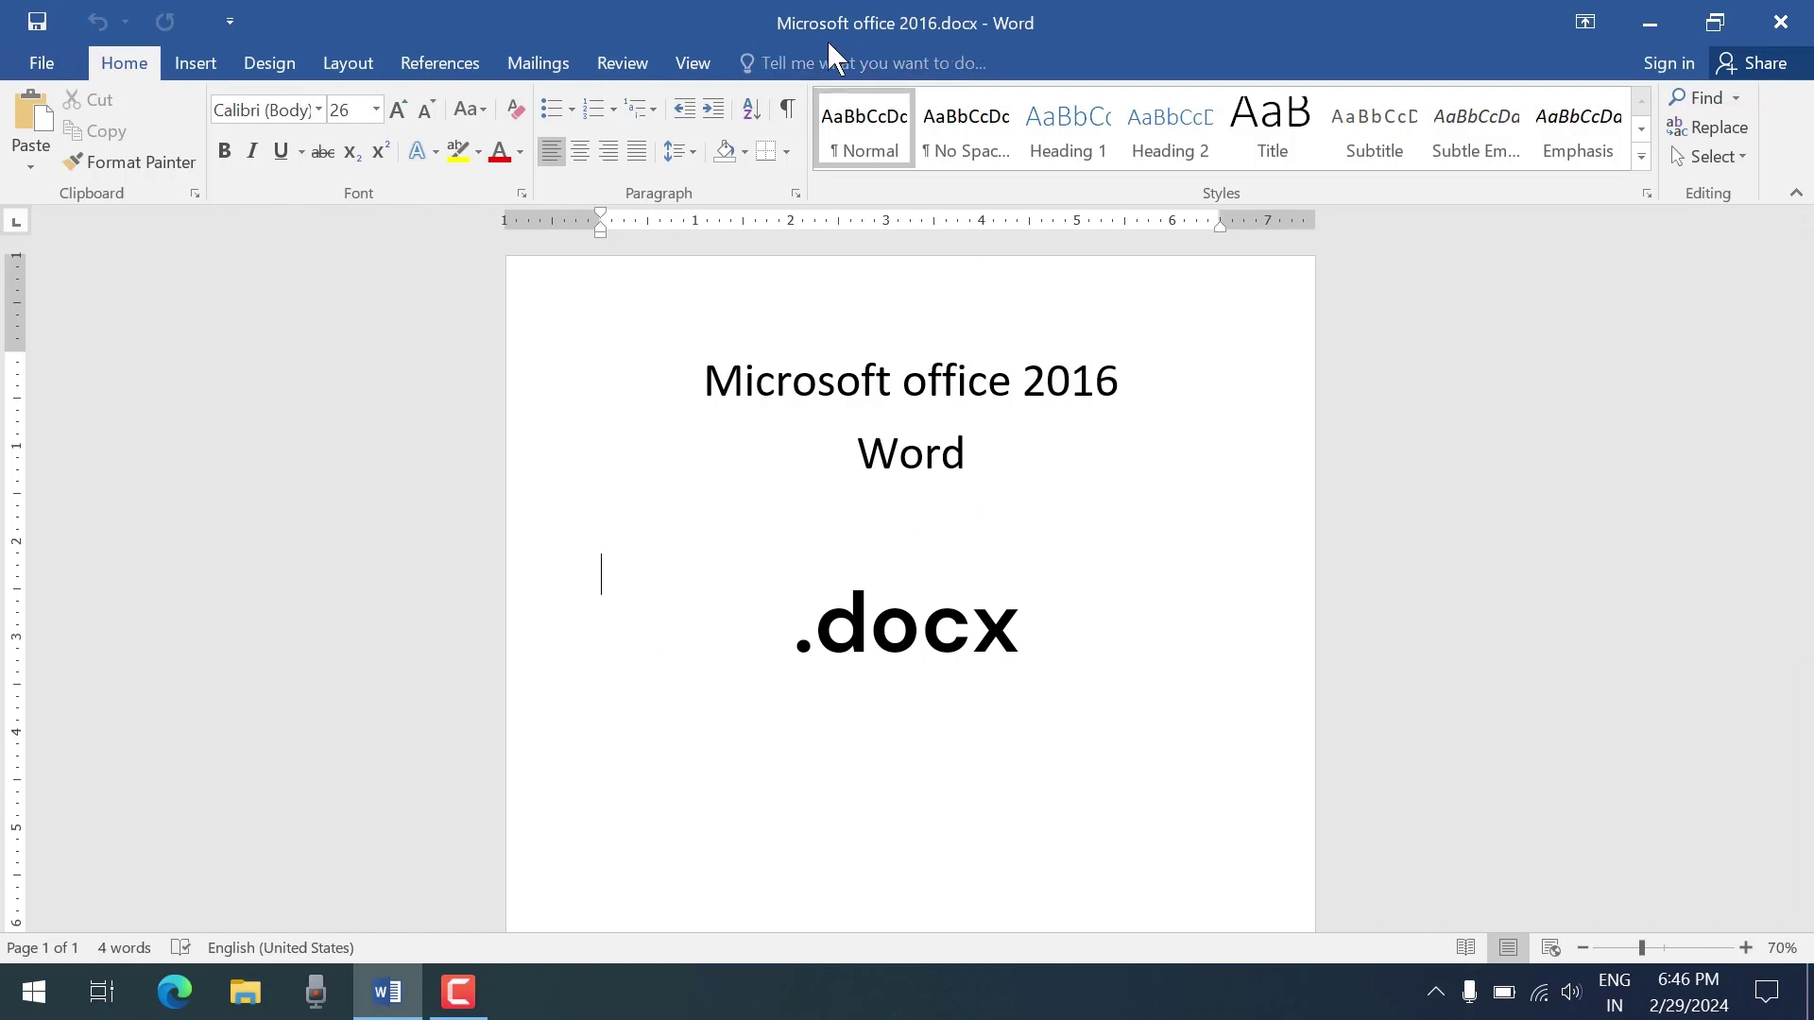
Close the document and move its file, Microsoft office 2016.docx, to the empty area of the desktop
click(1781, 21)
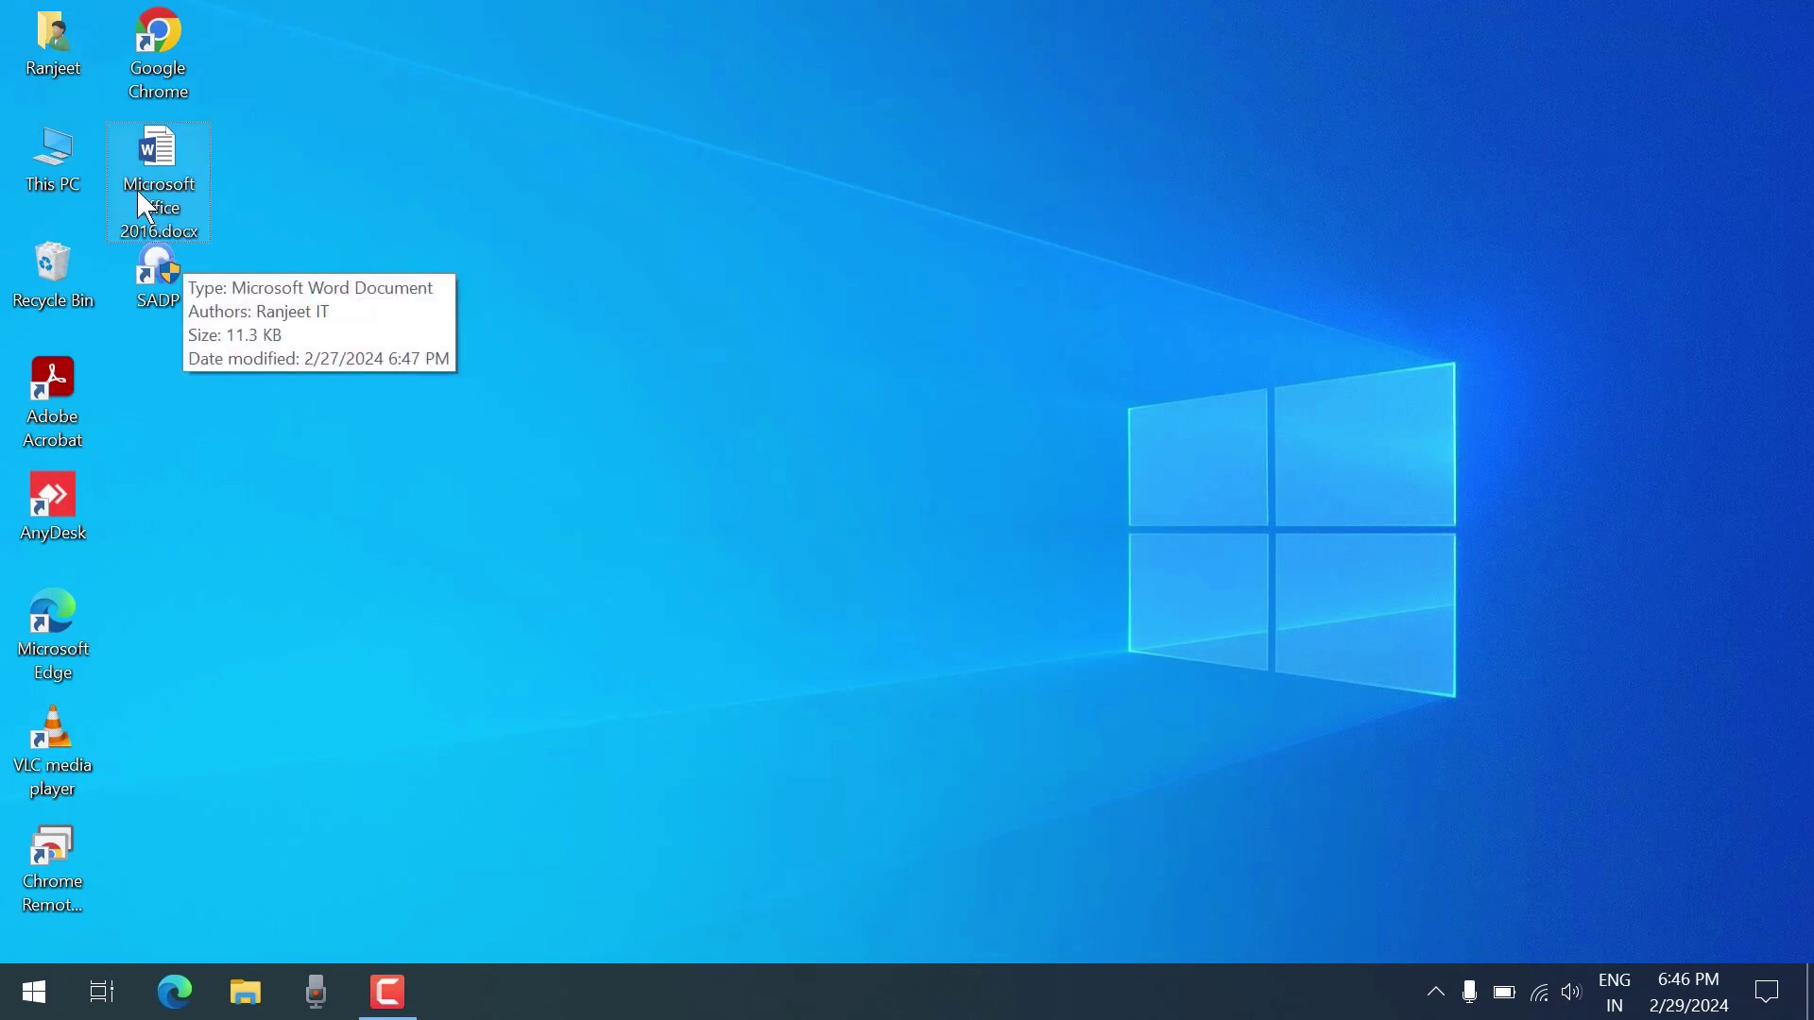
drag(139, 194, 612, 502)
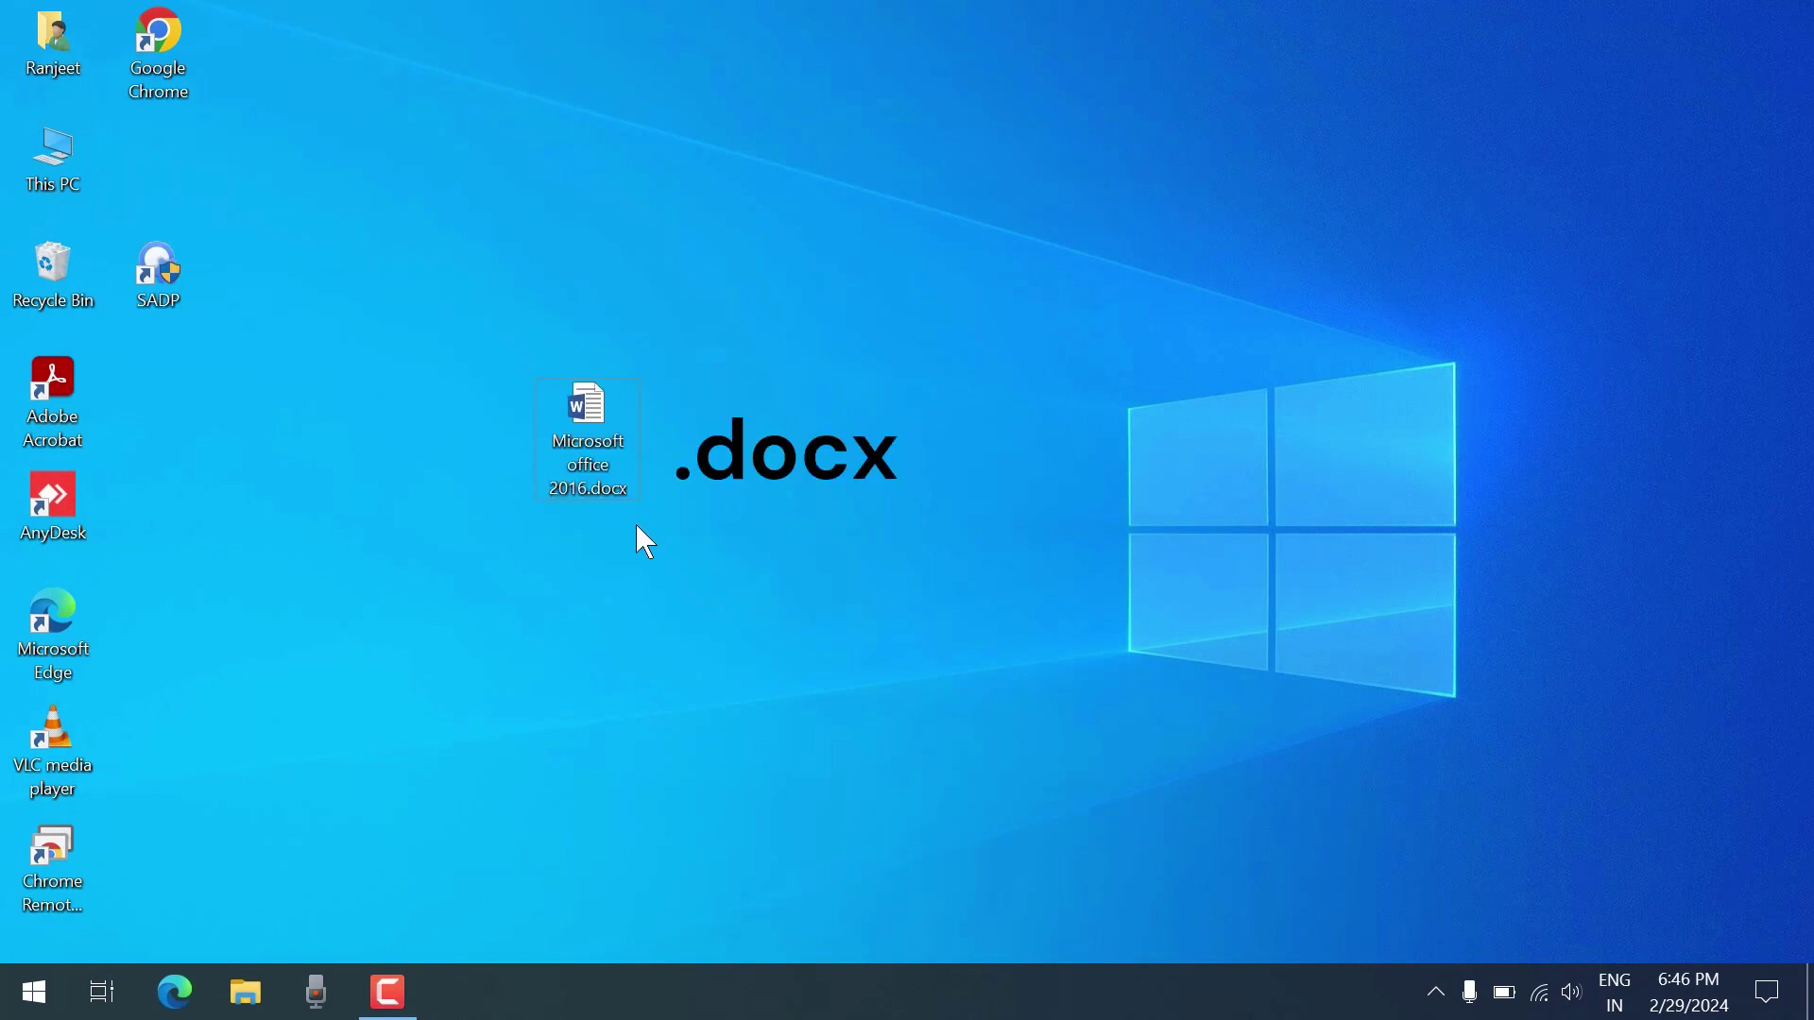
click(595, 499)
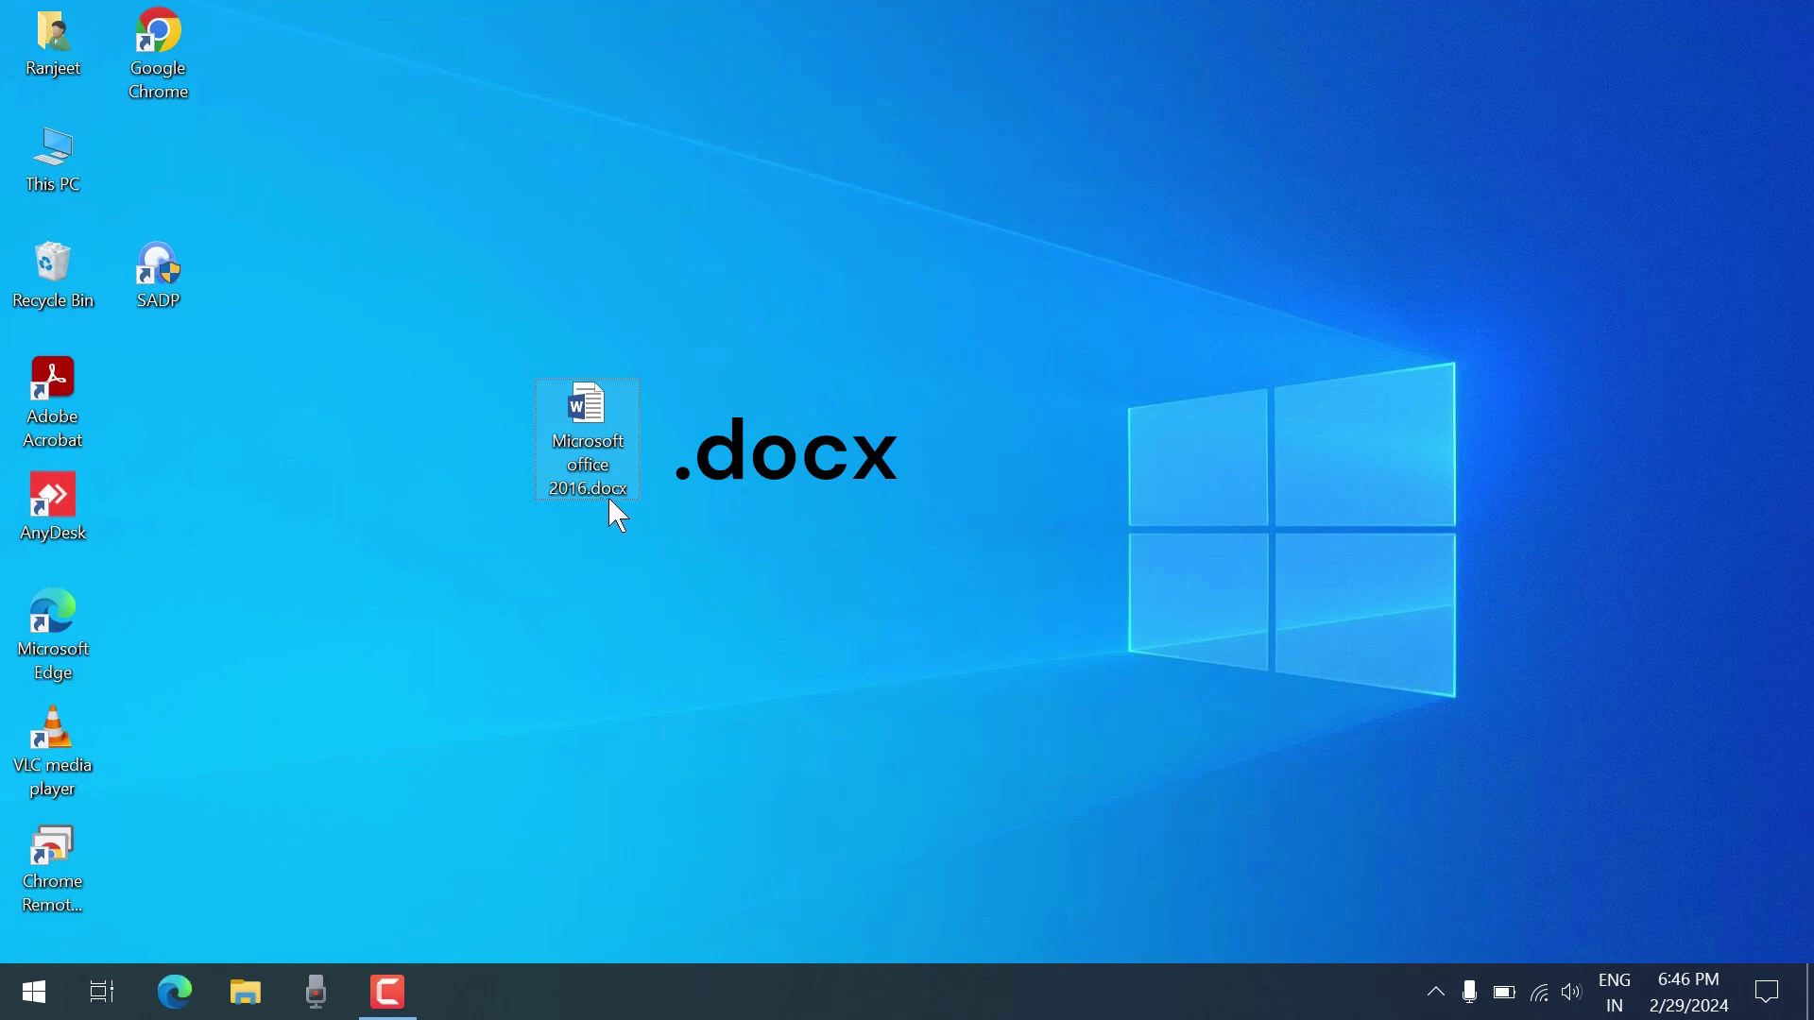
mouse_move(619, 501)
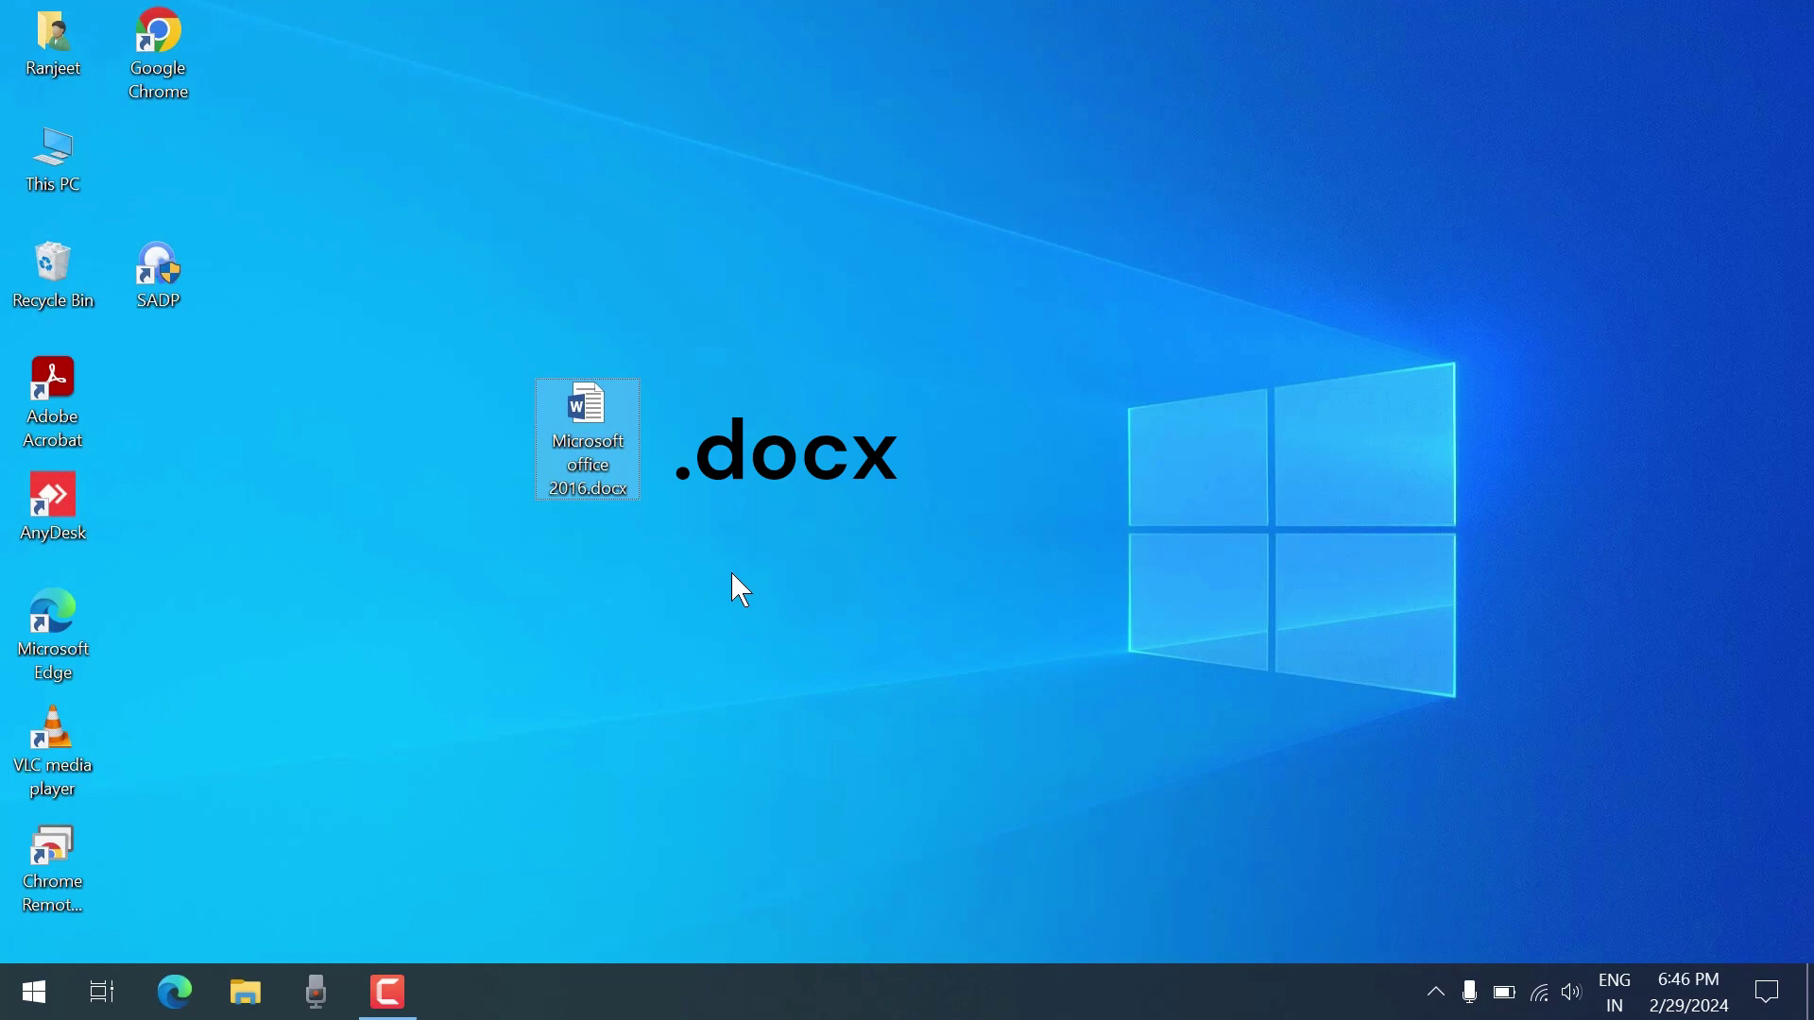
Reopen Microsoft office 2016.docx and generate sample paragraphs on the page with =rand()
double_click(612, 499)
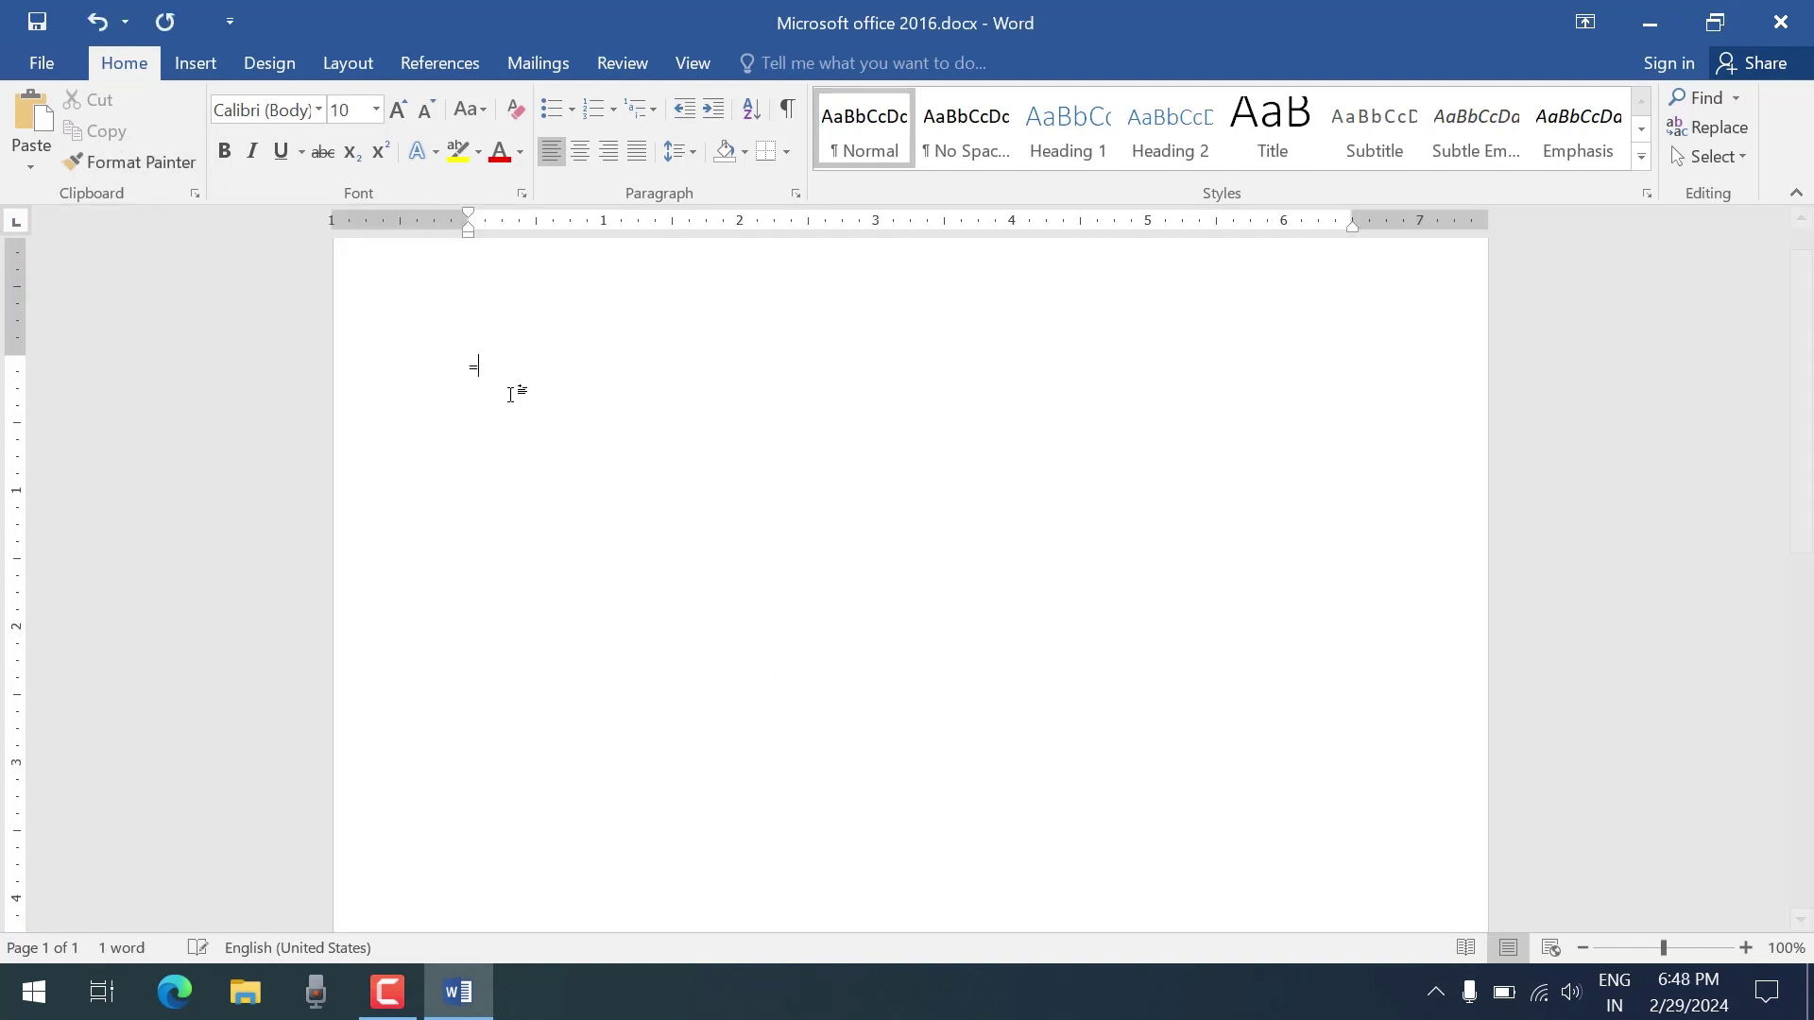
text(rand())
key(Return)
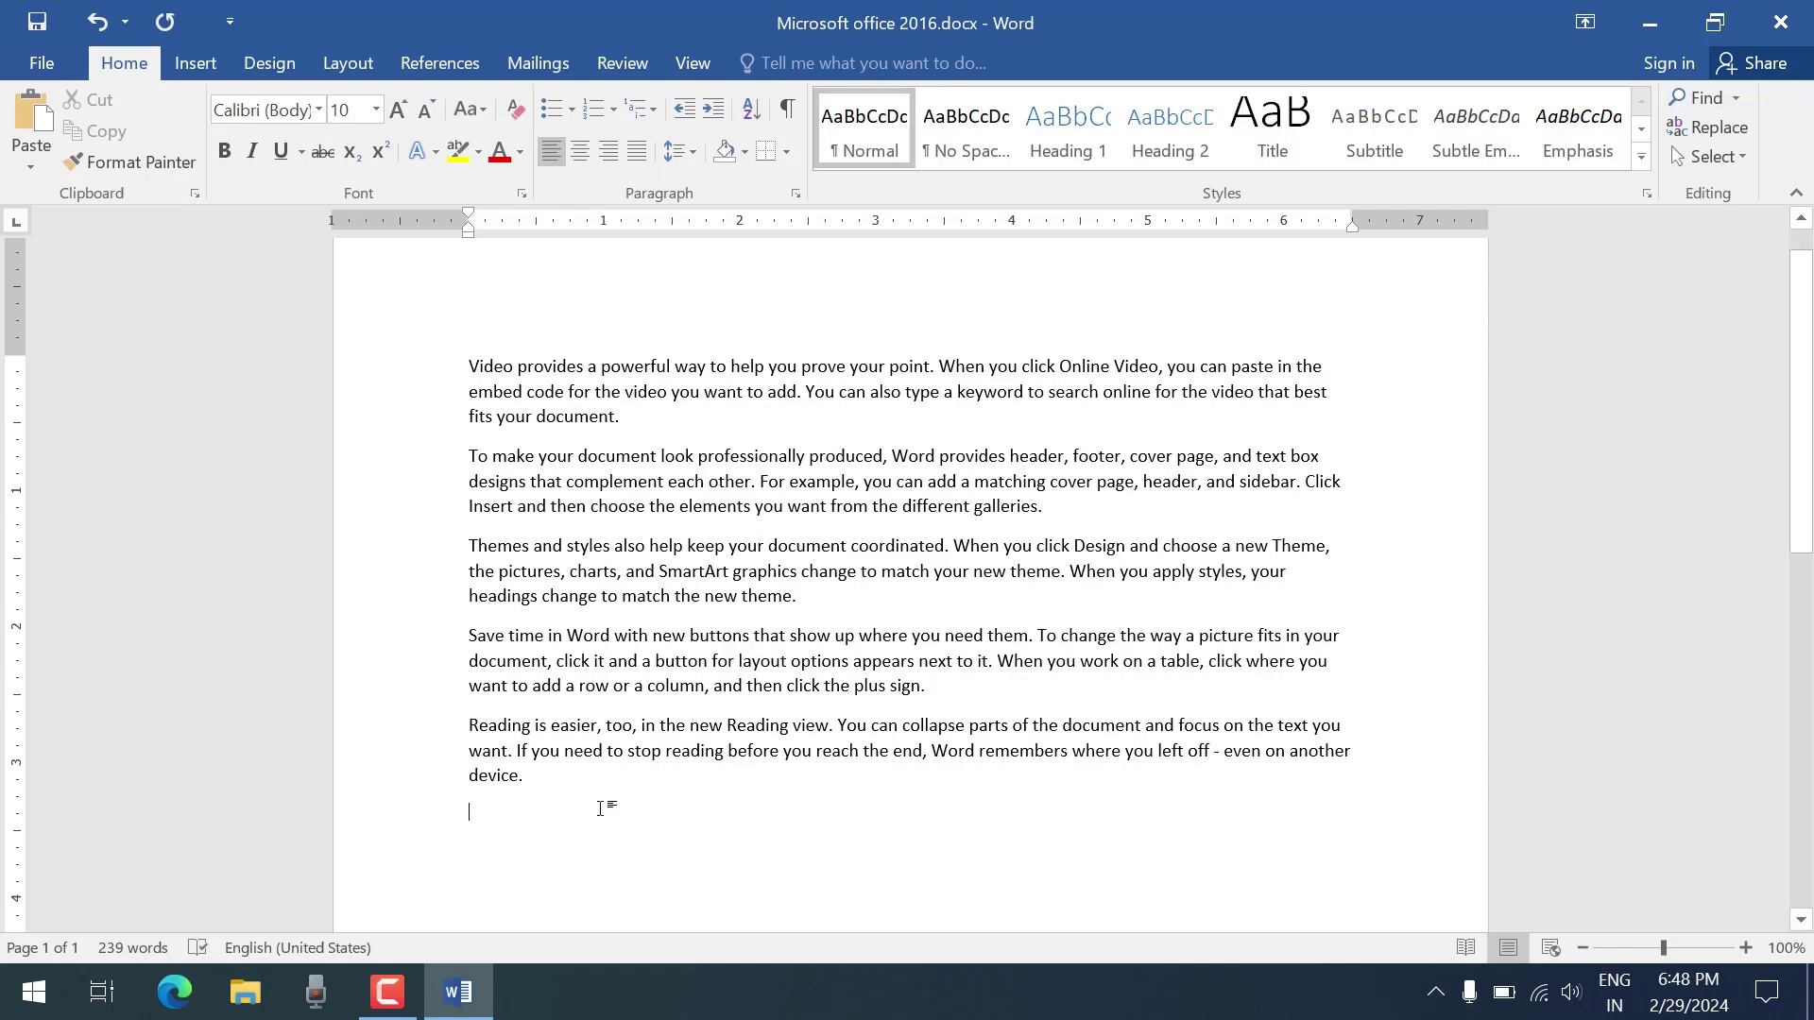
scroll(600, 809, down, 2)
scroll(600, 808, up, 2)
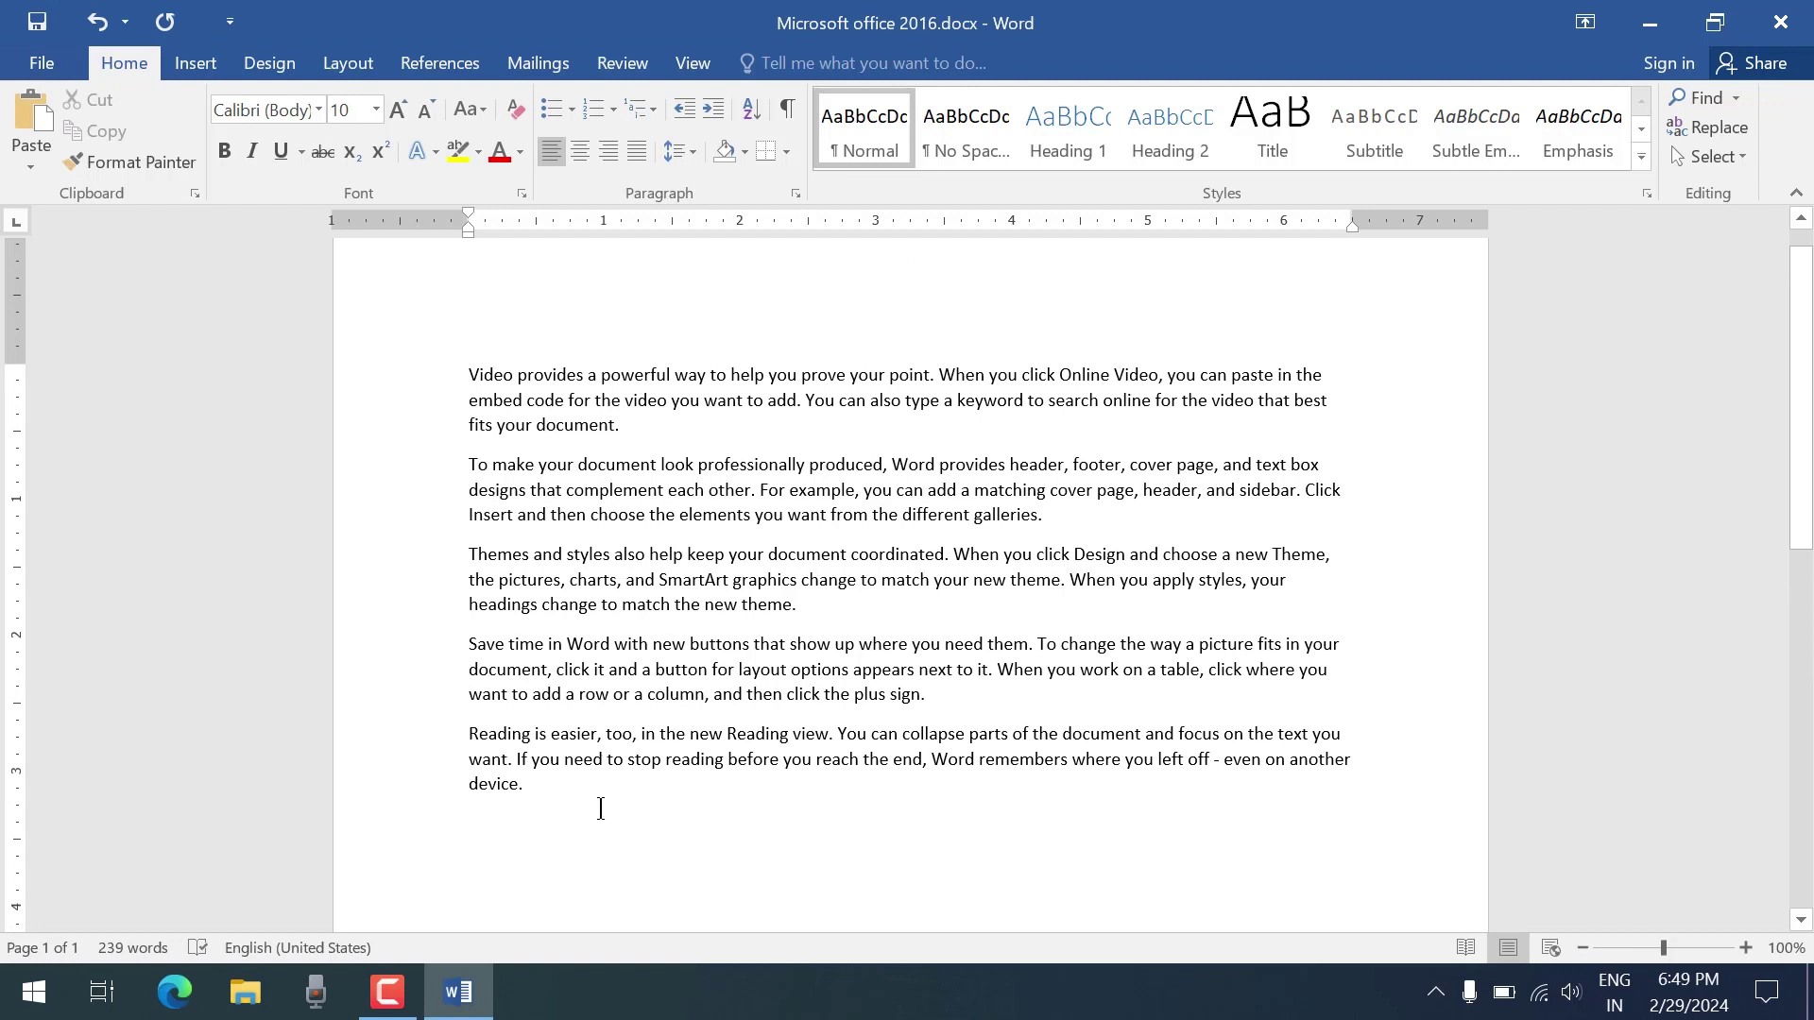
click(600, 809)
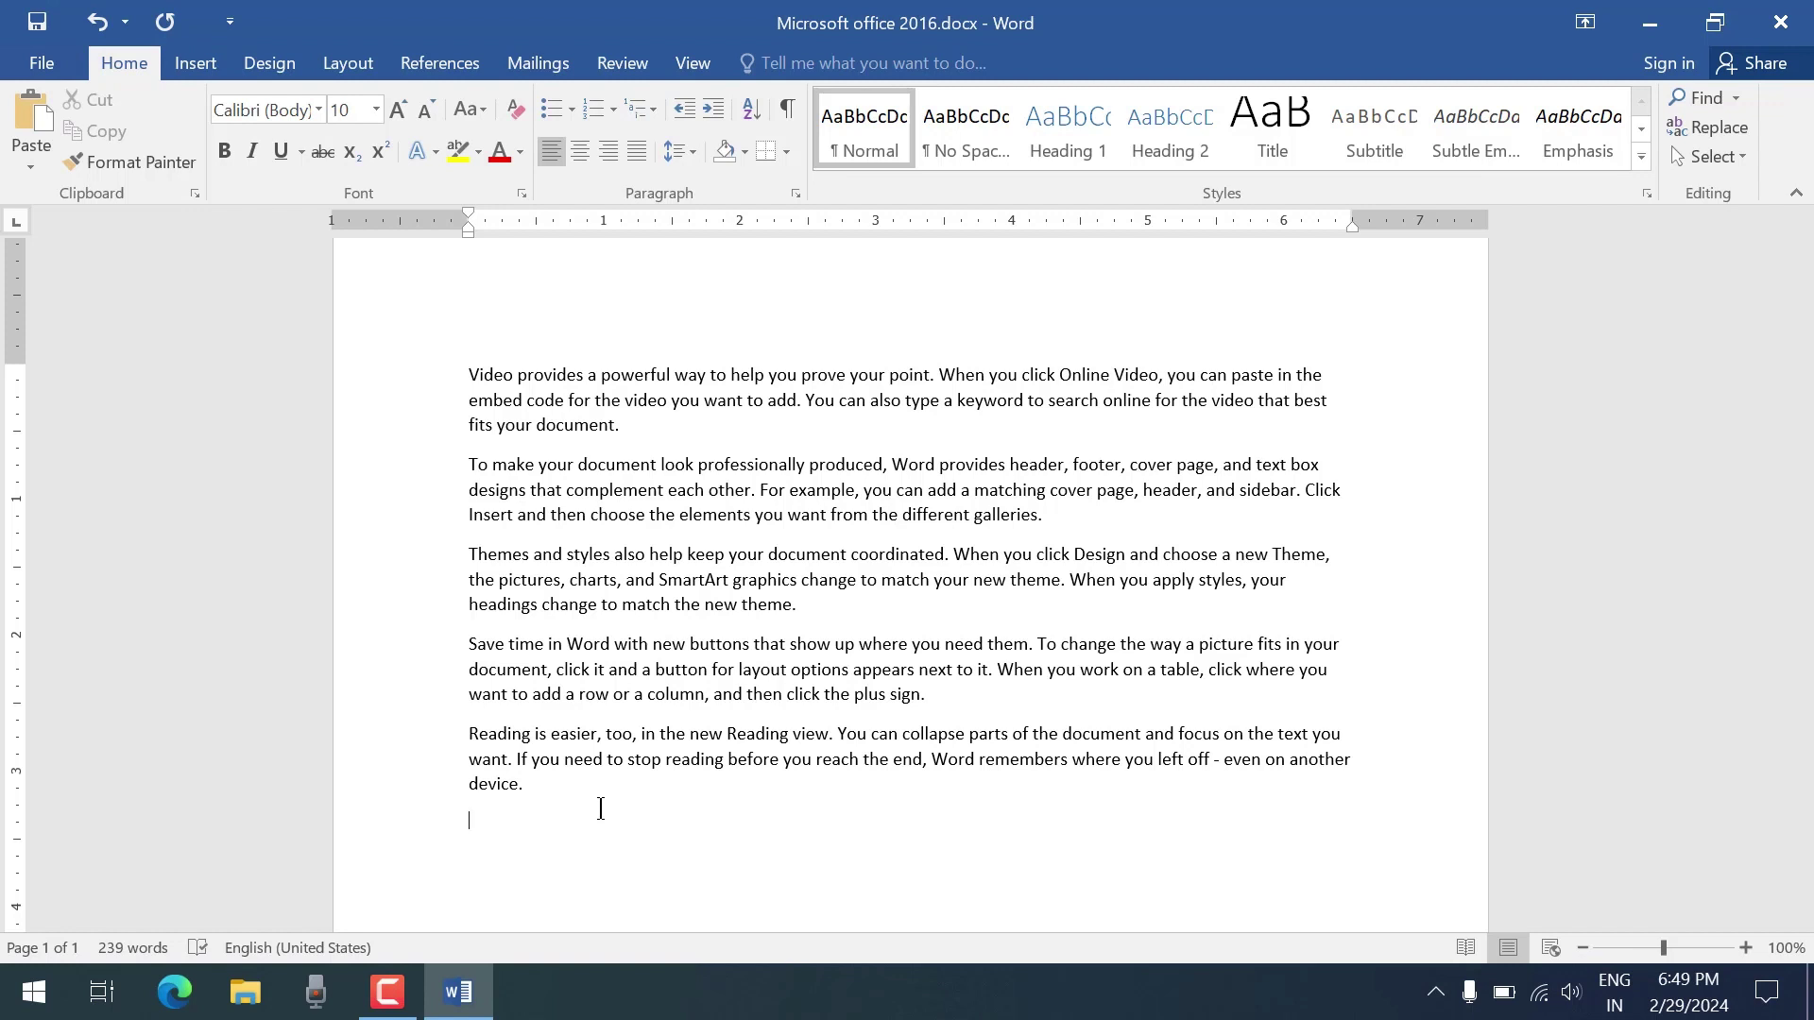
Undo the generated sample text and generate three paragraphs instead with =rand(3)
key(ctrl+z)
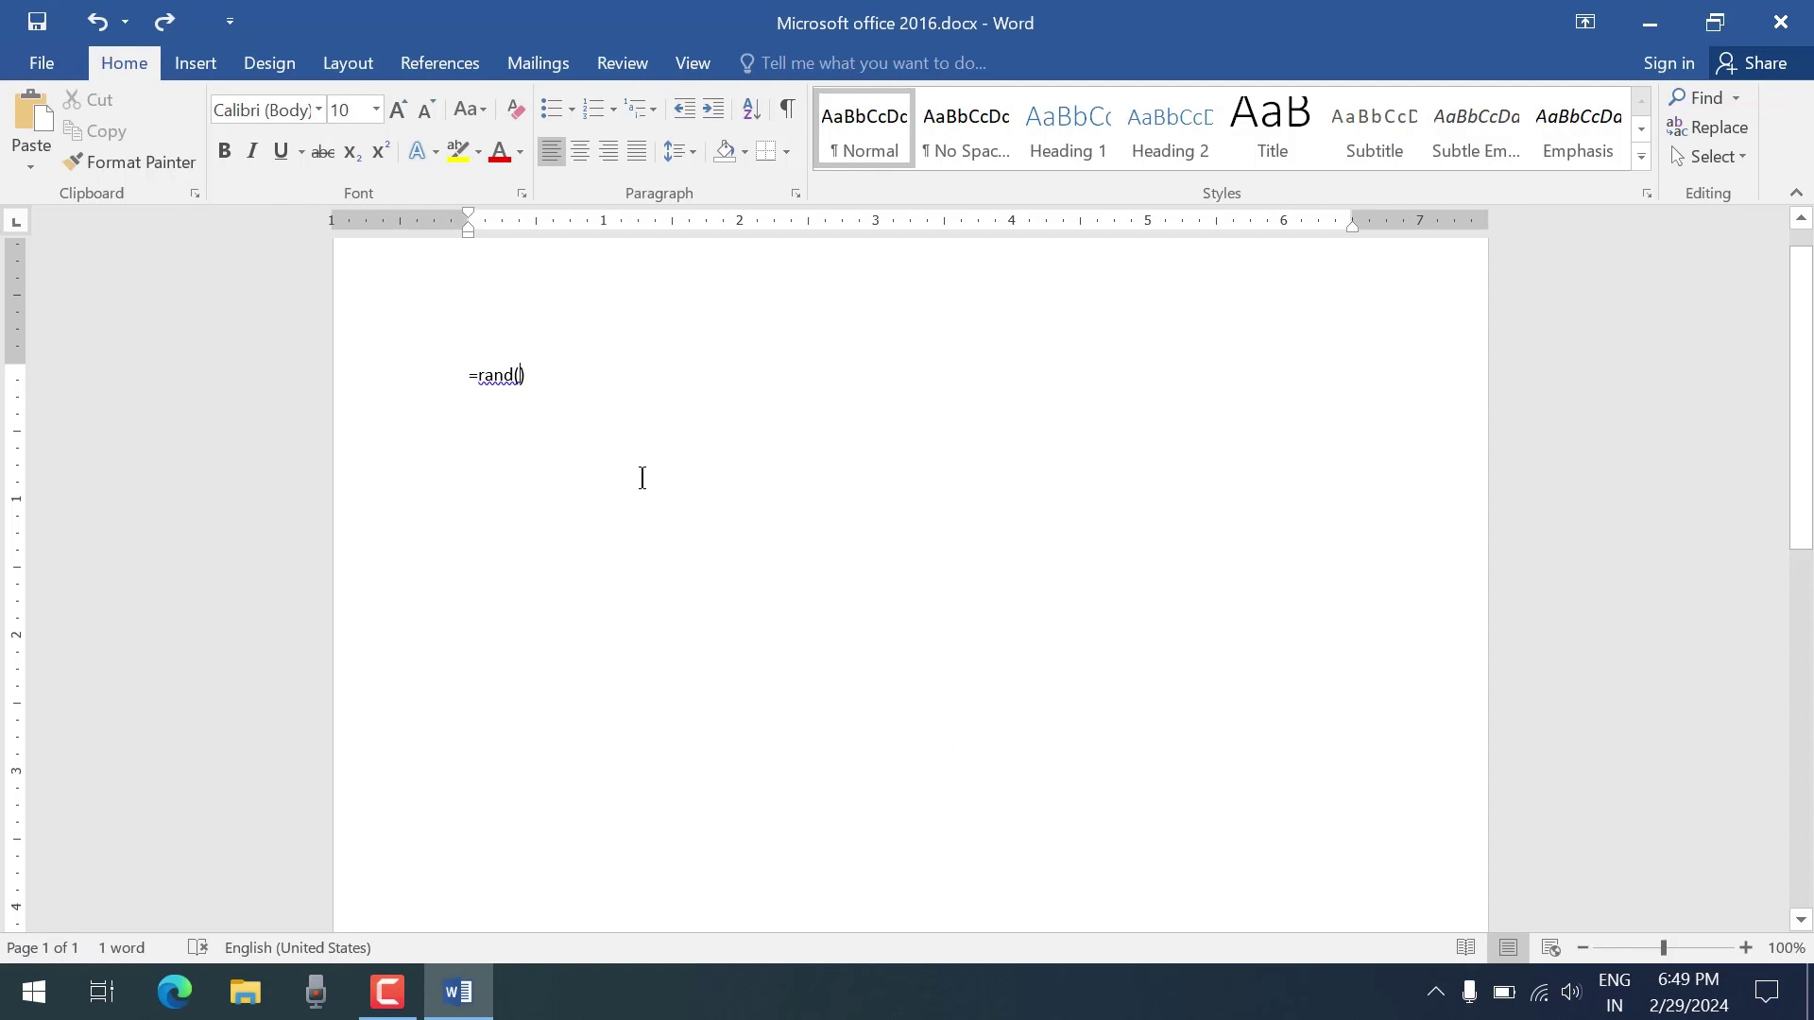
text(3)
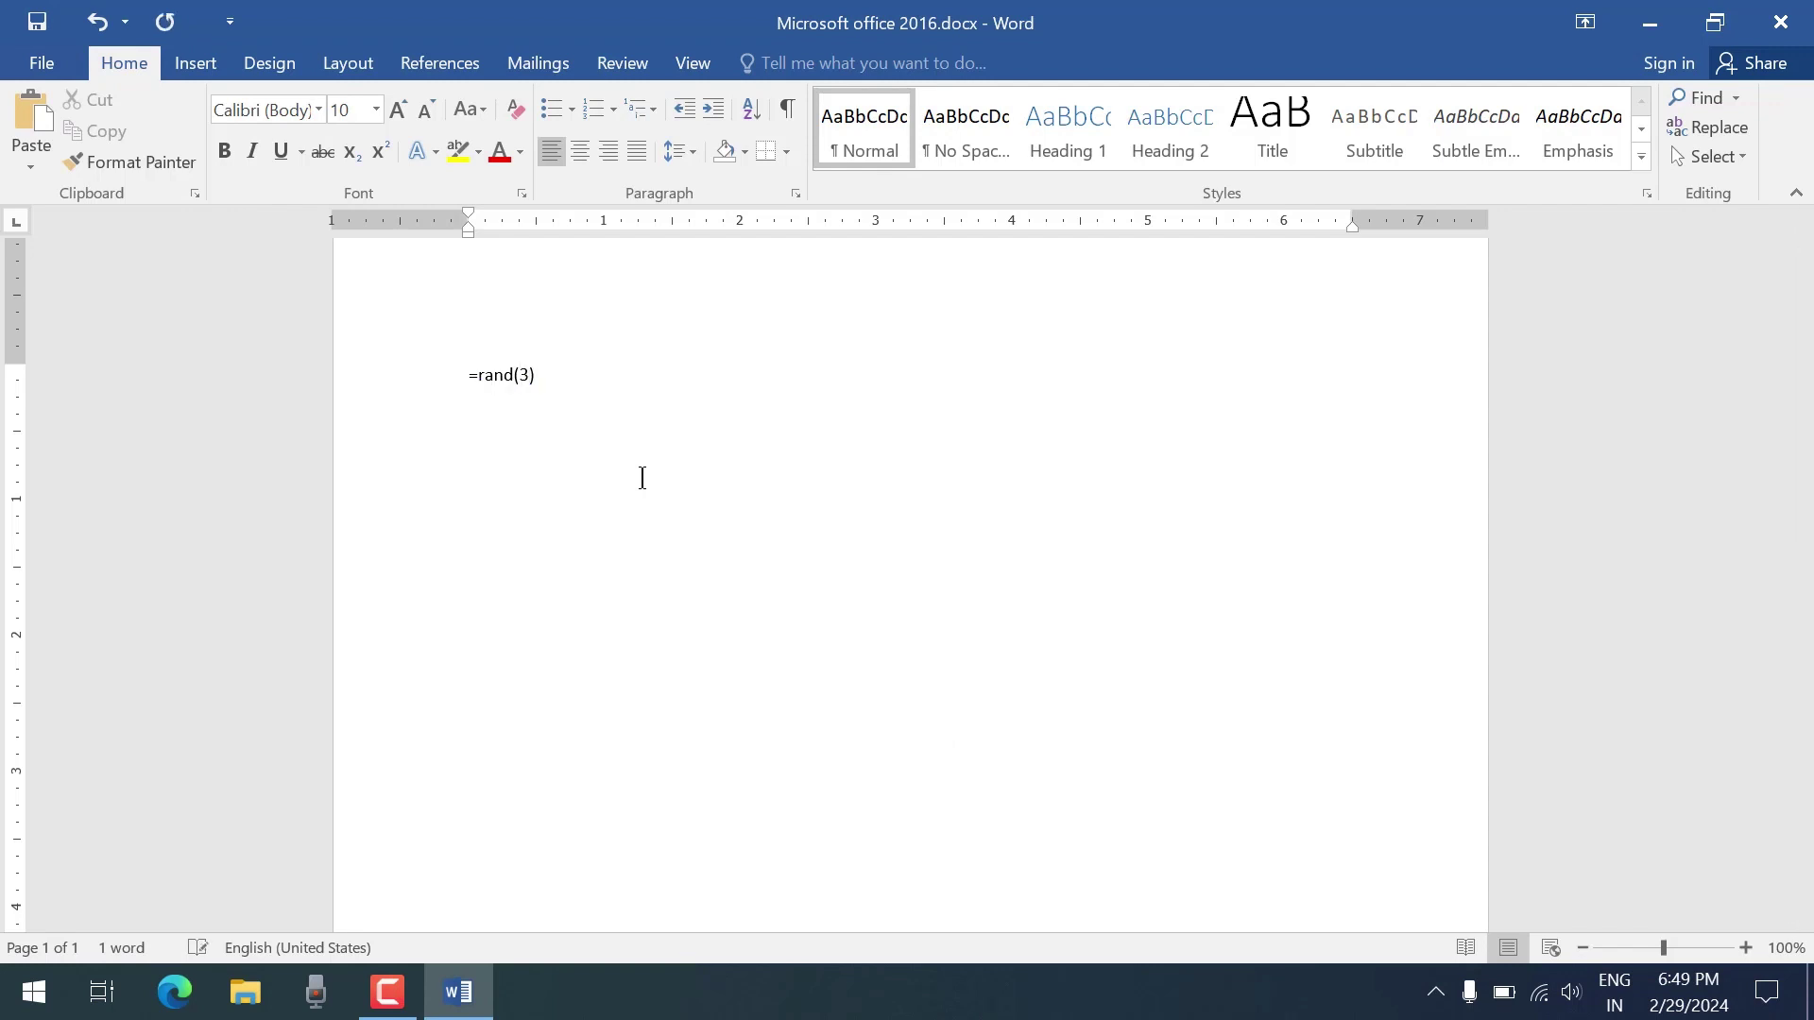
key(Return)
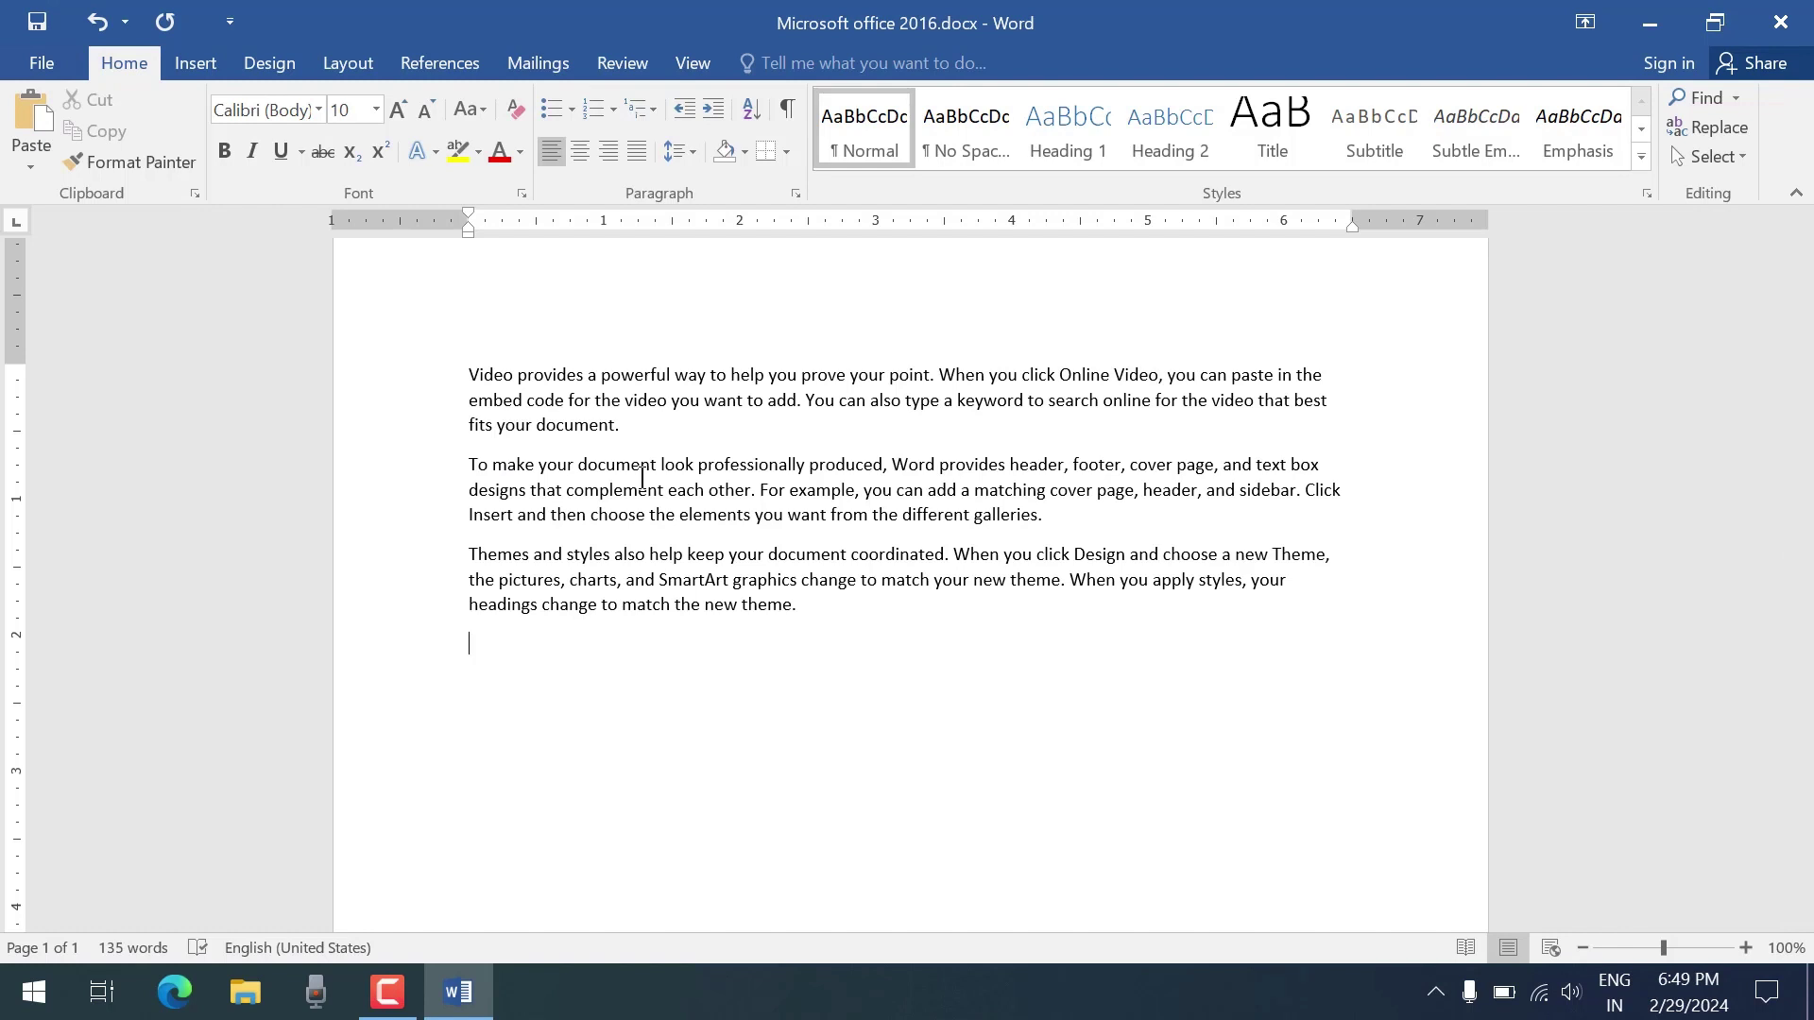
Select the word "elements" in the second paragraph, then select the whole first paragraph and clear the selection
double_click(715, 550)
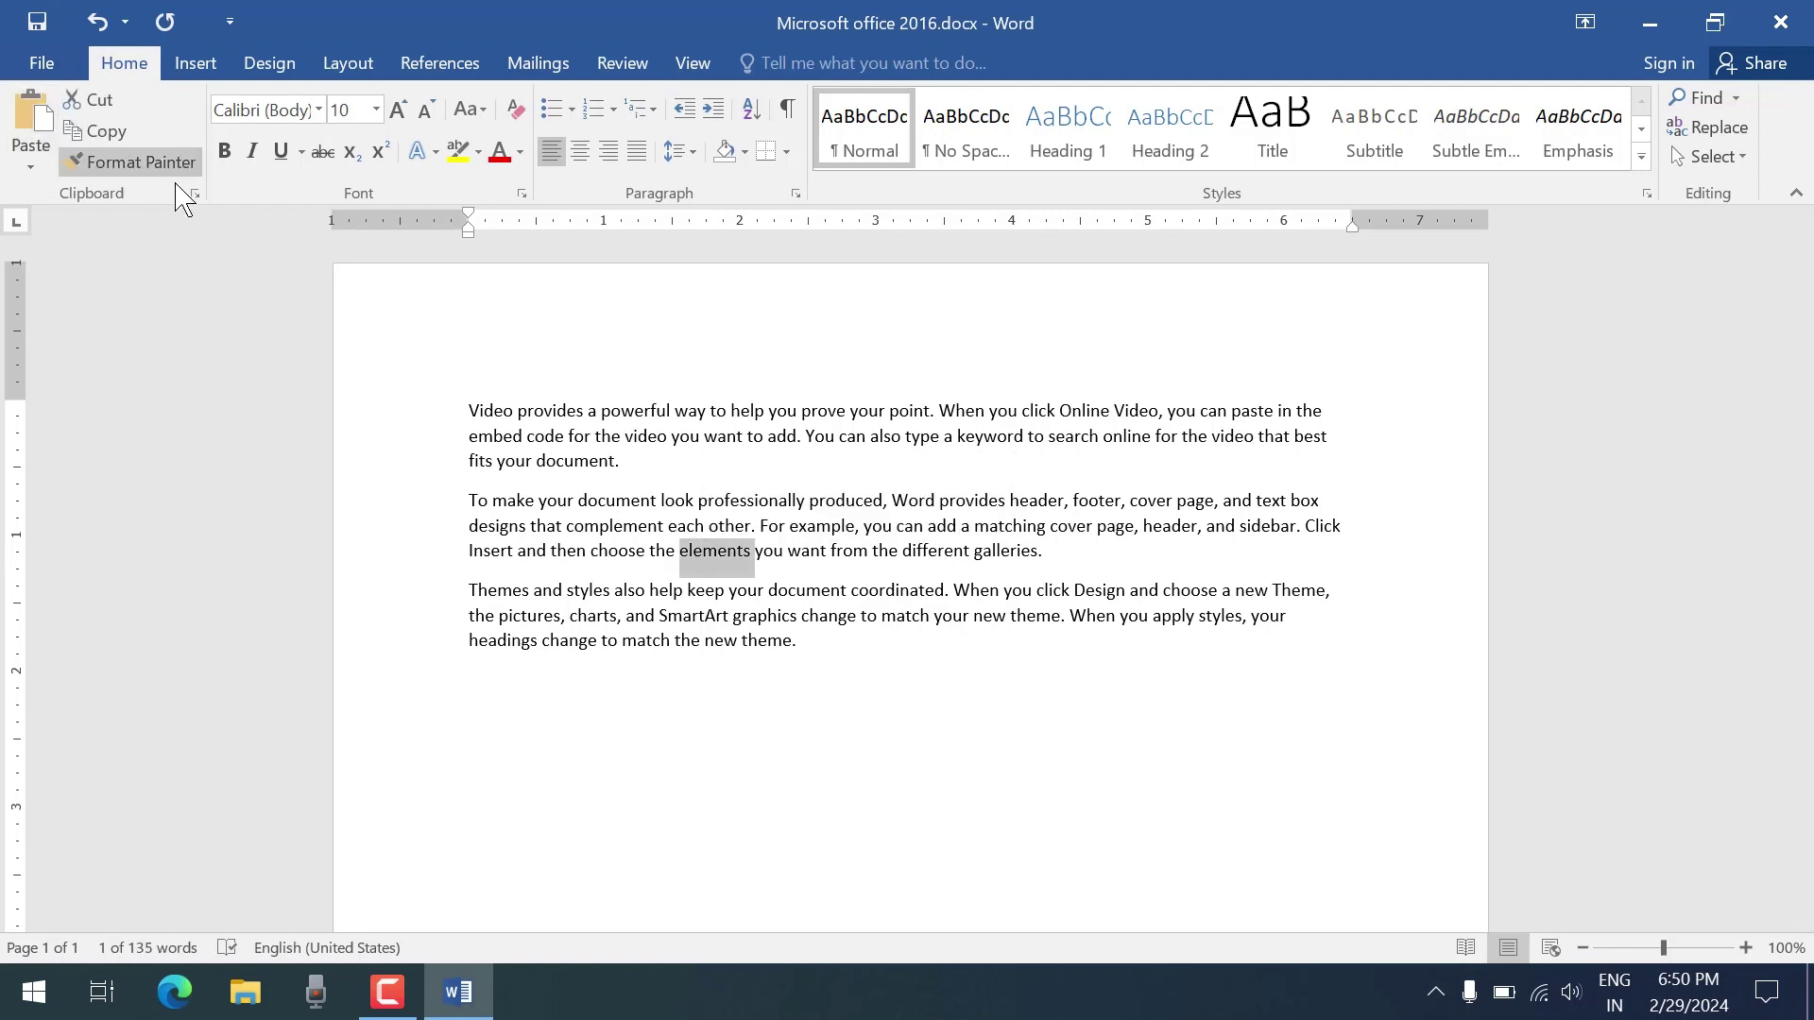
click(627, 746)
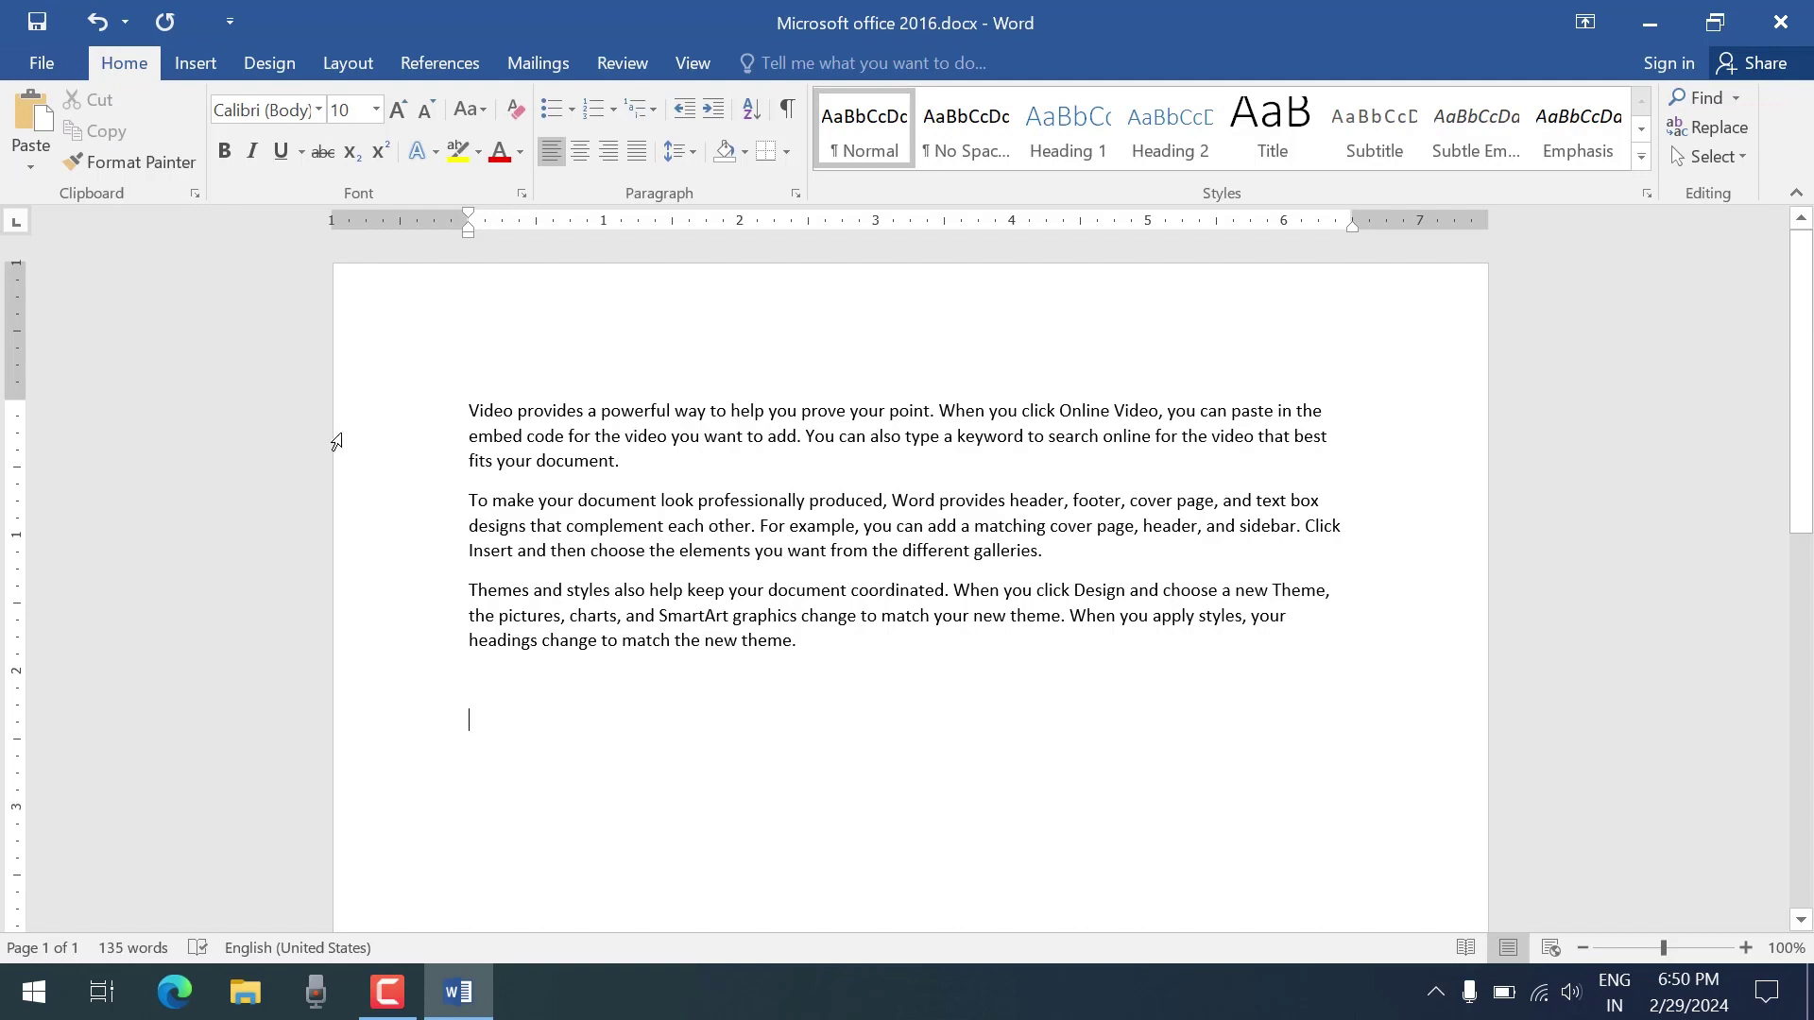
double_click(444, 471)
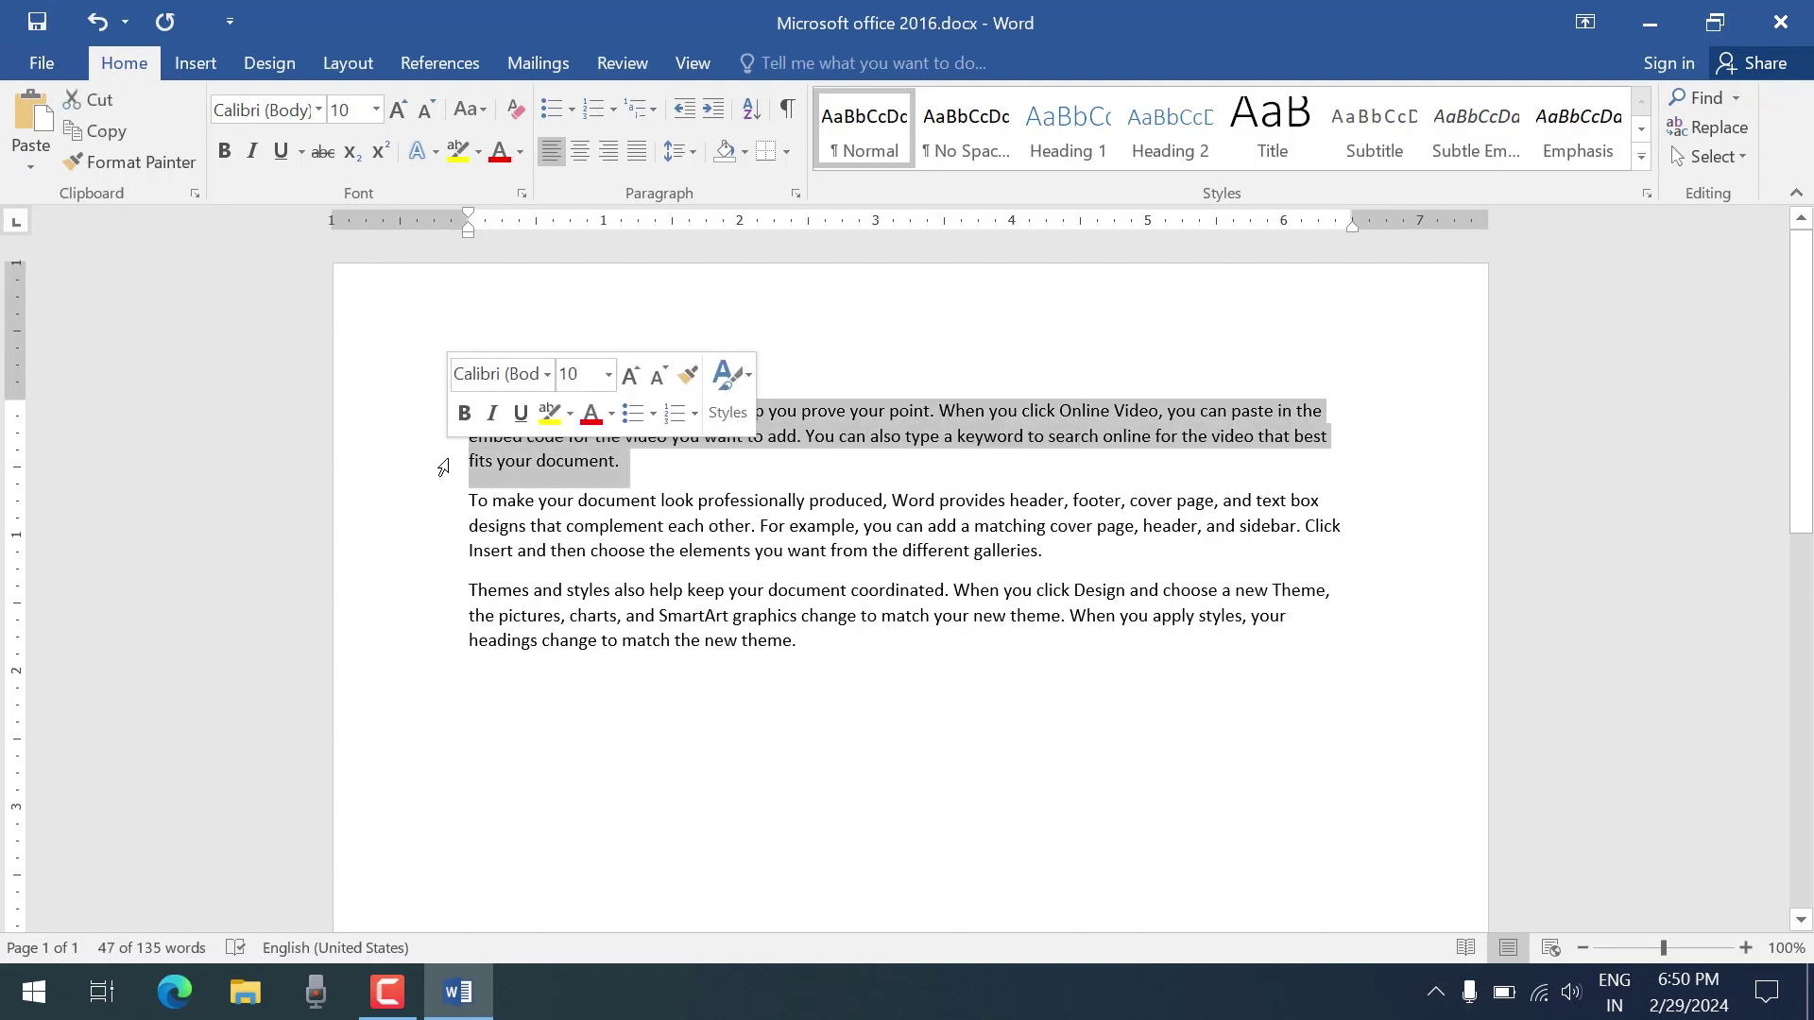
click(669, 461)
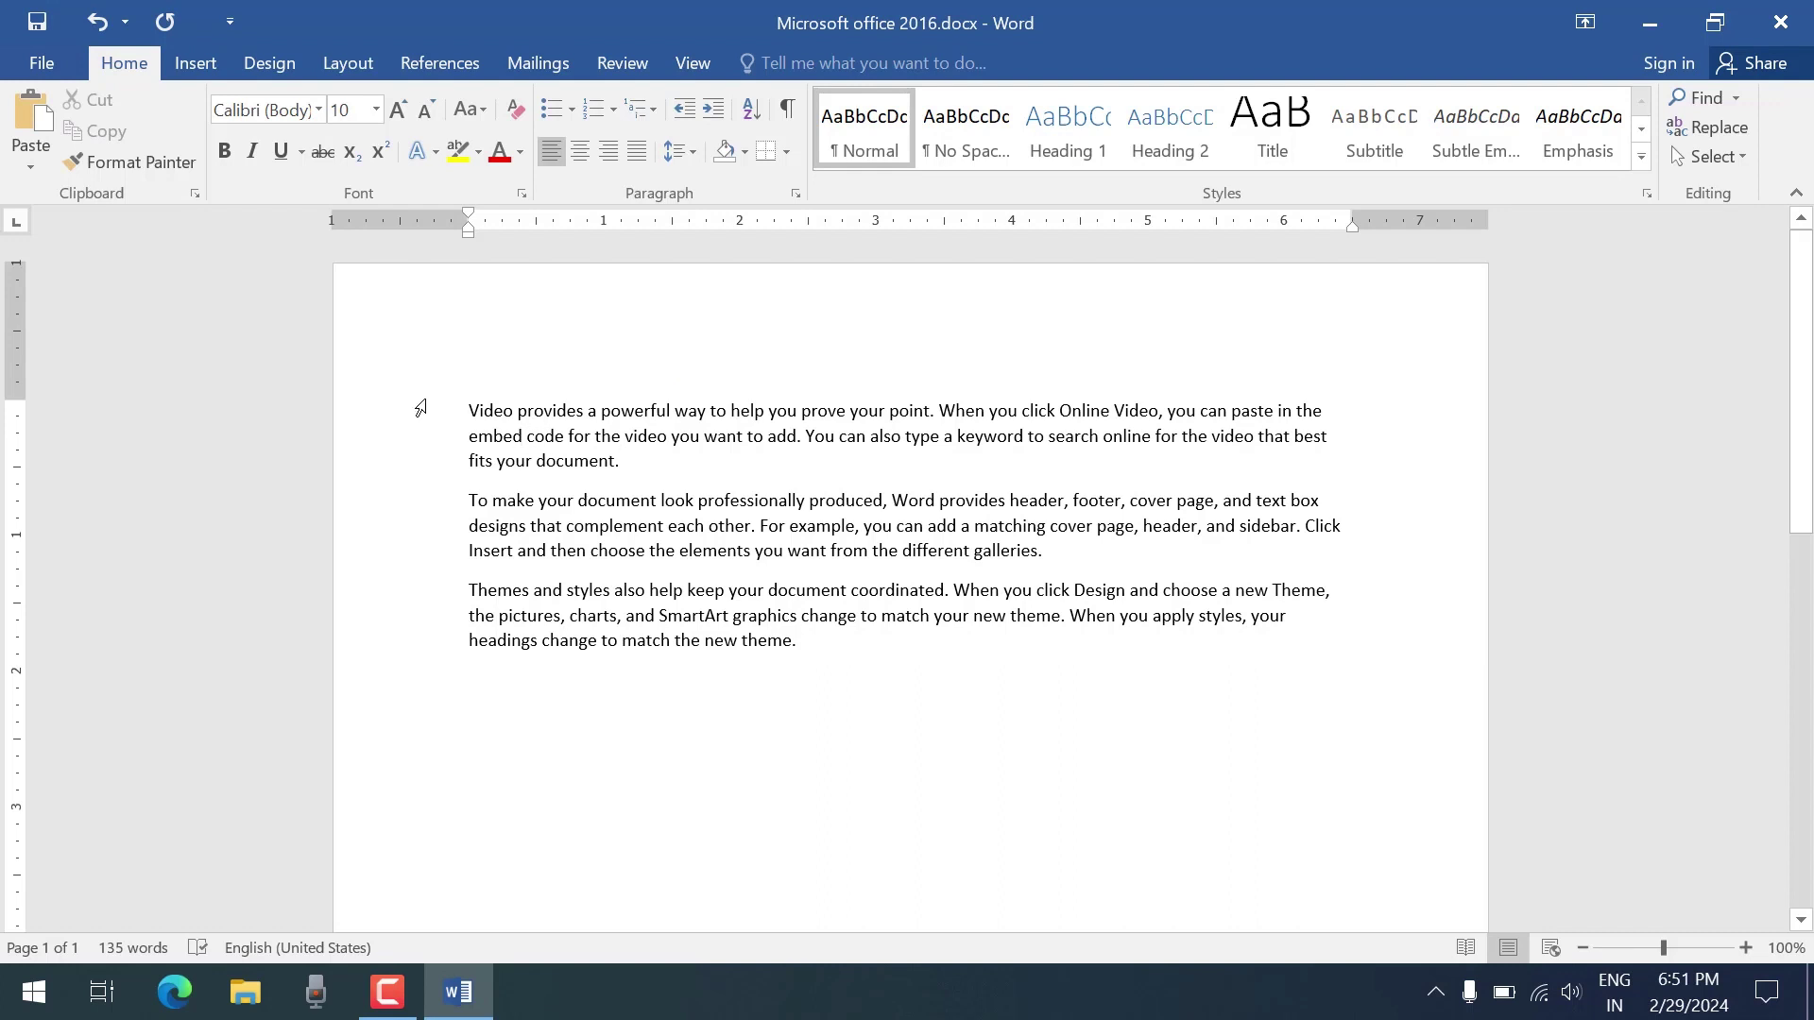
Select the first paragraph, then the second paragraph, and finally all three paragraphs
drag(420, 408, 497, 476)
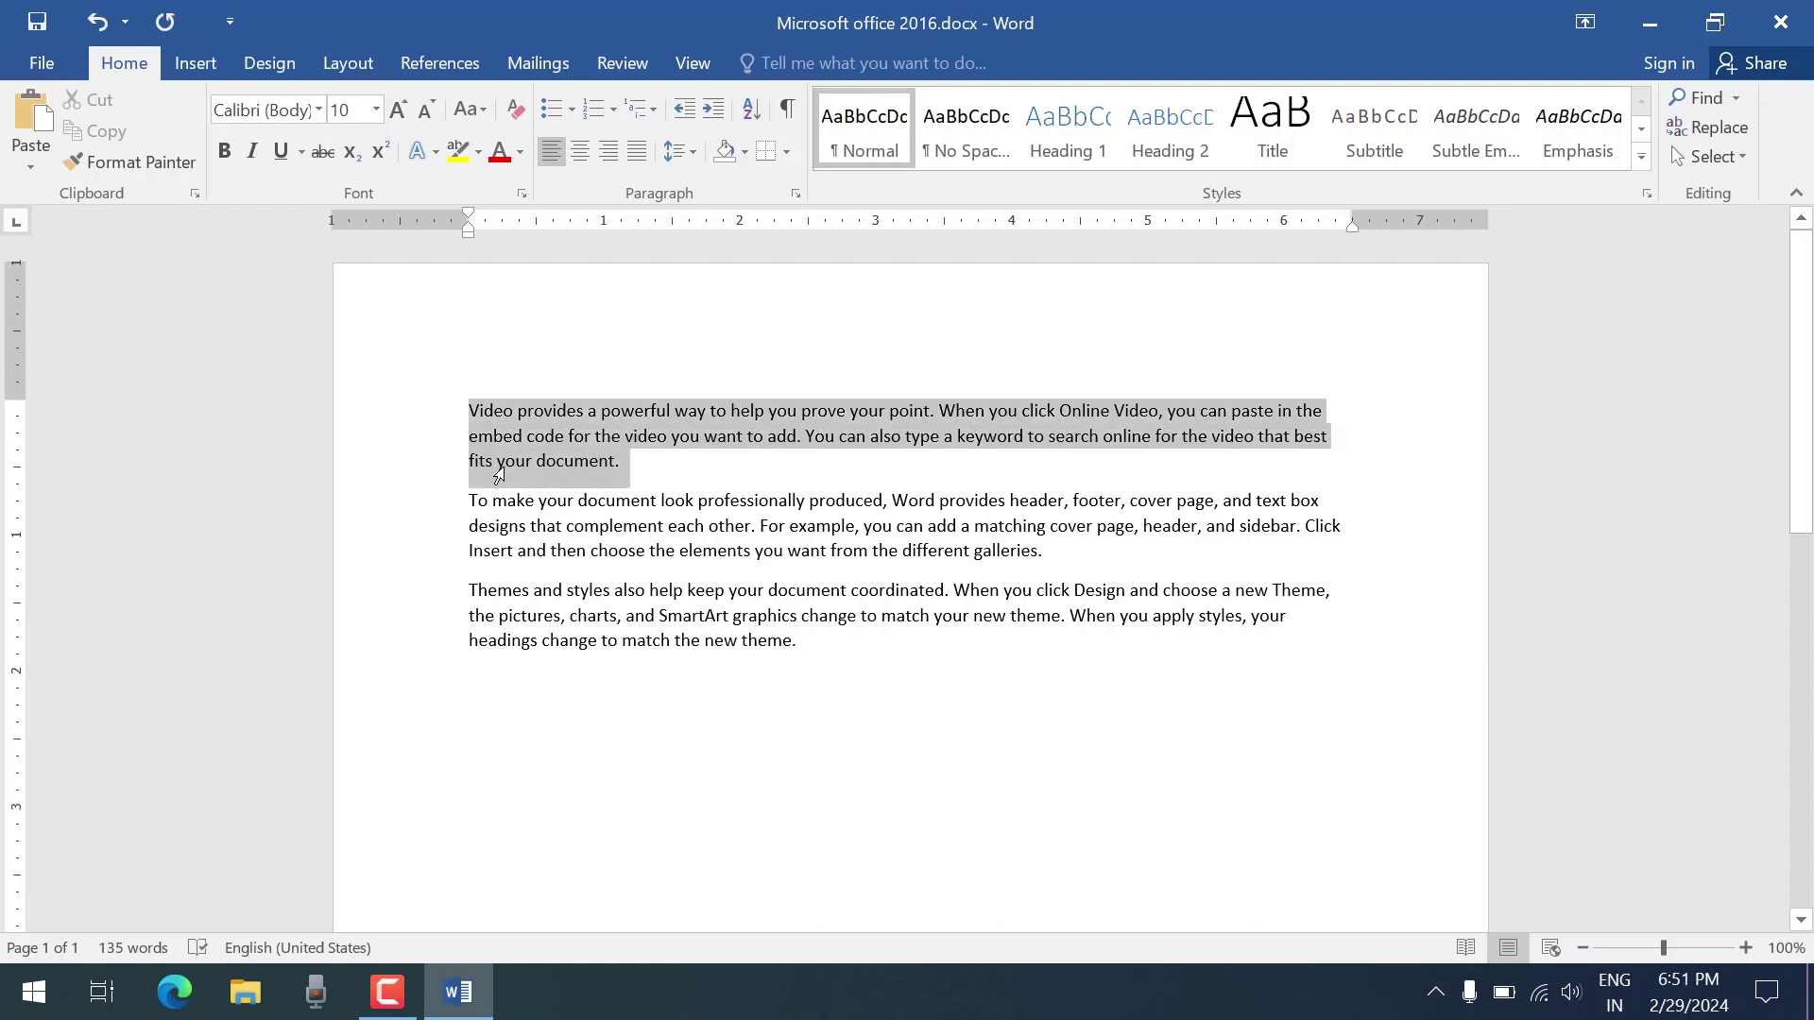
click(459, 493)
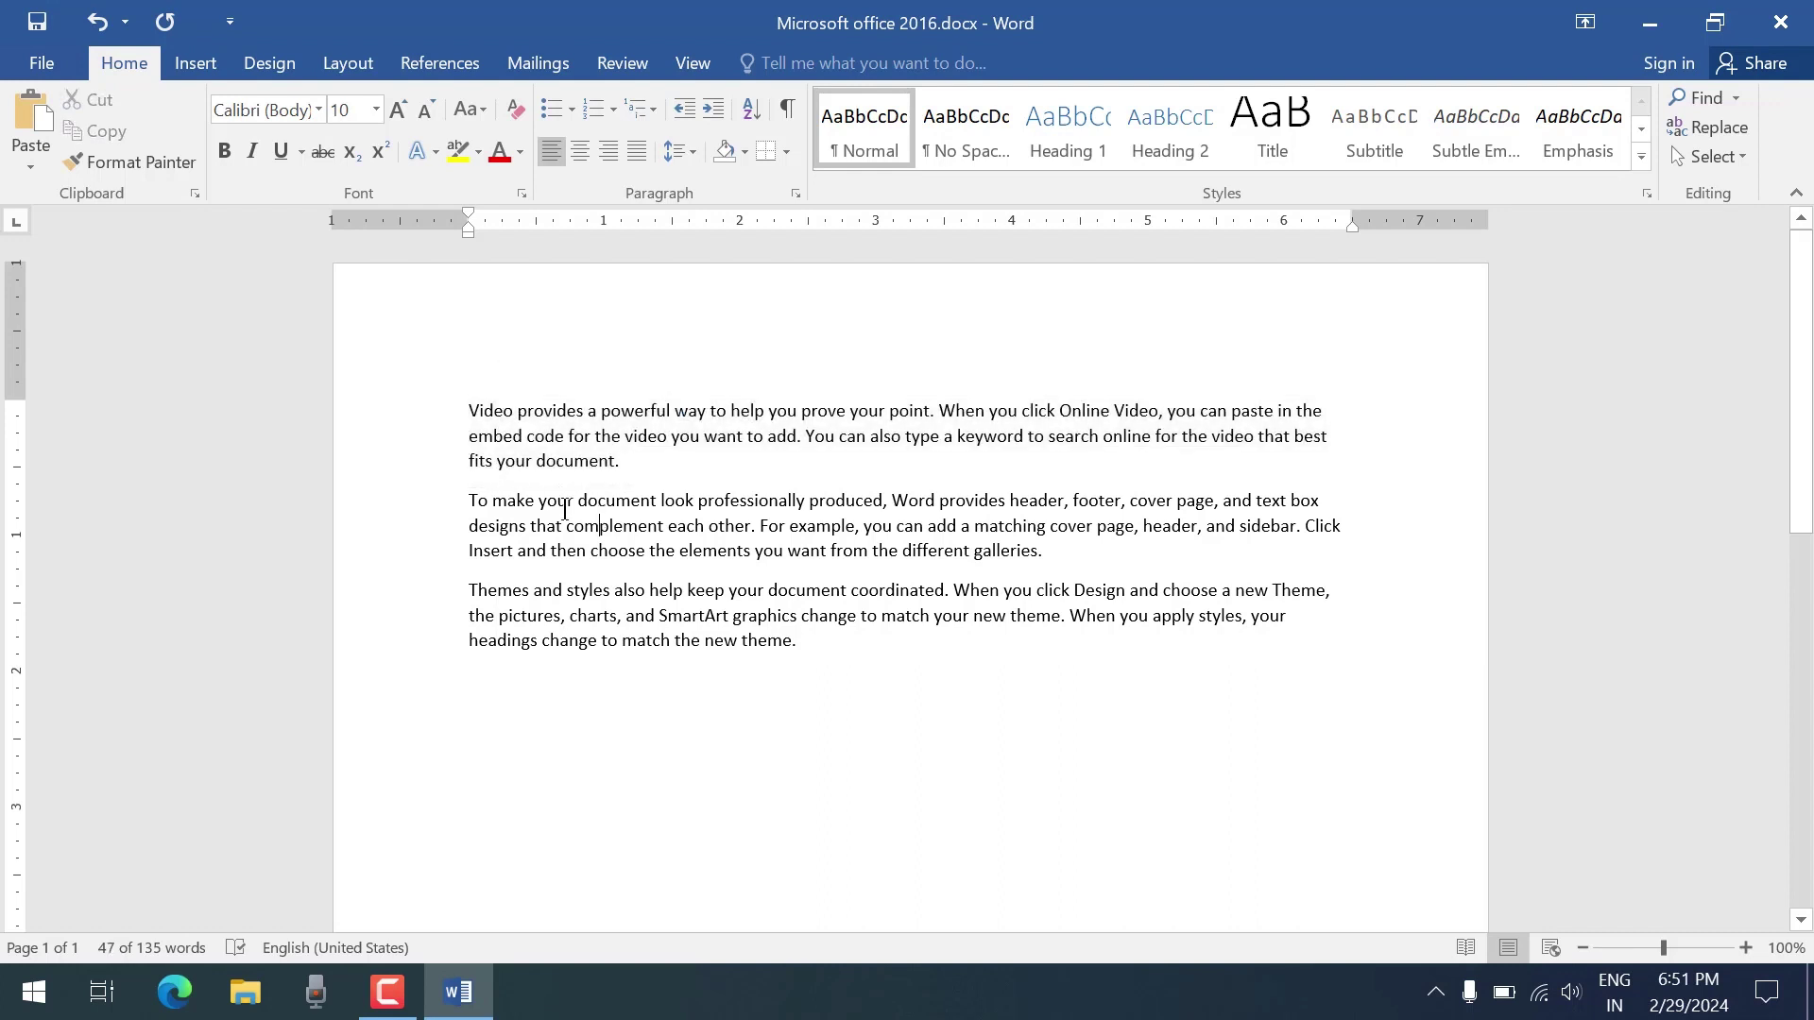
triple_click(457, 493)
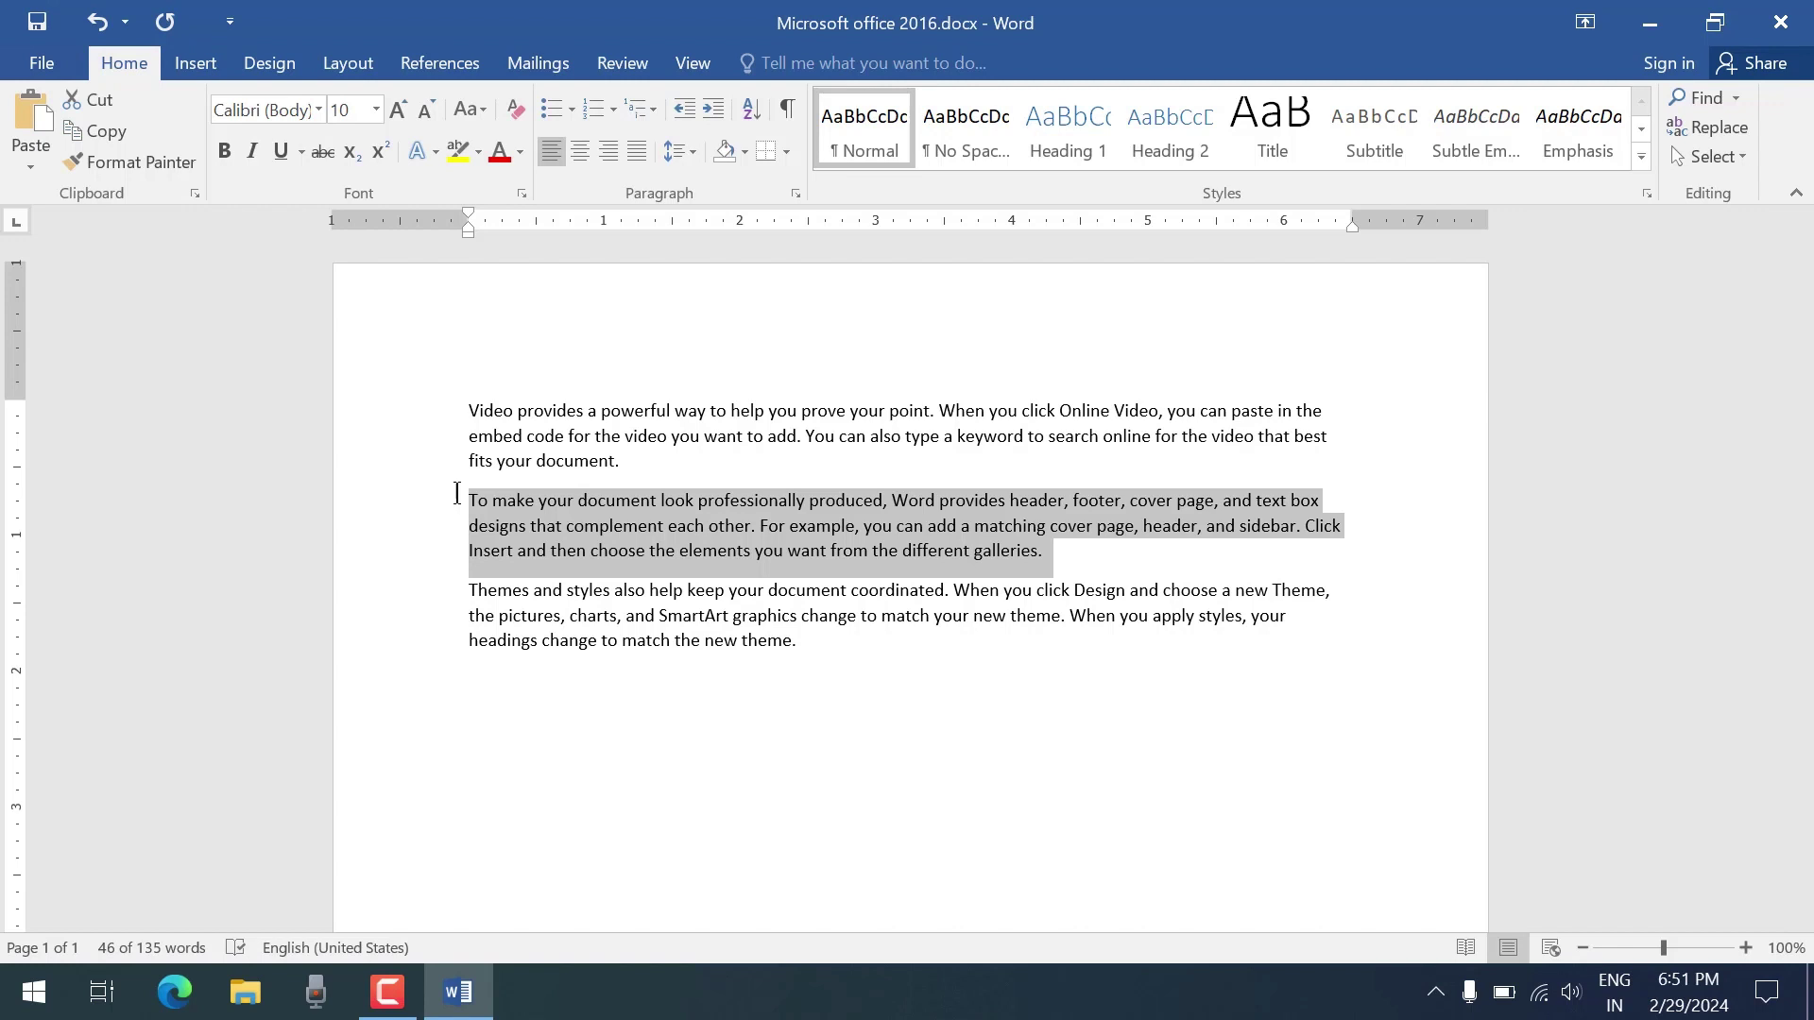
key(ctrl+shift+Down)
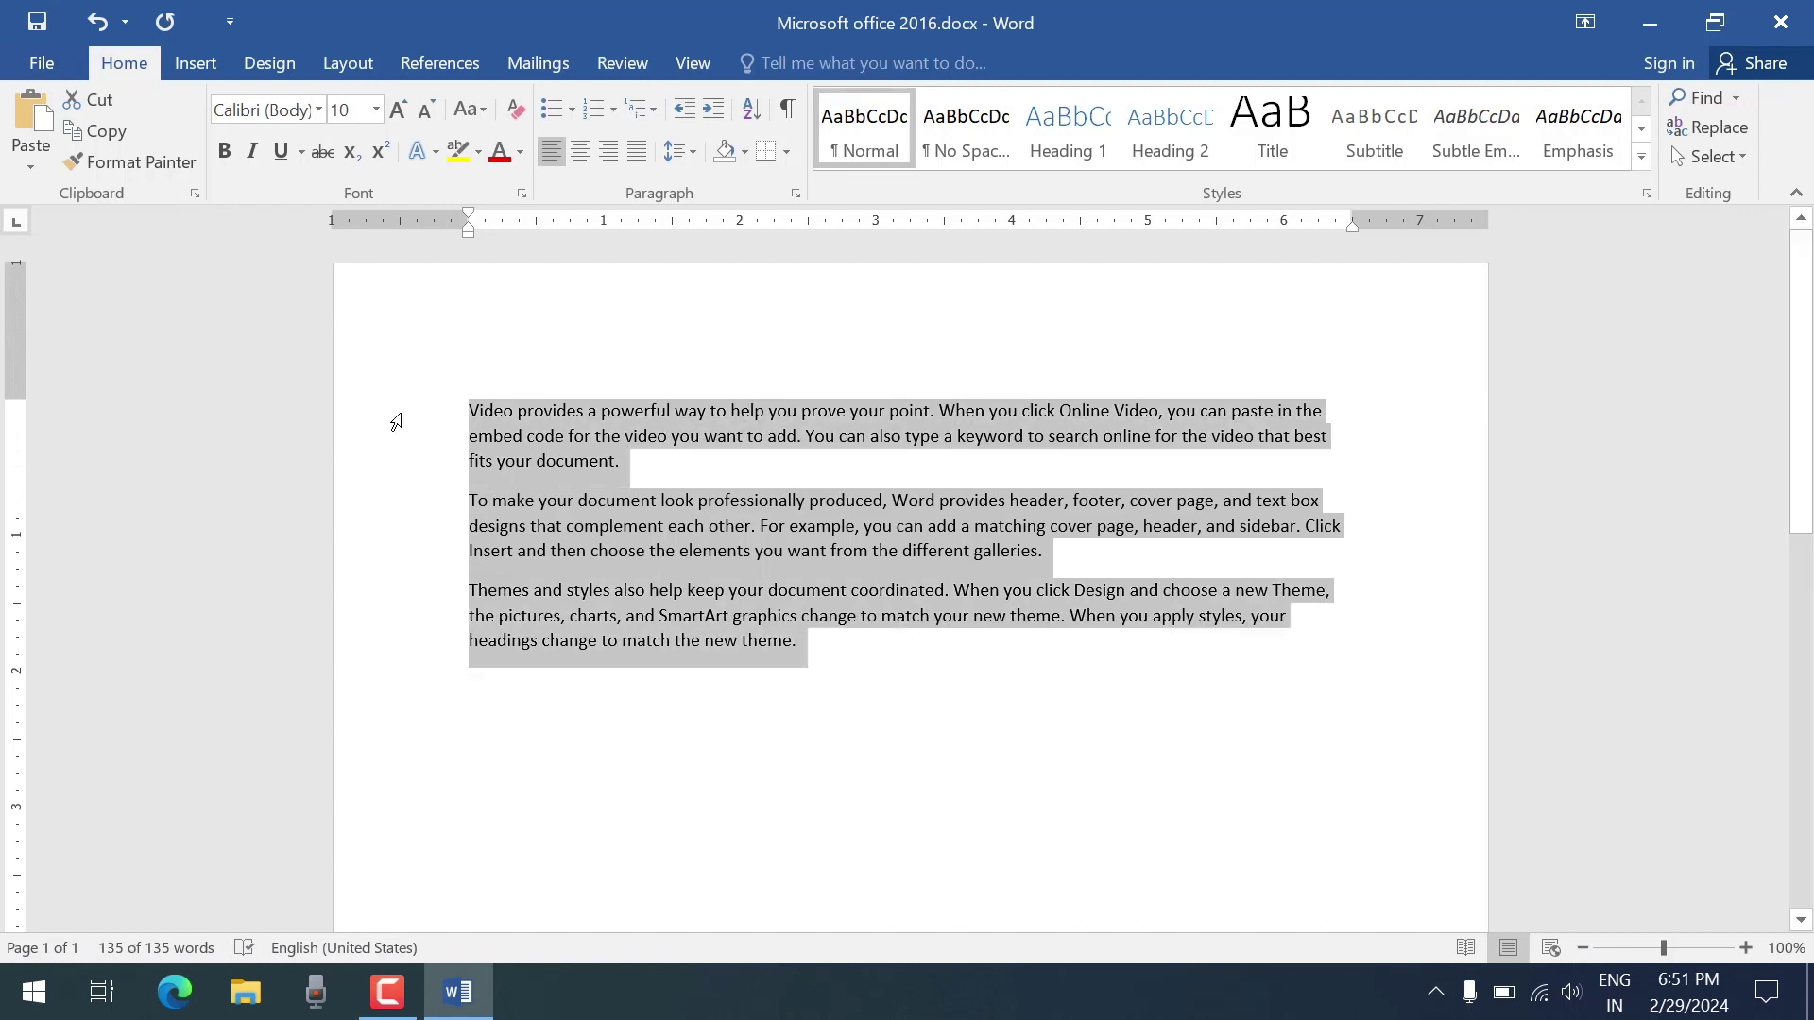
Cut the first paragraph, "Video provides...", and paste it below the remaining two paragraphs
key(ctrl+shift+Up)
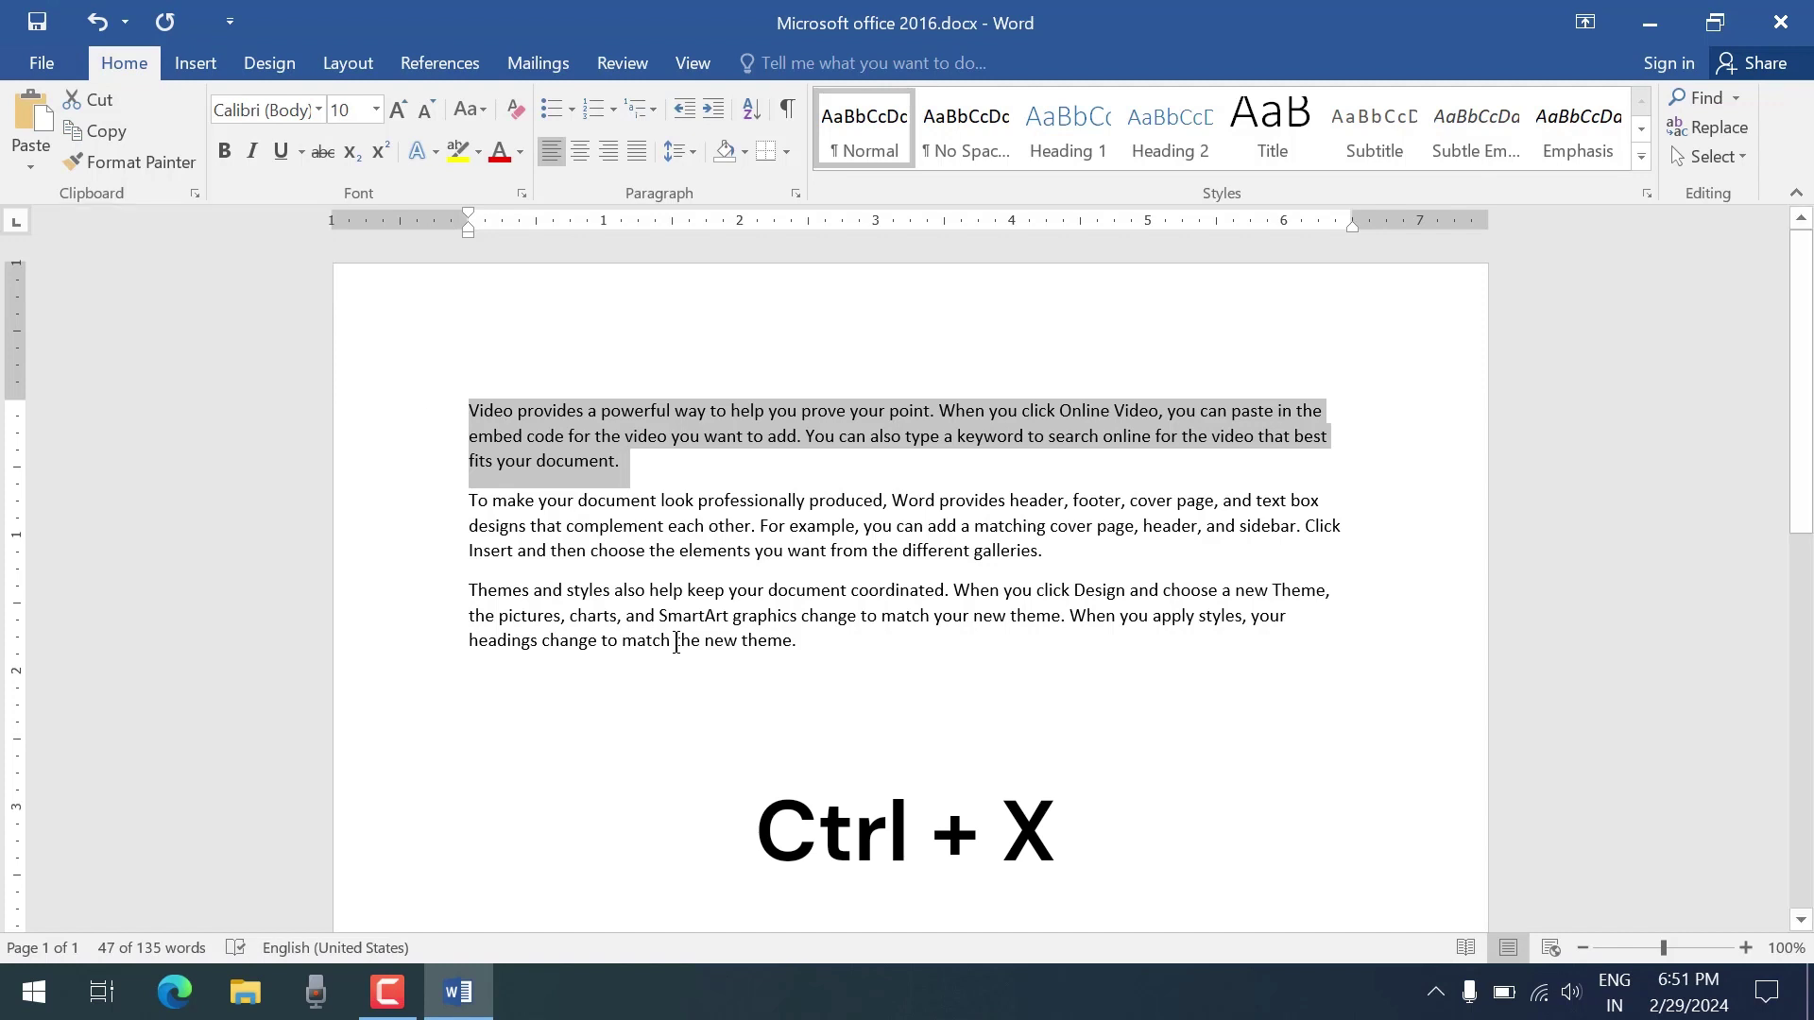
key(ctrl+x)
click(704, 730)
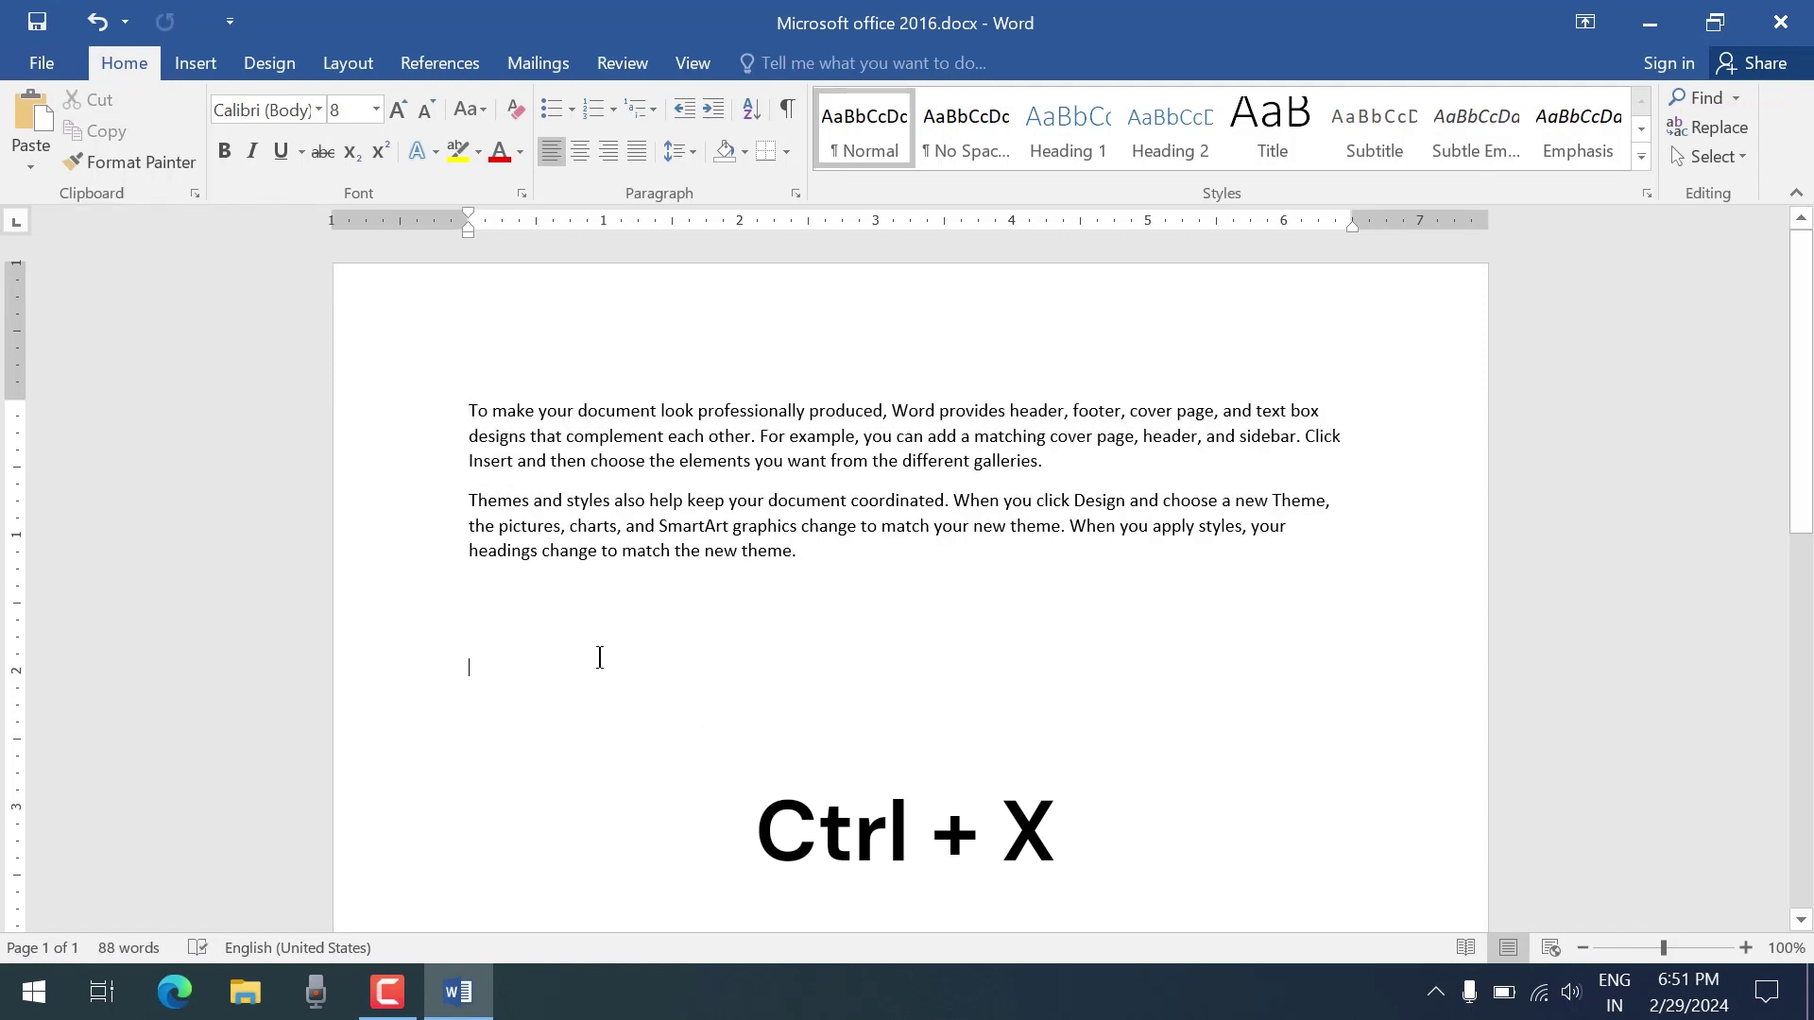
key(ctrl+v)
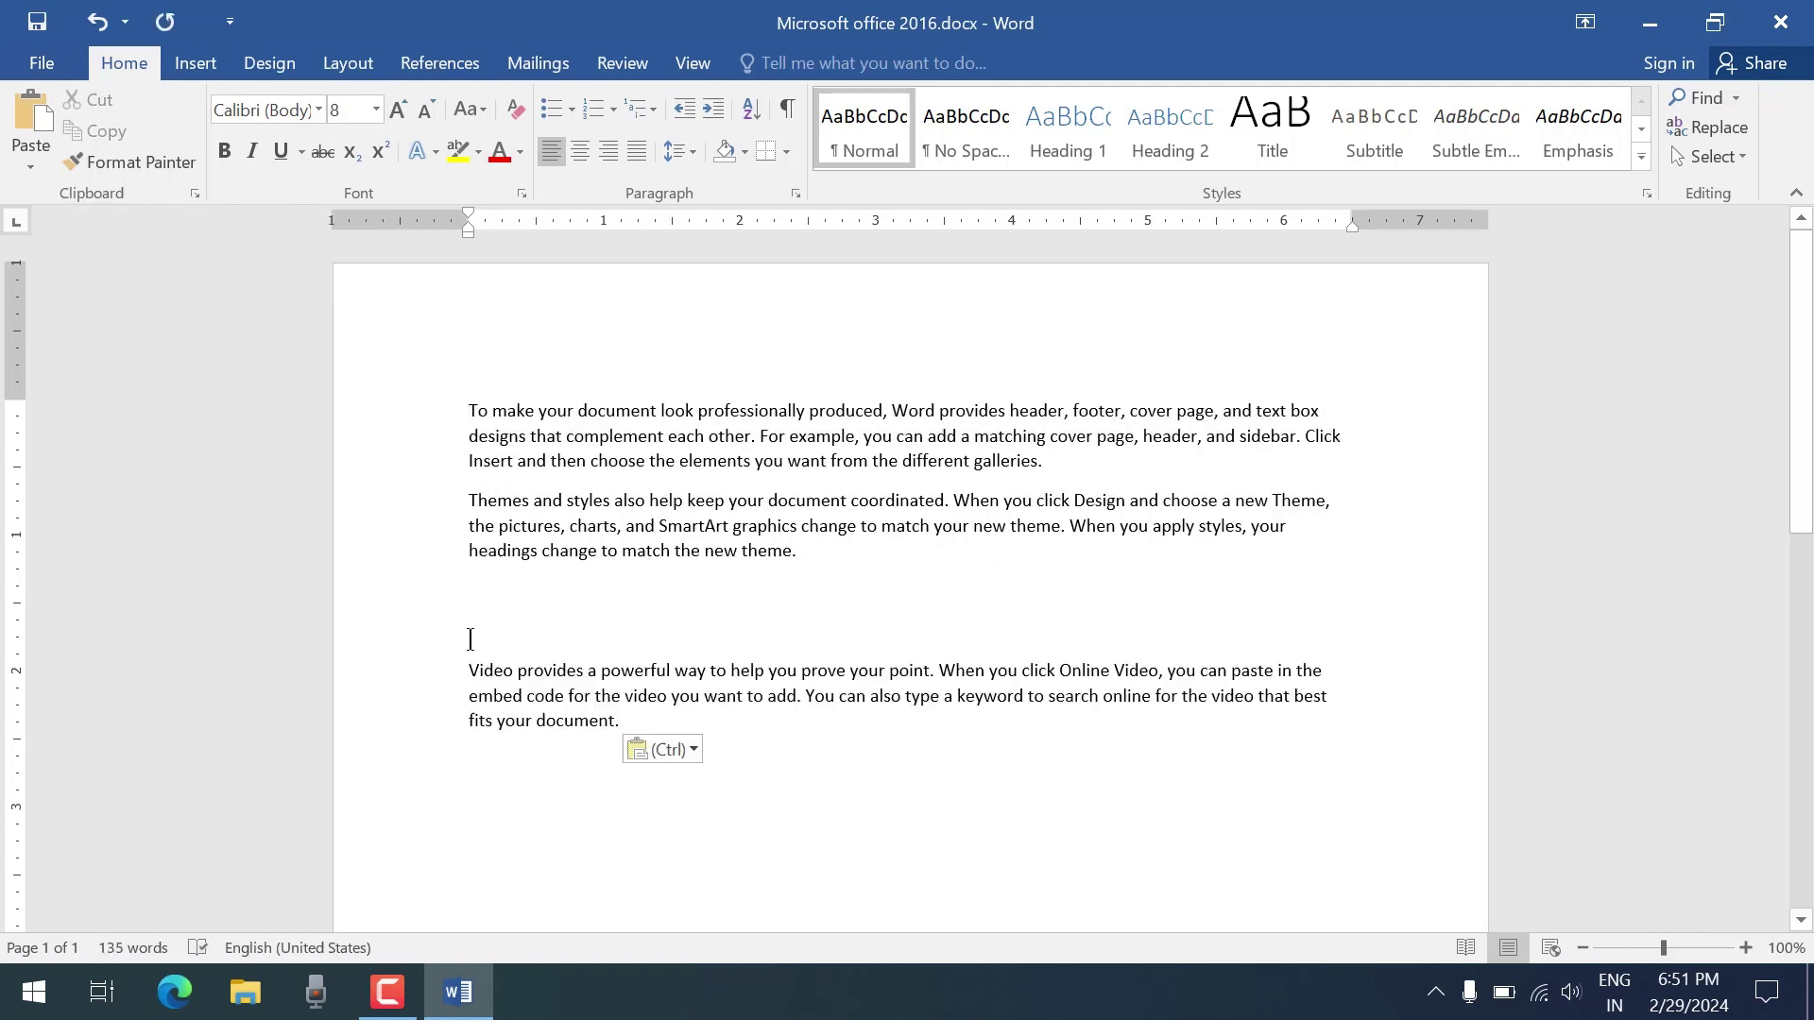
Copy the first paragraph, "To make your document...", and paste it twice between the "Themes and styles" and "Video provides" paragraphs
scroll(478, 746, down, 2)
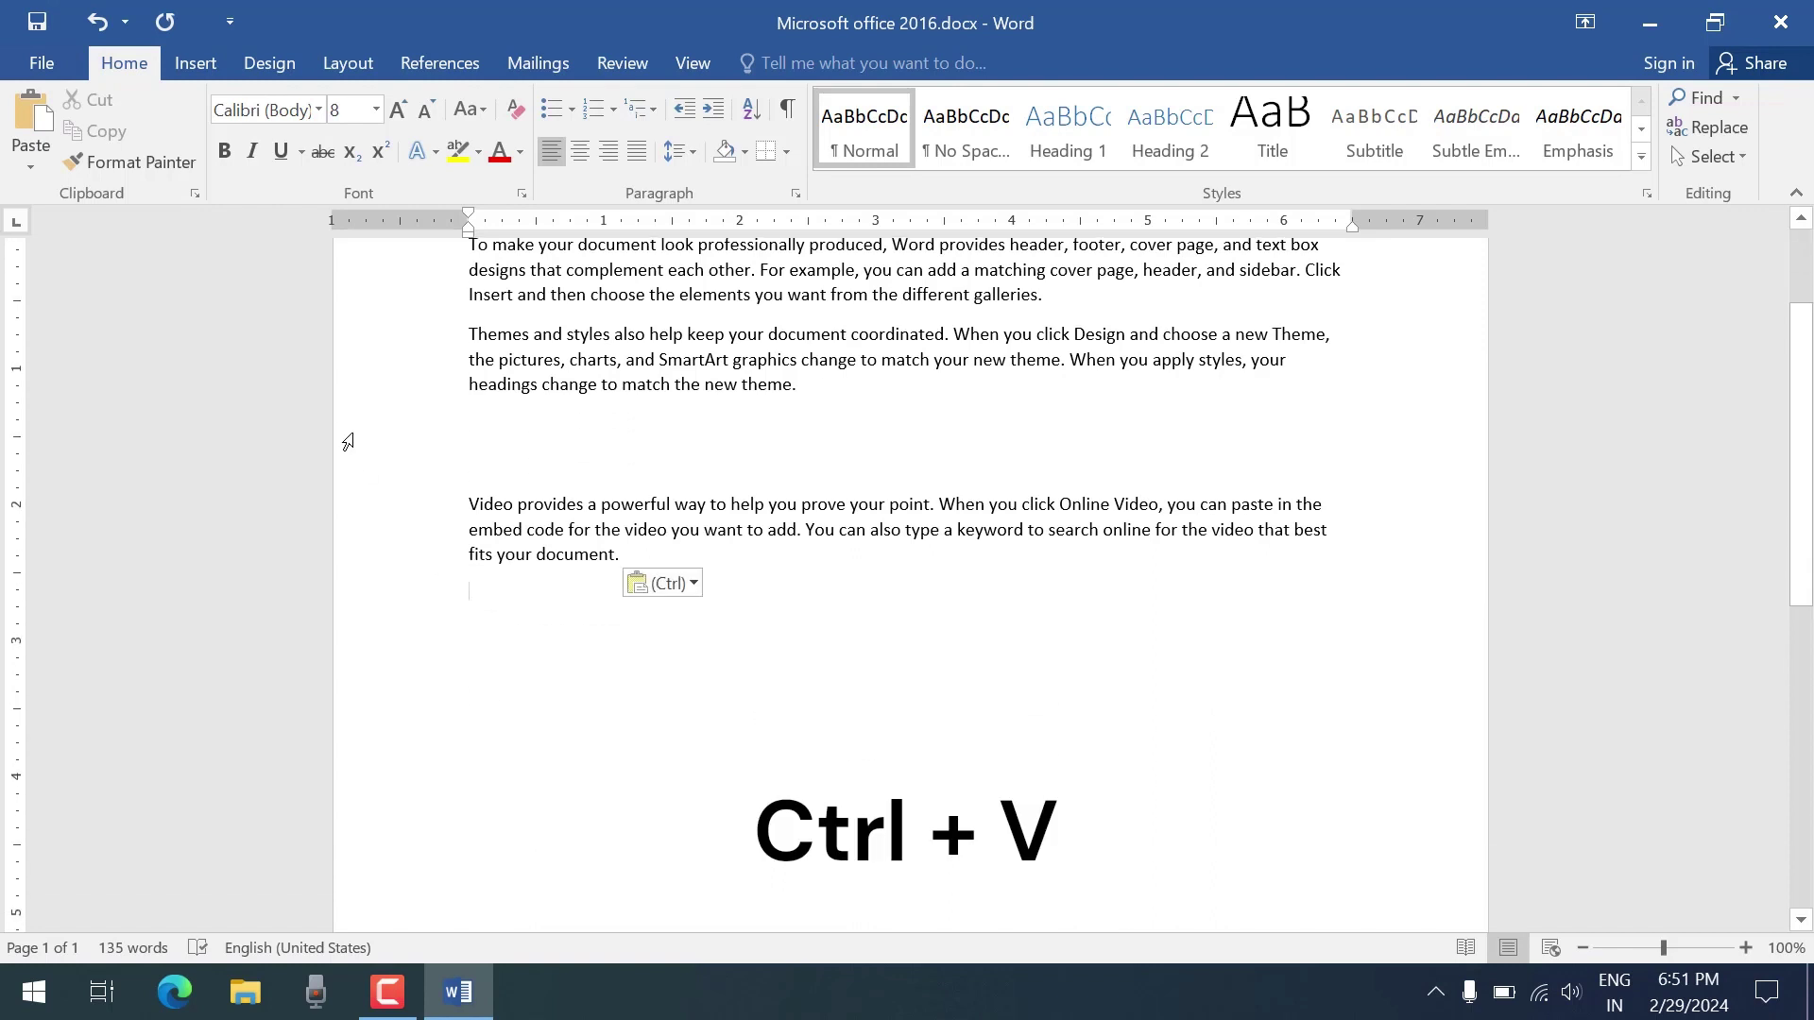
scroll(422, 417, up, 2)
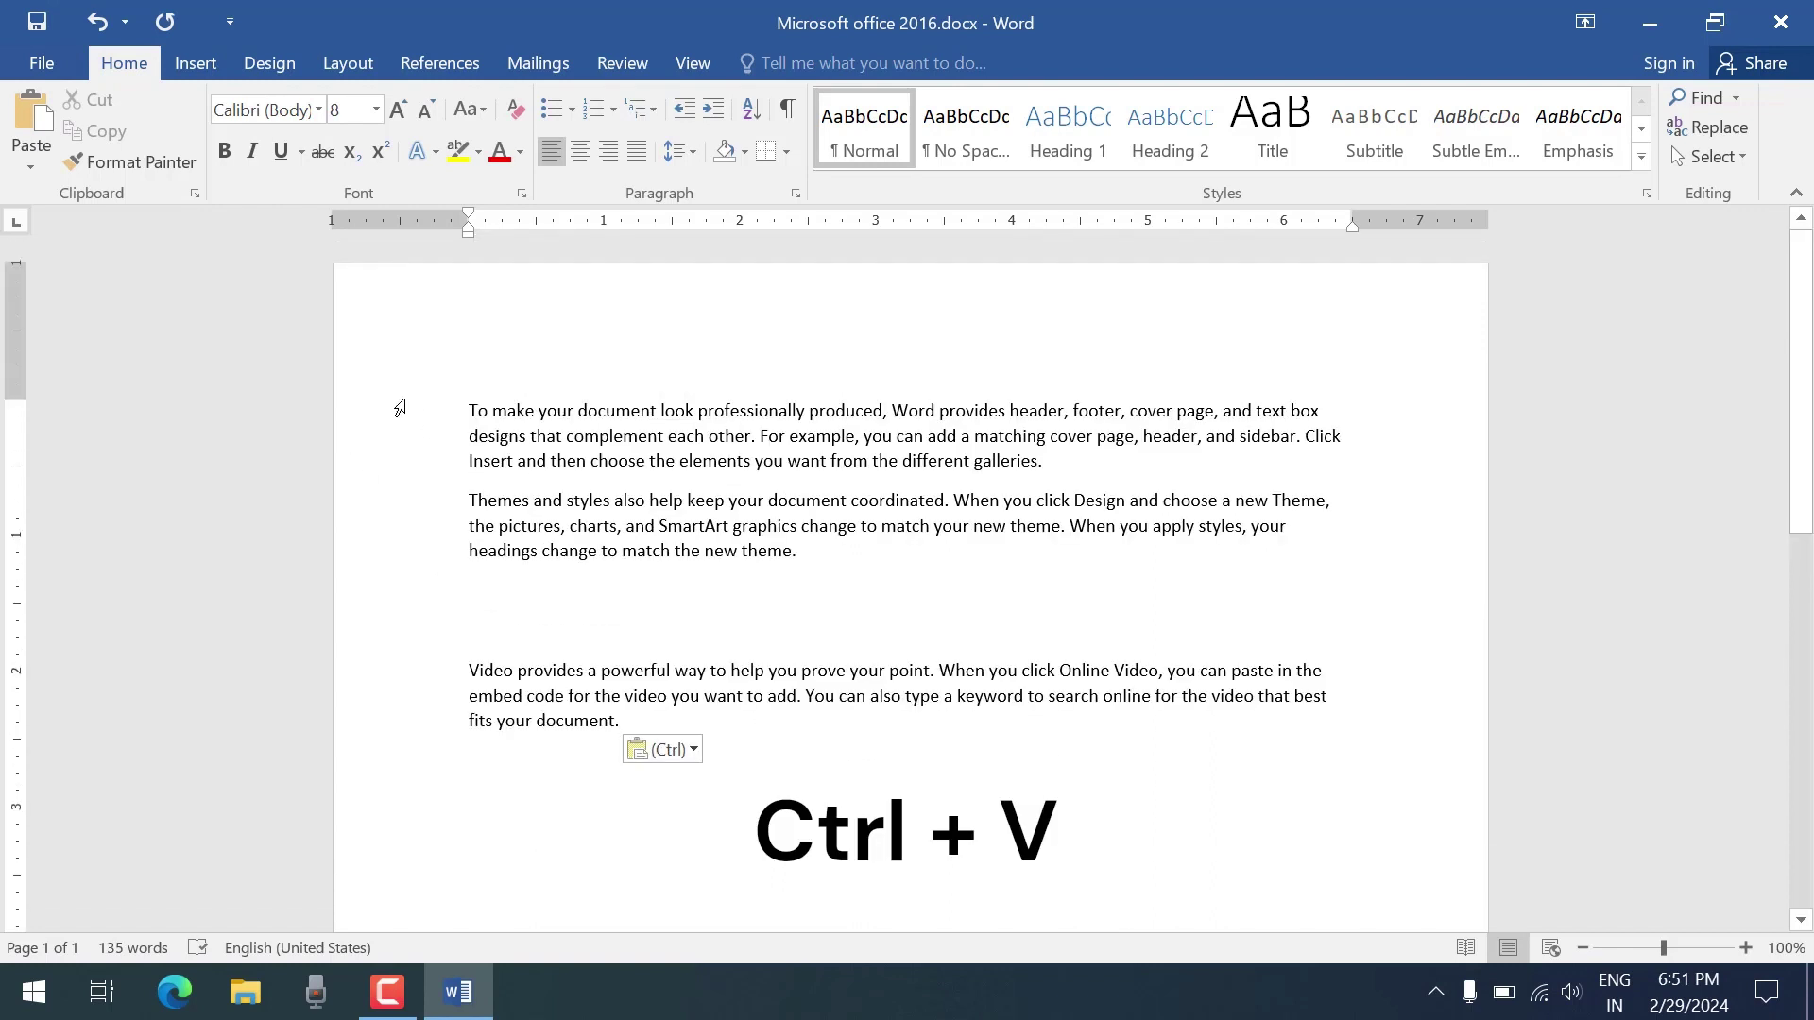
click(400, 409)
double_click(399, 408)
key(ctrl+c)
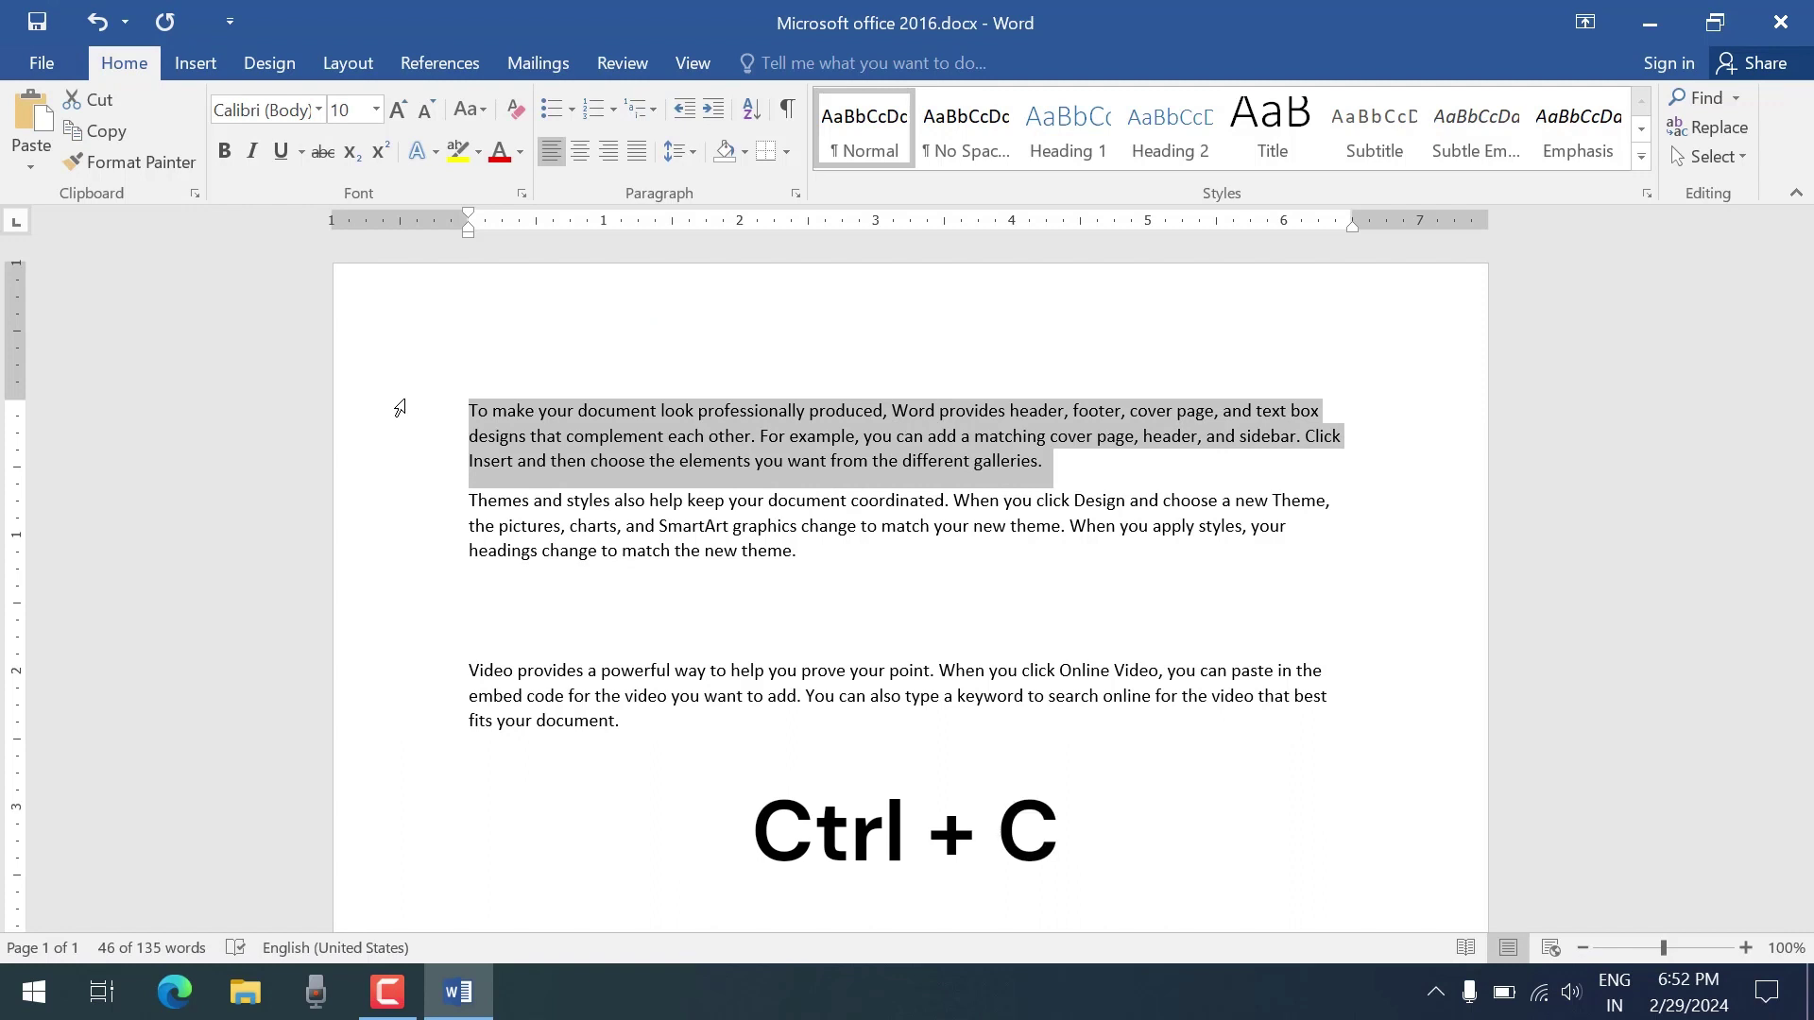
click(539, 805)
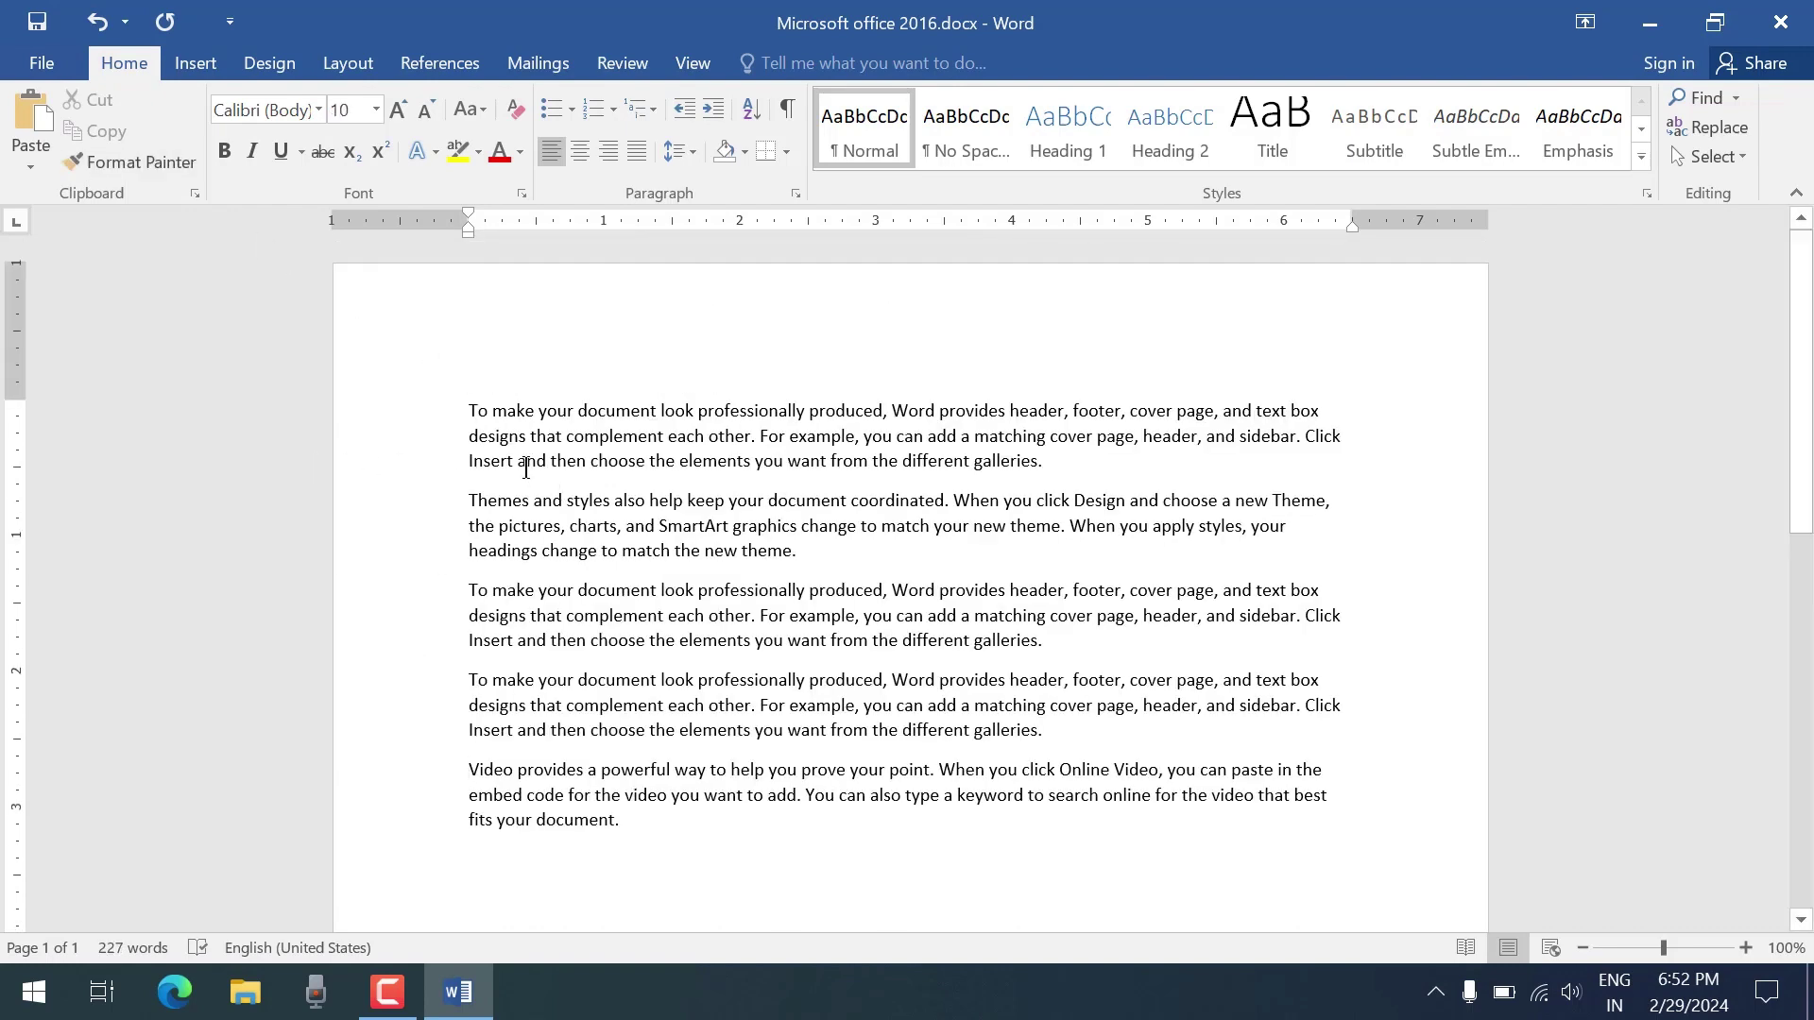
Make the first paragraph bold and italic
drag(416, 410, 467, 476)
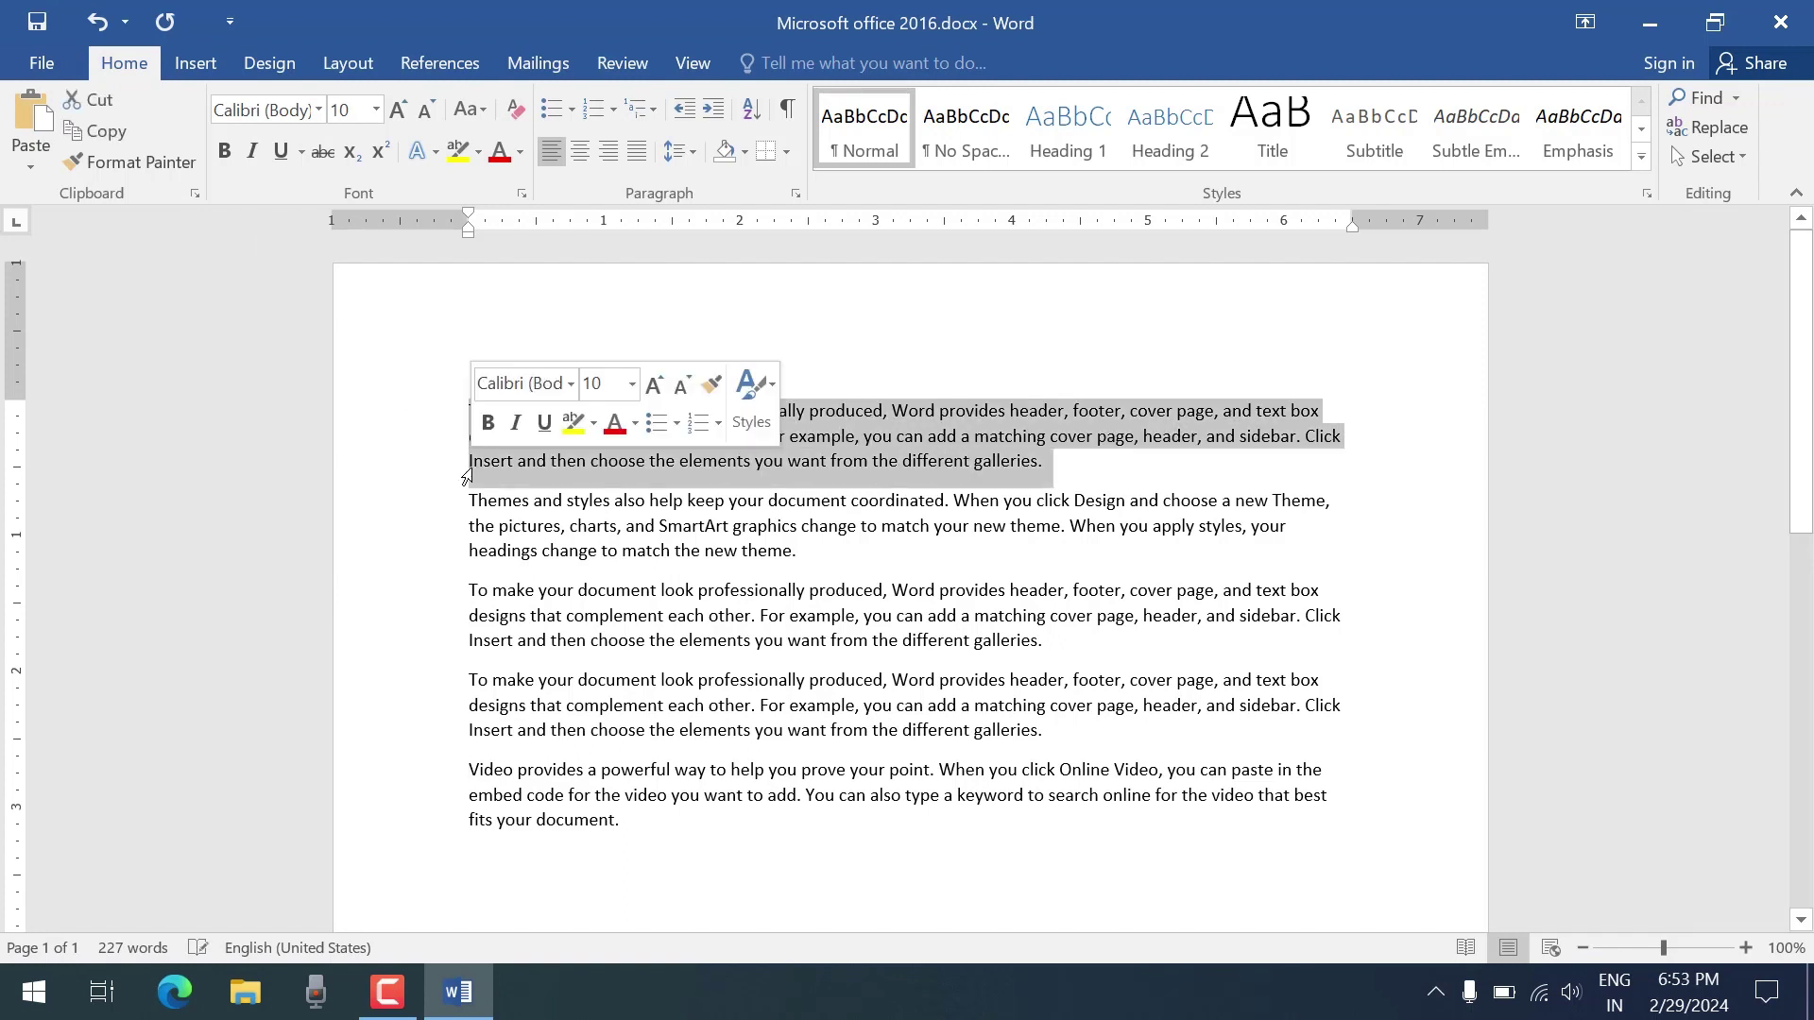
key(ctrl+b)
key(ctrl+i)
Copy the first paragraph's bold italic formatting onto the third paragraph with Format Painter
click(430, 410)
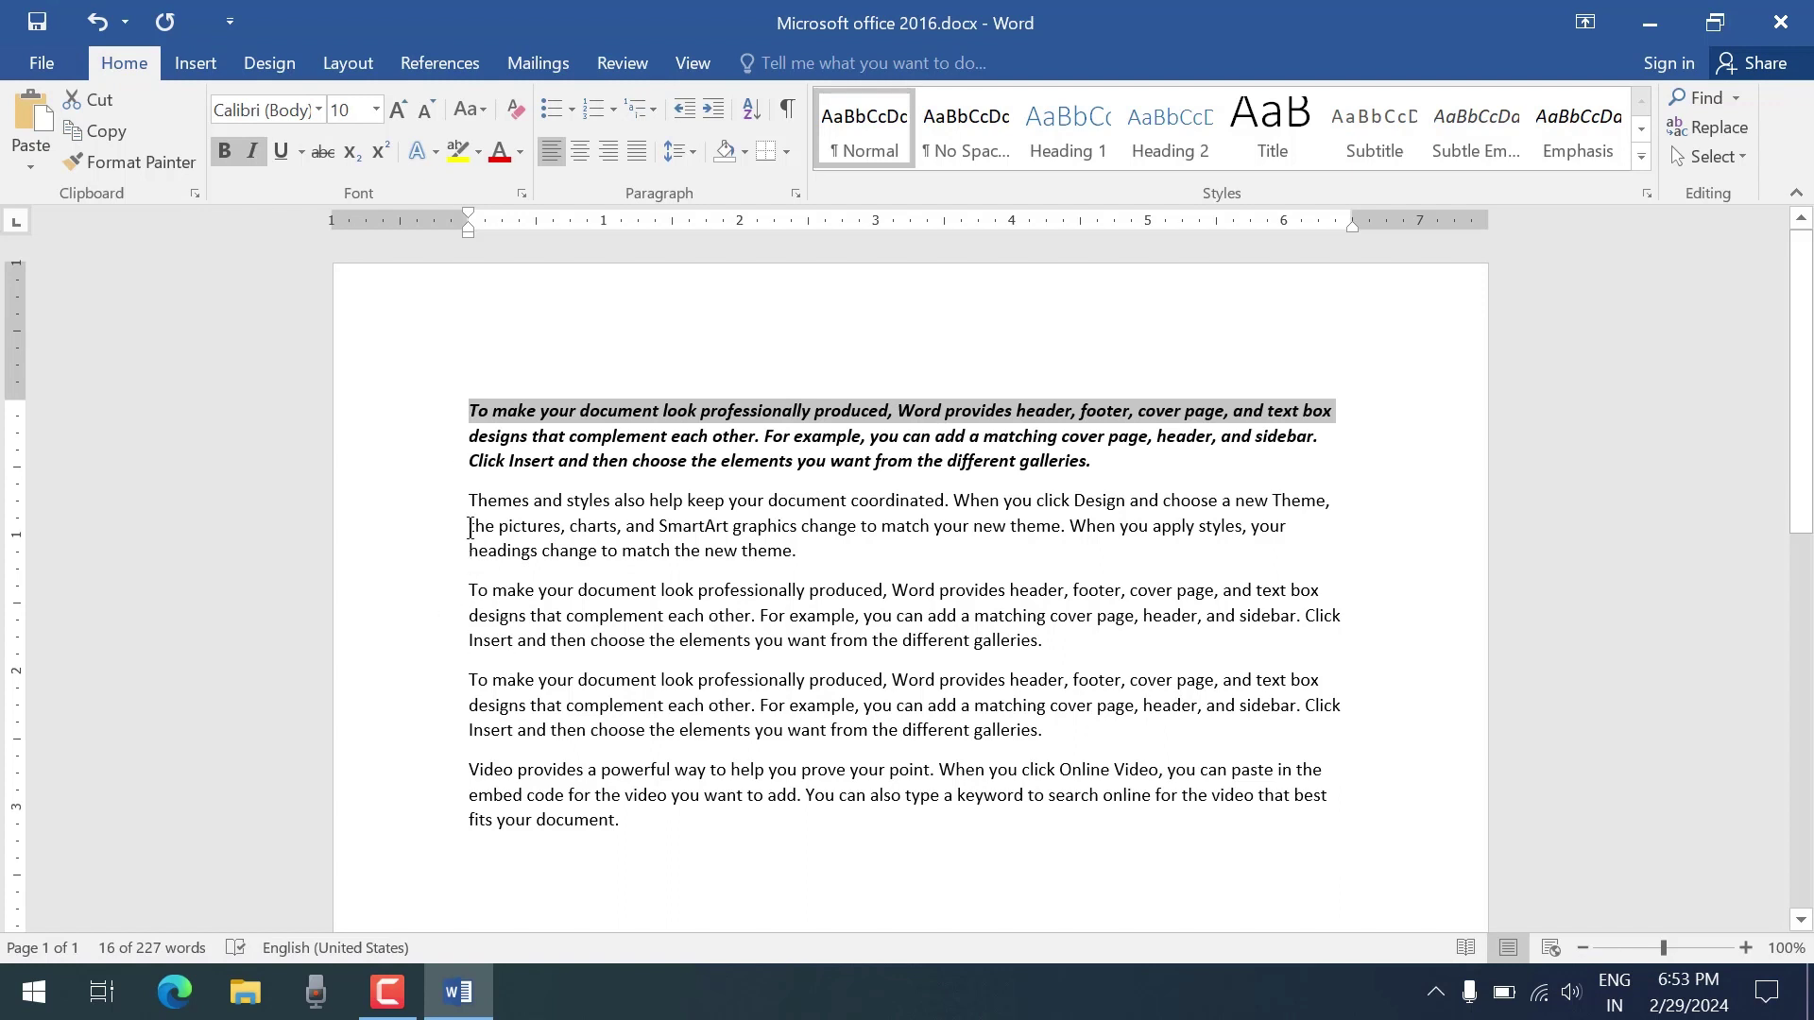
shift+click(416, 436)
double_click(600, 431)
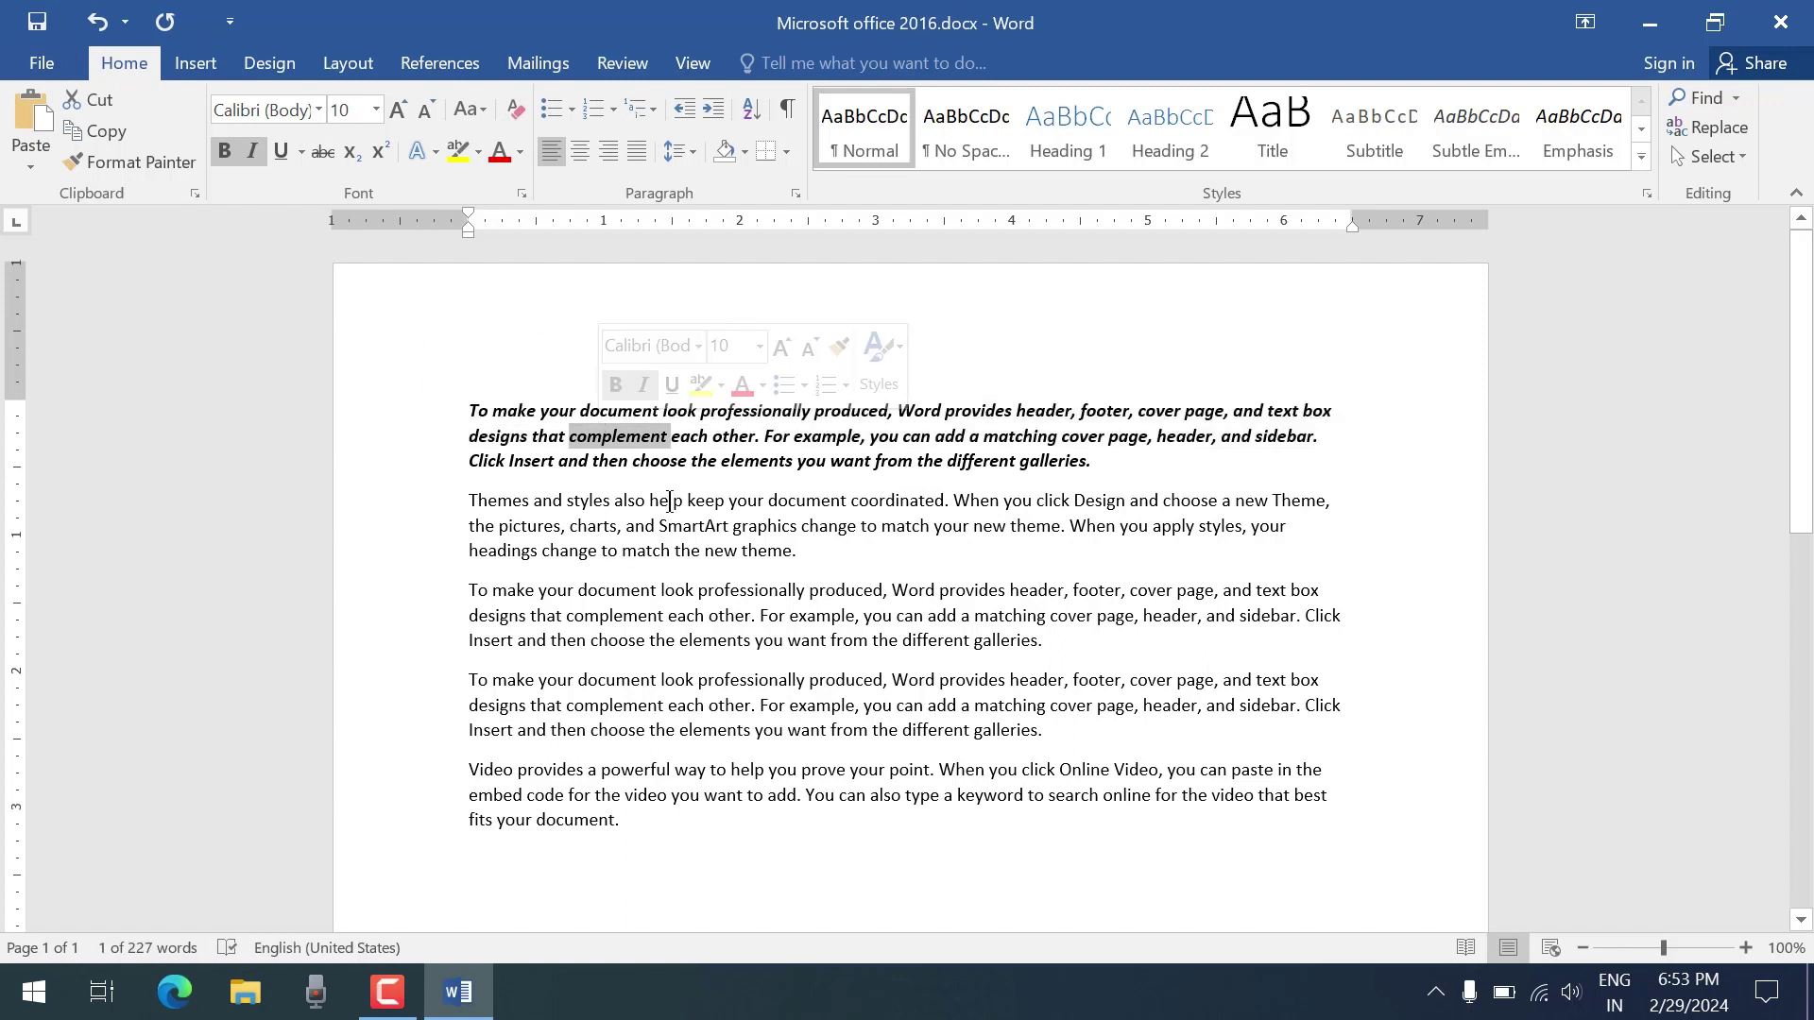
click(132, 162)
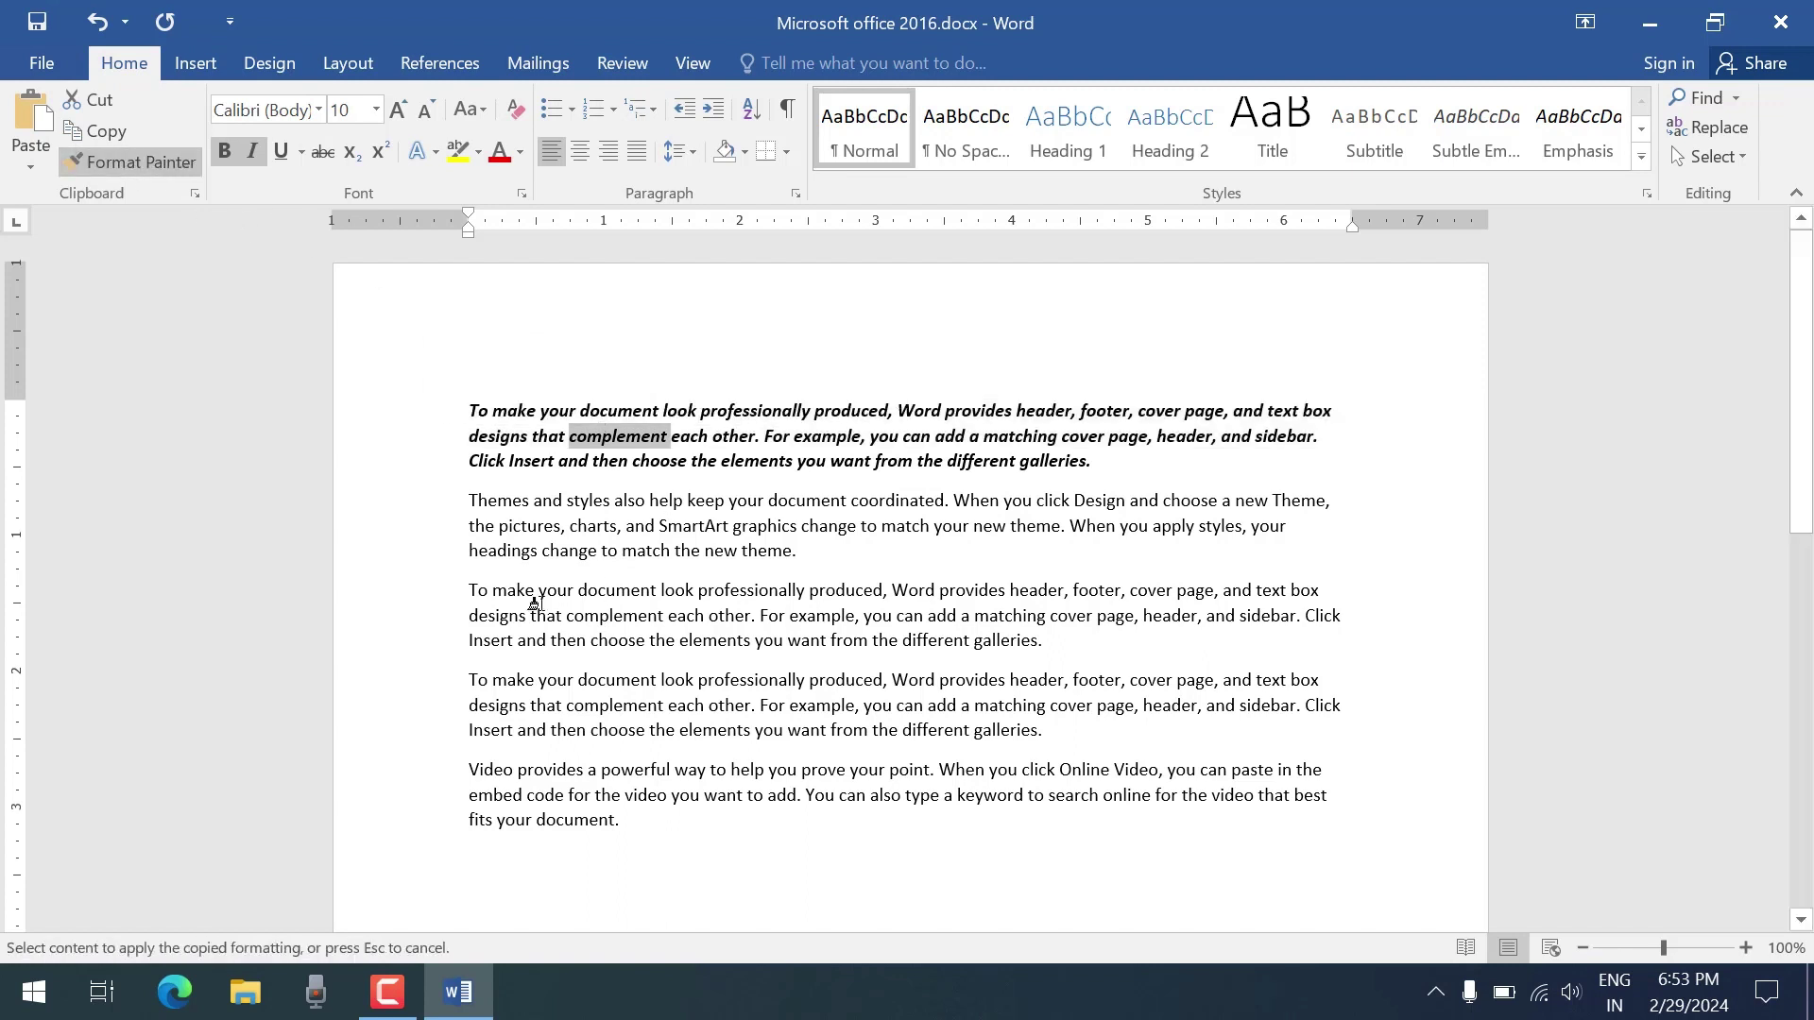
drag(401, 601, 420, 645)
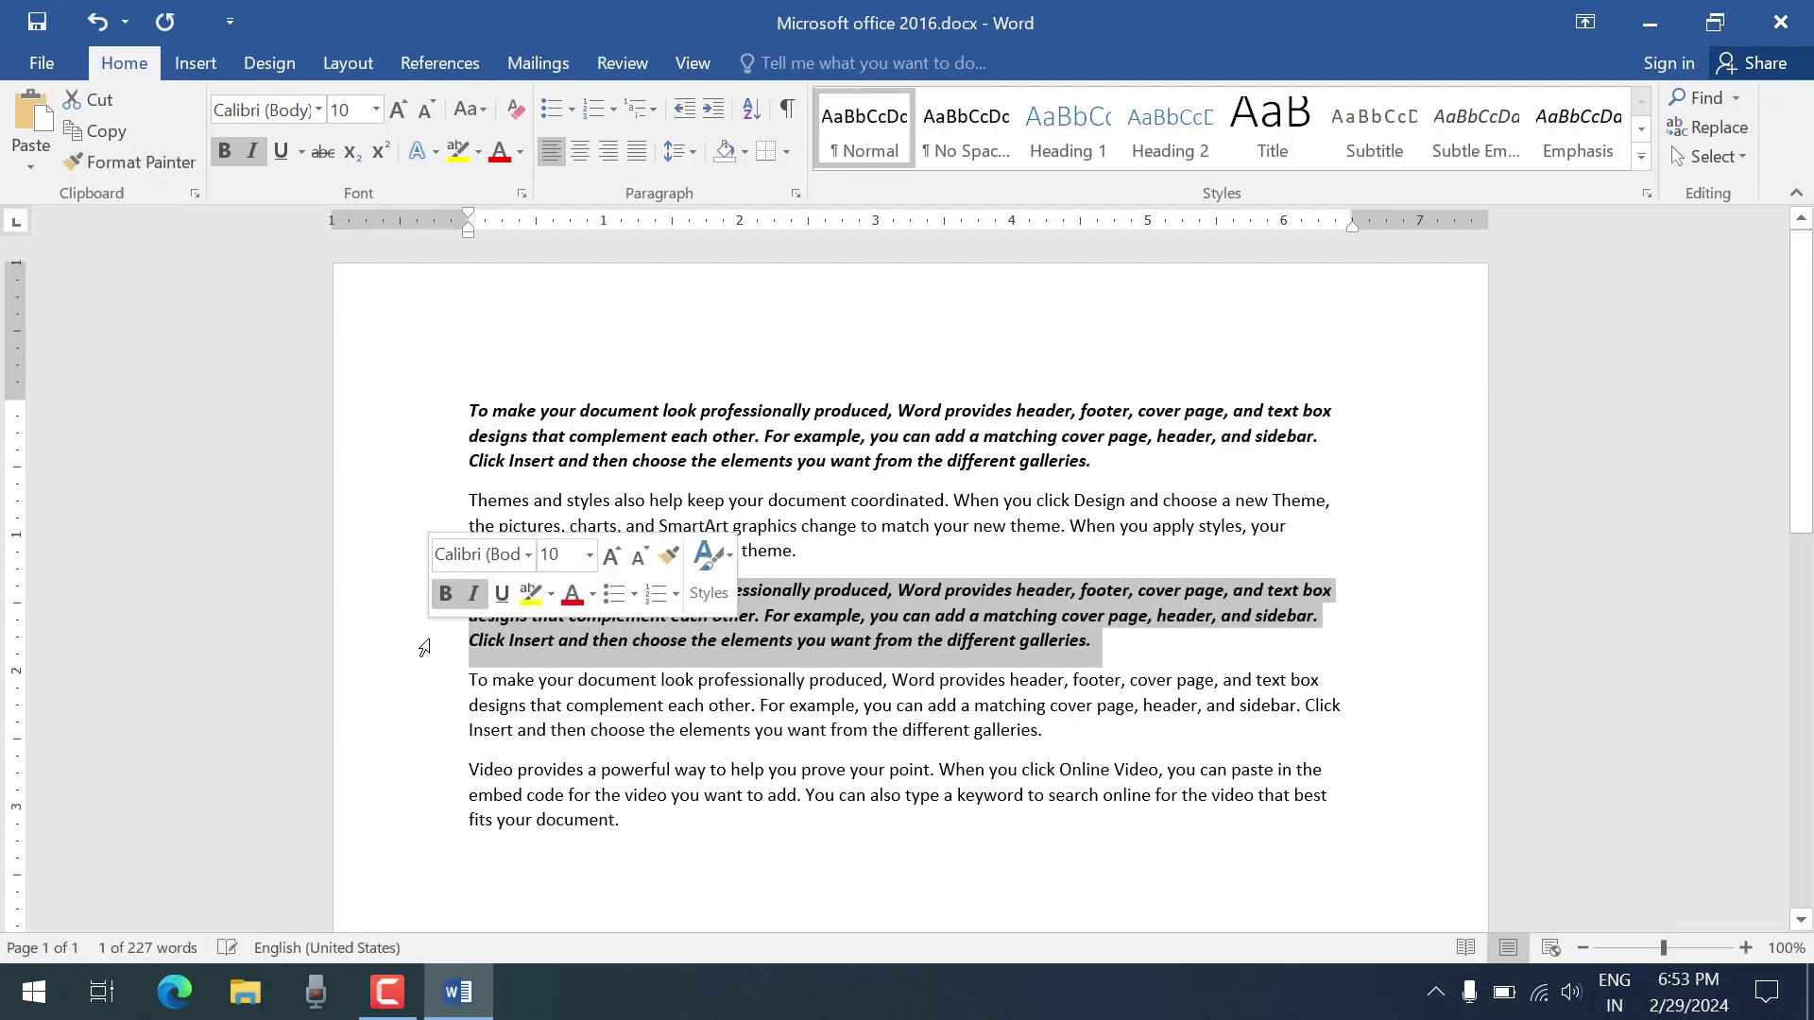
click(664, 705)
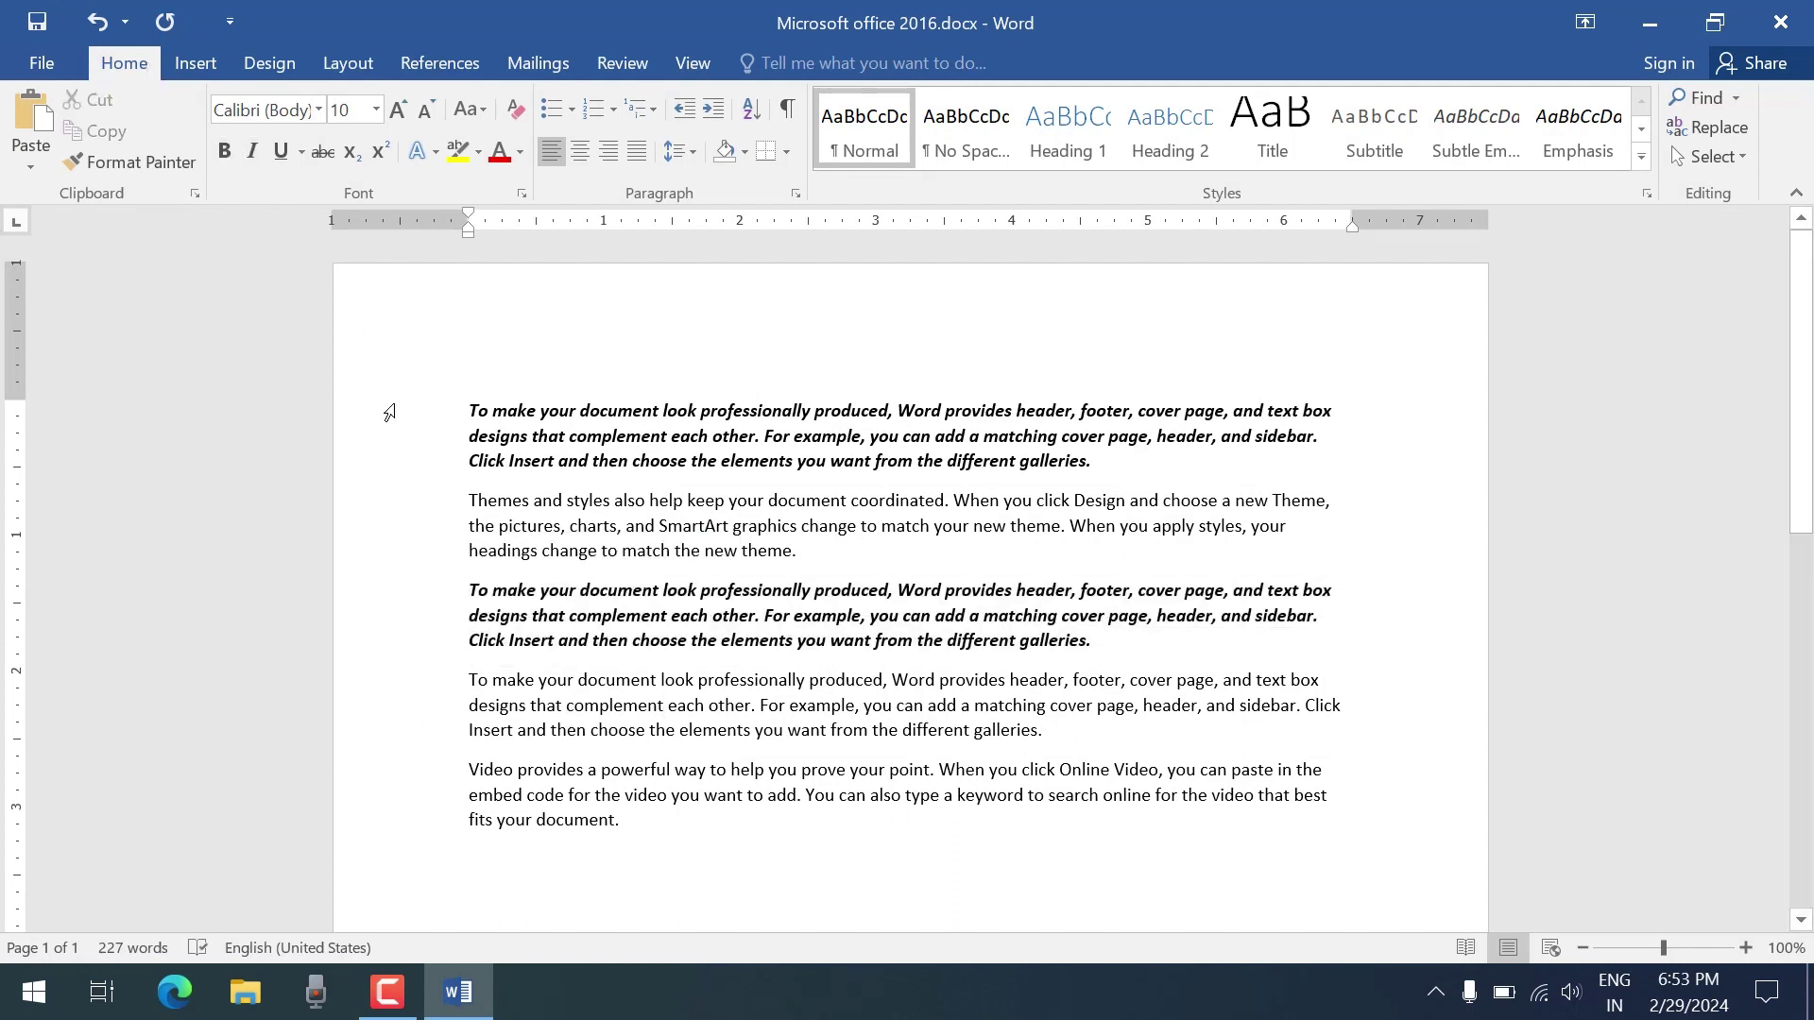
Copy the third paragraph's formatting onto the last paragraph, "Video provides...", with Format Painter
click(382, 597)
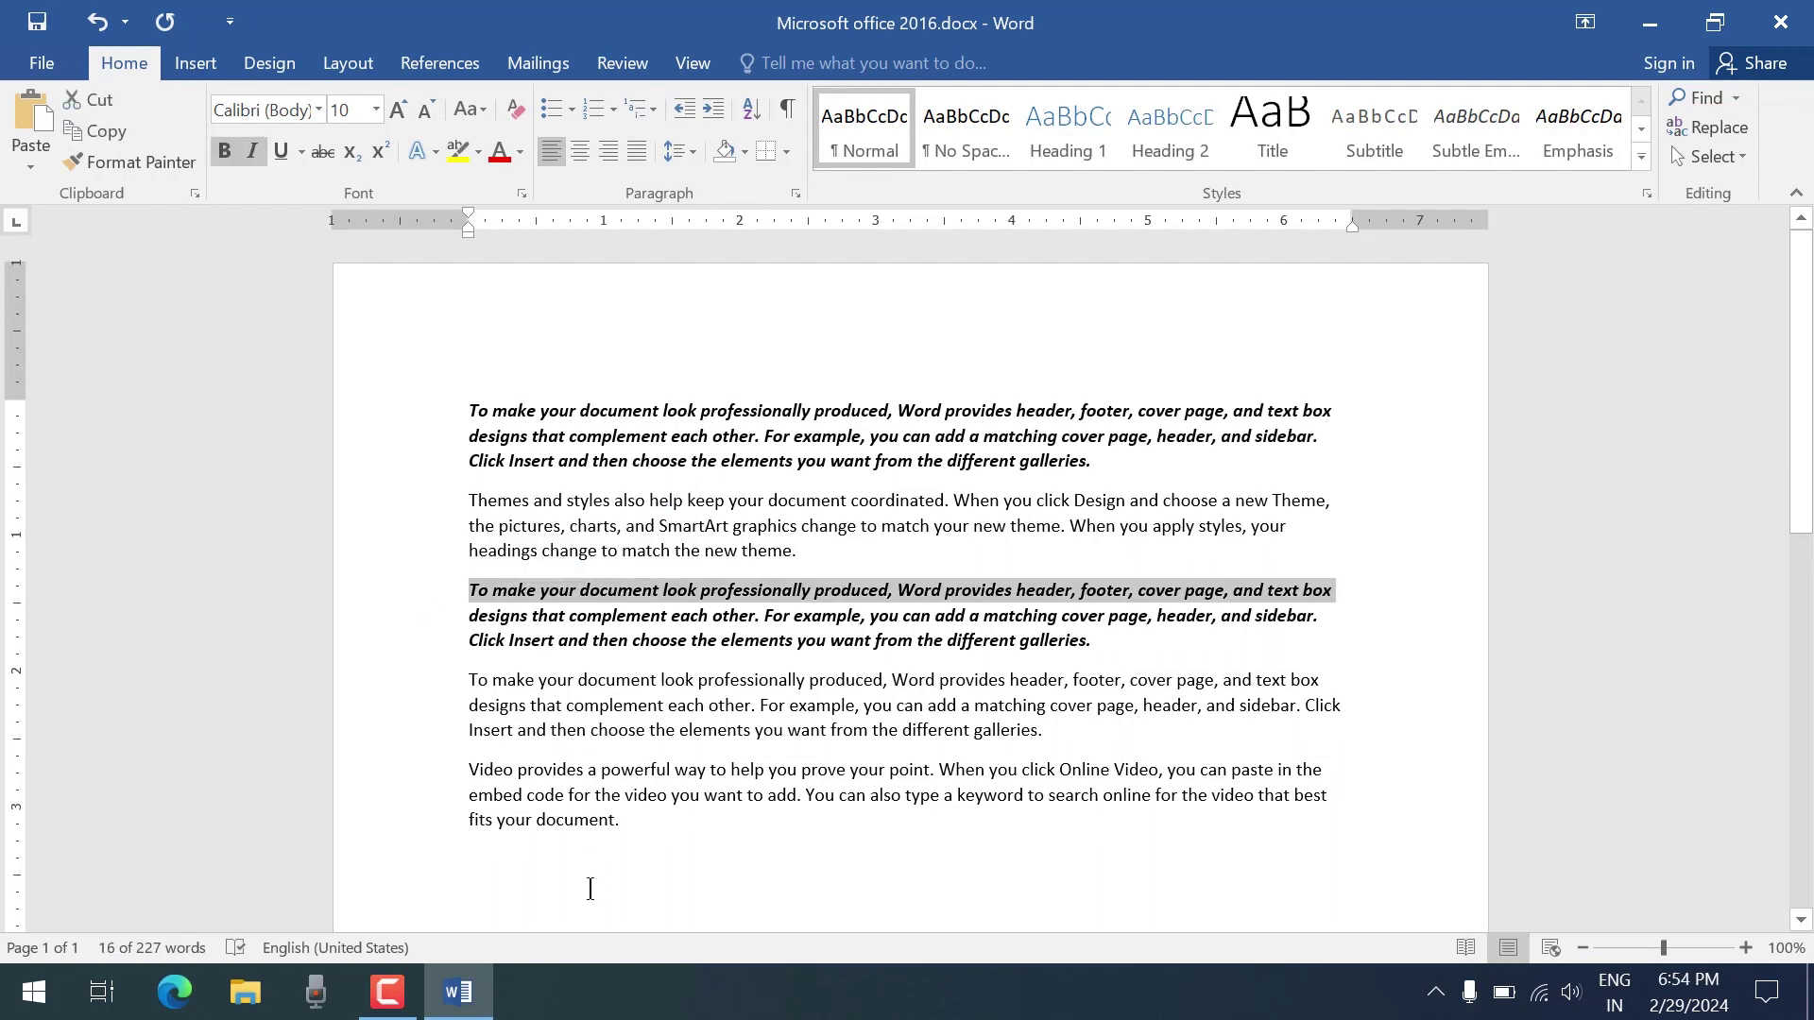
click(132, 163)
drag(382, 769, 440, 823)
click(713, 856)
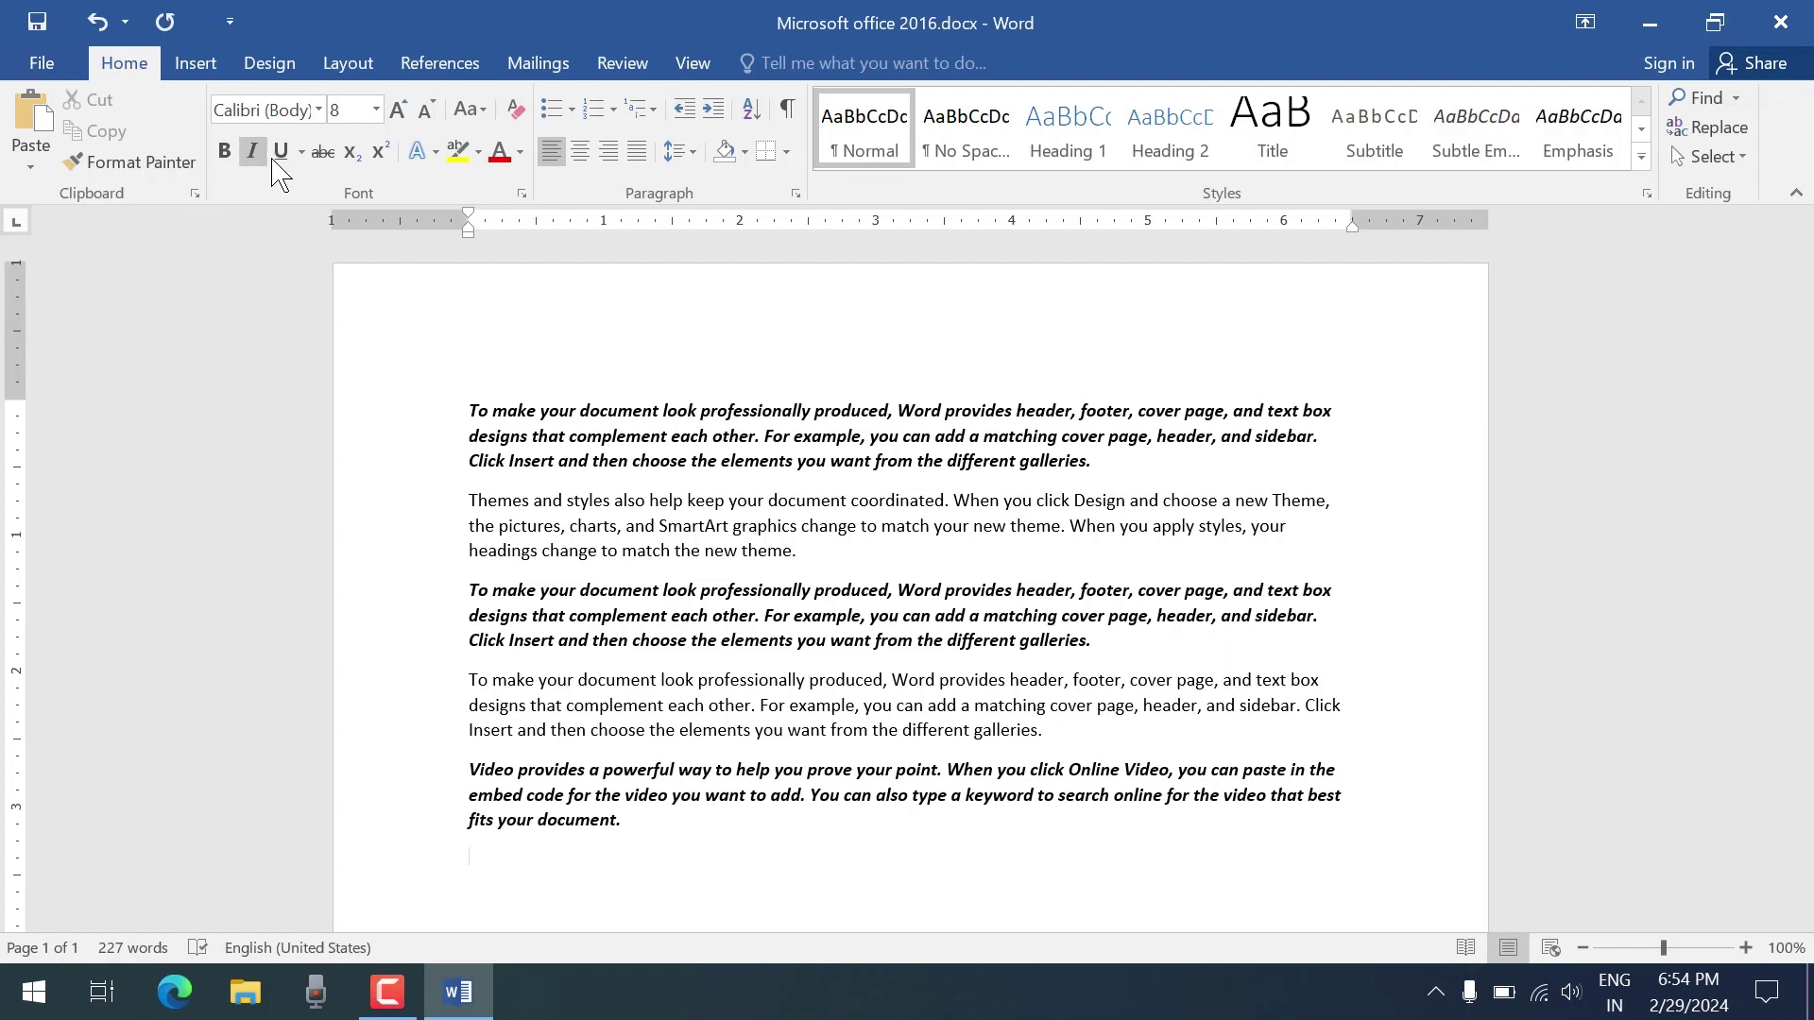
Select all five paragraphs and toggle bold on and off, leaving none of the text bold
drag(468, 410, 578, 827)
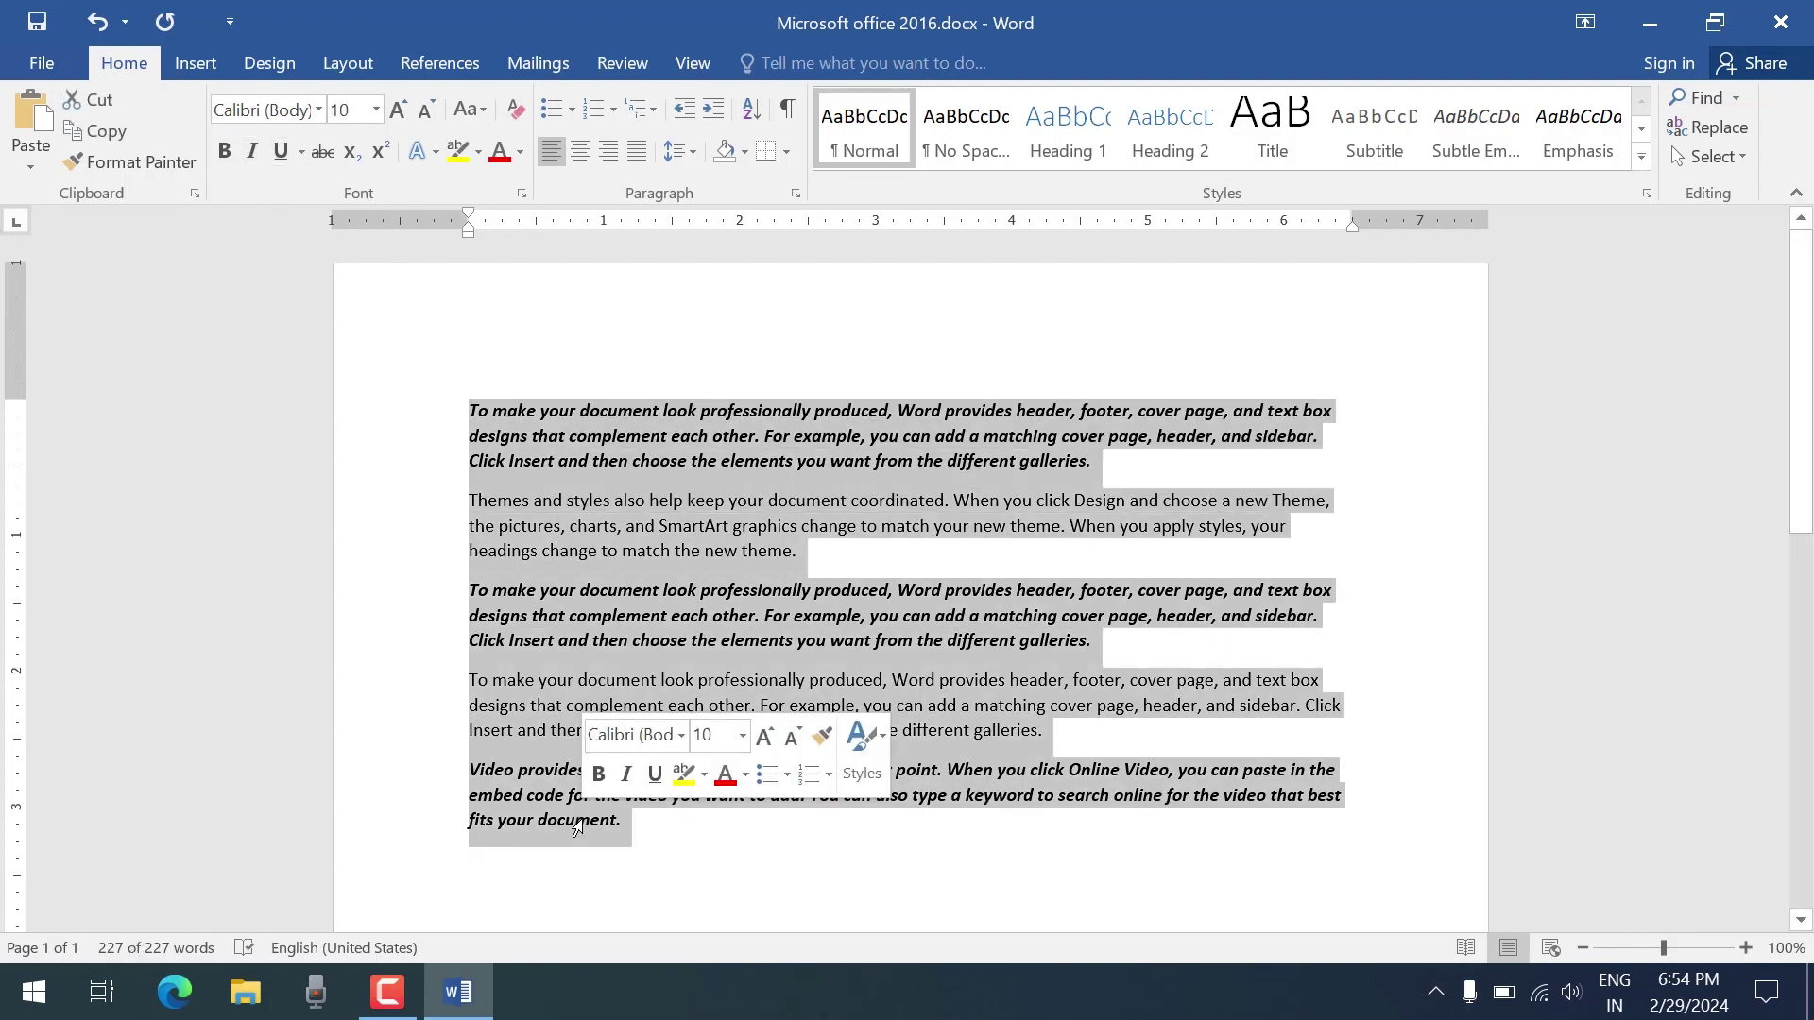
click(226, 153)
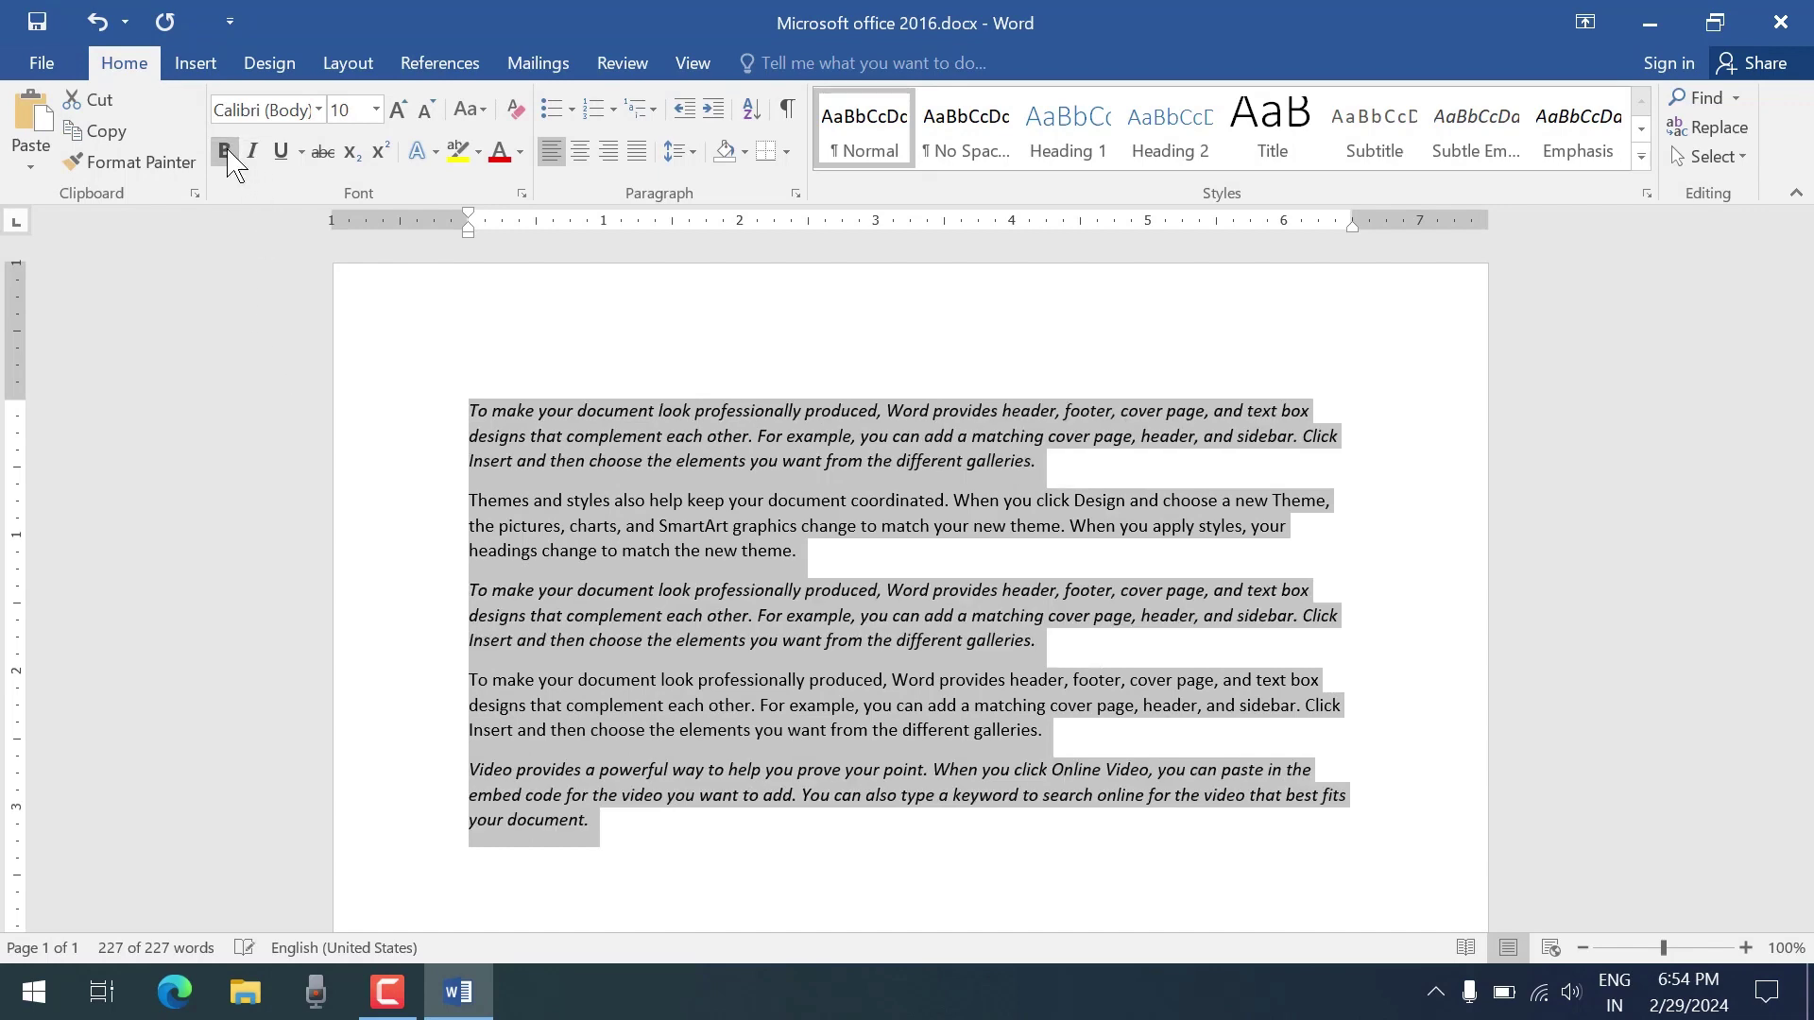
click(226, 153)
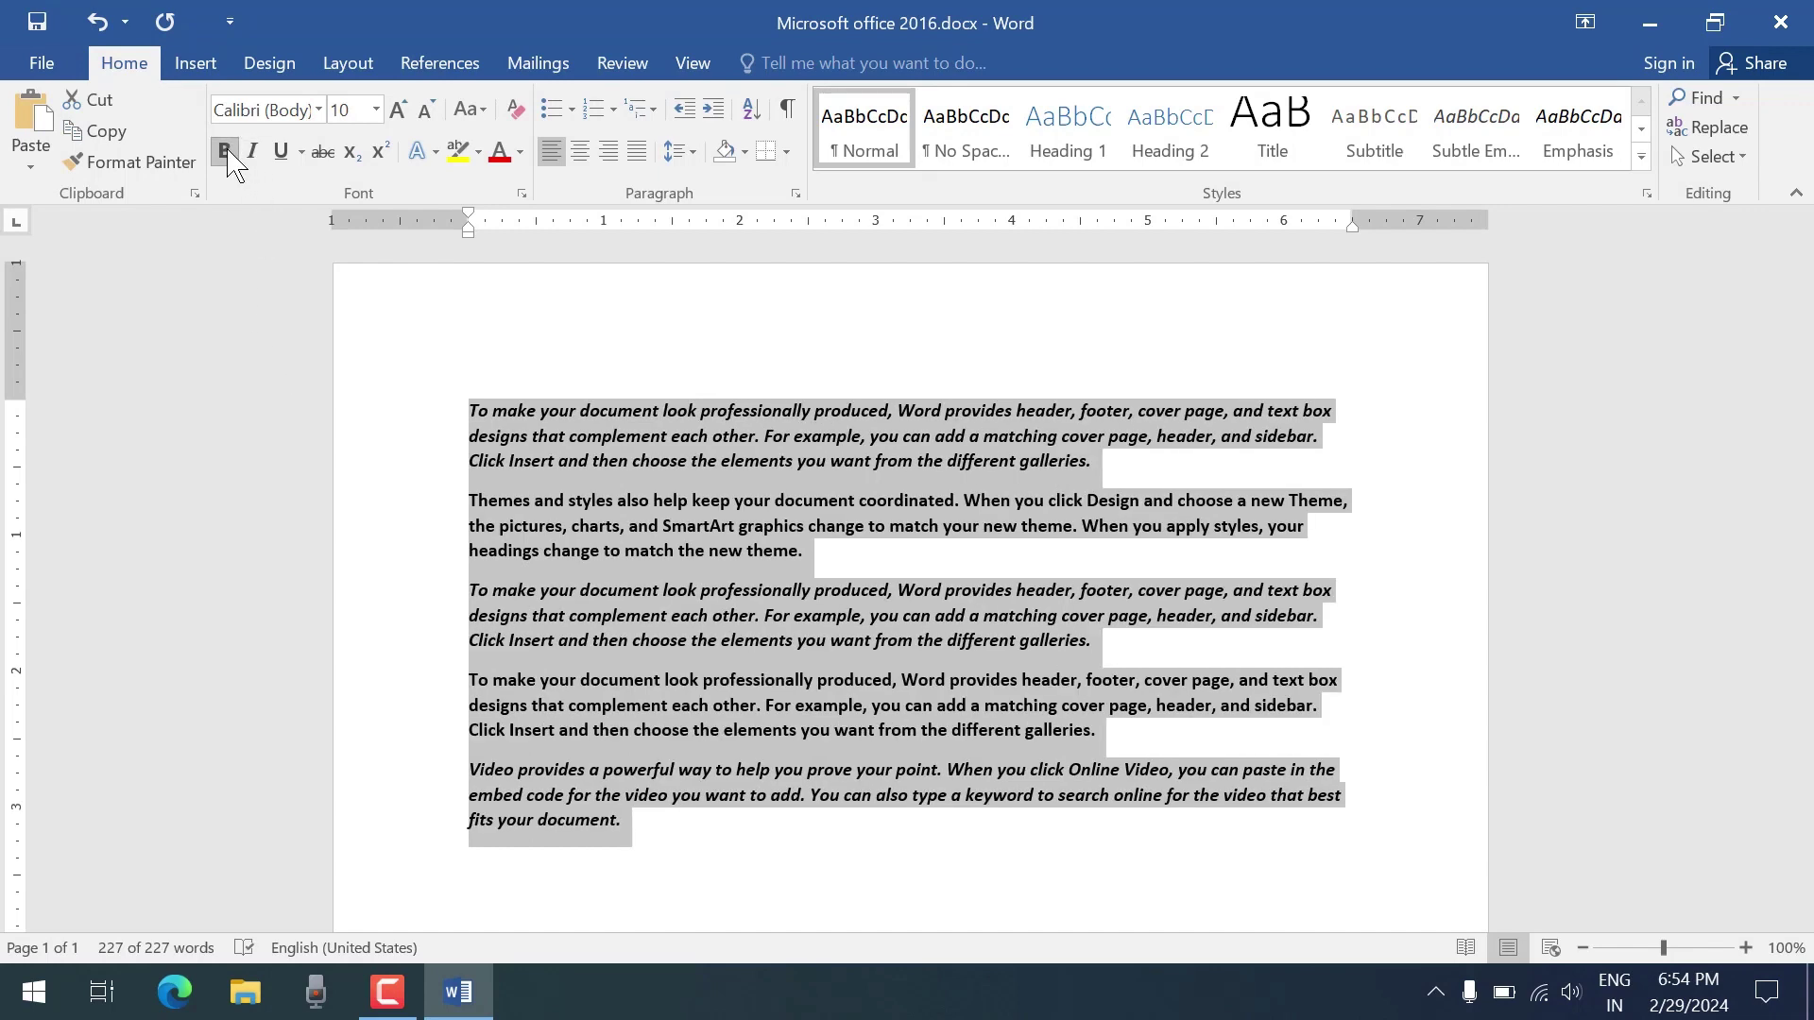
click(226, 152)
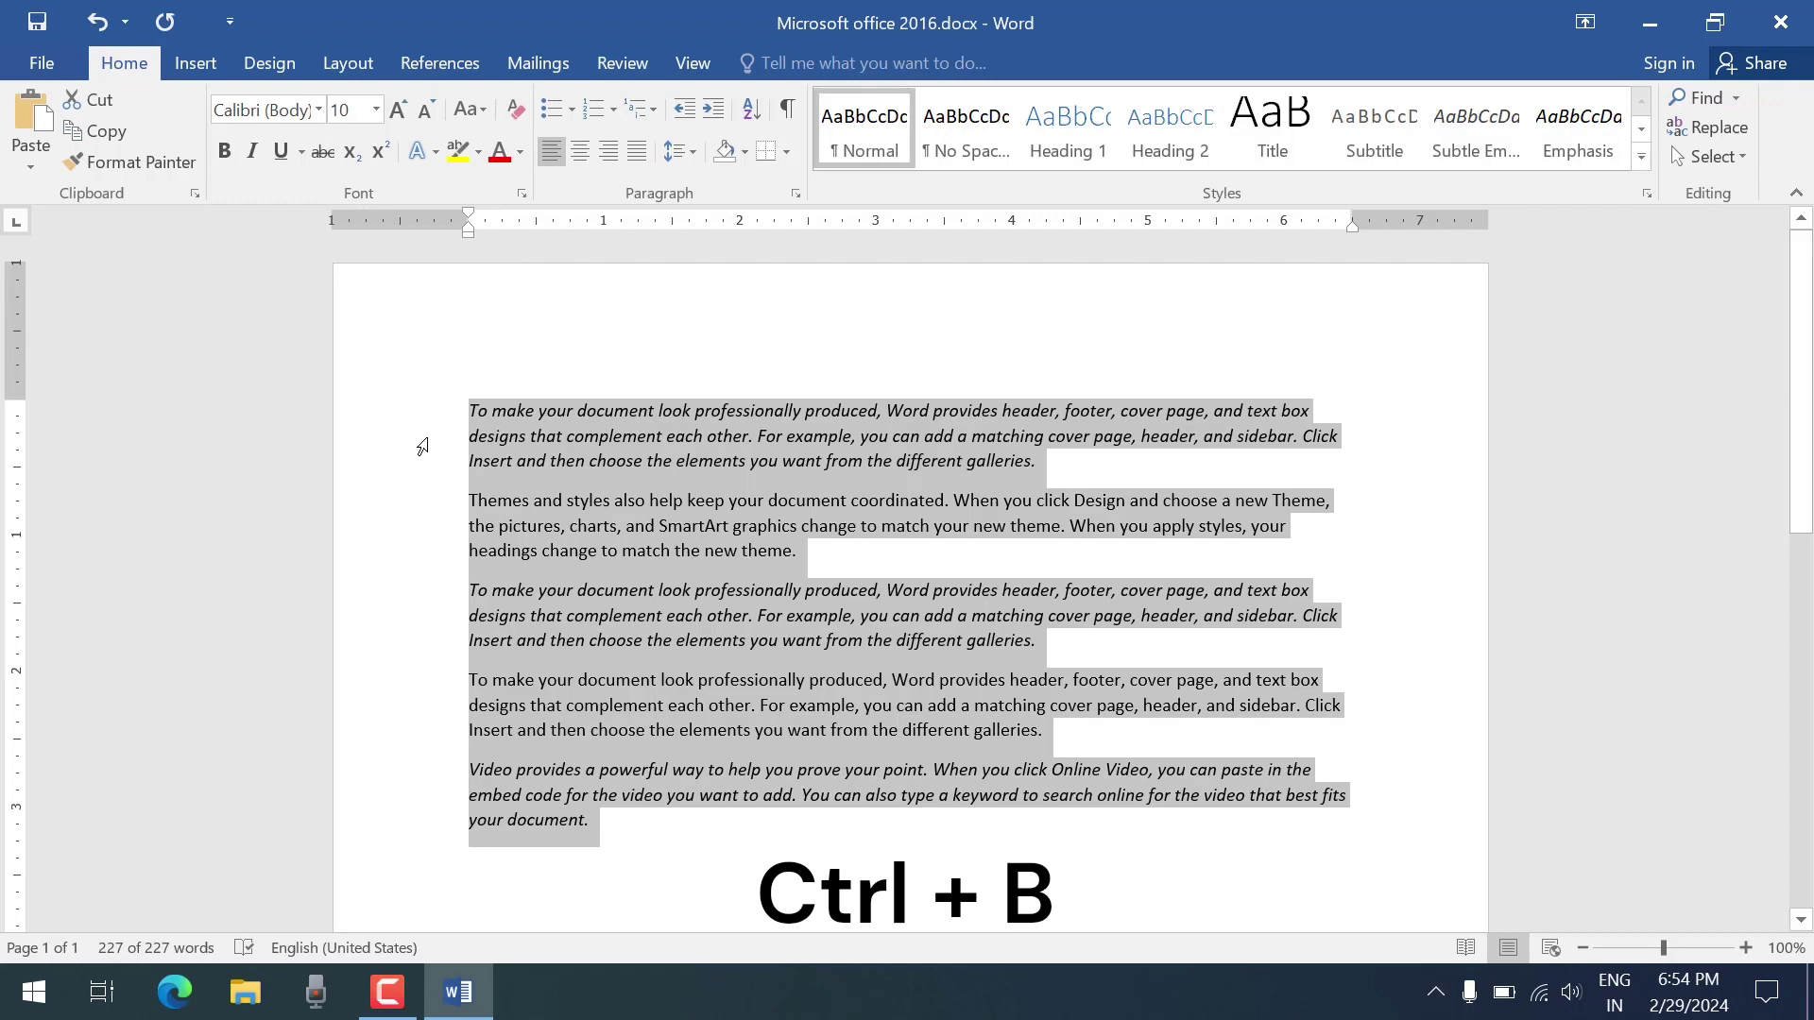
key(ctrl+b)
key(ctrl+b)
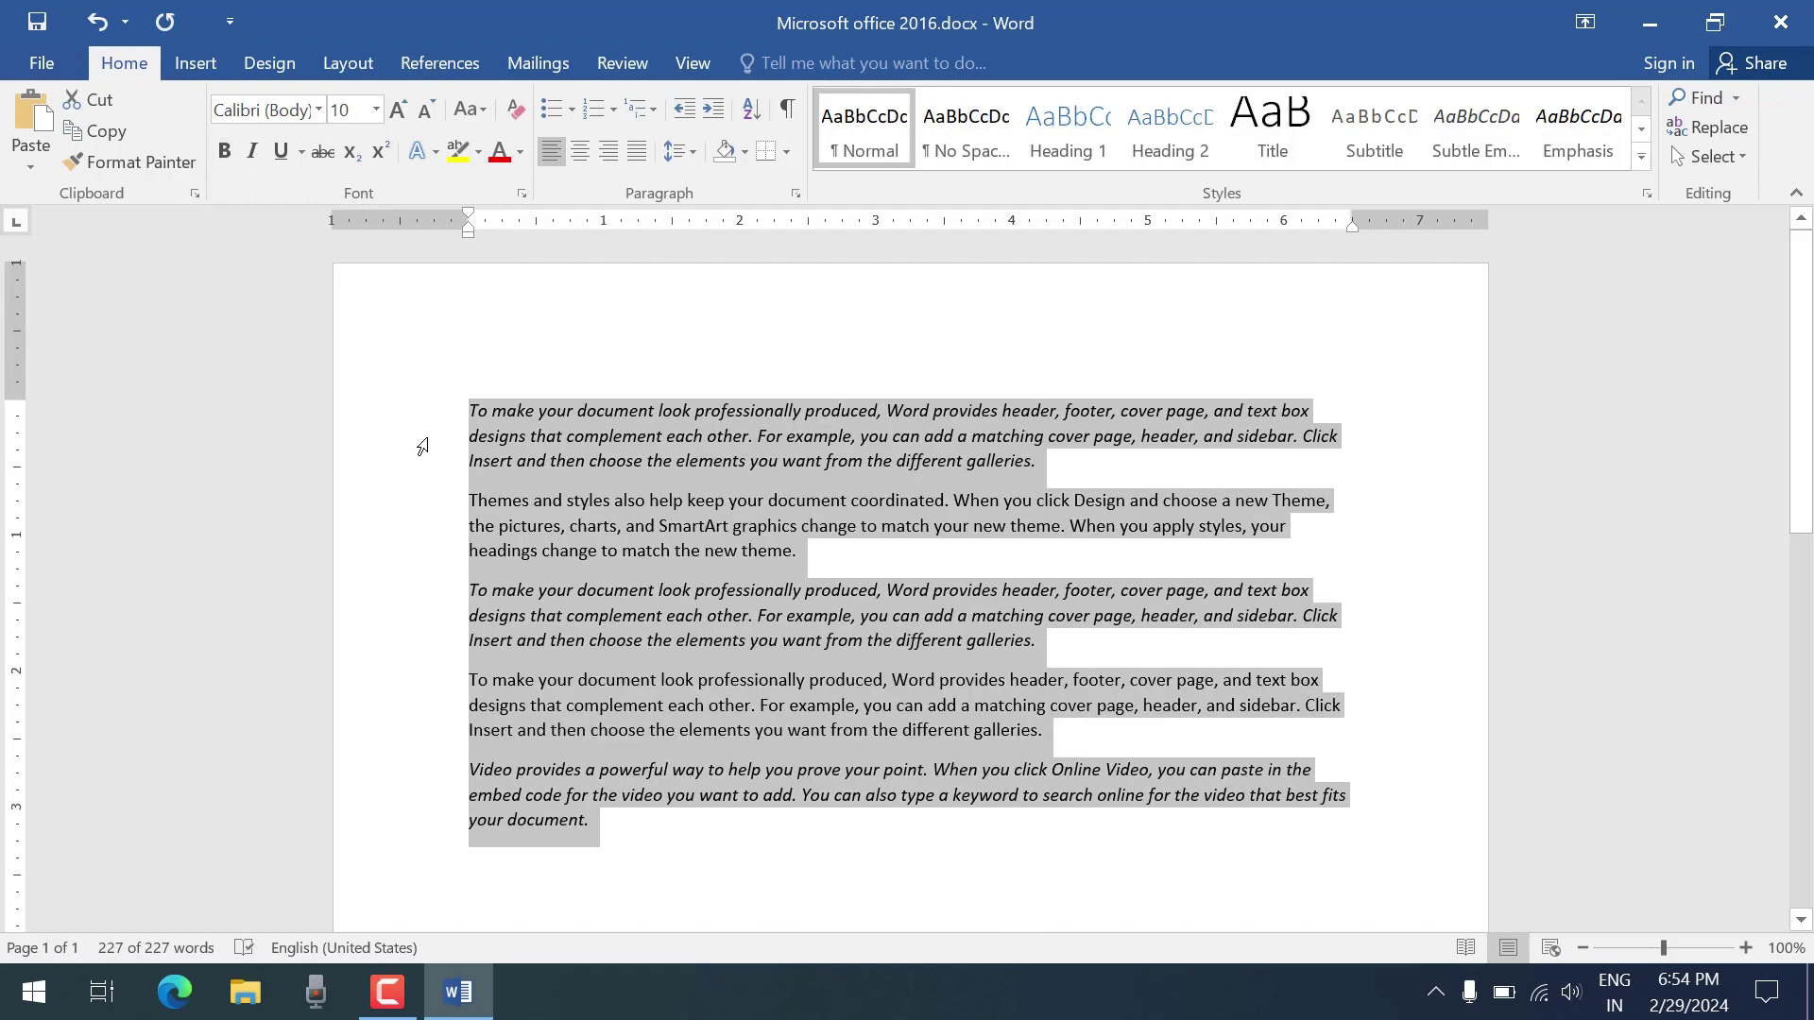
Toggle italic on all five selected paragraphs, leaving all the text without italics
key(ctrl+i)
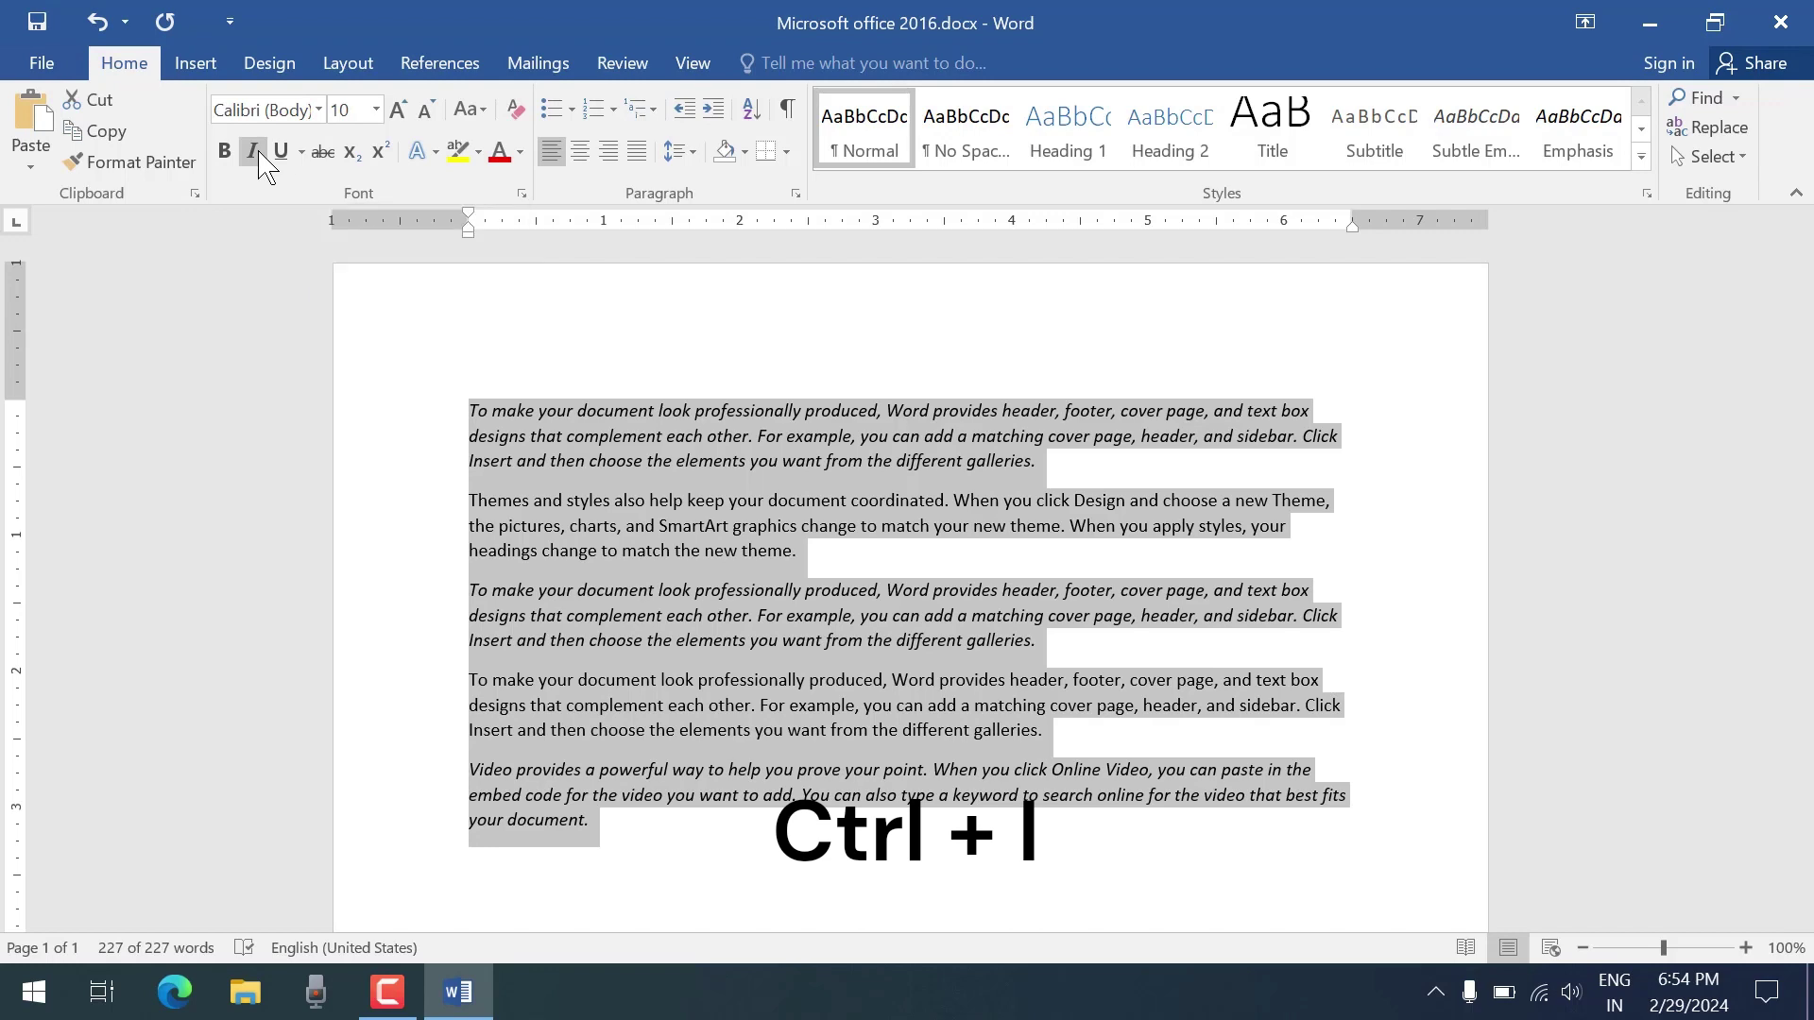
key(ctrl+i)
key(ctrl+i)
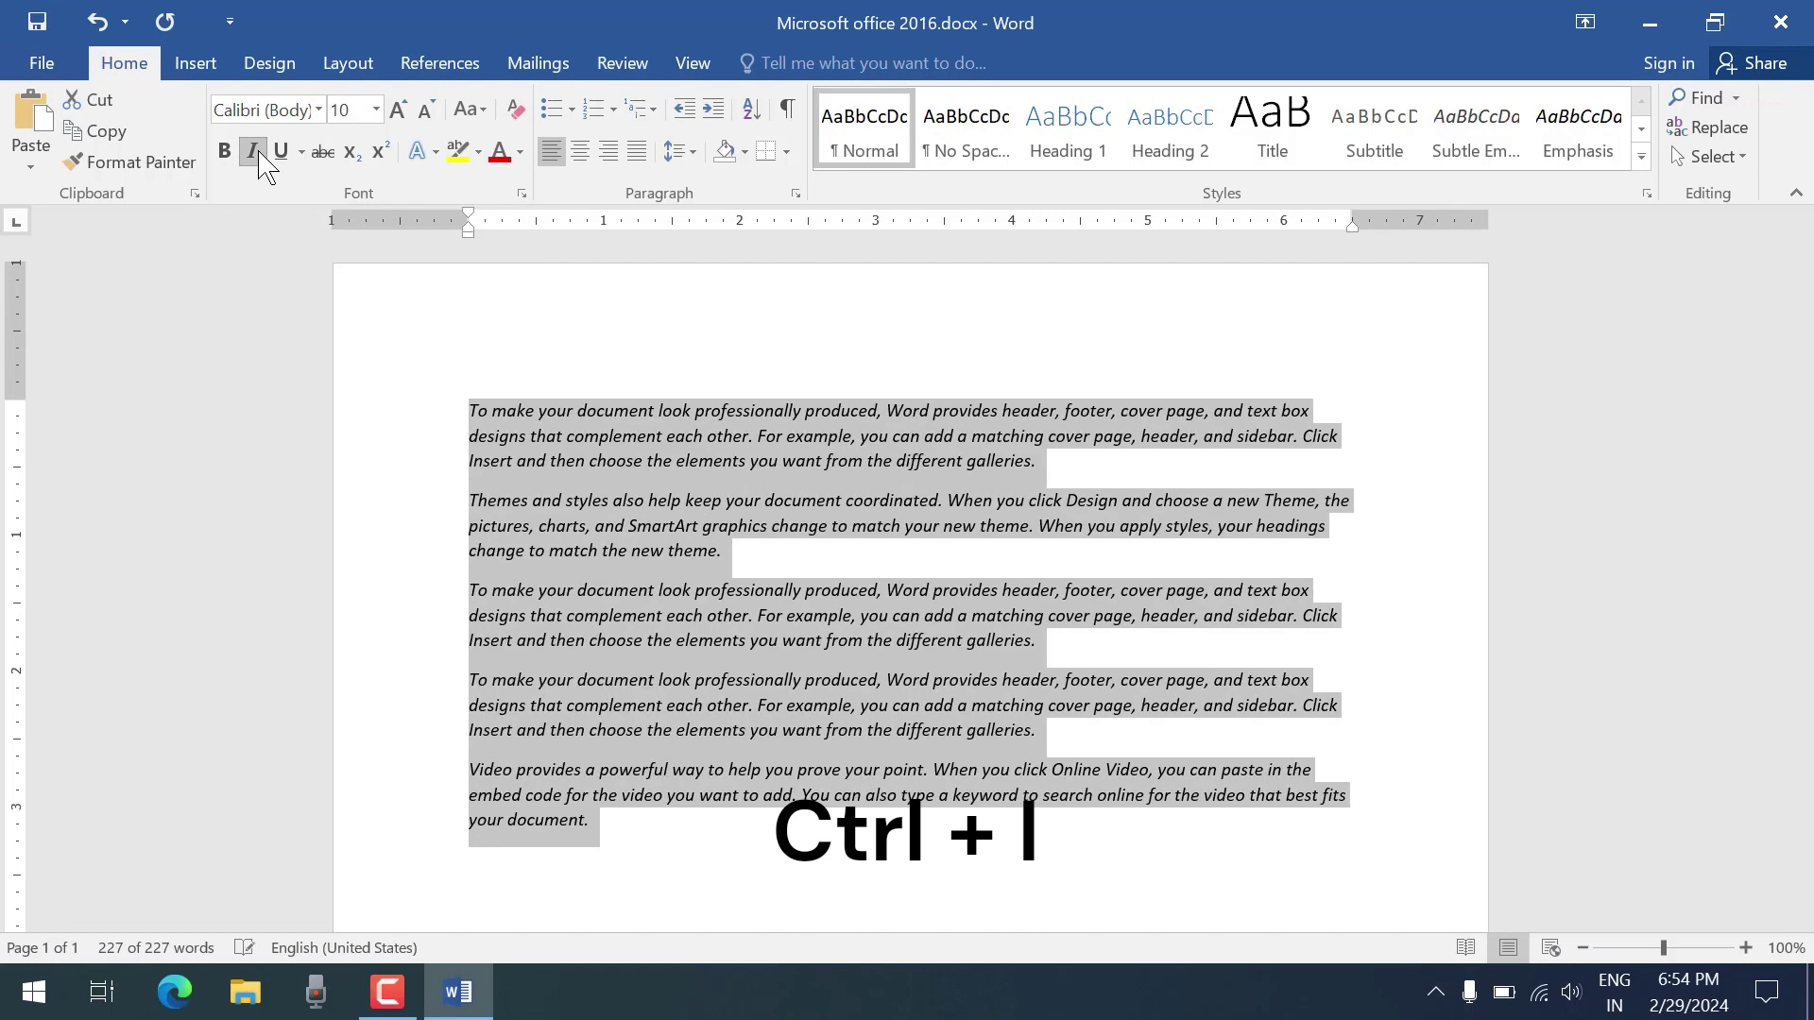
key(ctrl+i)
key(ctrl+i)
key(ctrl+i)
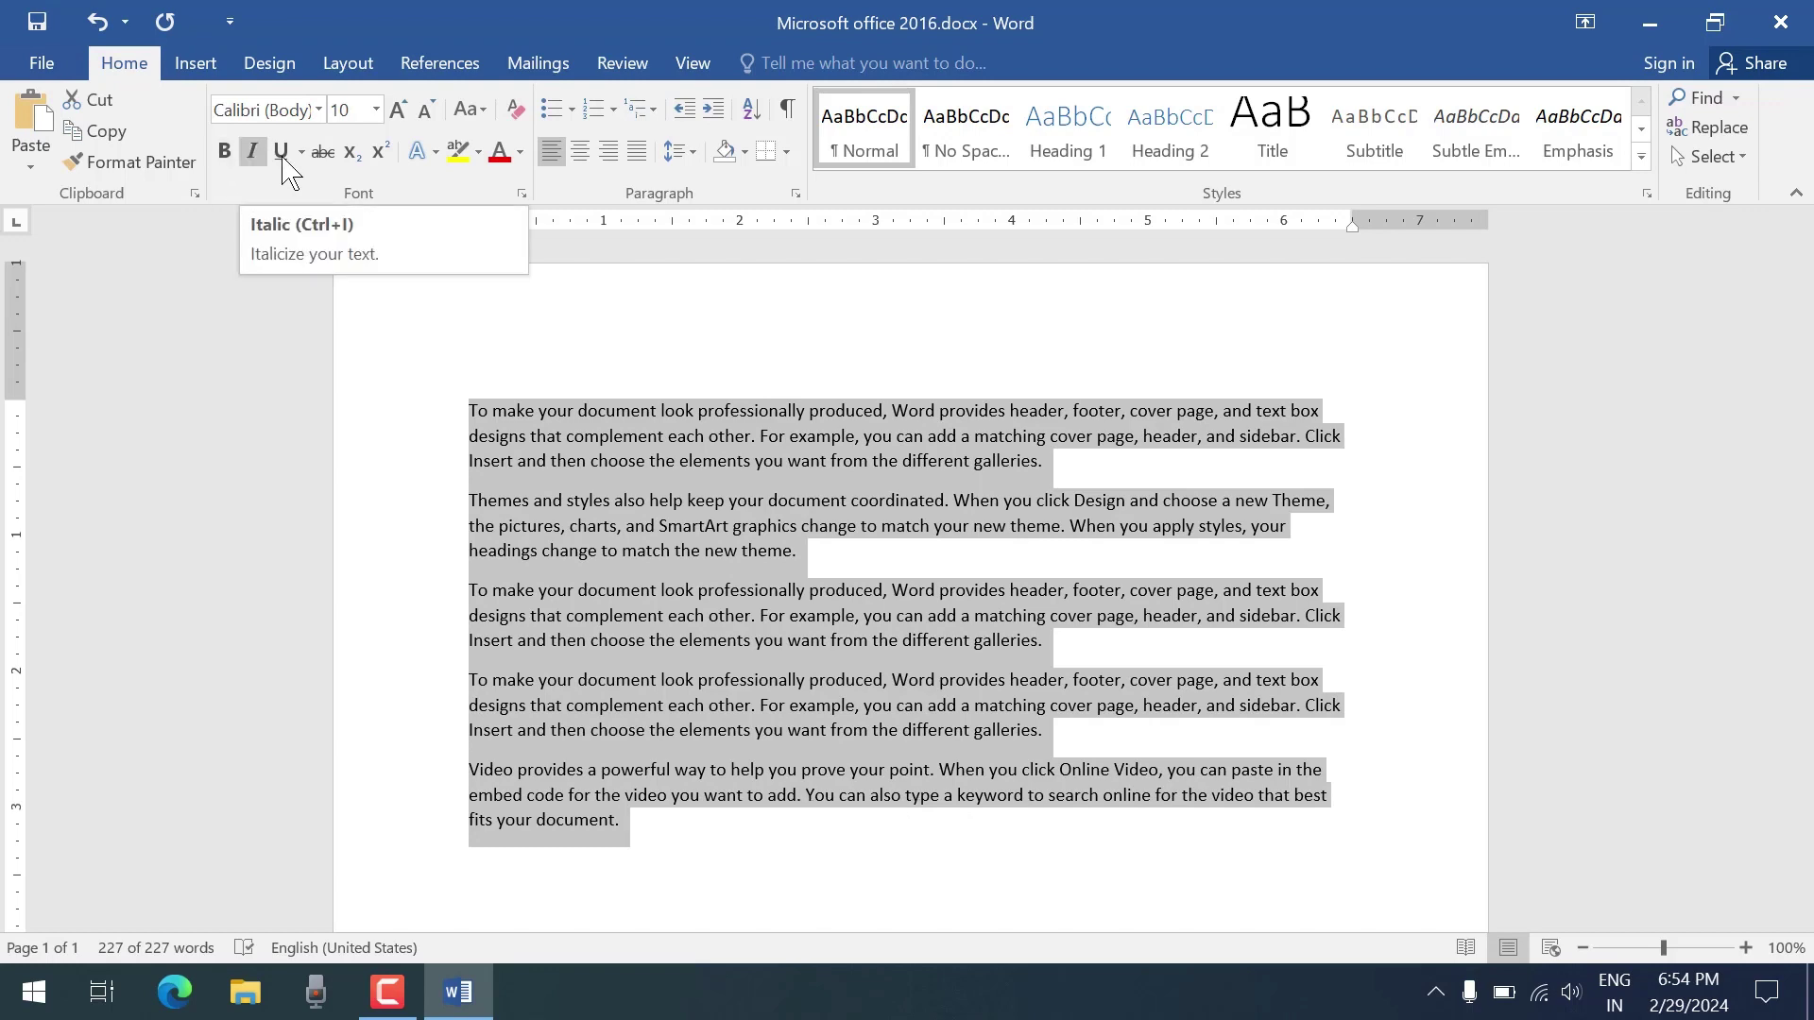
Try underlining all the text, and preview underline styles on "you can add a matching cover page, header, and sidebar." in the first paragraph
key(ctrl+u)
key(ctrl+u)
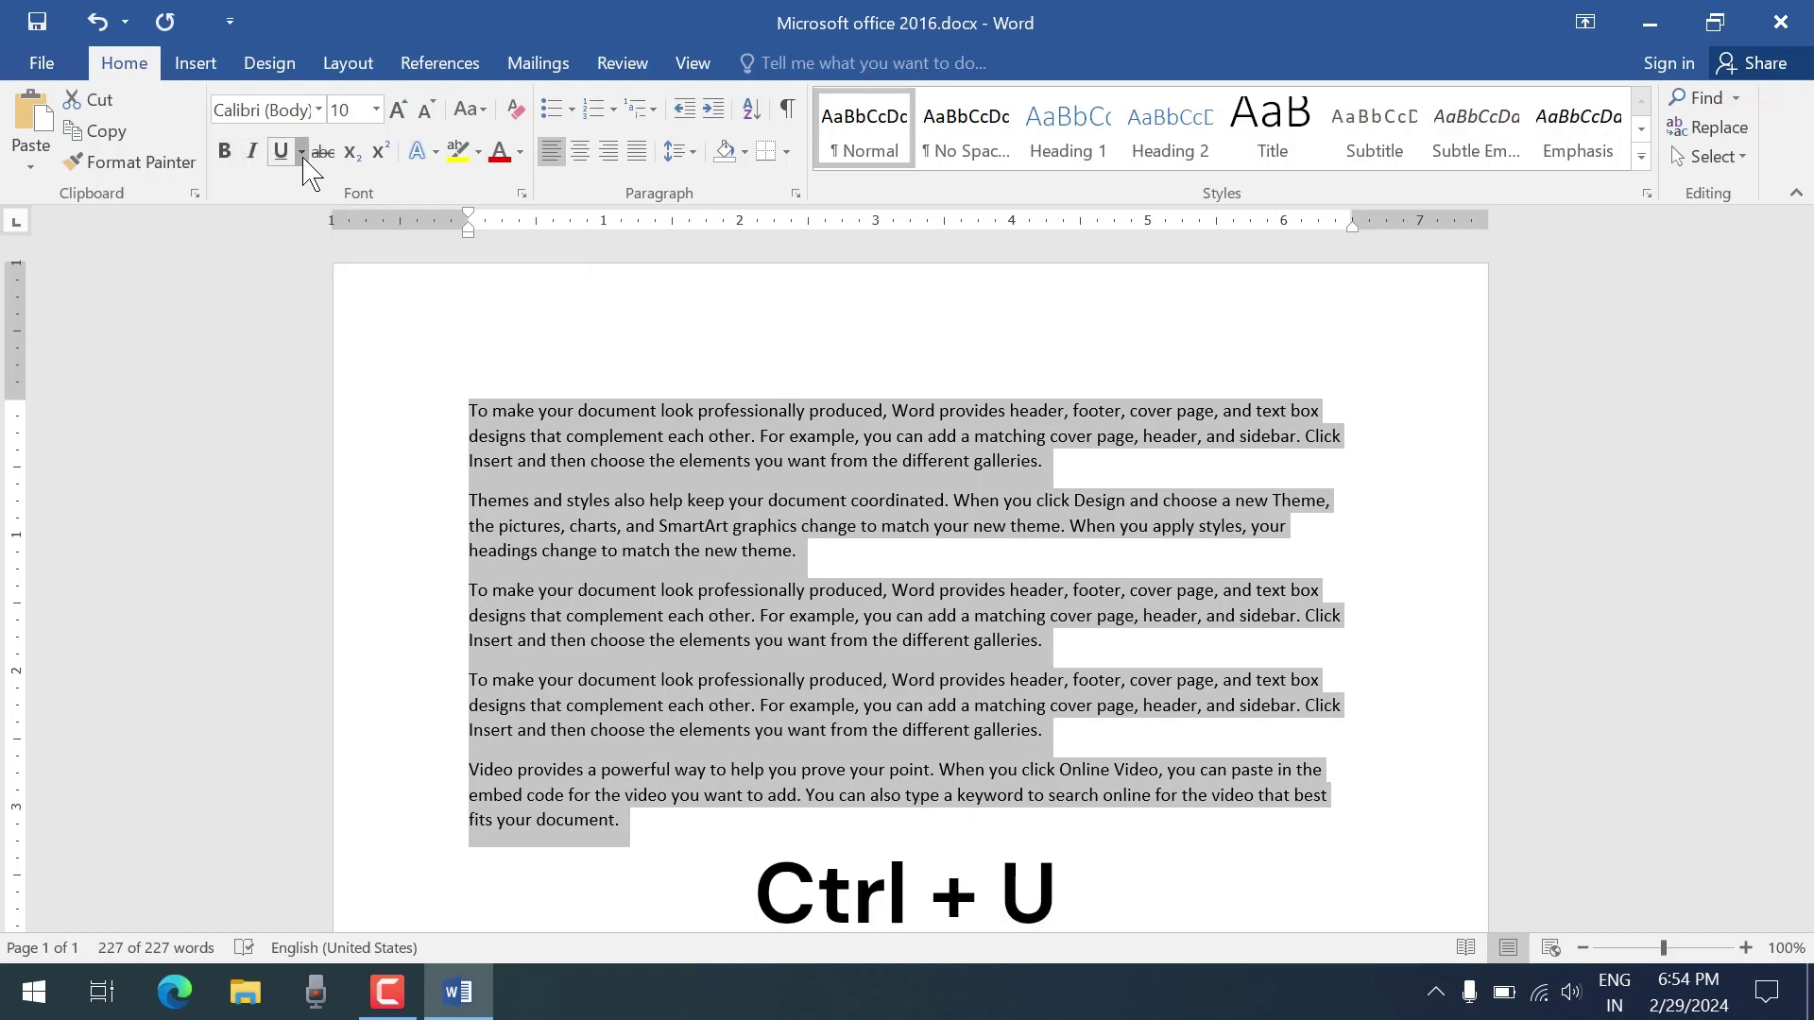
click(757, 436)
drag(864, 435, 1133, 436)
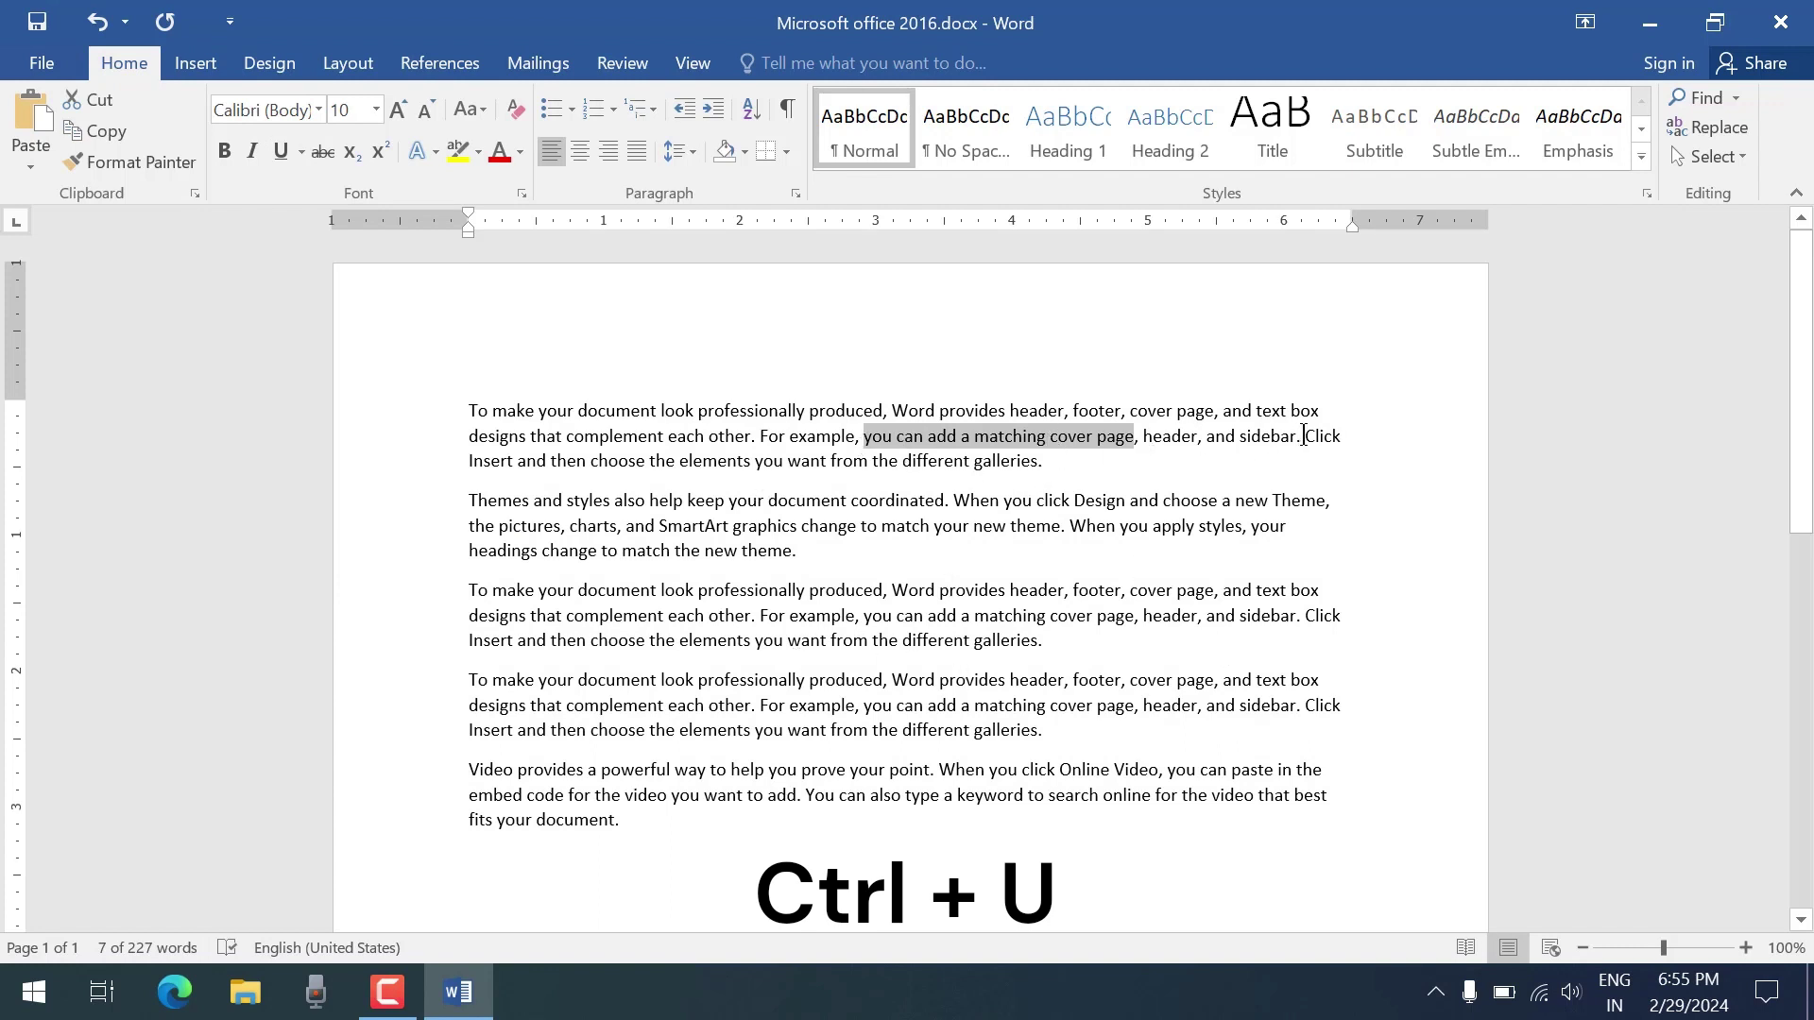
drag(1303, 436, 863, 435)
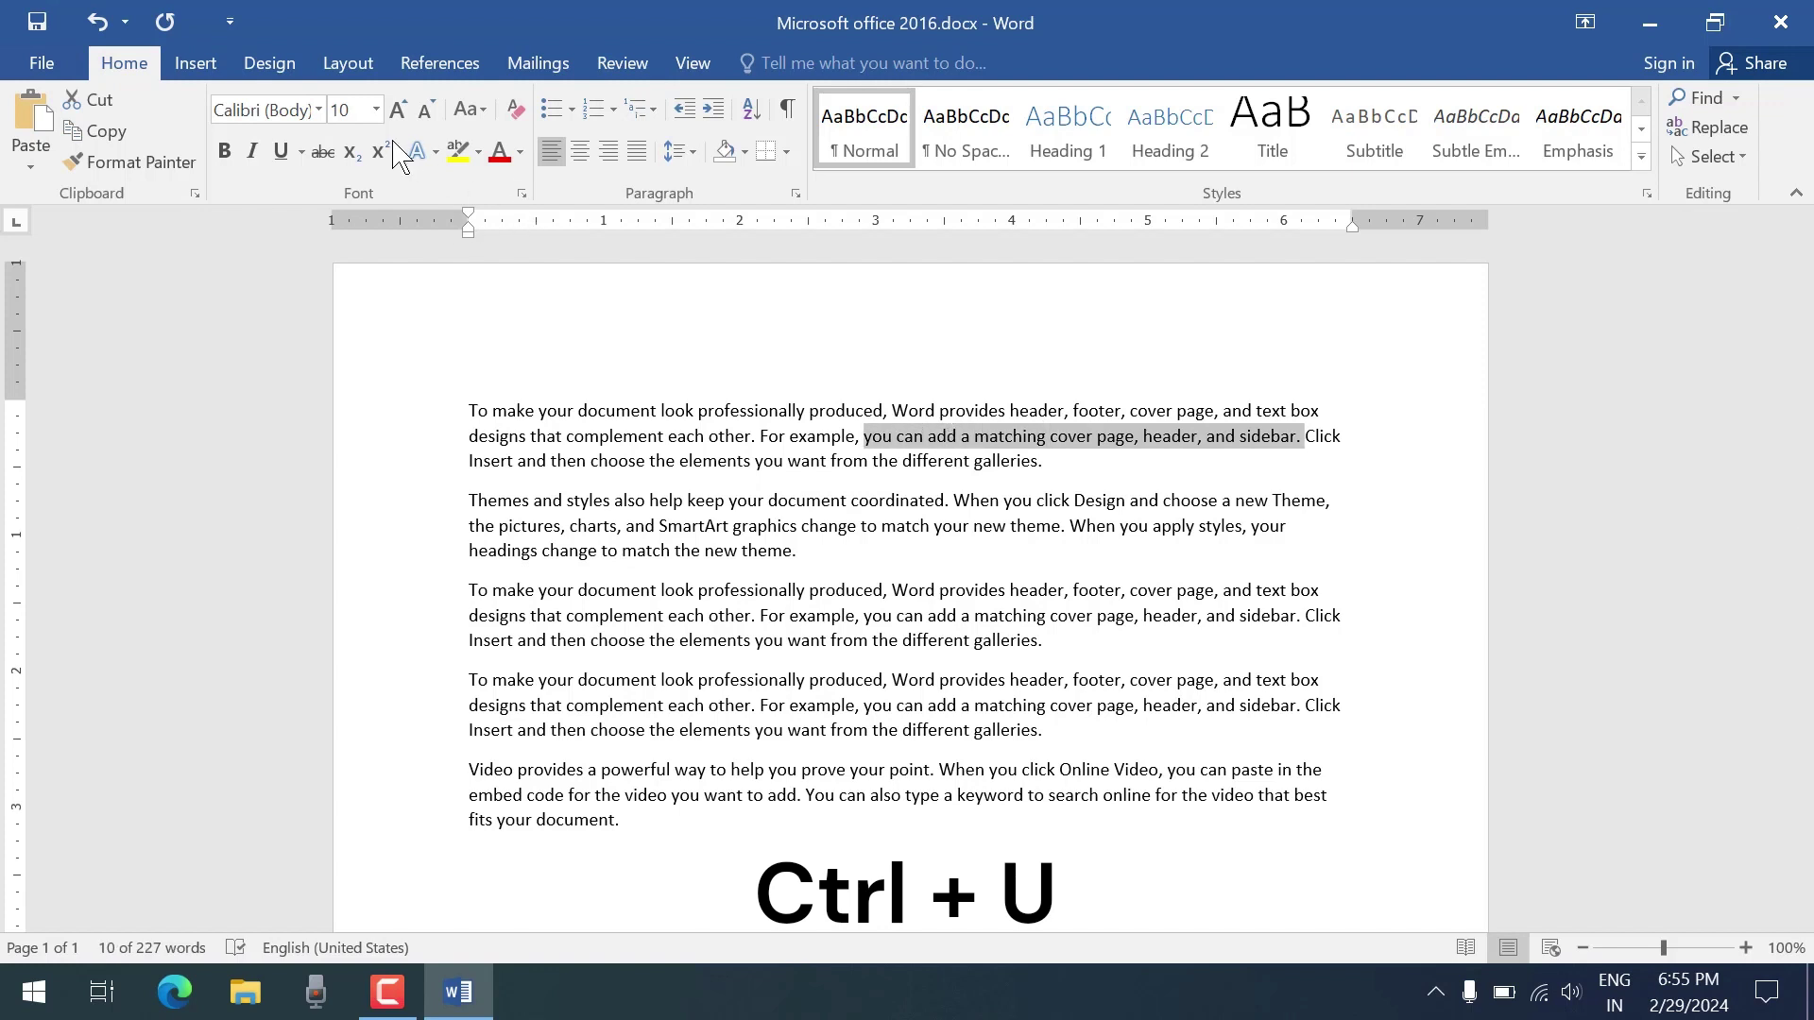
click(302, 152)
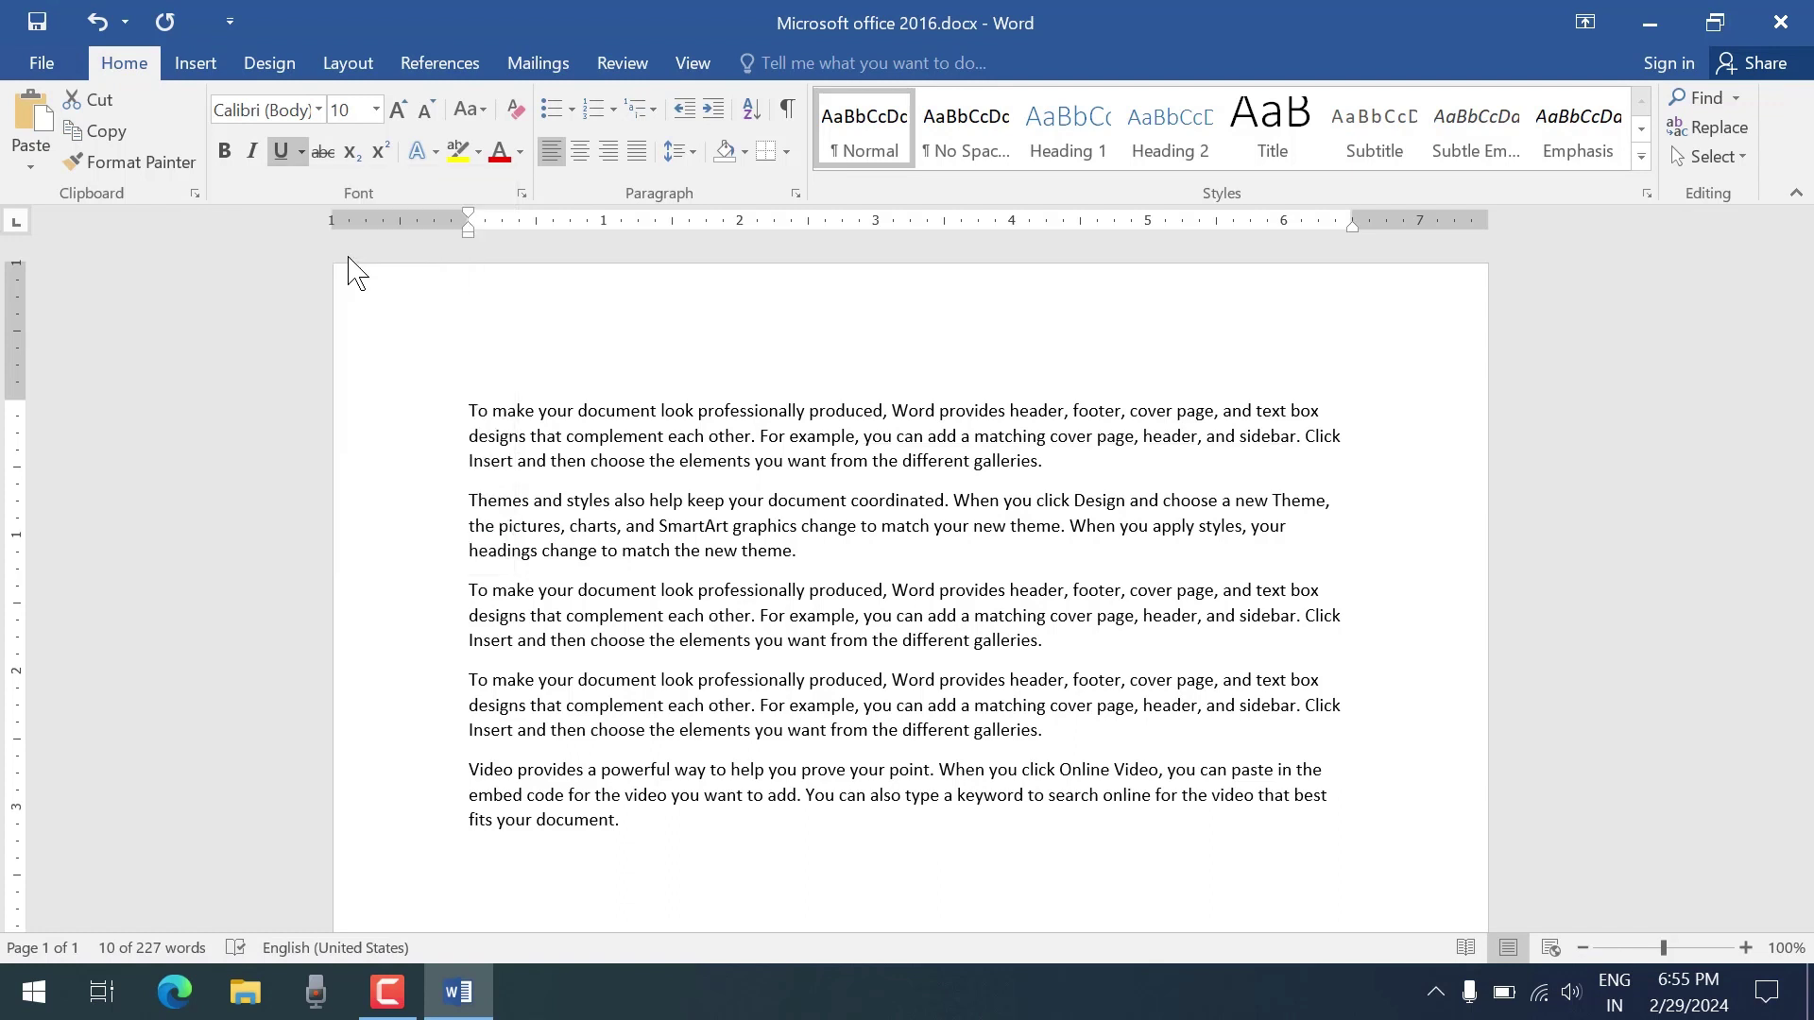
Strike through the word "elements" in the first paragraph
double_click(698, 463)
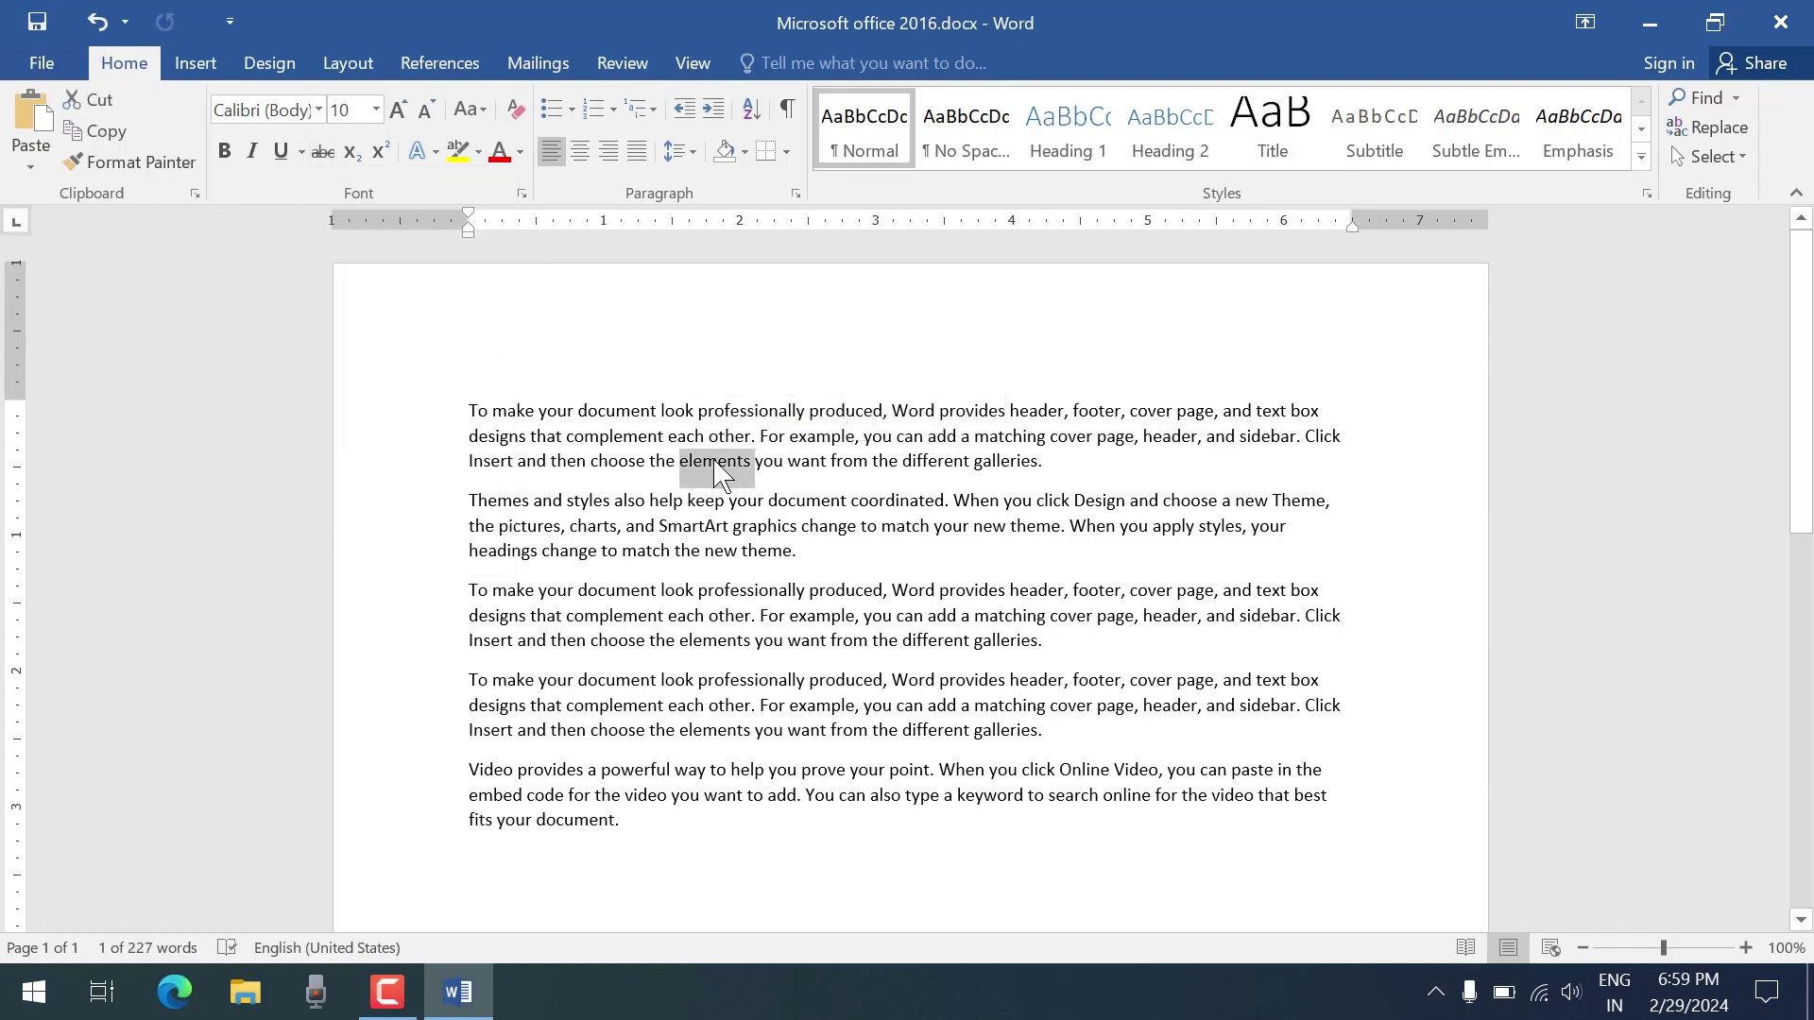
click(323, 152)
click(356, 326)
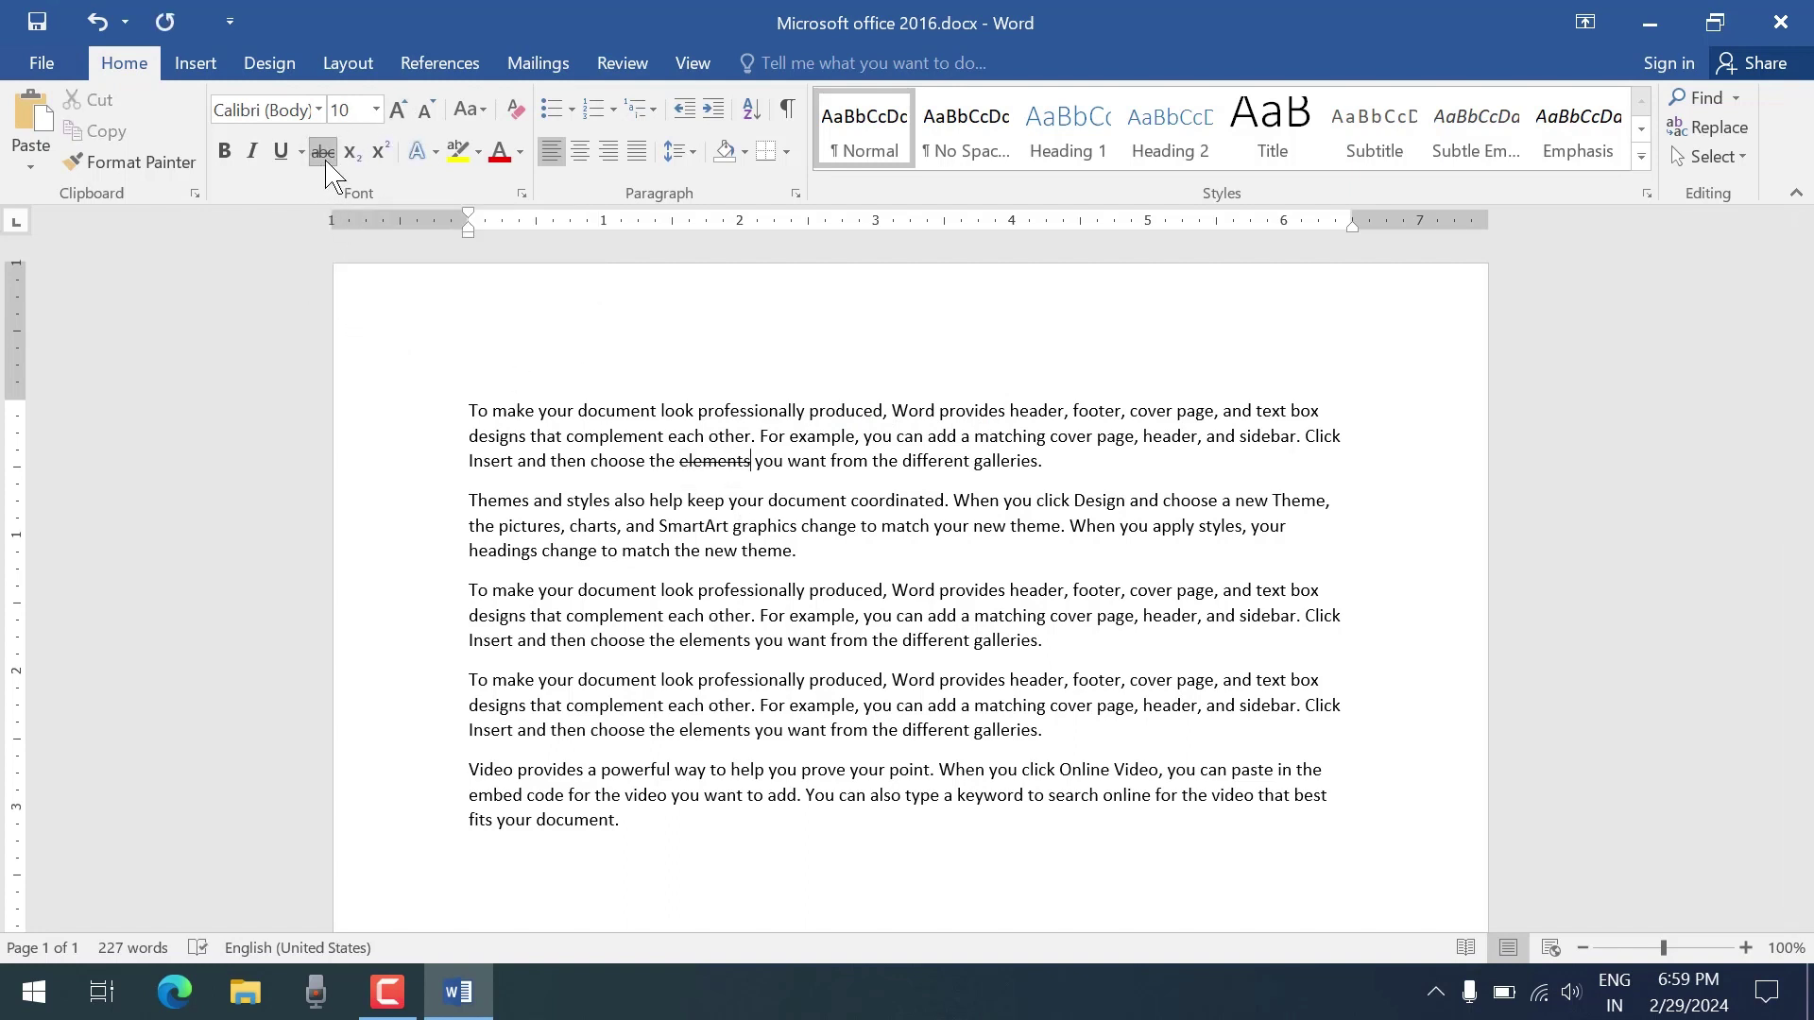
Enter 52 on the empty line below the last paragraph and make the 2 a superscript
click(715, 881)
scroll(715, 882, down, 3)
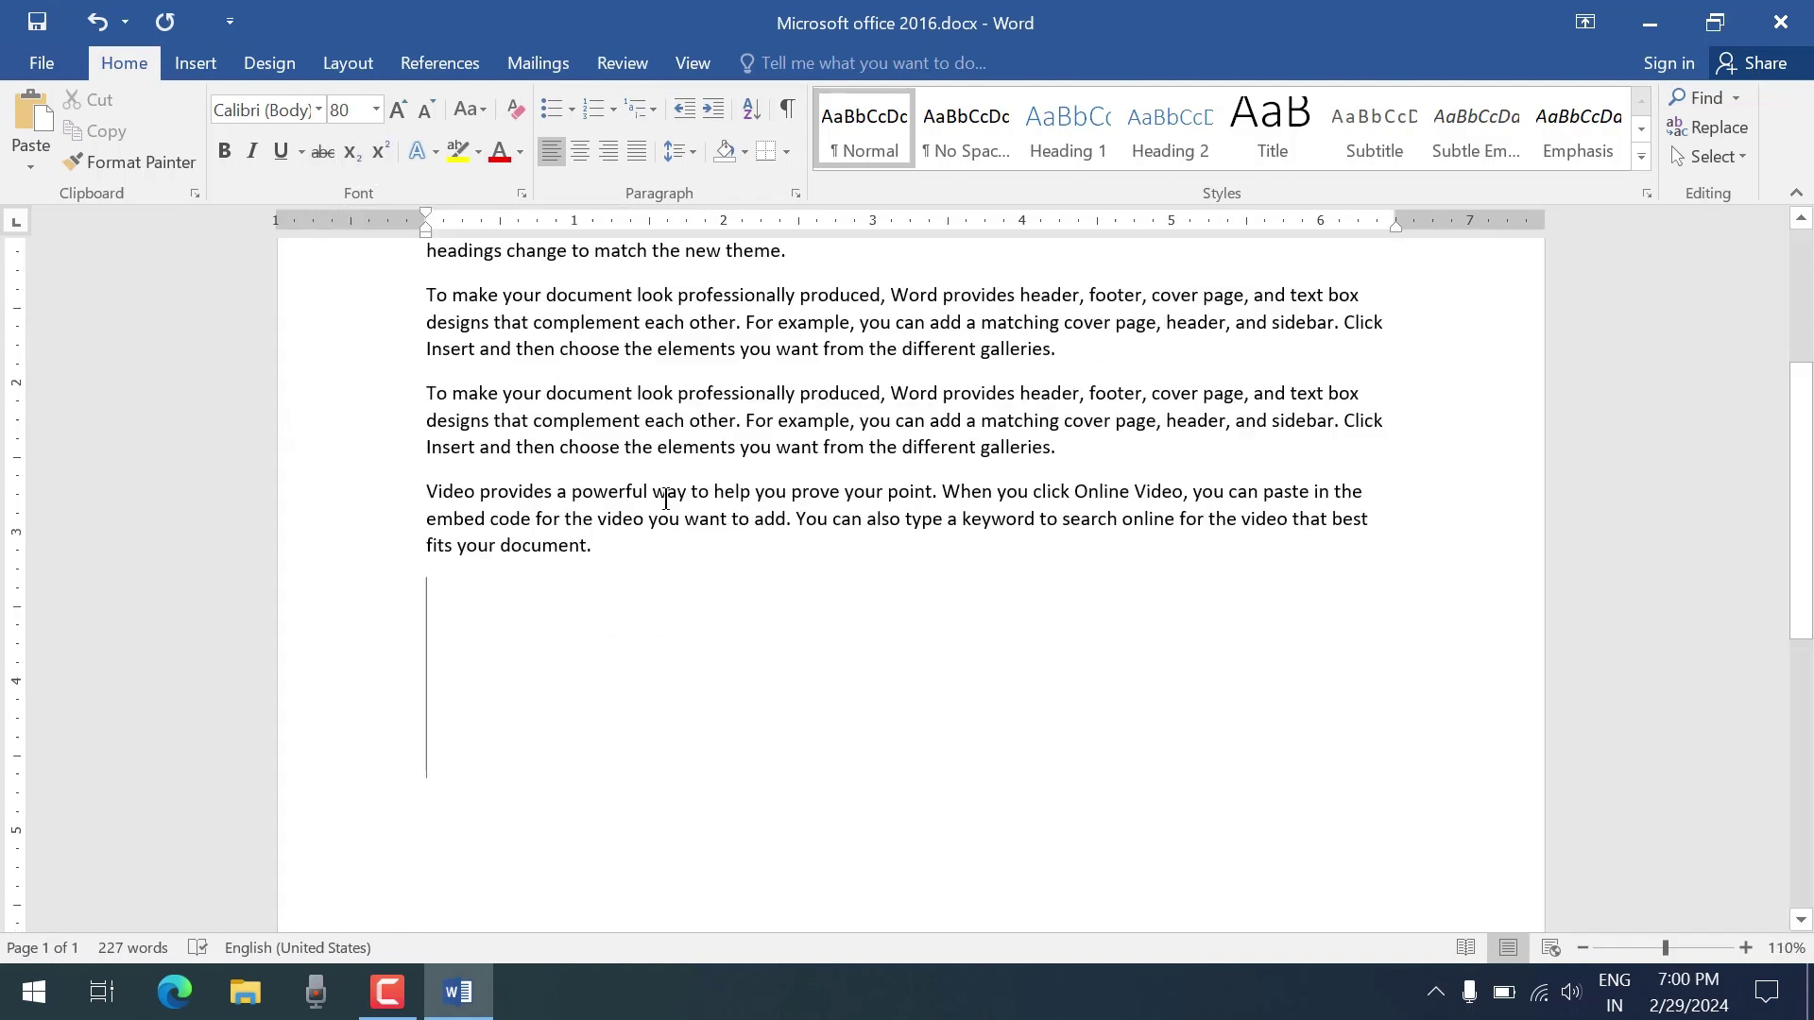
text(5)
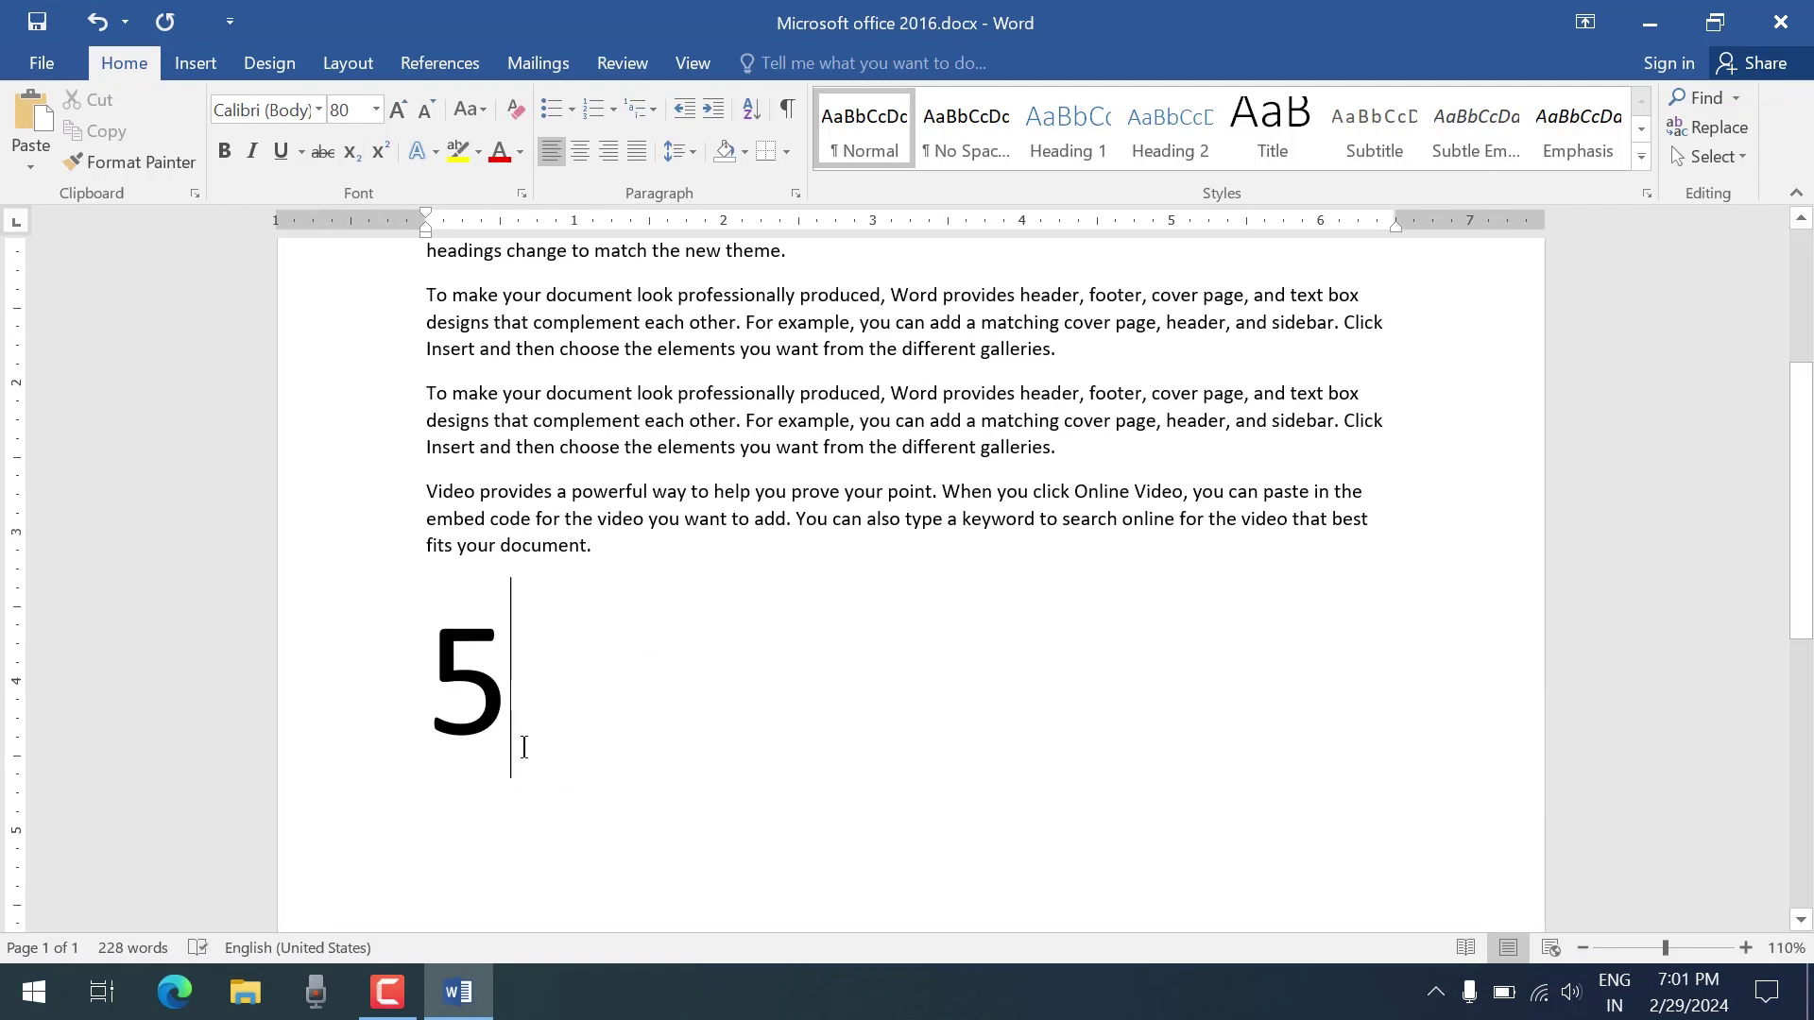
text(2)
key(shift+Left)
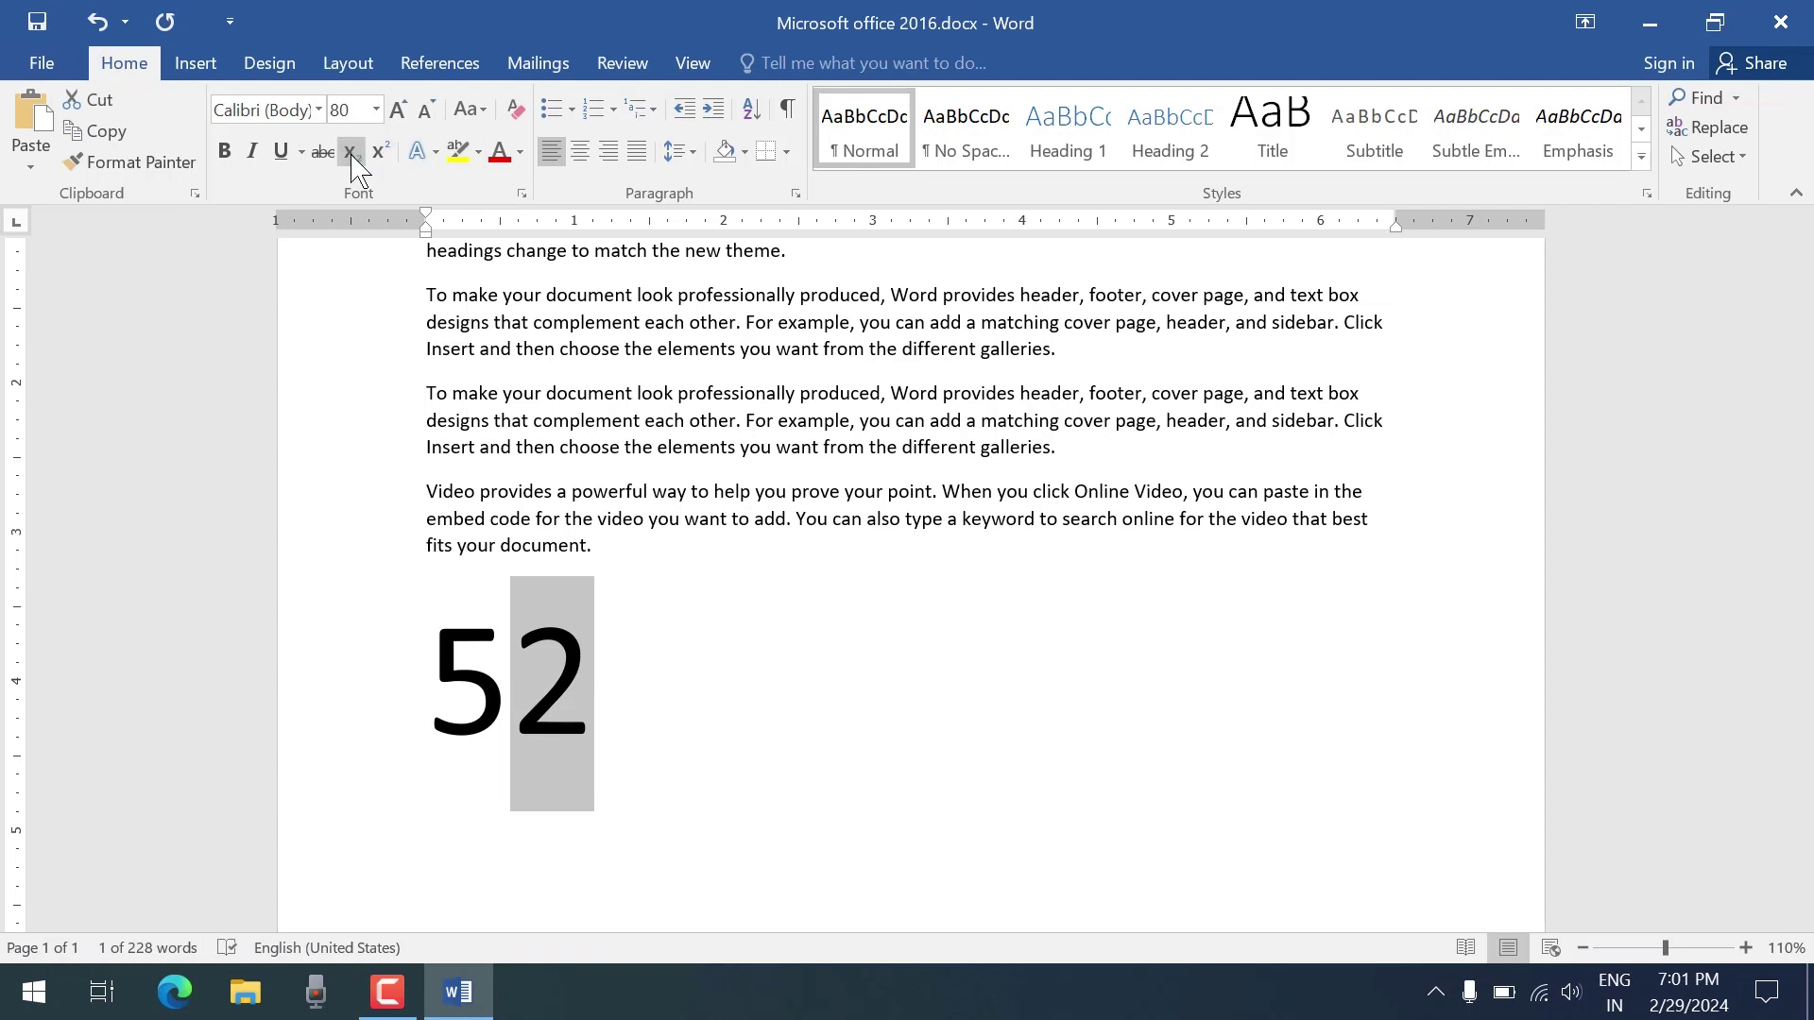
click(381, 151)
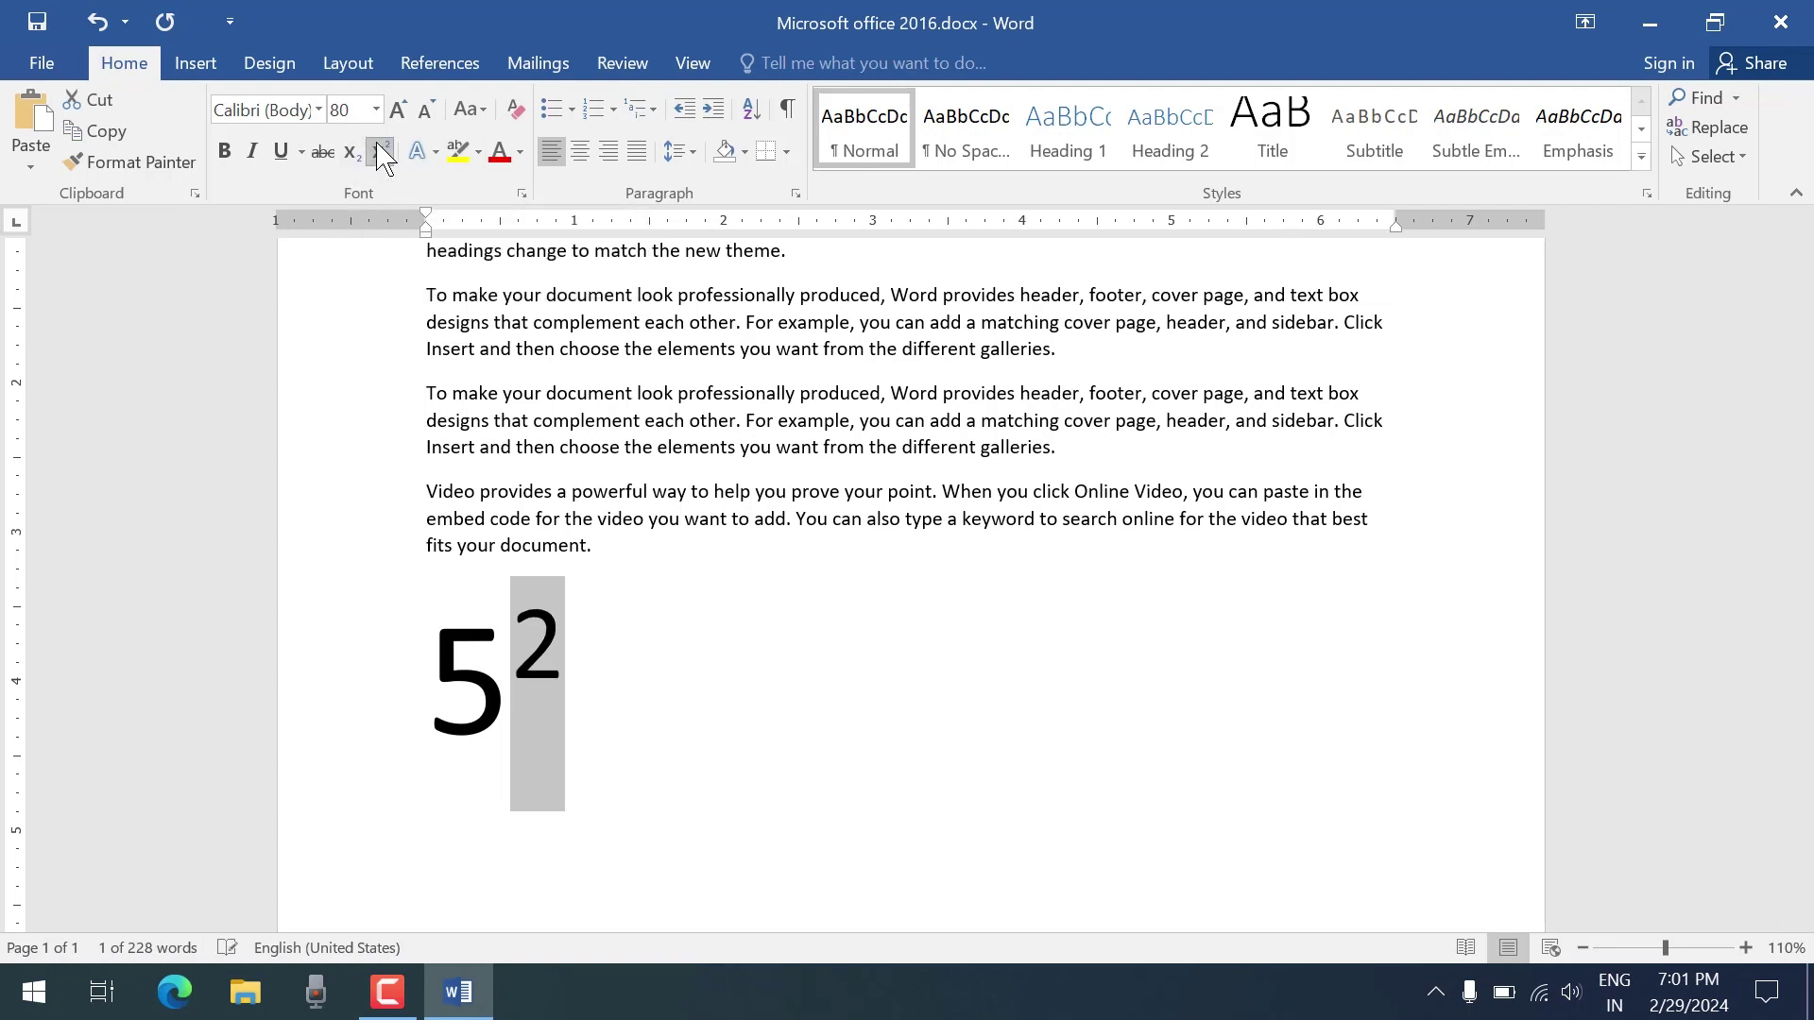
click(642, 780)
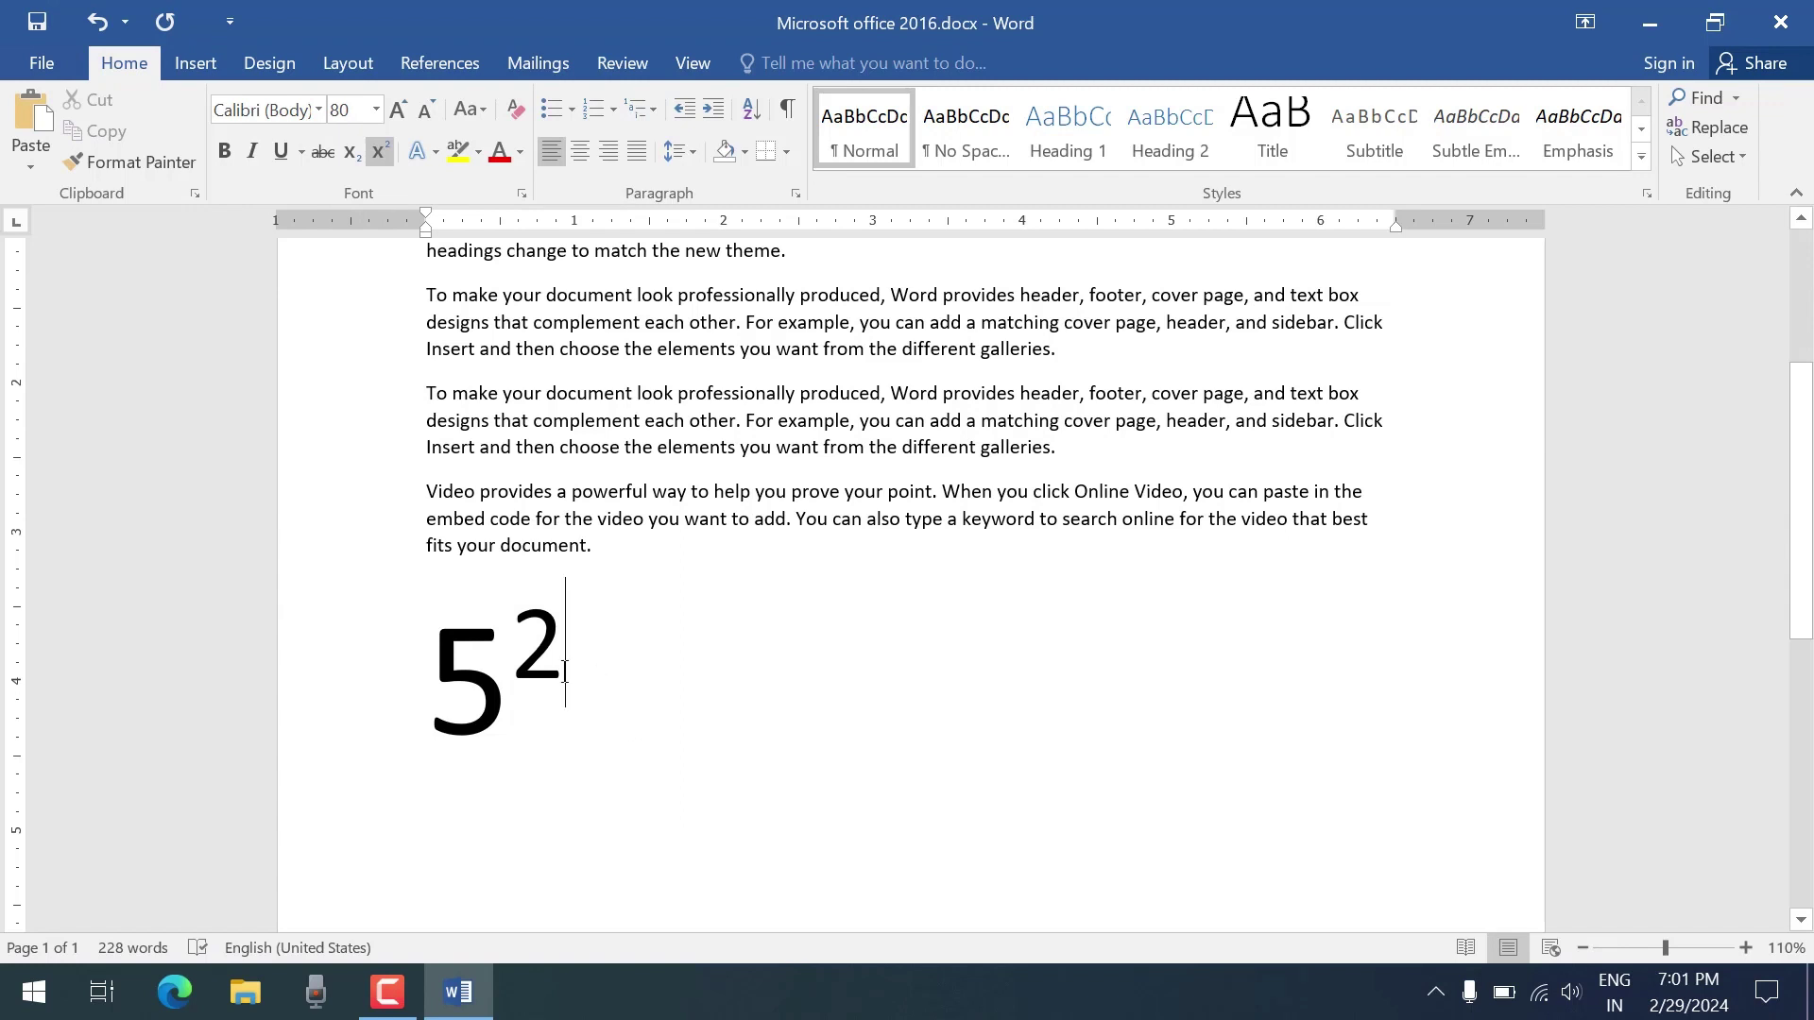
Try subscript on the 2 after the 5, and set it back to superscript
key(shift+Left)
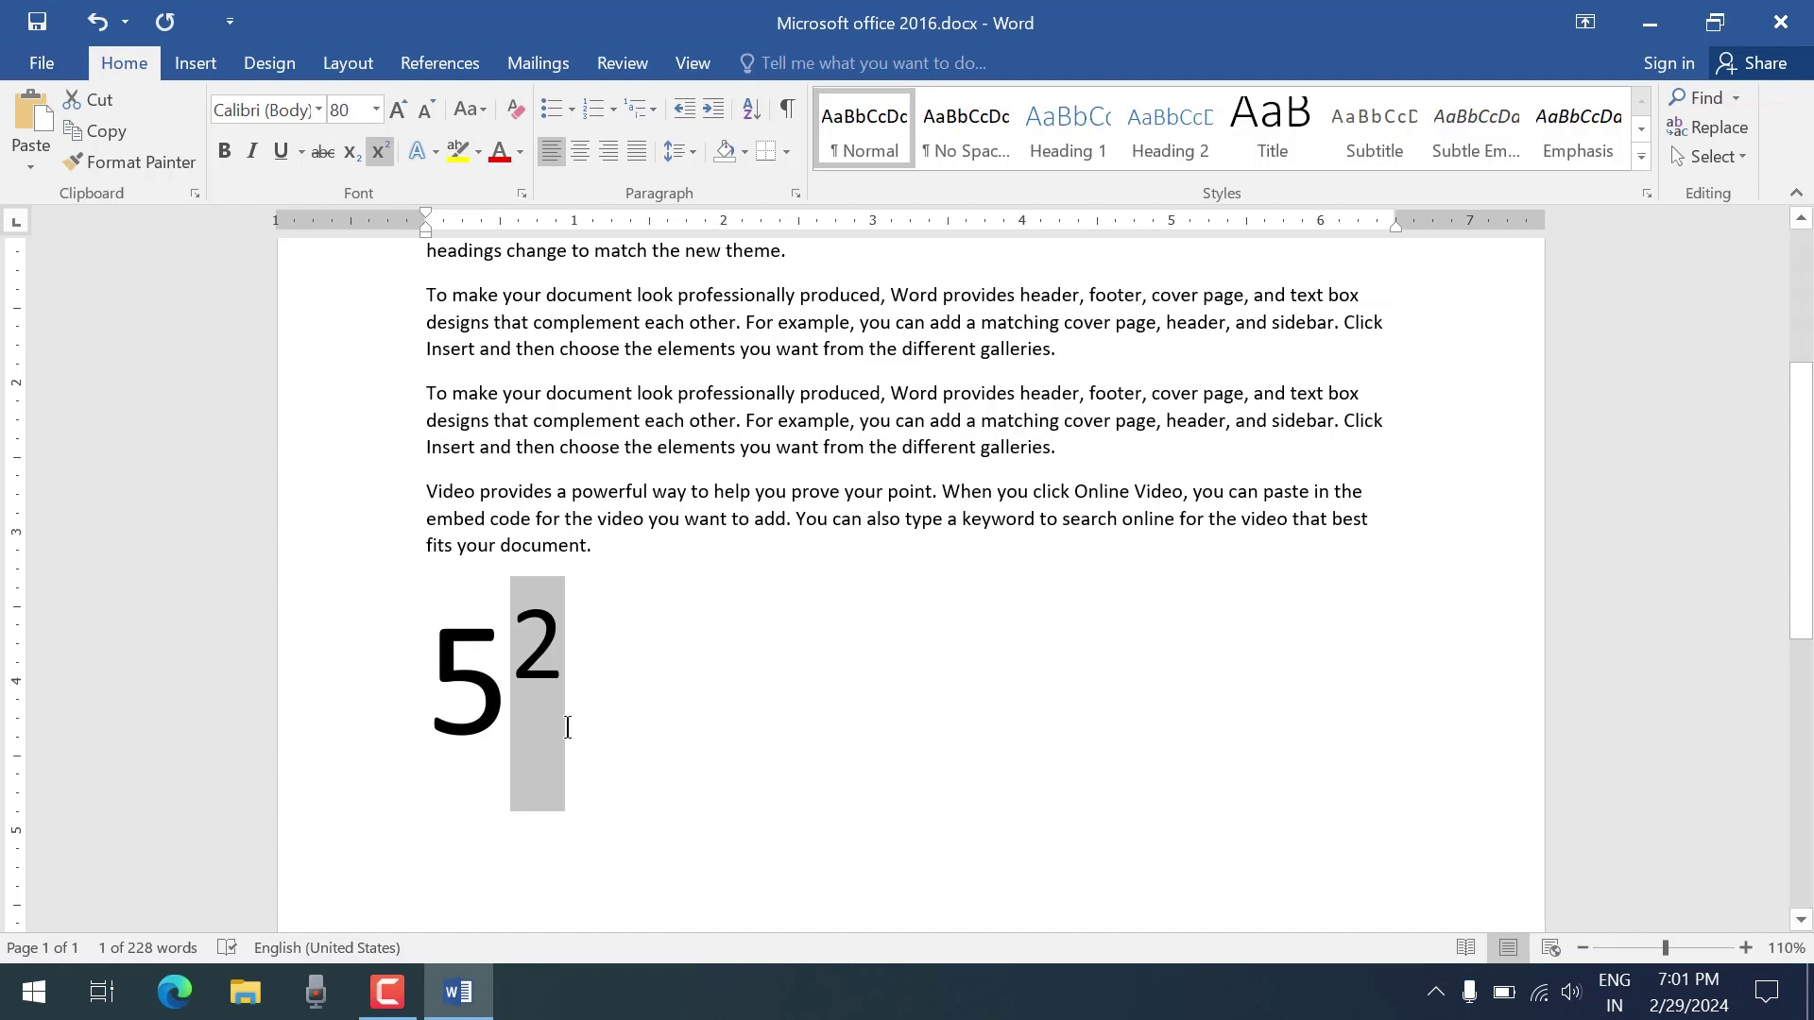
click(648, 692)
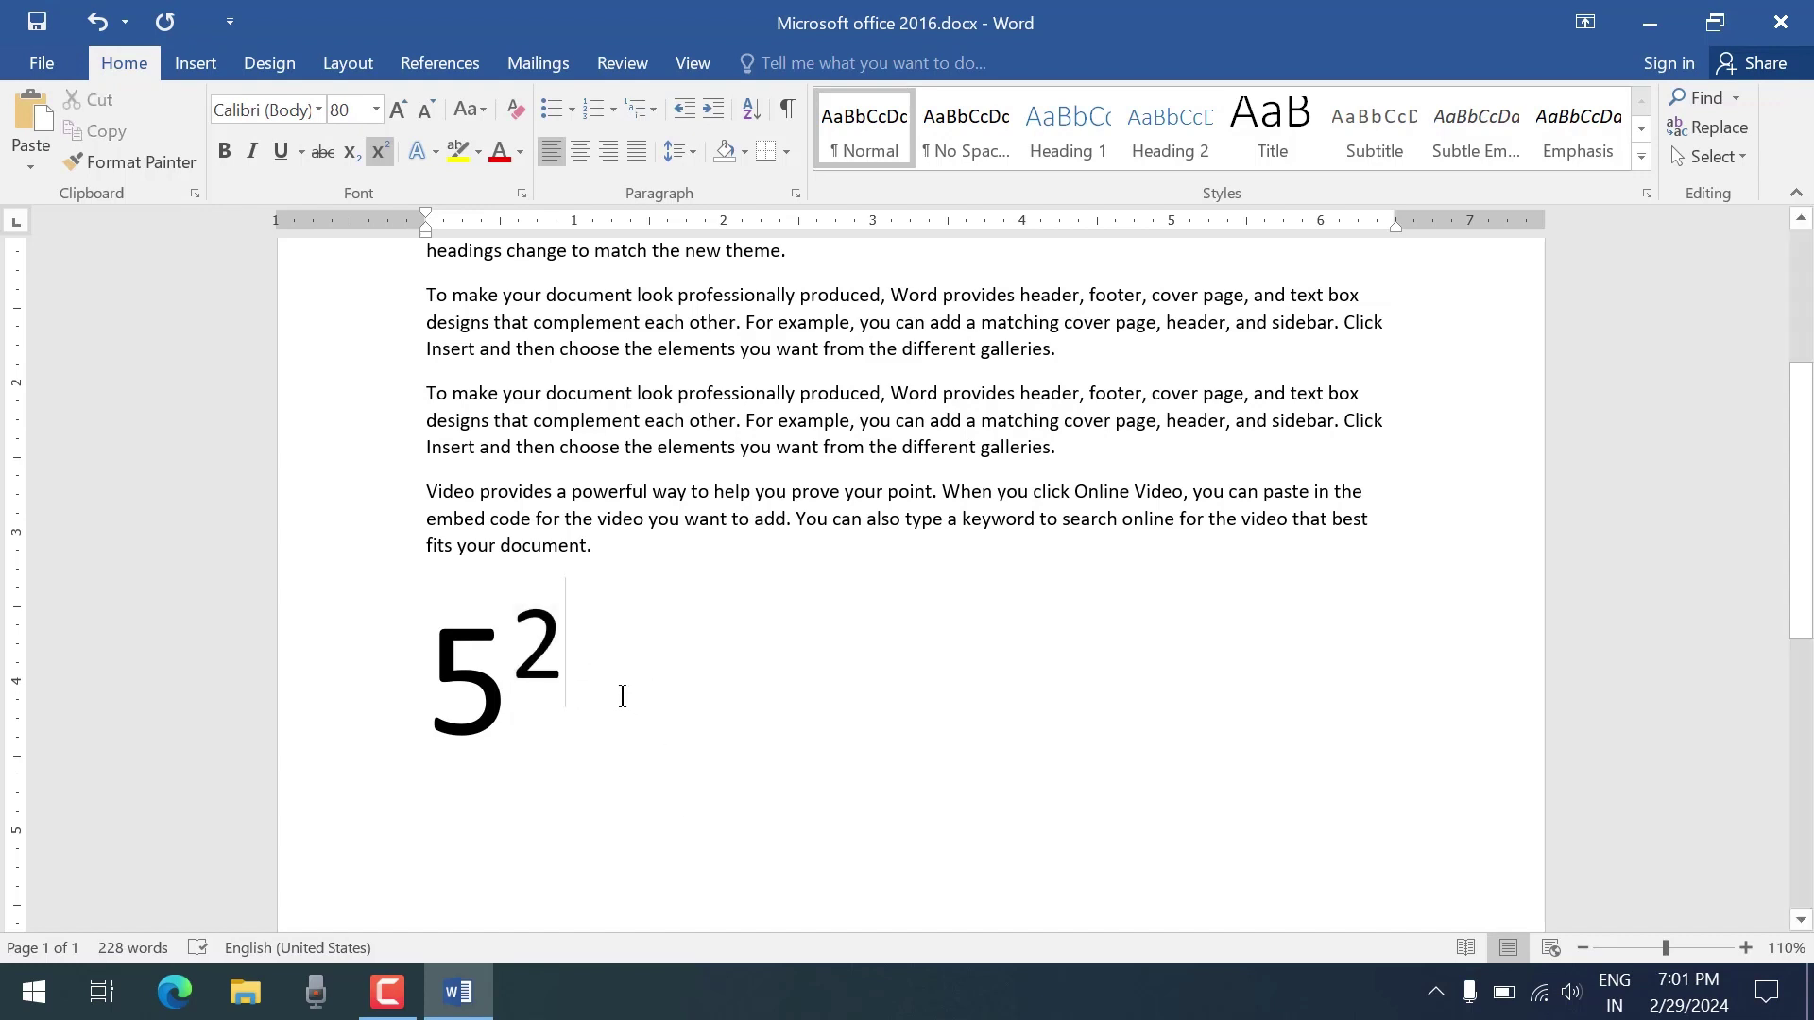
drag(623, 696, 529, 675)
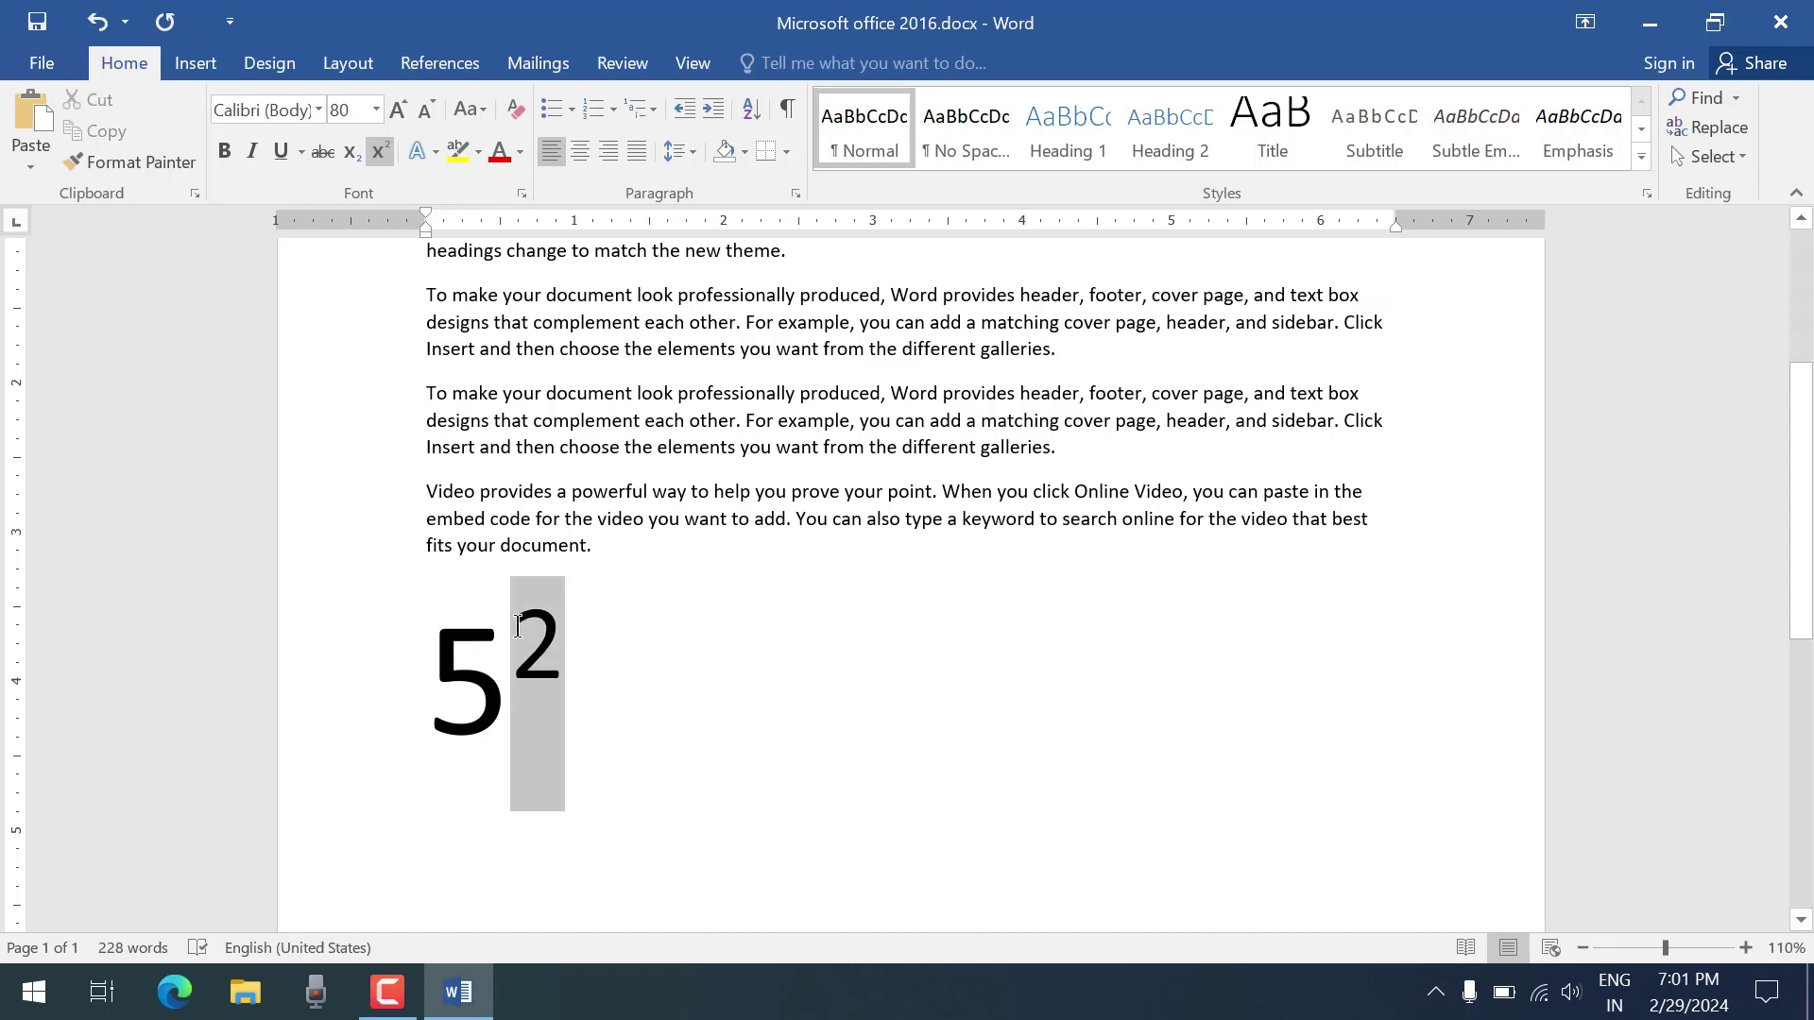
click(351, 153)
click(381, 151)
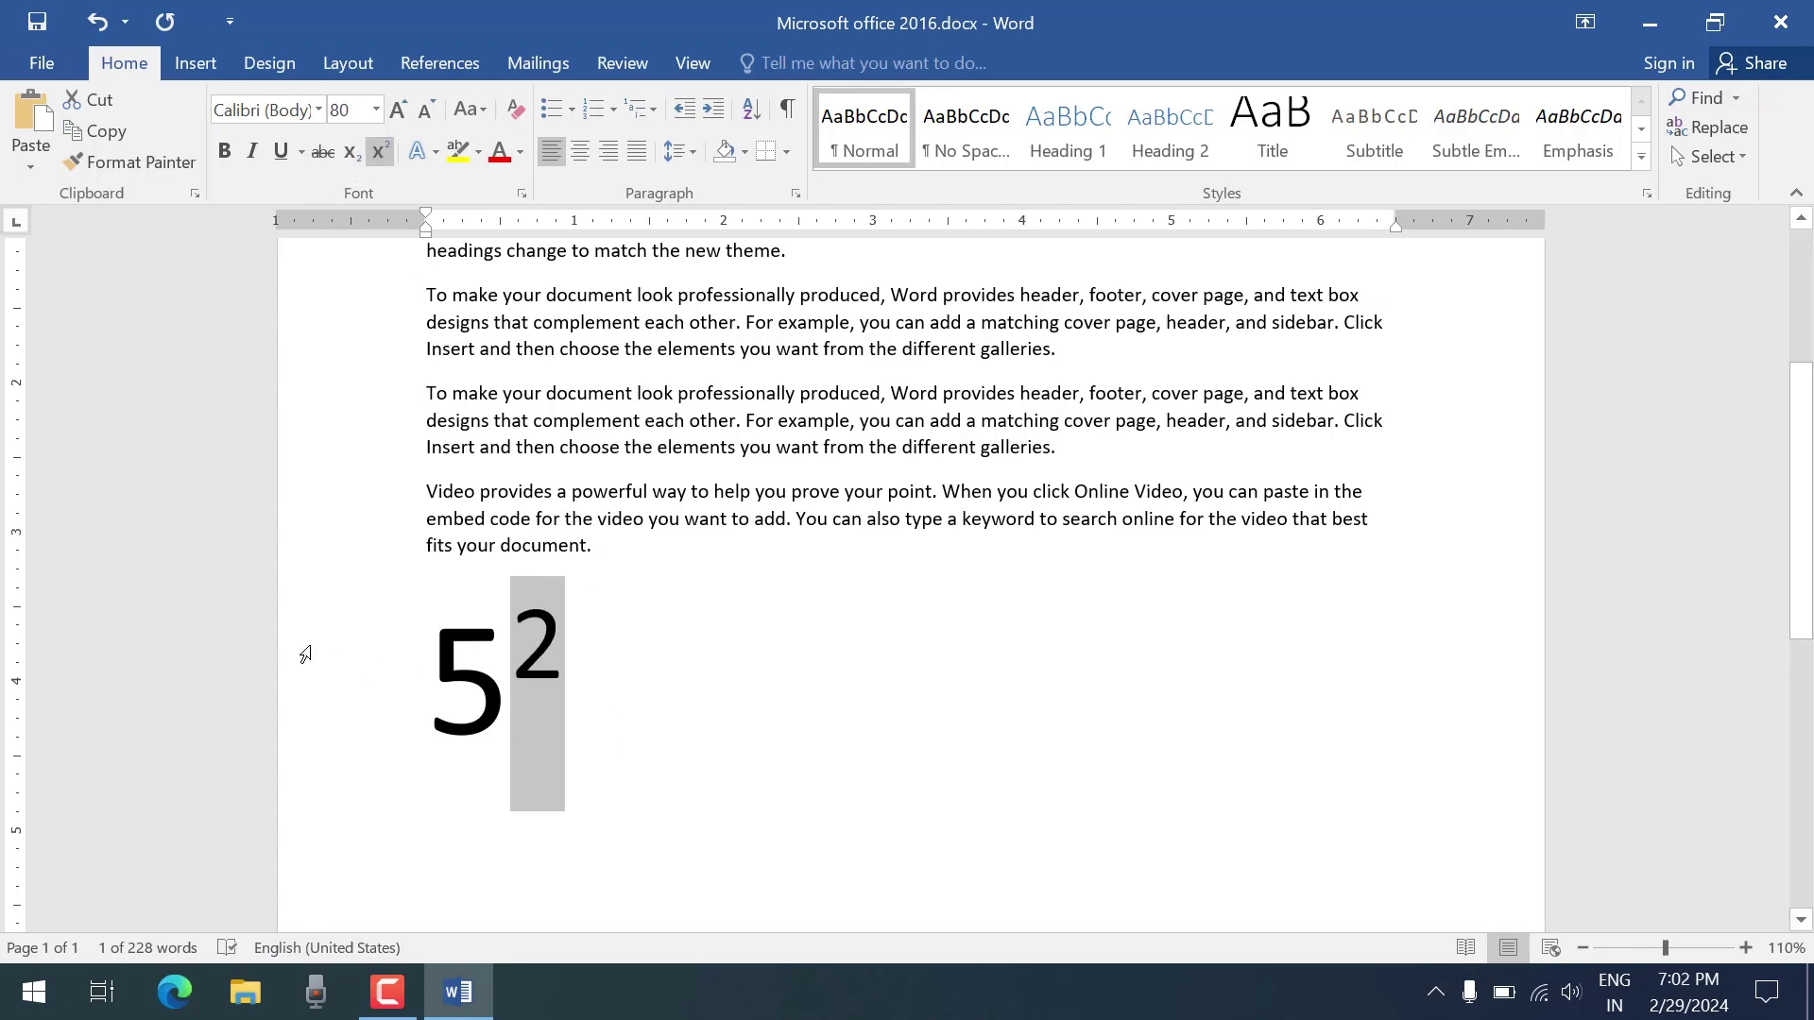
Browse the font list and set the first two paragraphs in Book Antiqua
drag(427, 397, 486, 574)
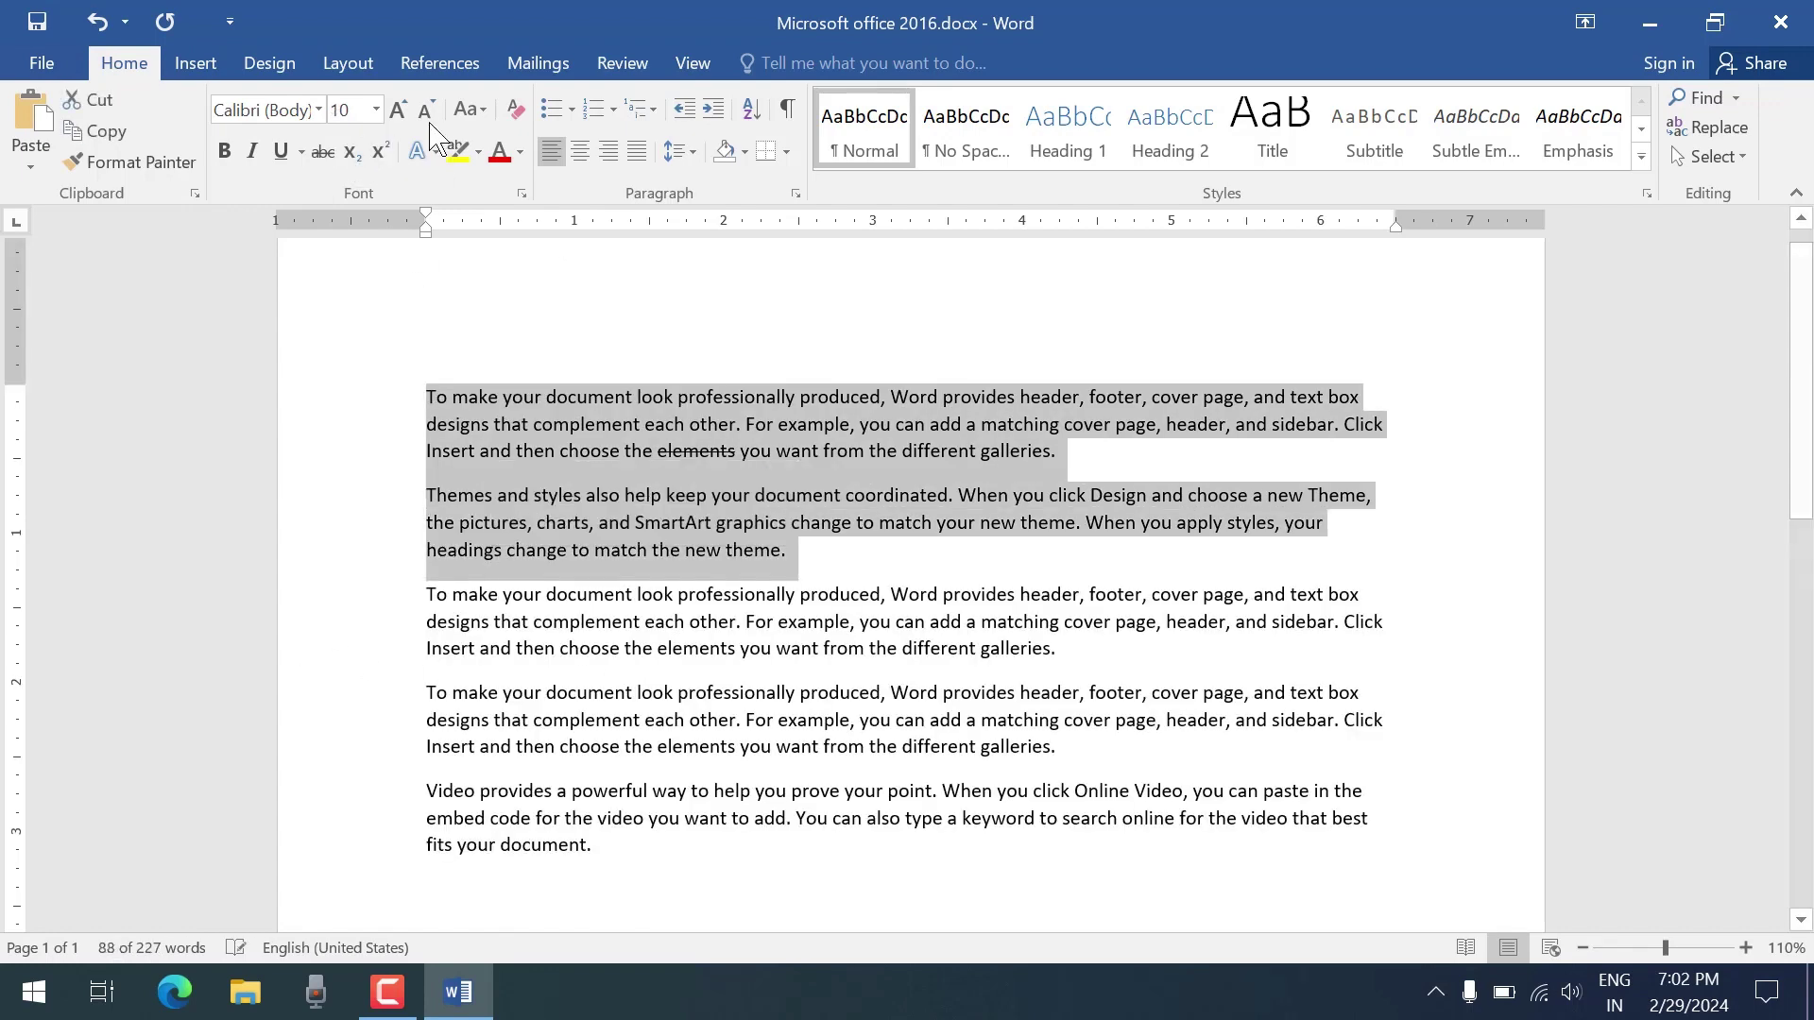
click(318, 109)
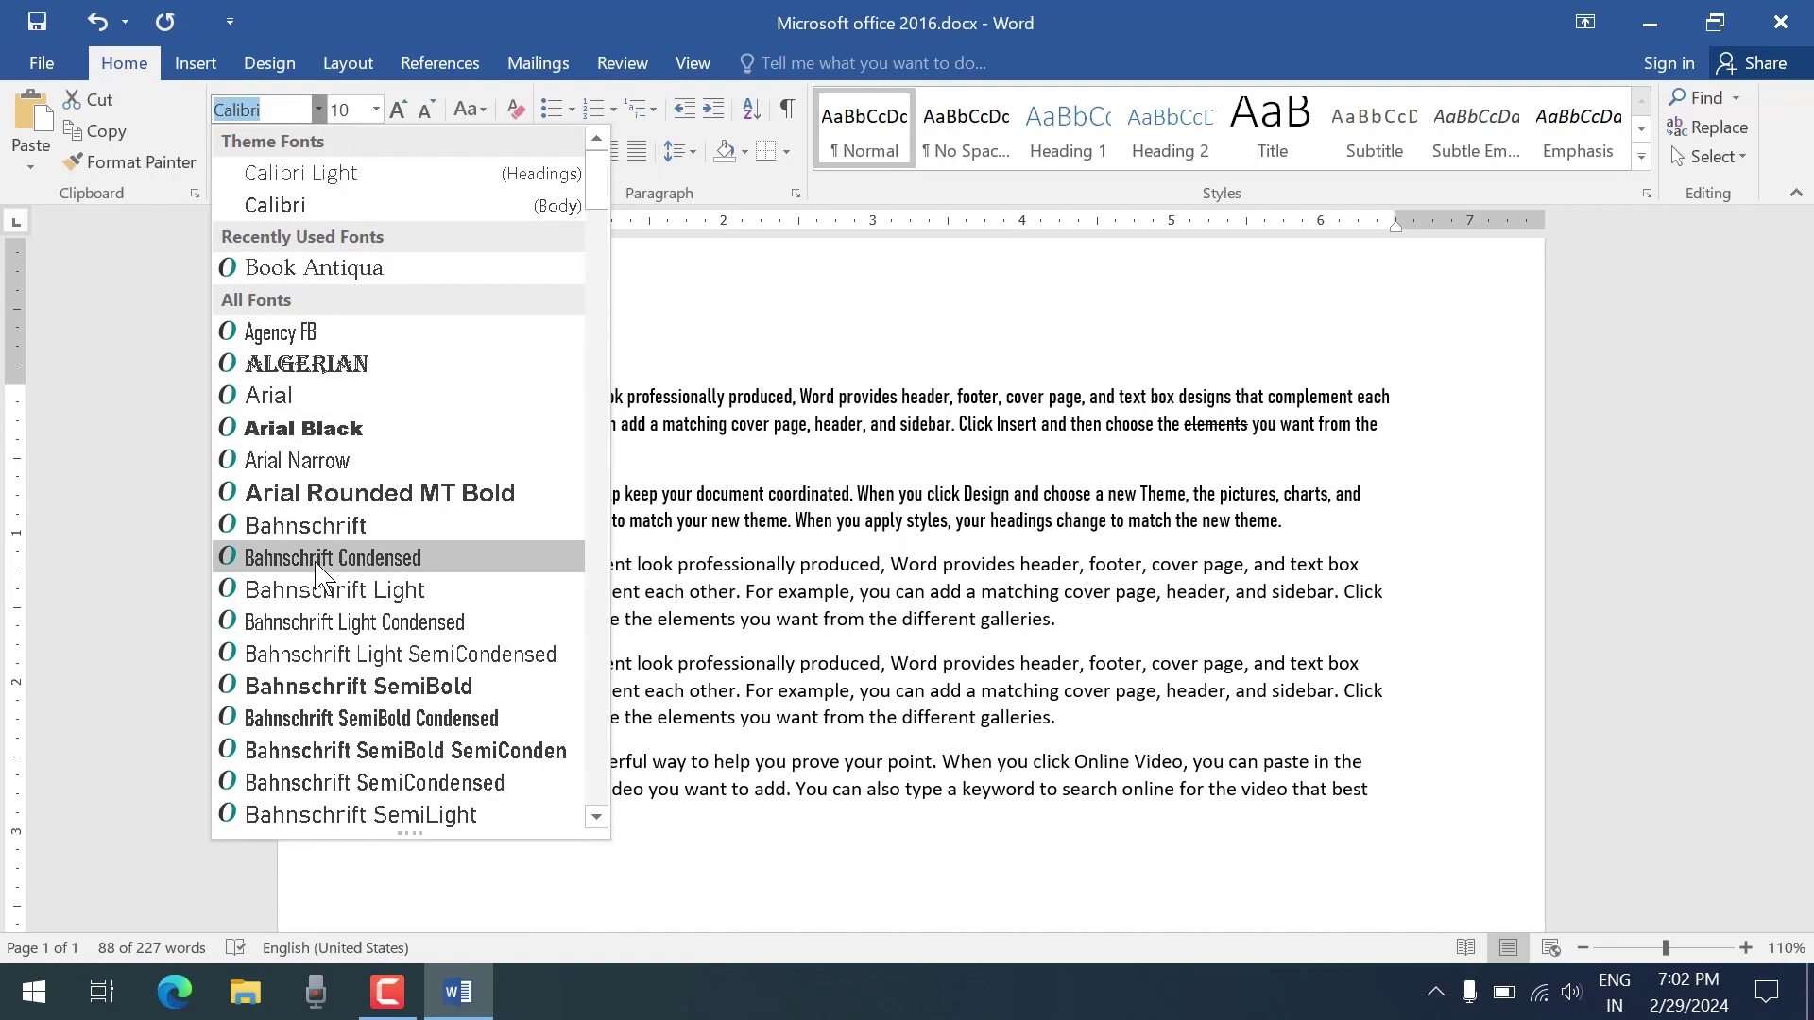
scroll(318, 566, down, 9)
scroll(318, 566, down, 7)
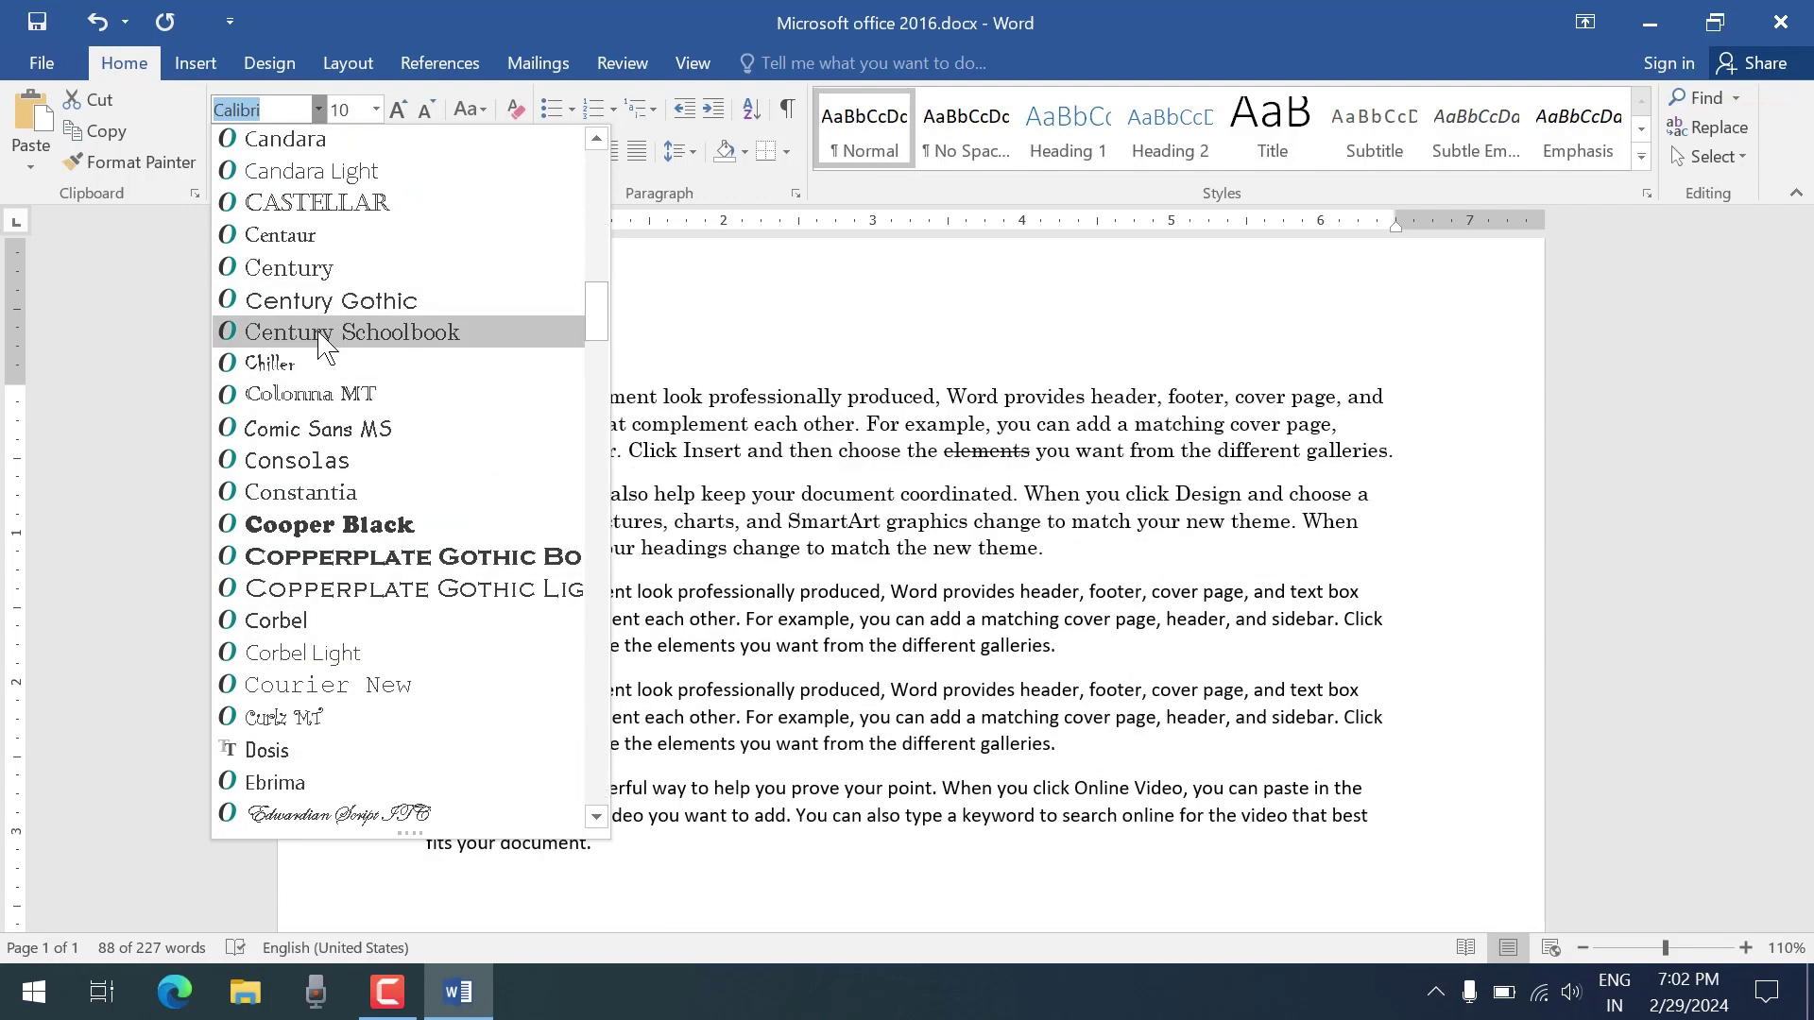
click(326, 332)
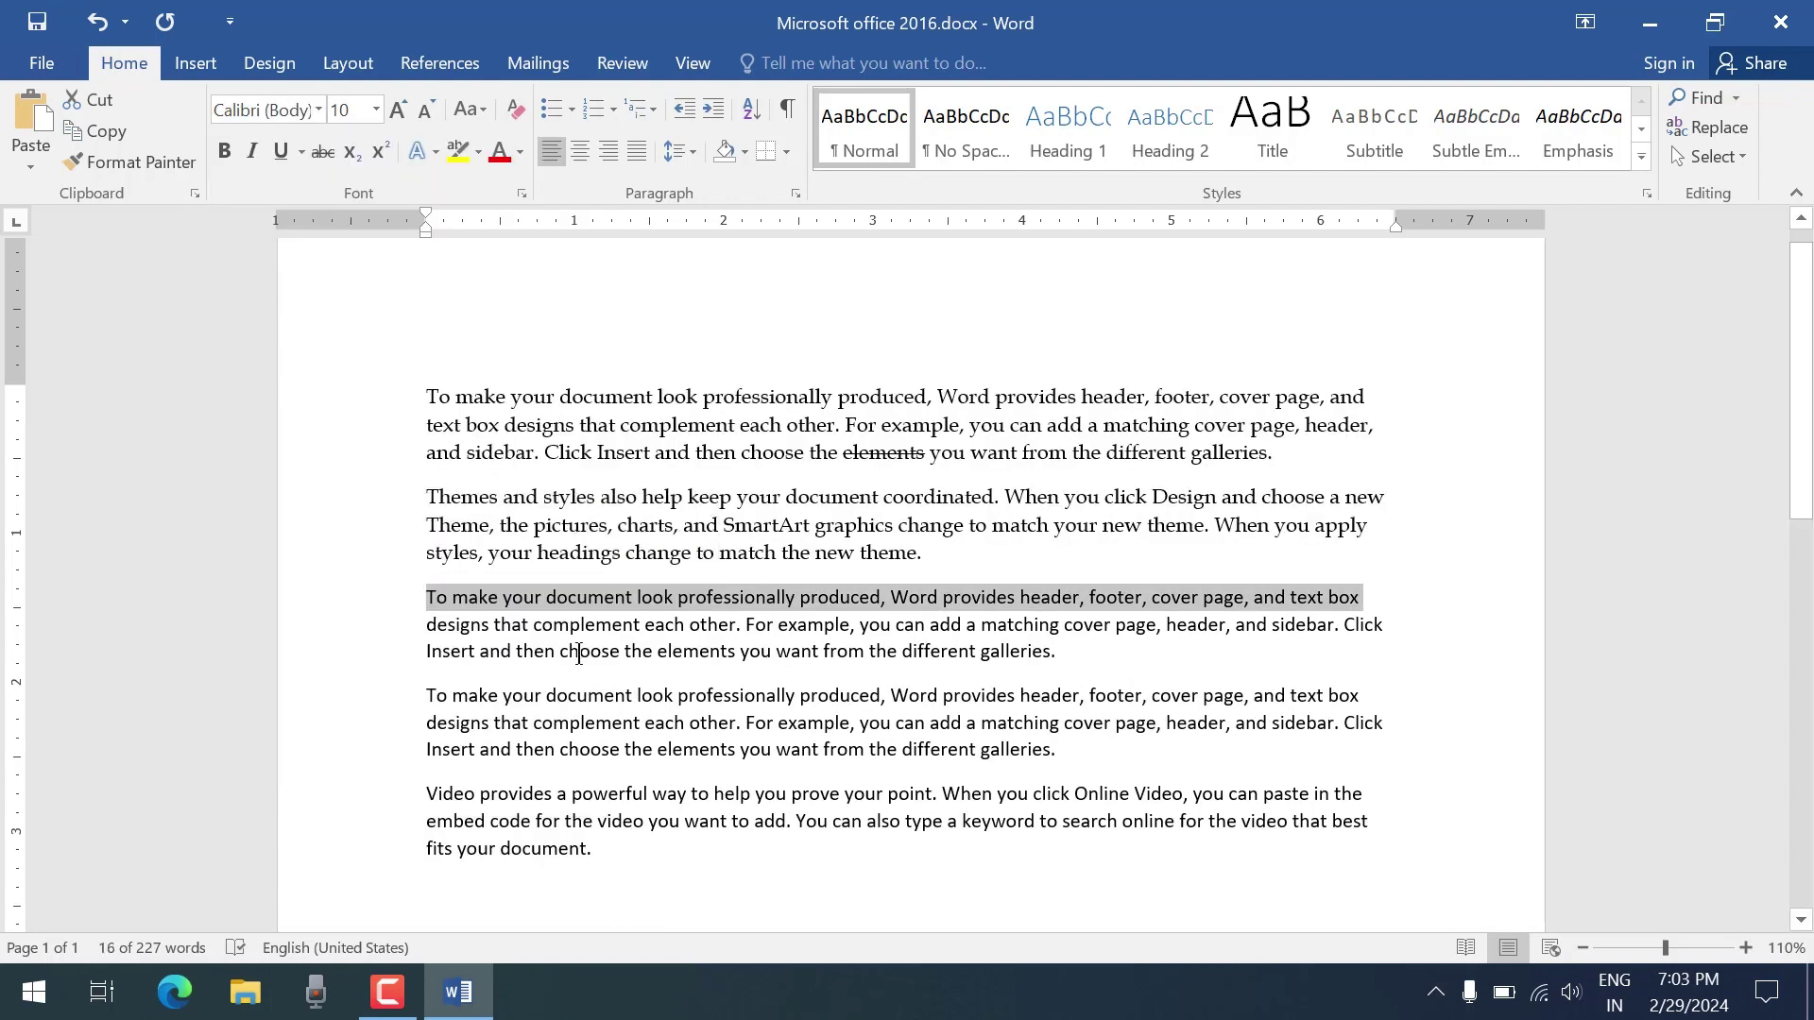
click(579, 651)
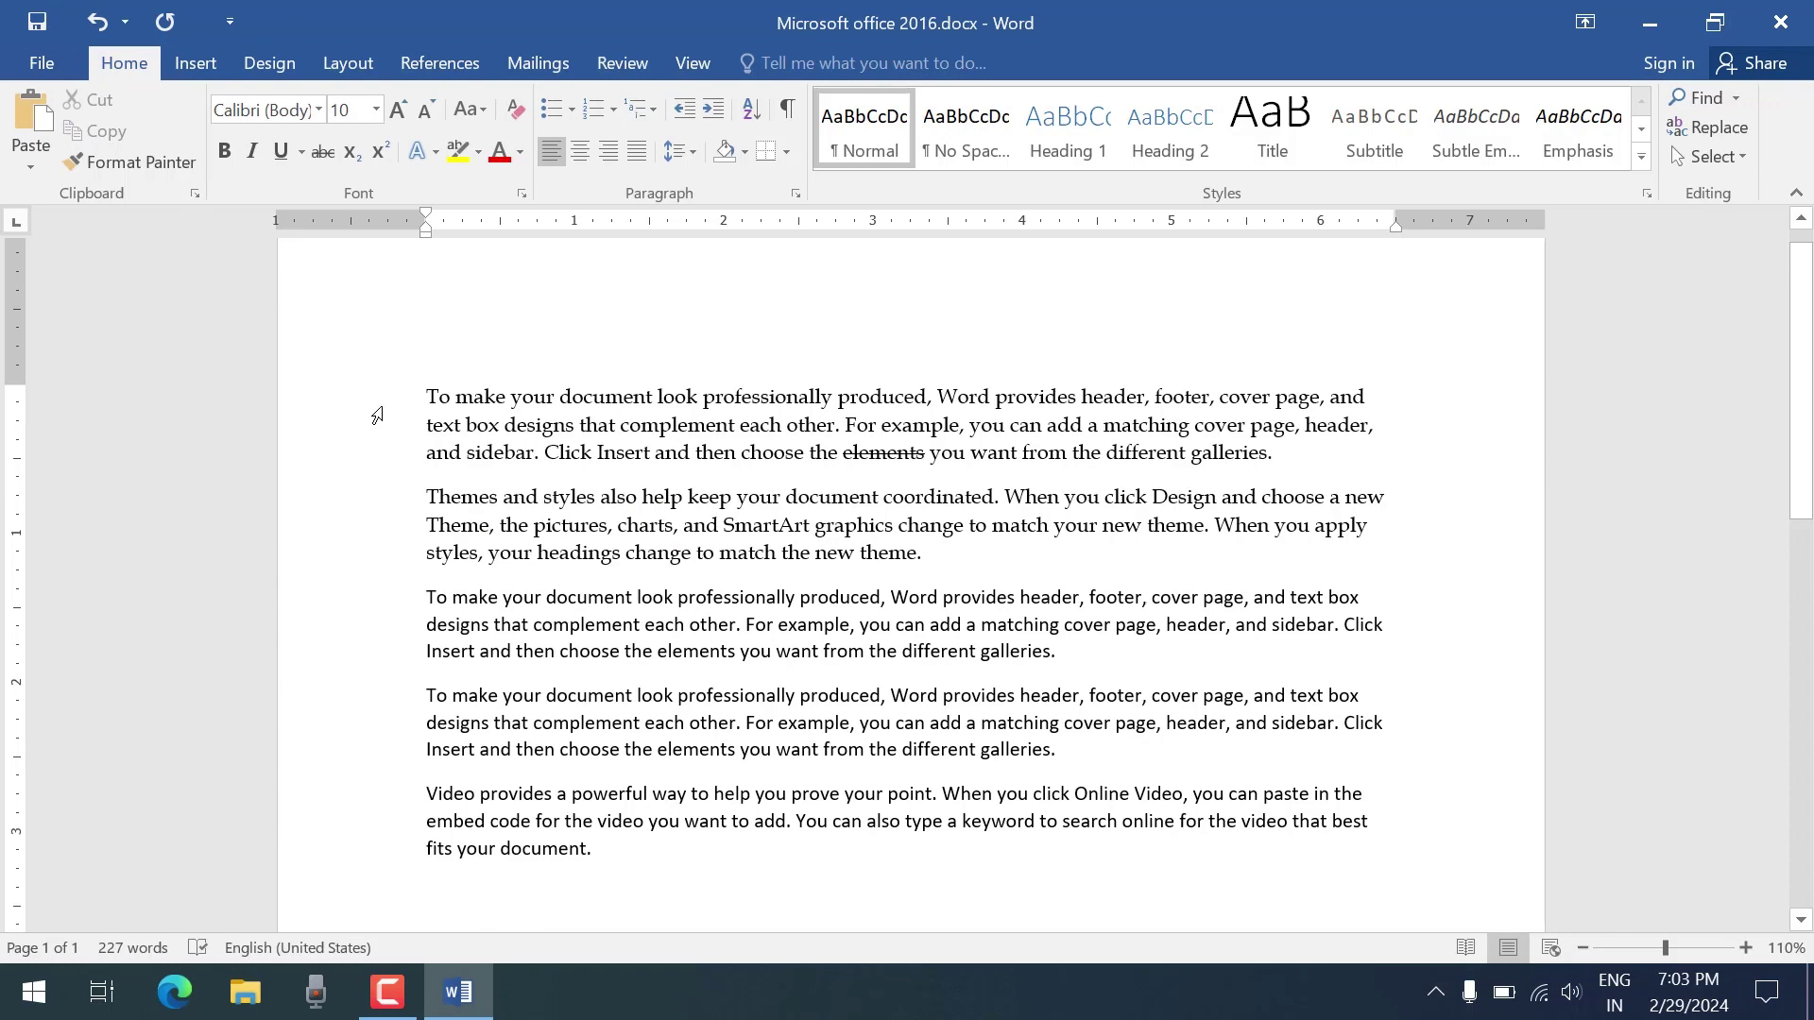
Change the font of the first two paragraphs to Arial
drag(376, 406, 376, 553)
click(318, 110)
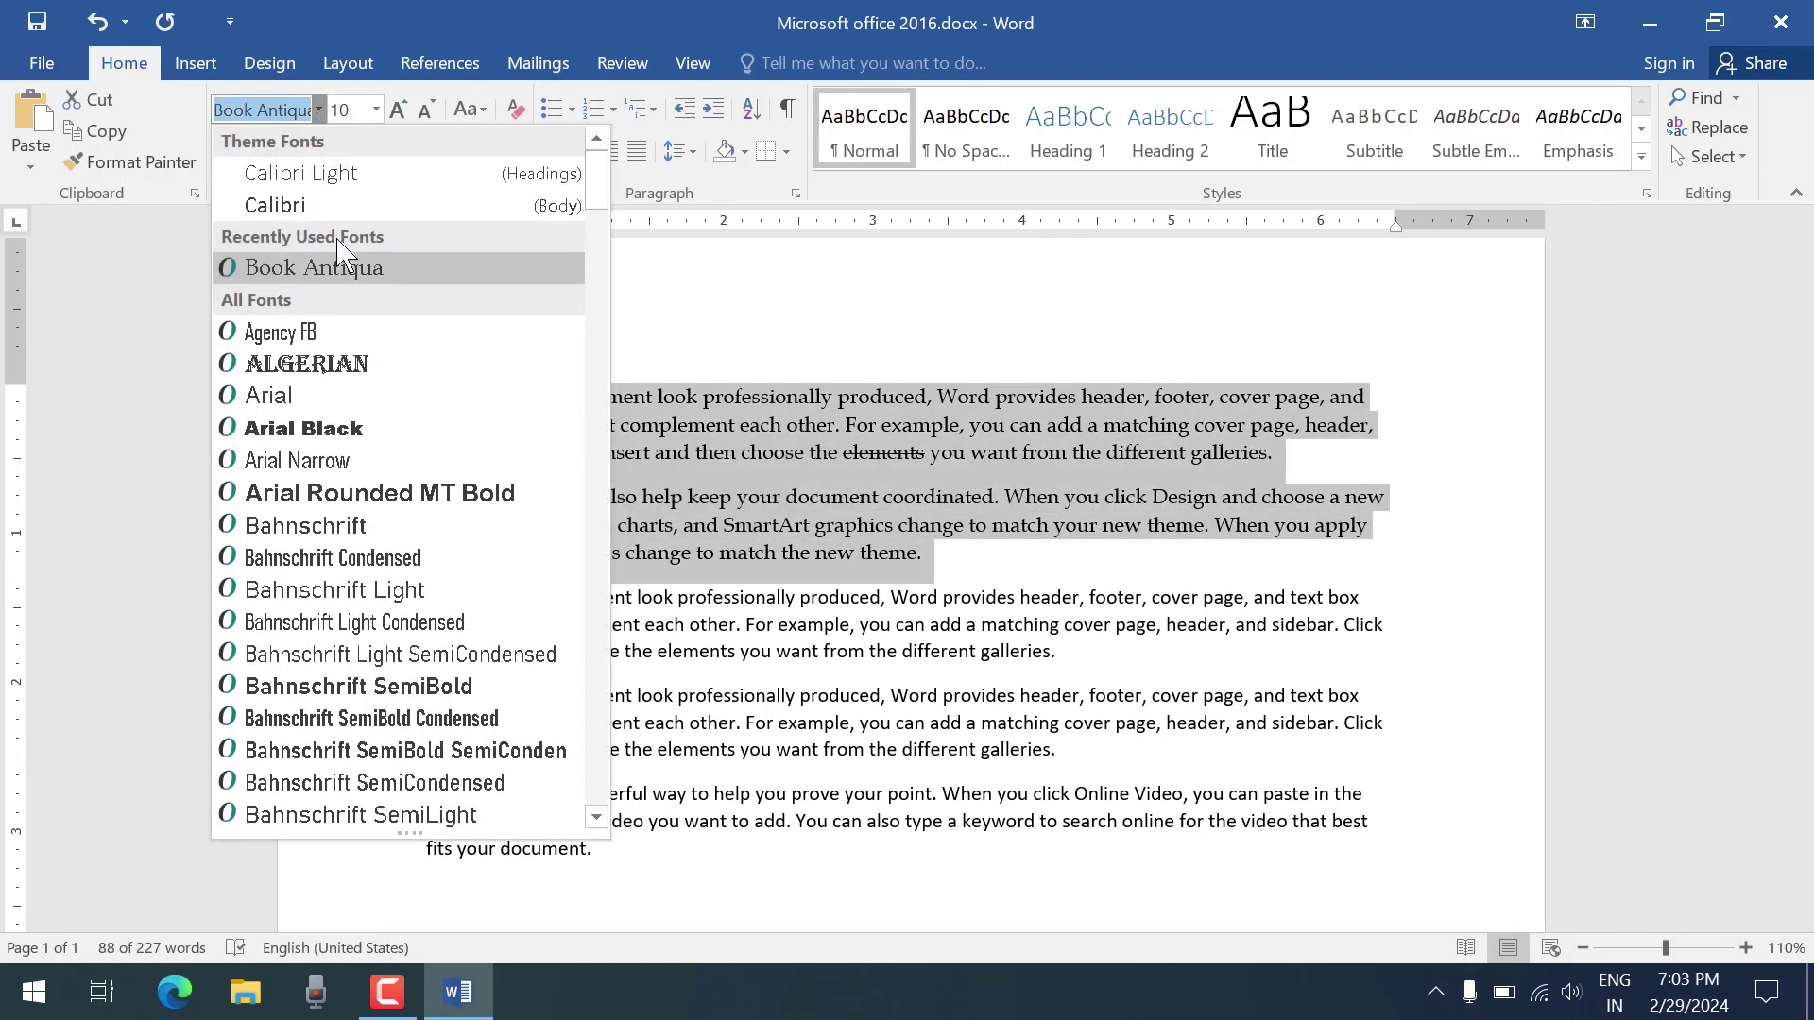
click(343, 395)
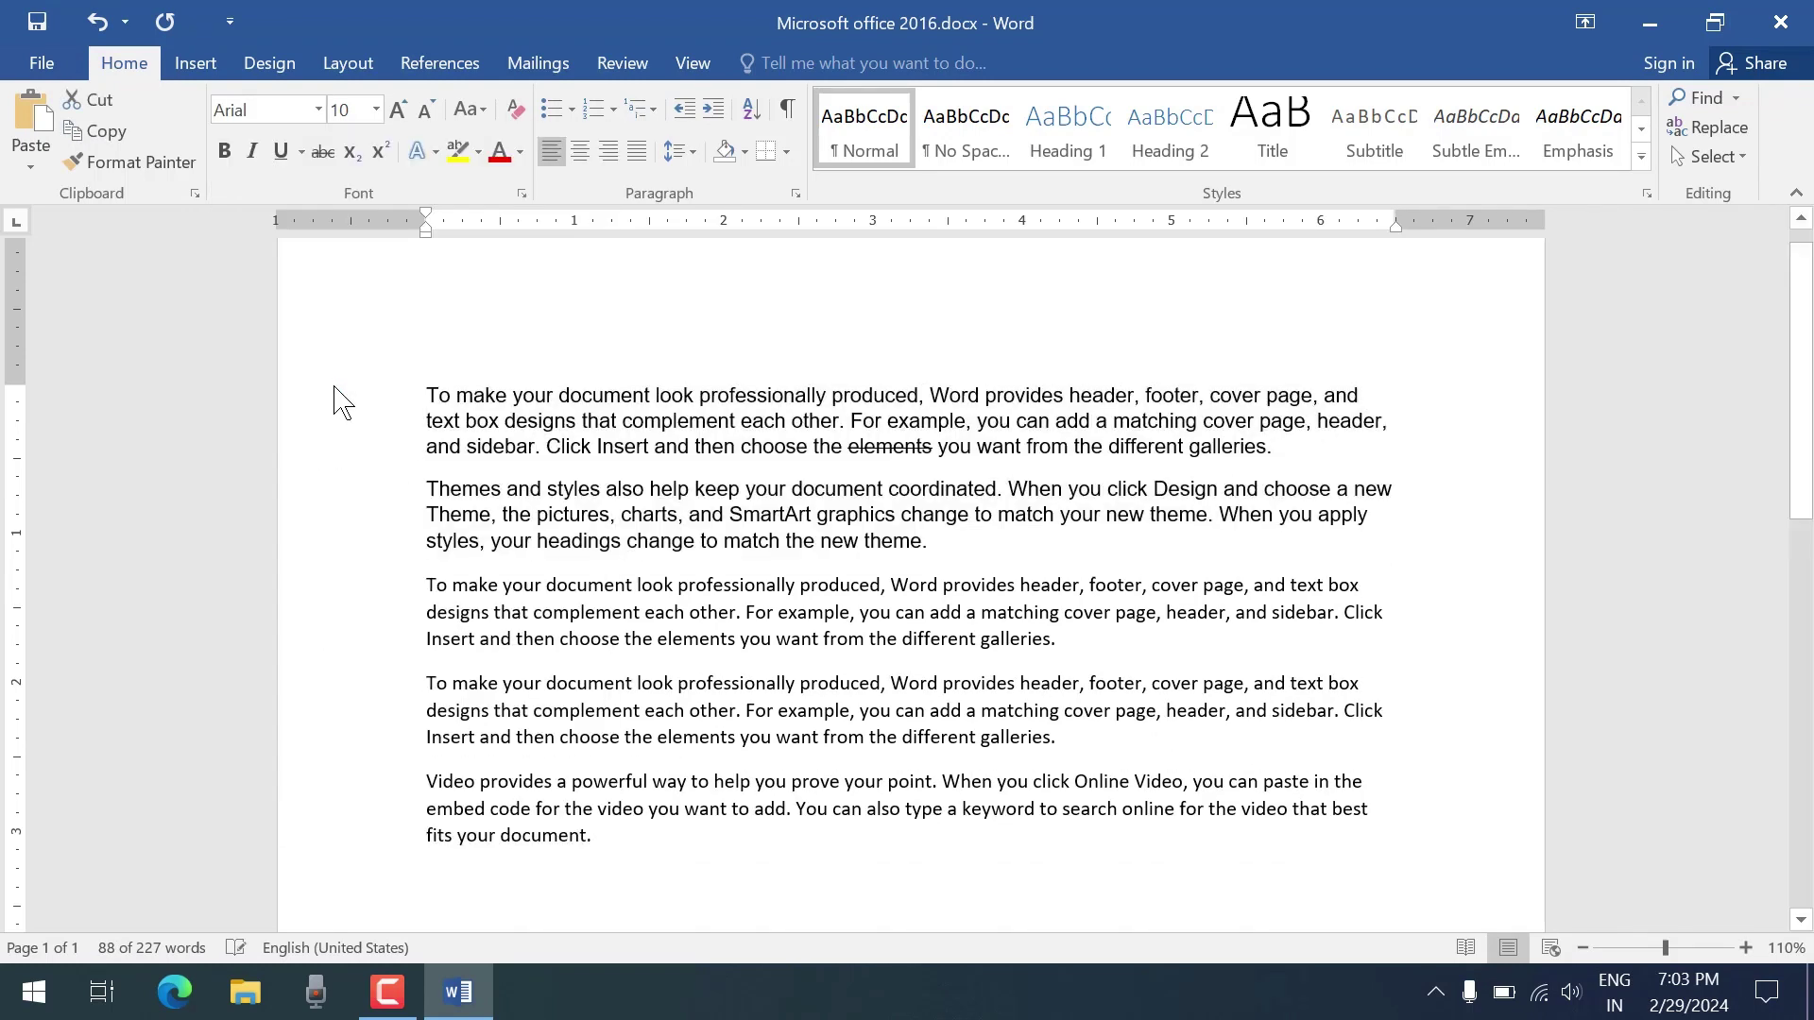
Set the first two paragraphs to font size 11 and increase it stepwise to 18
click(376, 110)
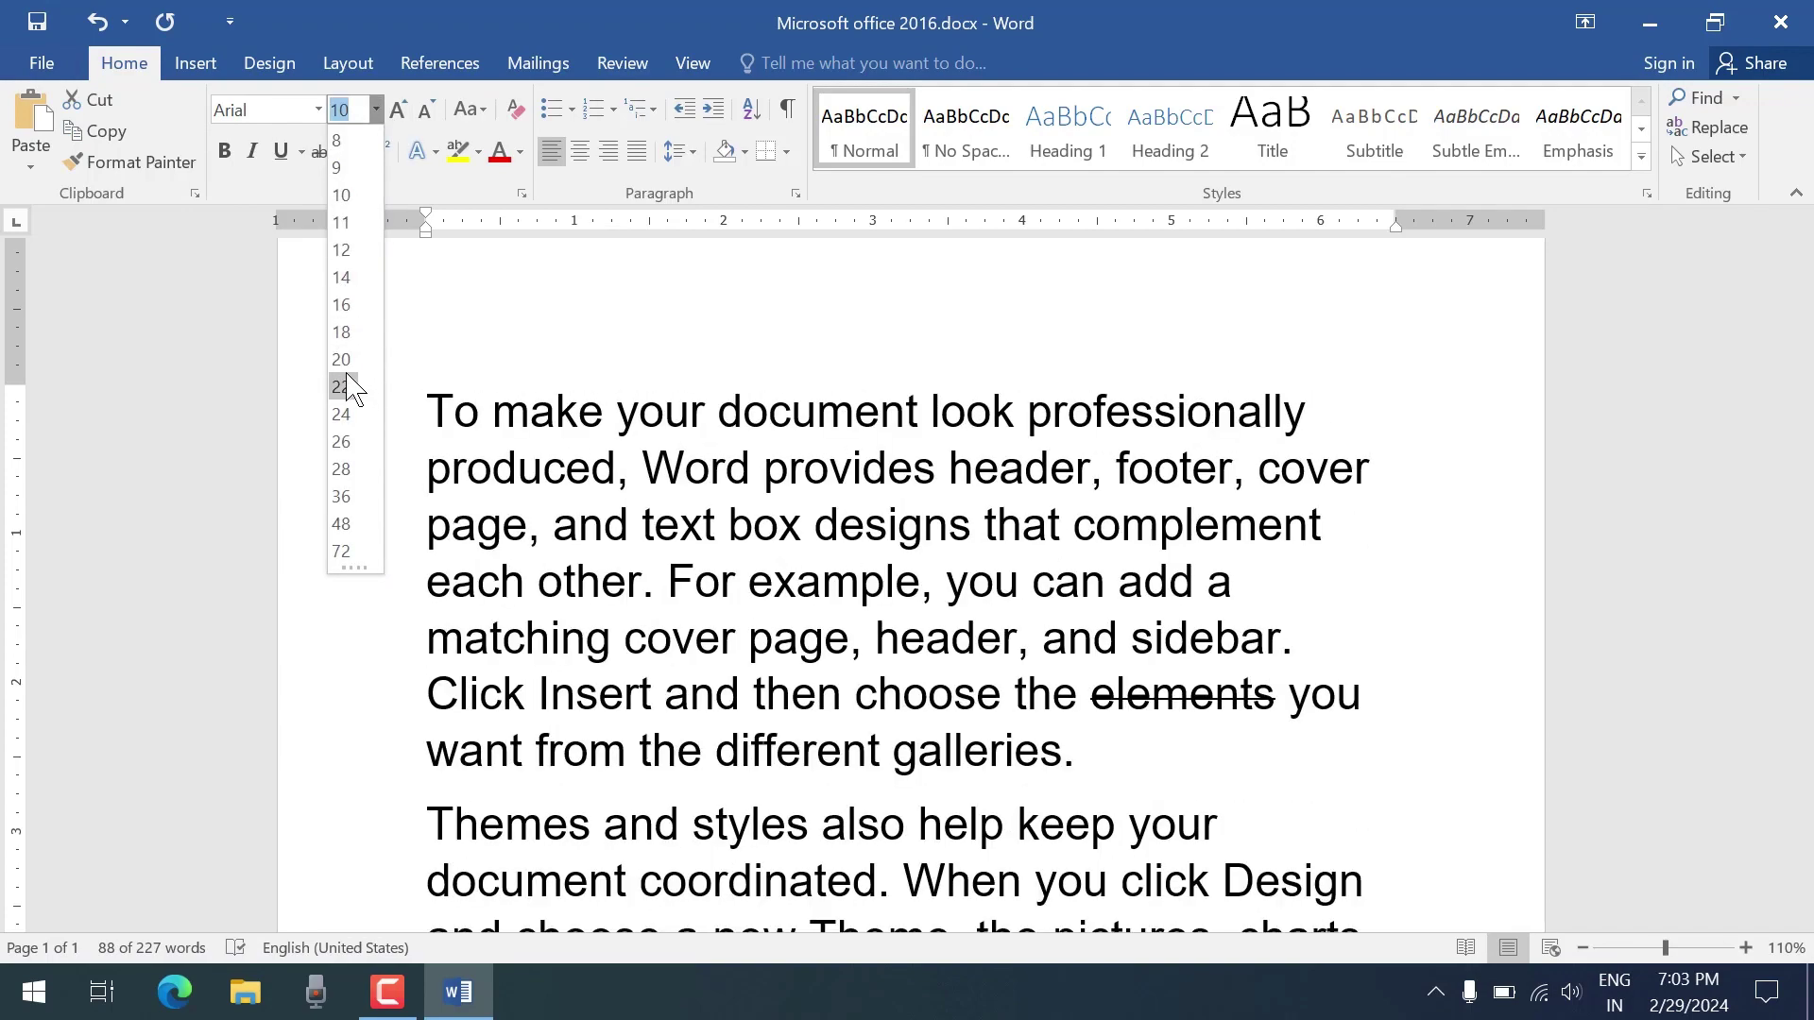
click(341, 222)
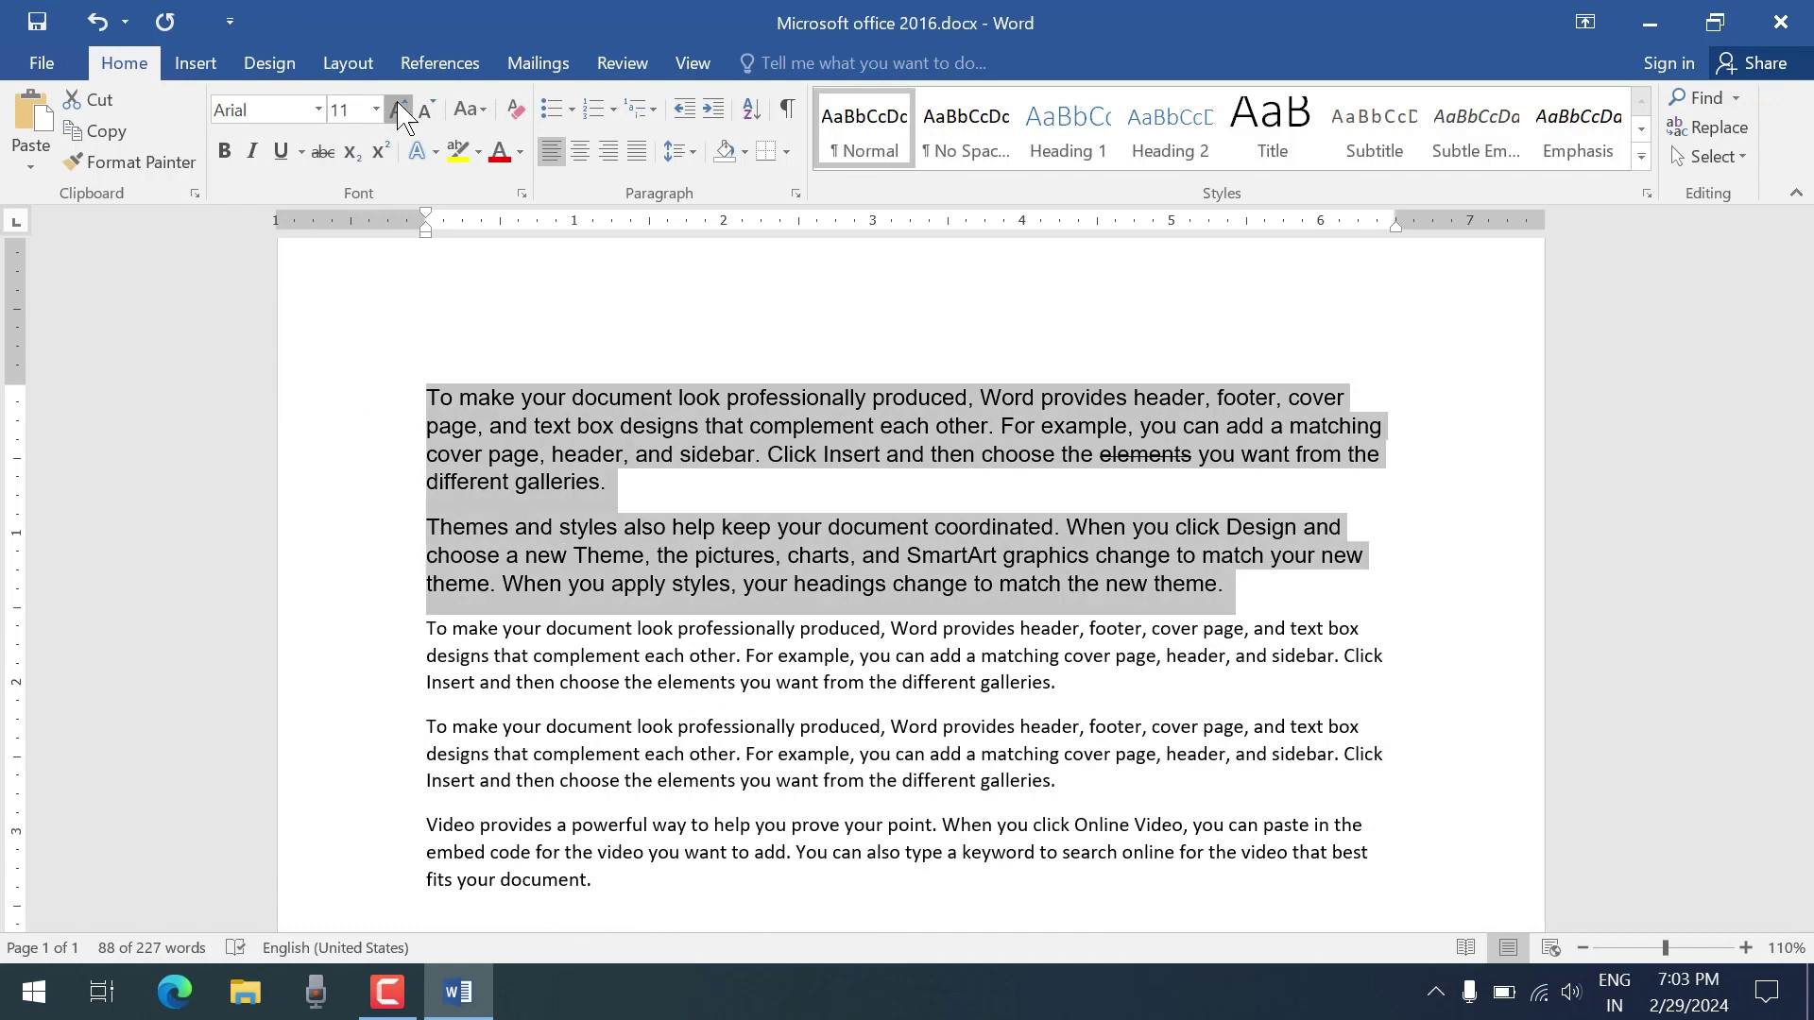
click(398, 109)
click(398, 110)
click(397, 110)
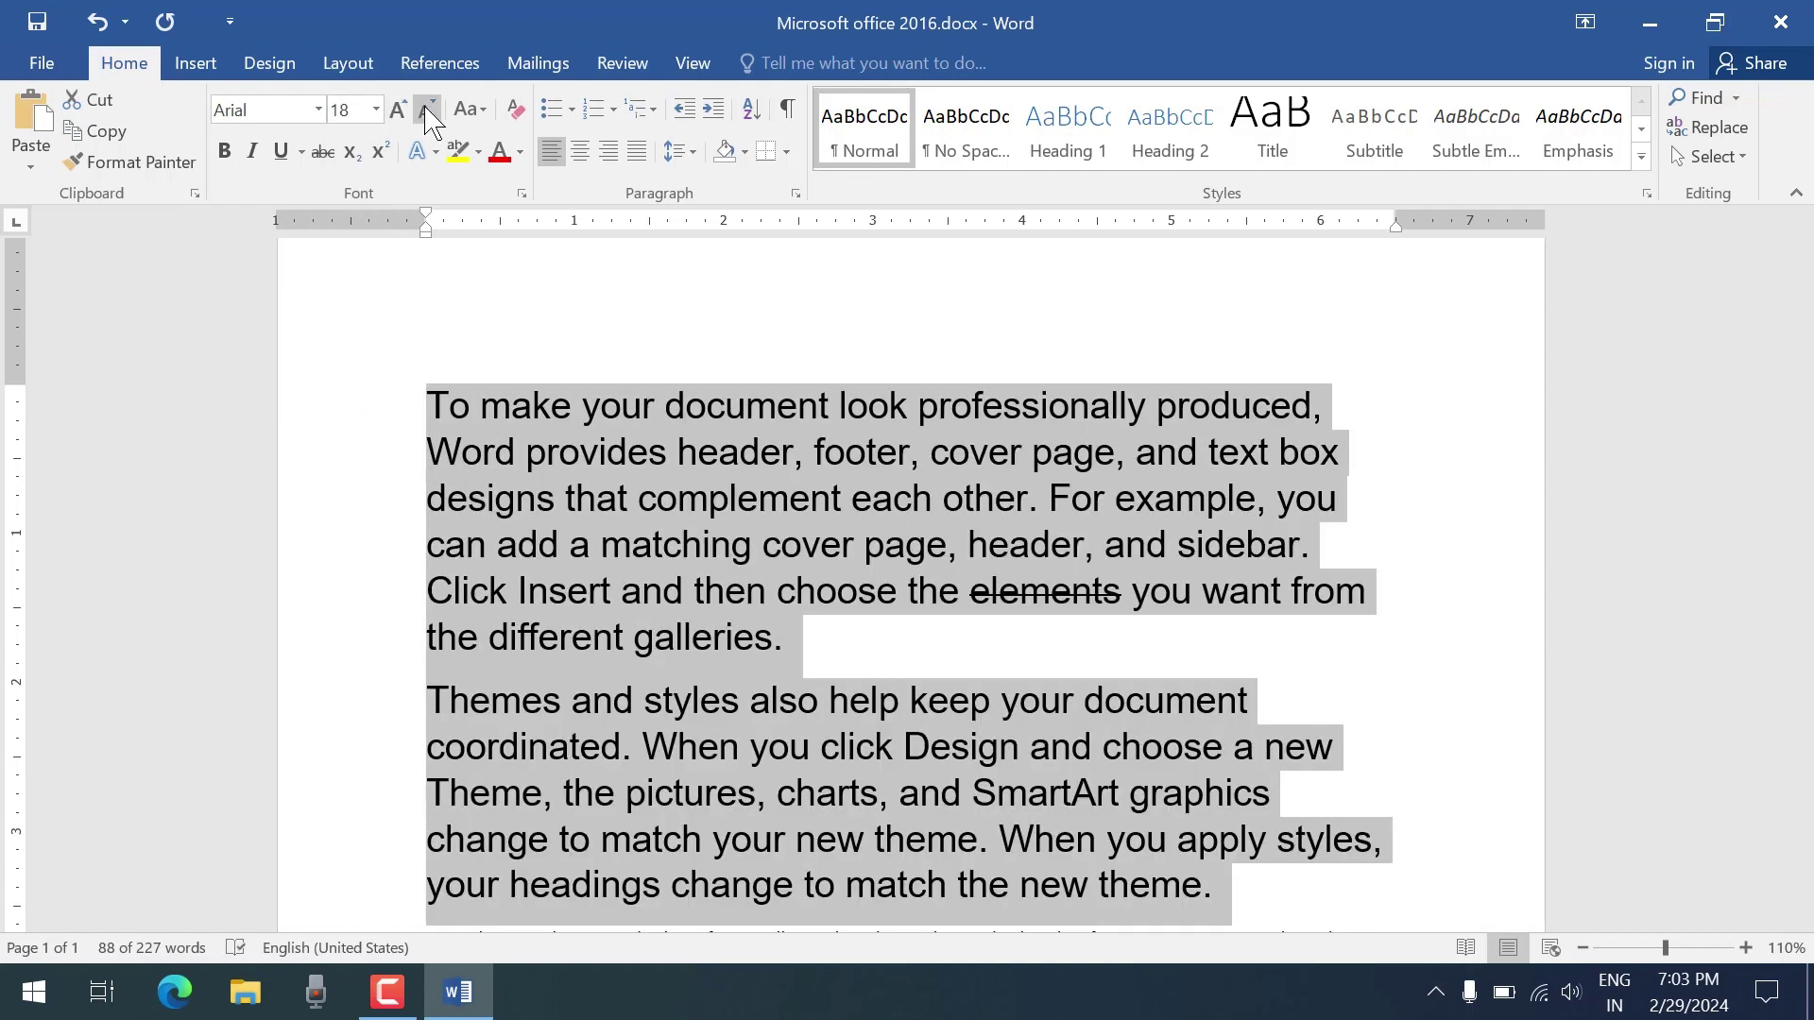
Decrease the font size of the first two paragraphs stepwise to 10
click(427, 111)
click(427, 110)
click(427, 111)
click(427, 111)
click(427, 111)
Change the case of the entire document text to lowercase
key(ctrl+a)
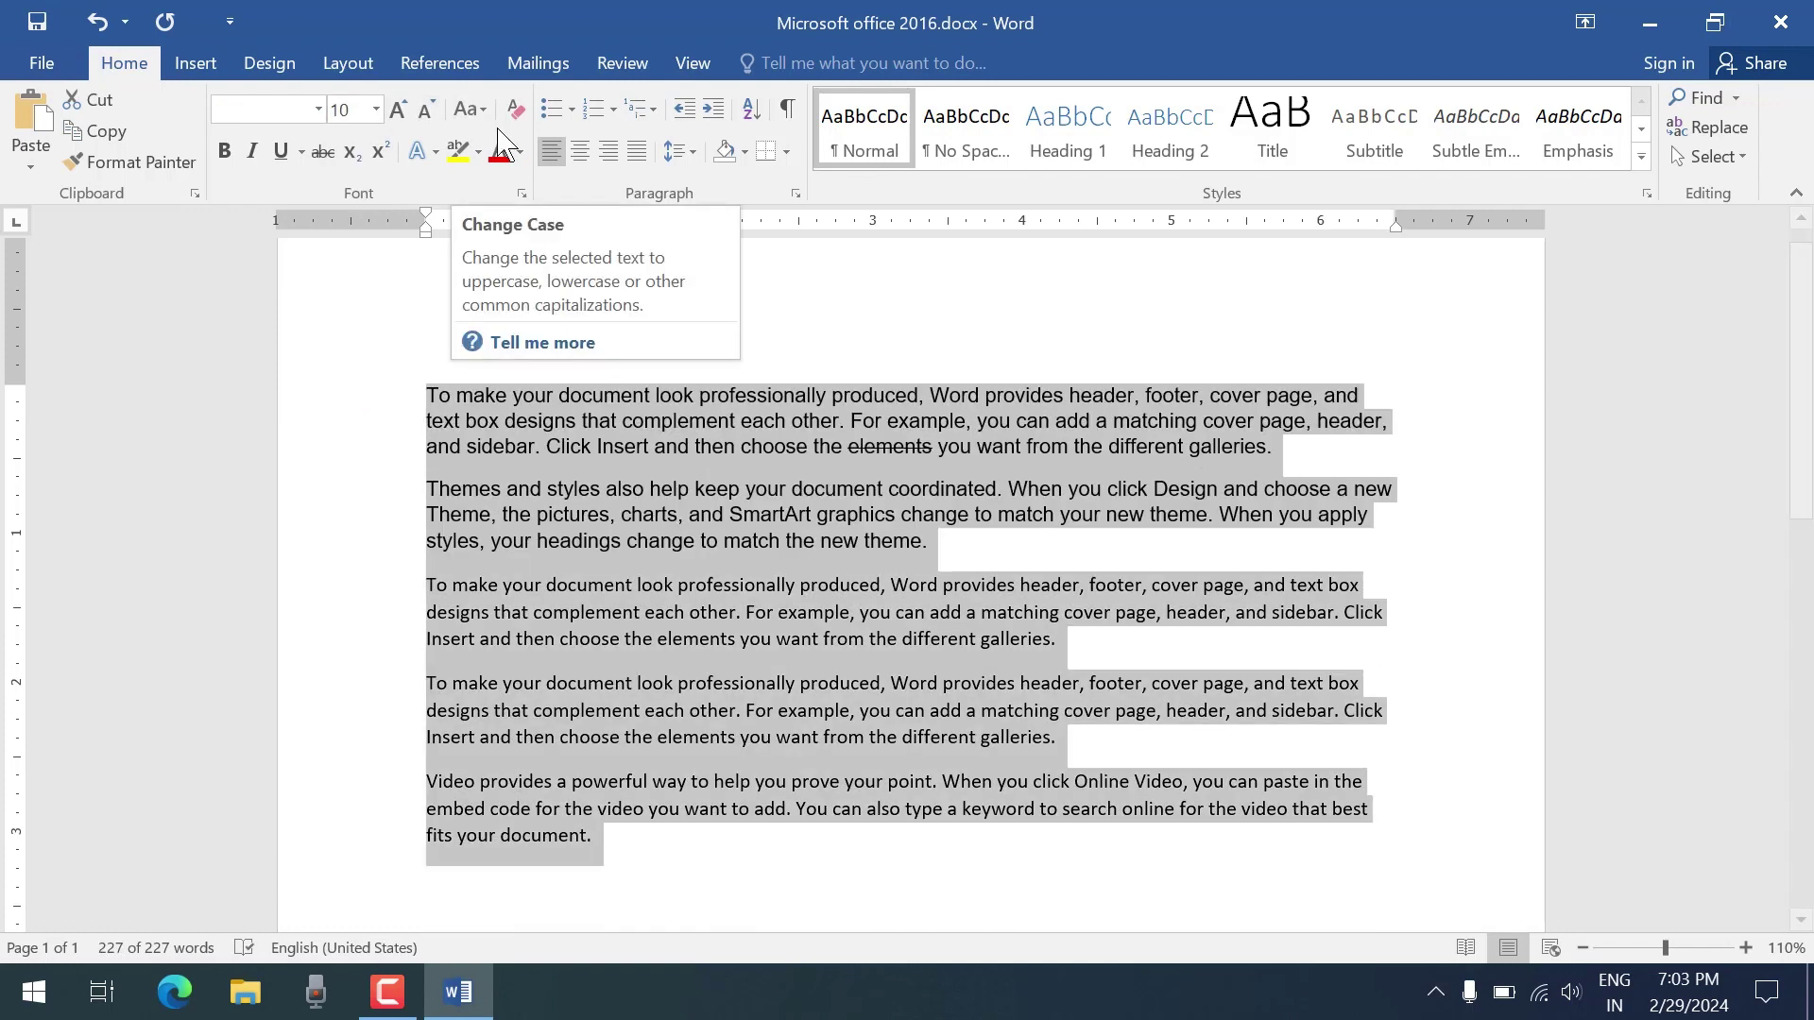
click(470, 110)
click(501, 166)
click(731, 612)
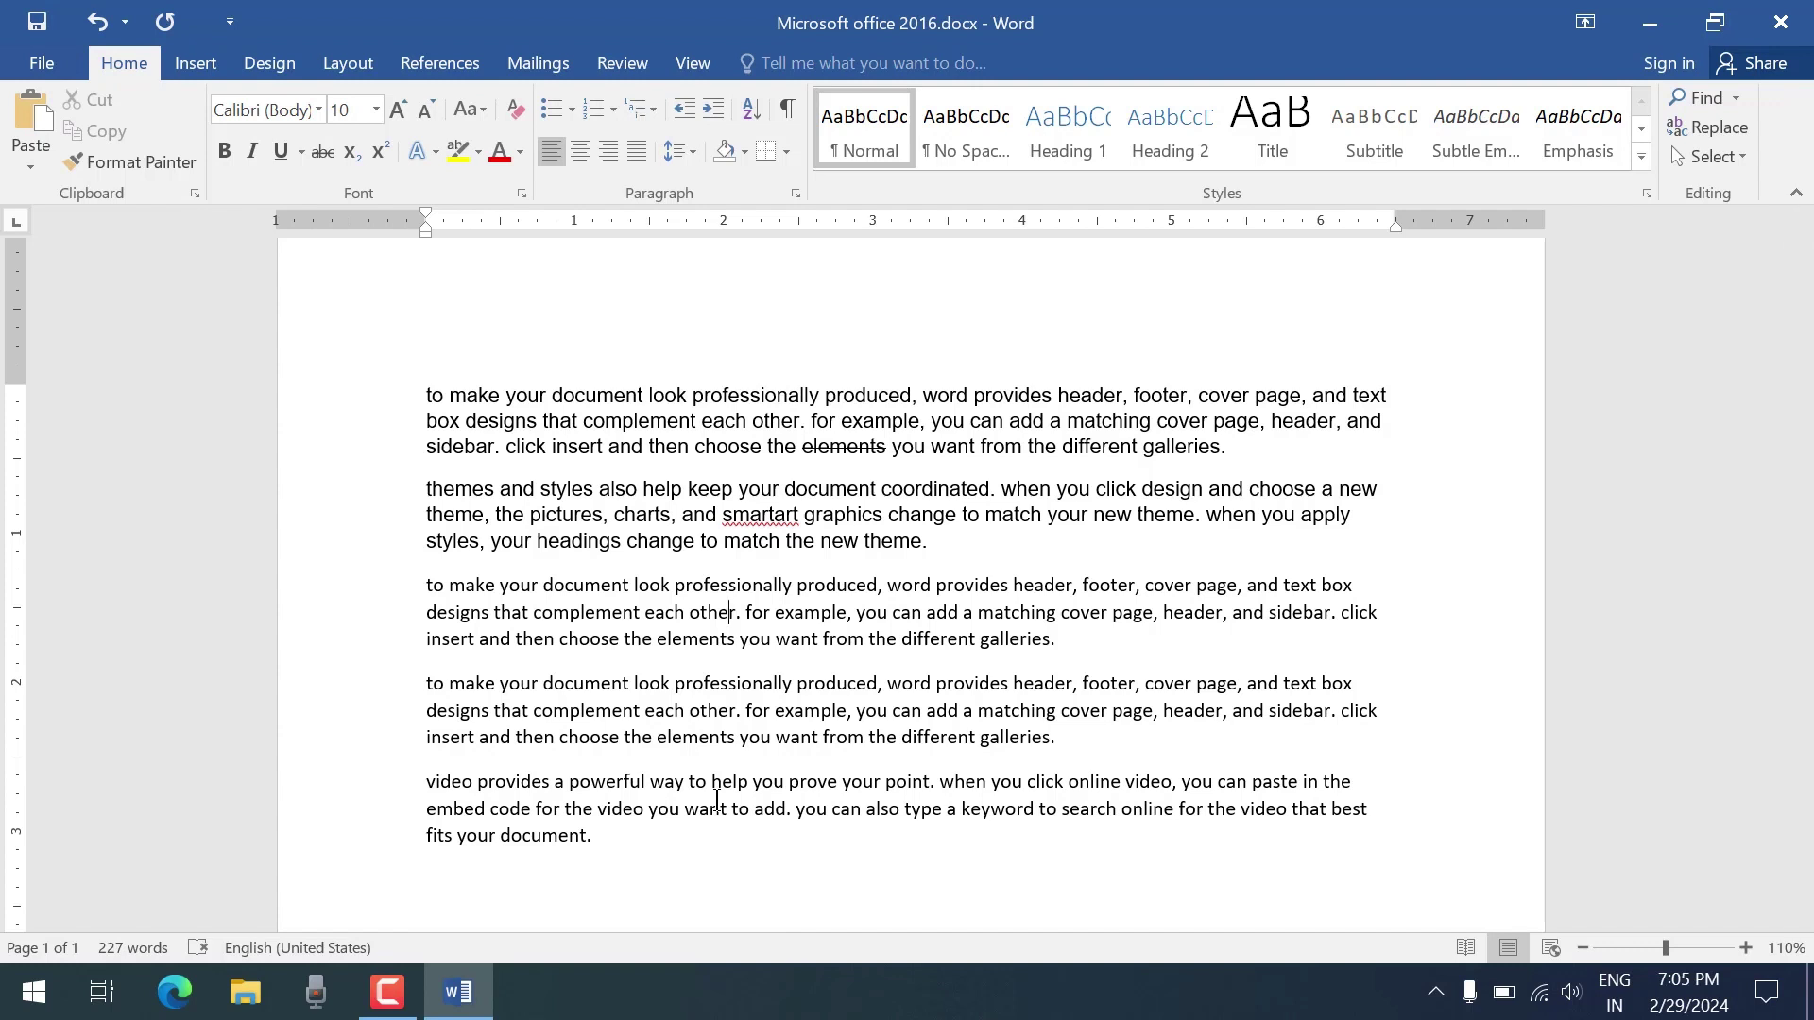
Change the case of the entire document text to sentence case
click(469, 109)
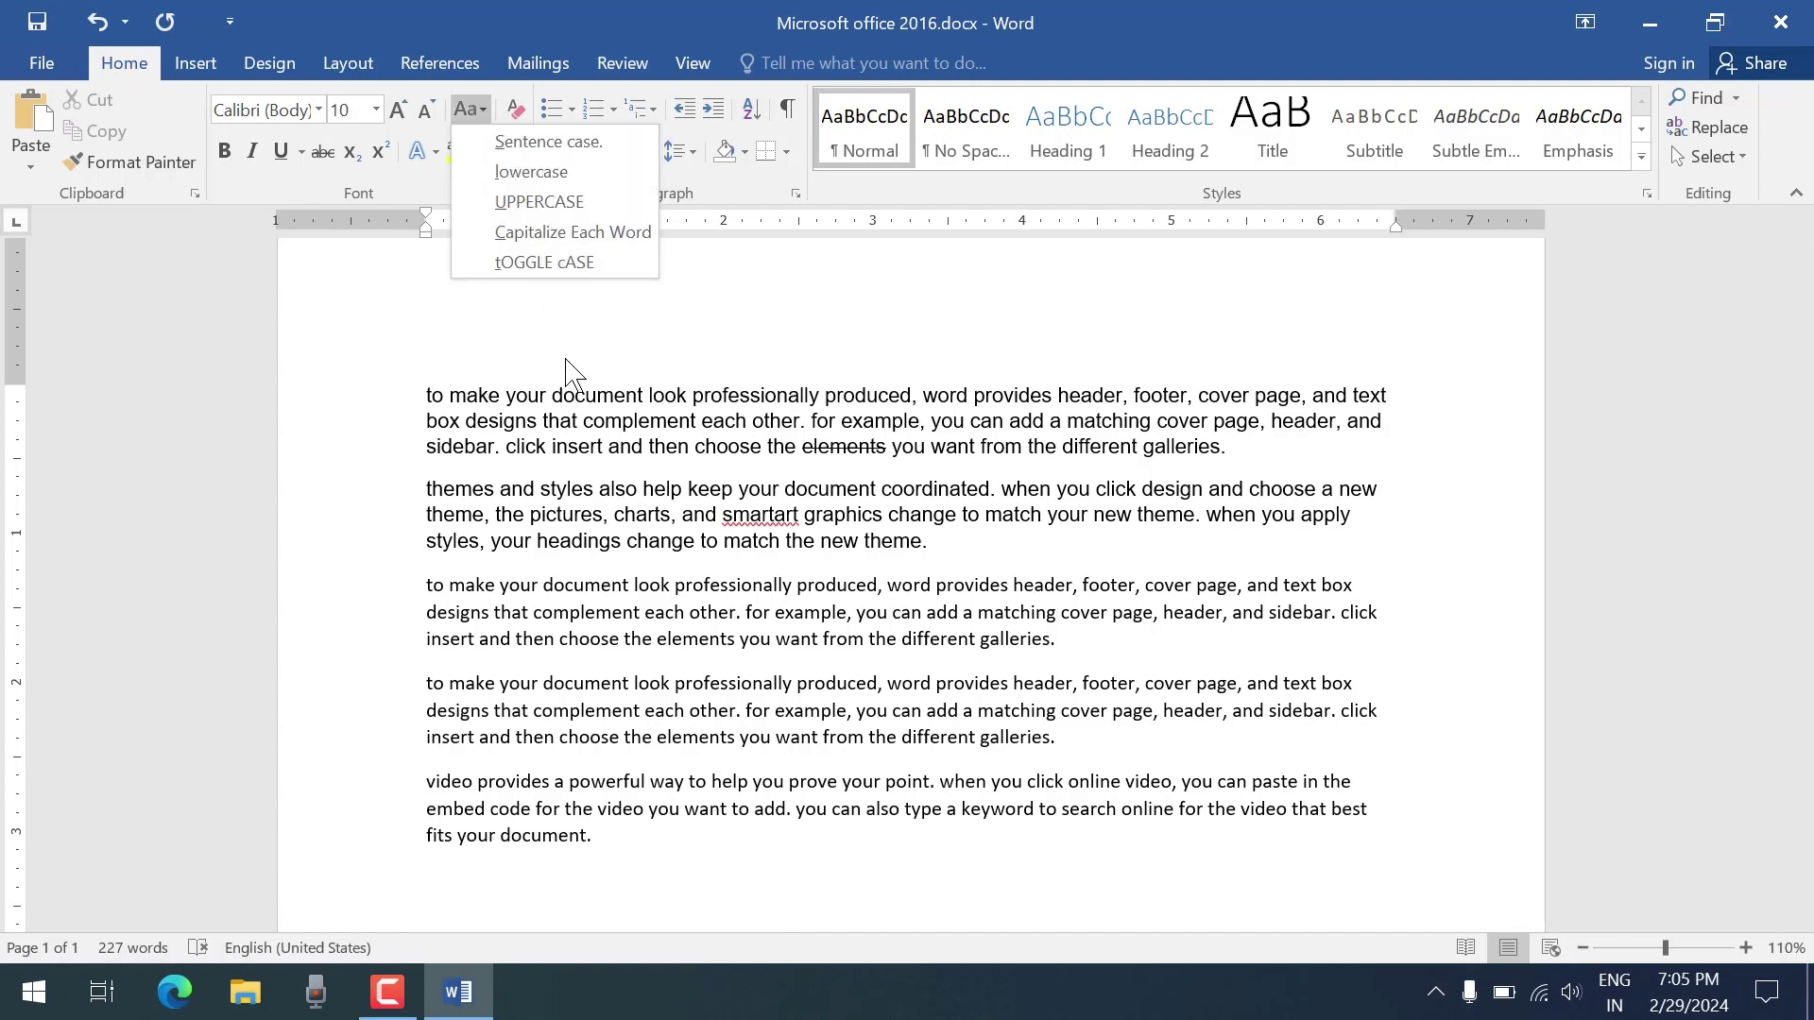
key(Escape)
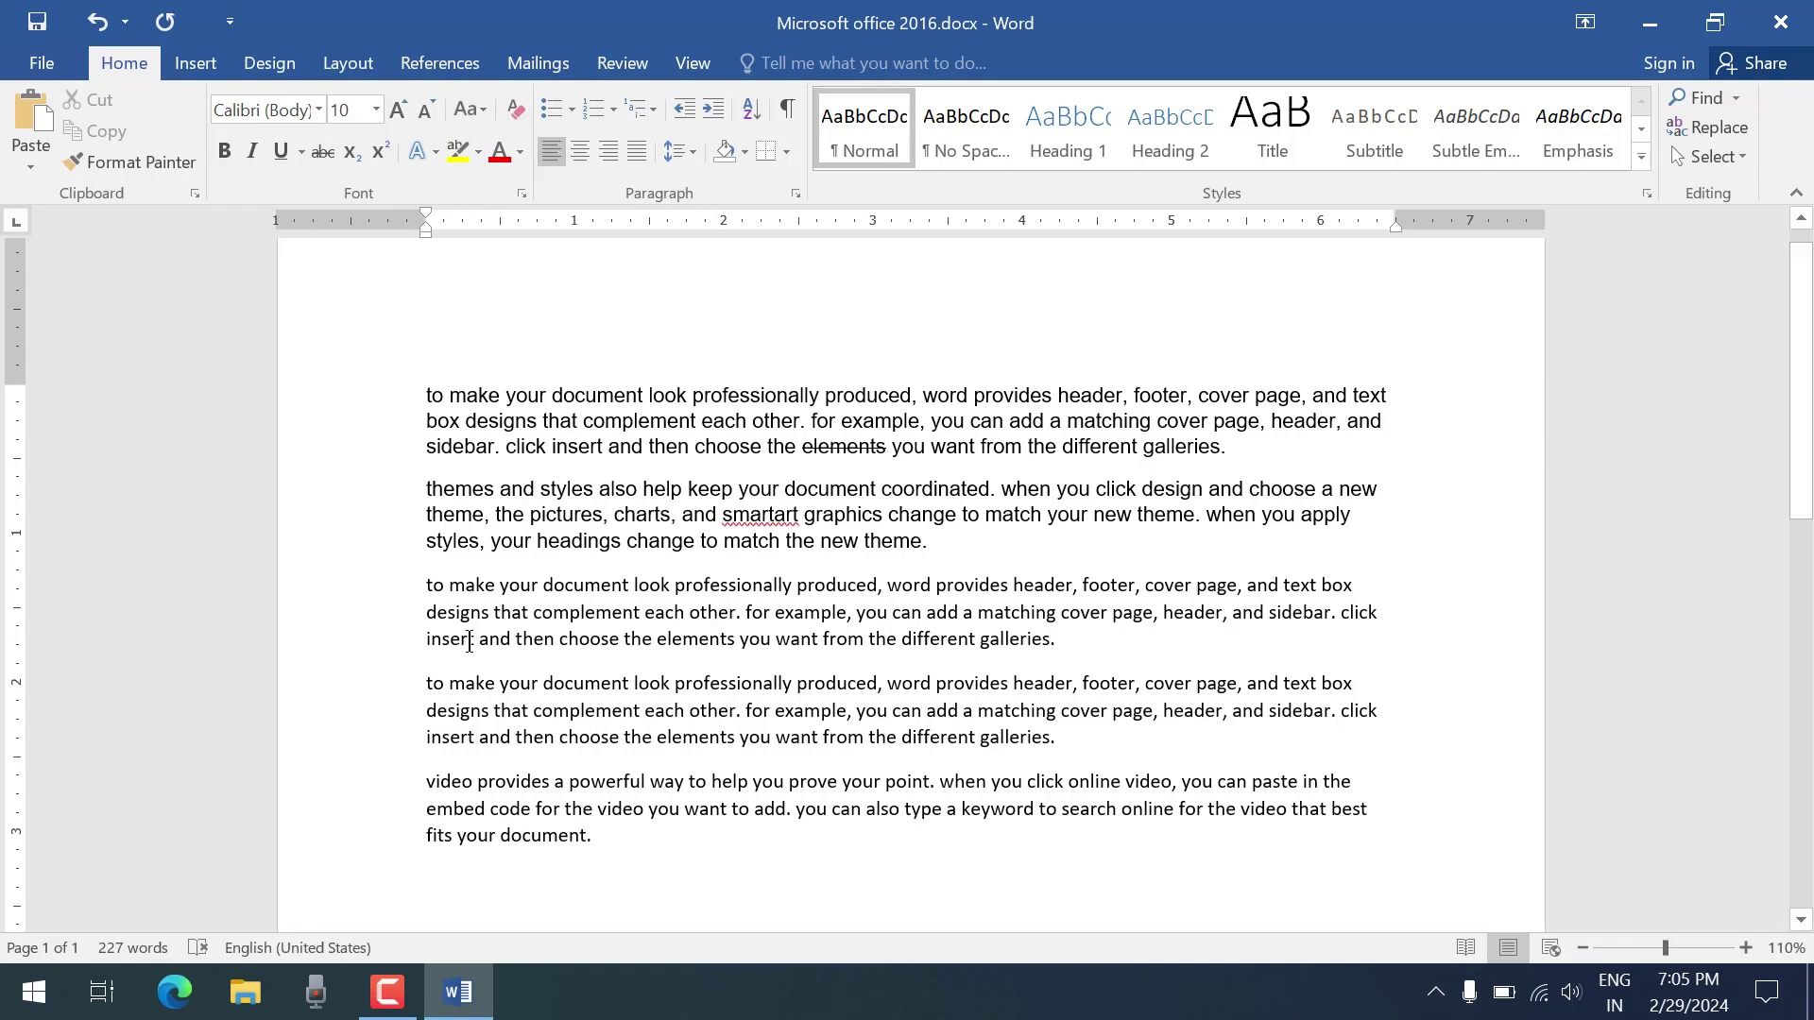
key(ctrl+a)
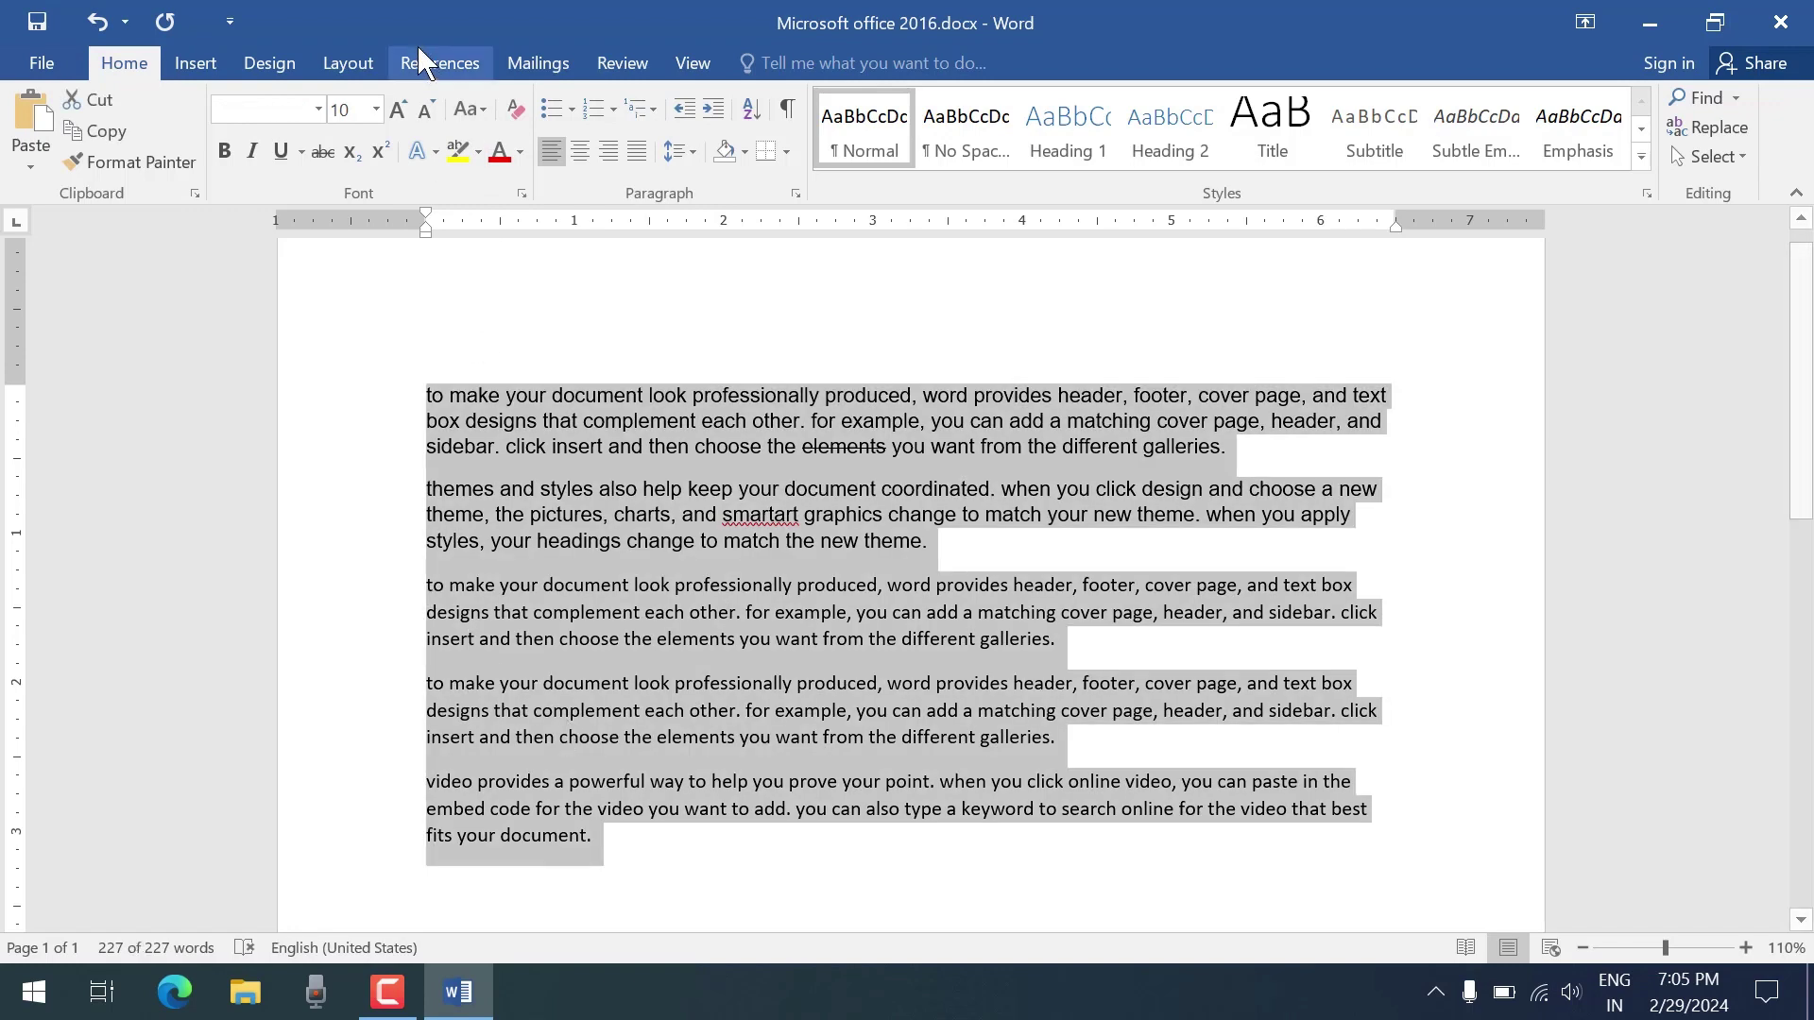
click(468, 108)
click(548, 142)
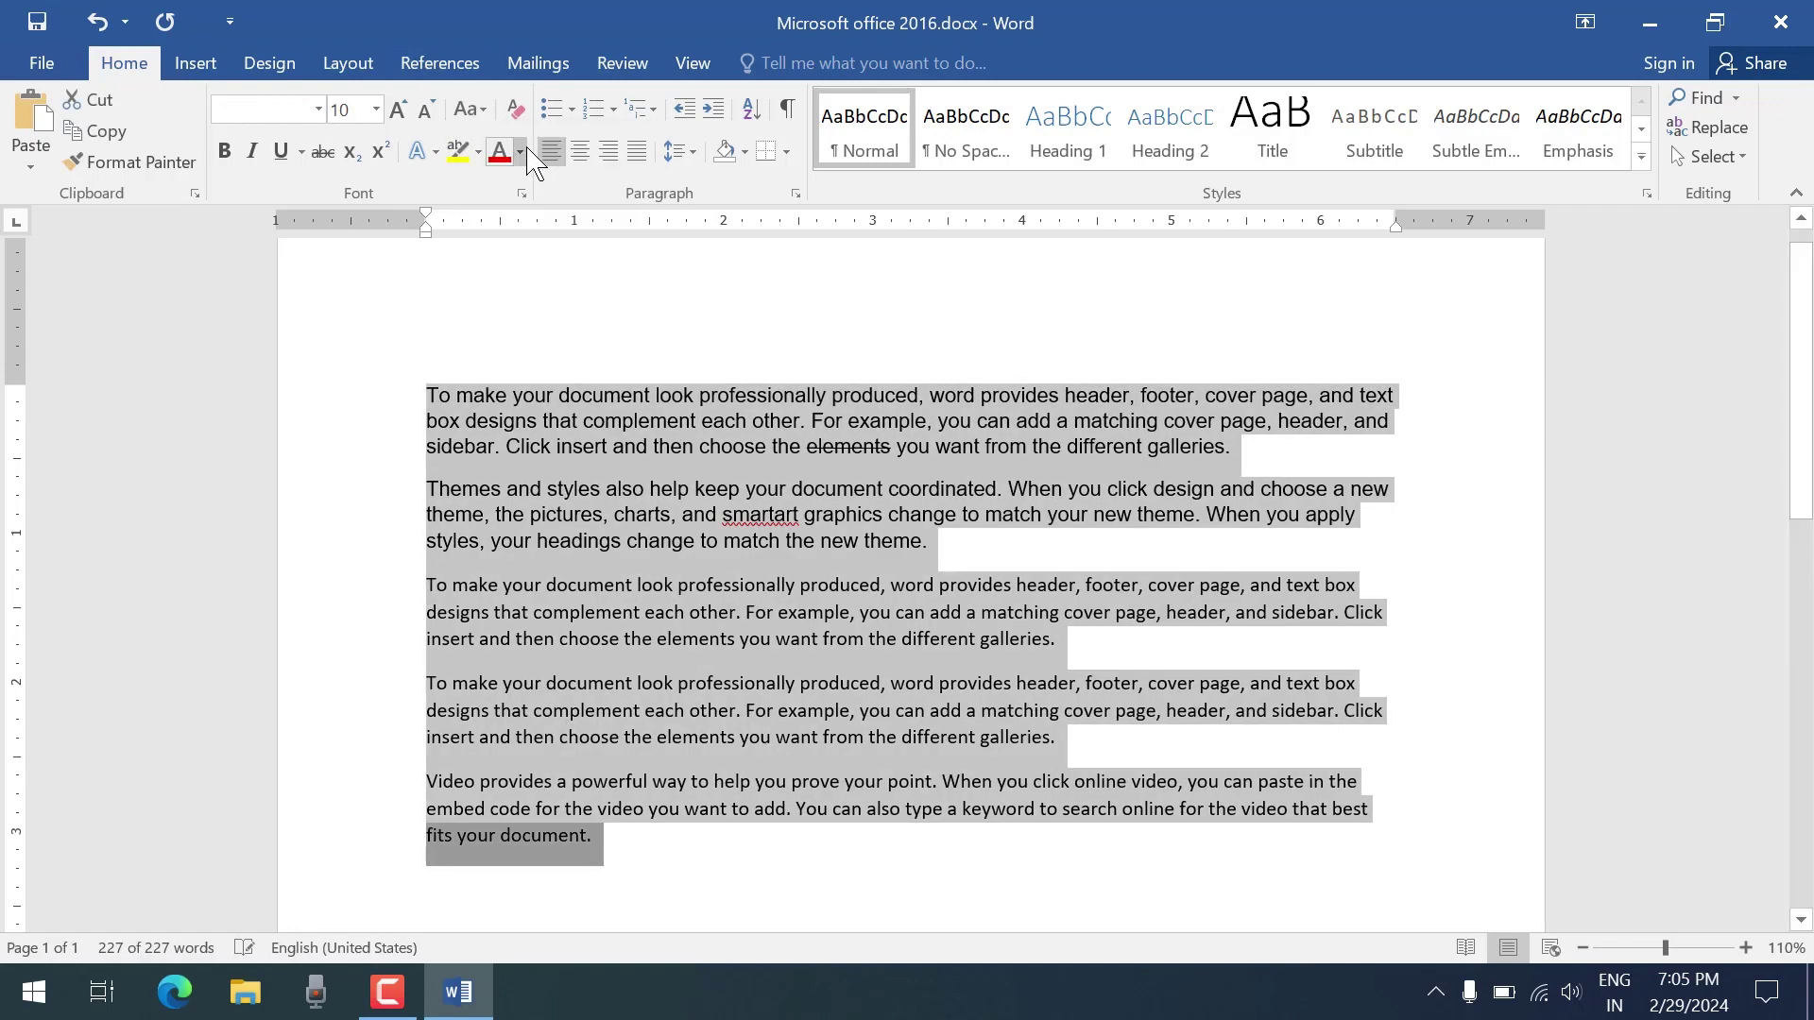
Convert the entire document text to uppercase
click(467, 109)
click(518, 143)
click(467, 108)
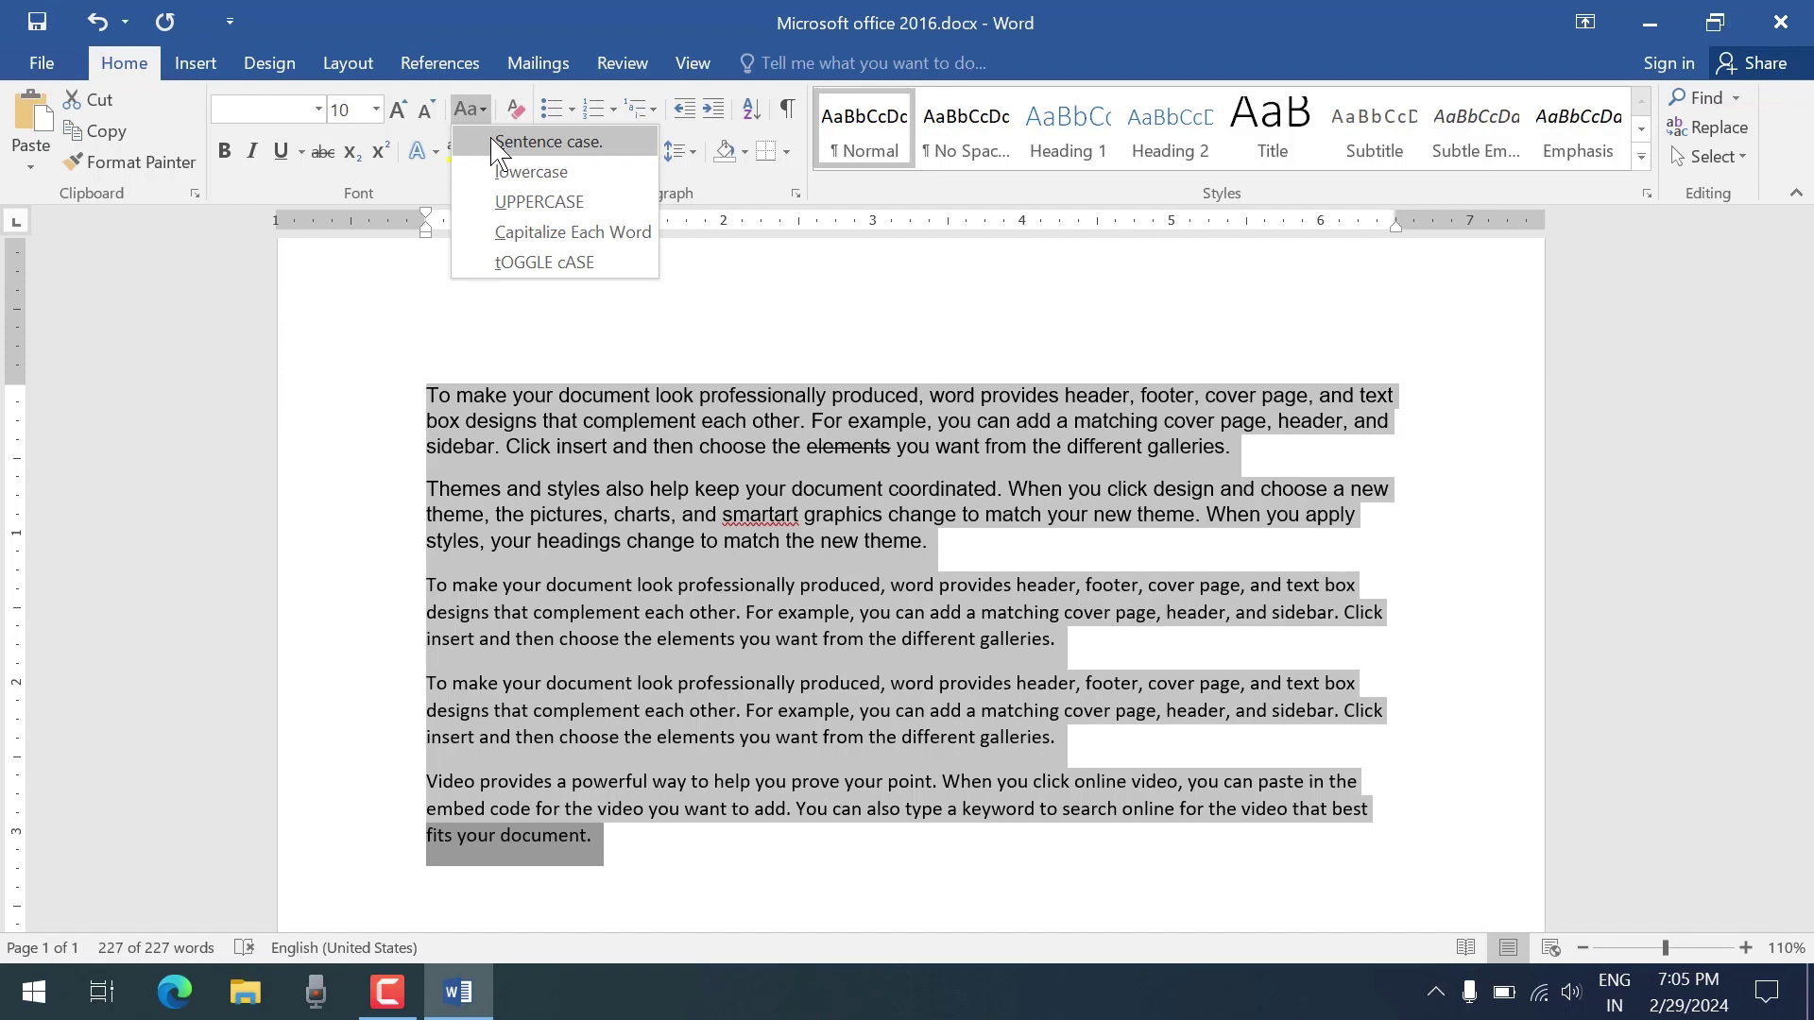
click(528, 171)
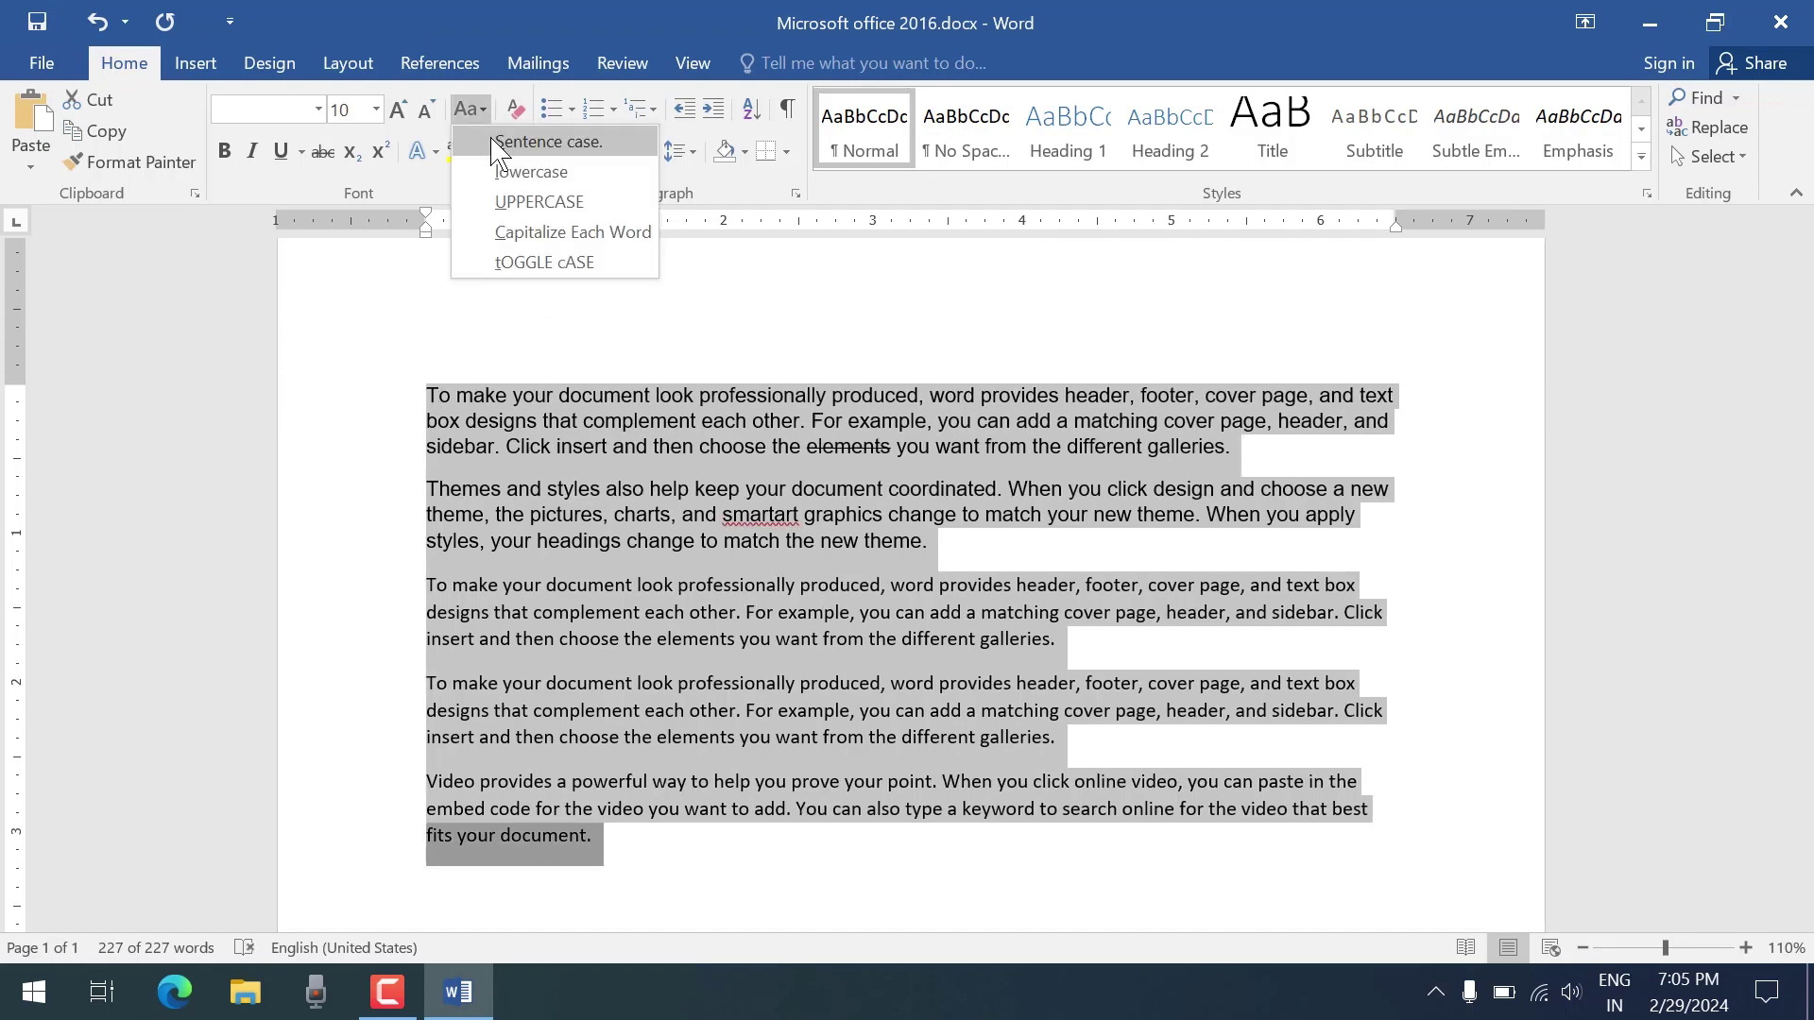
click(538, 202)
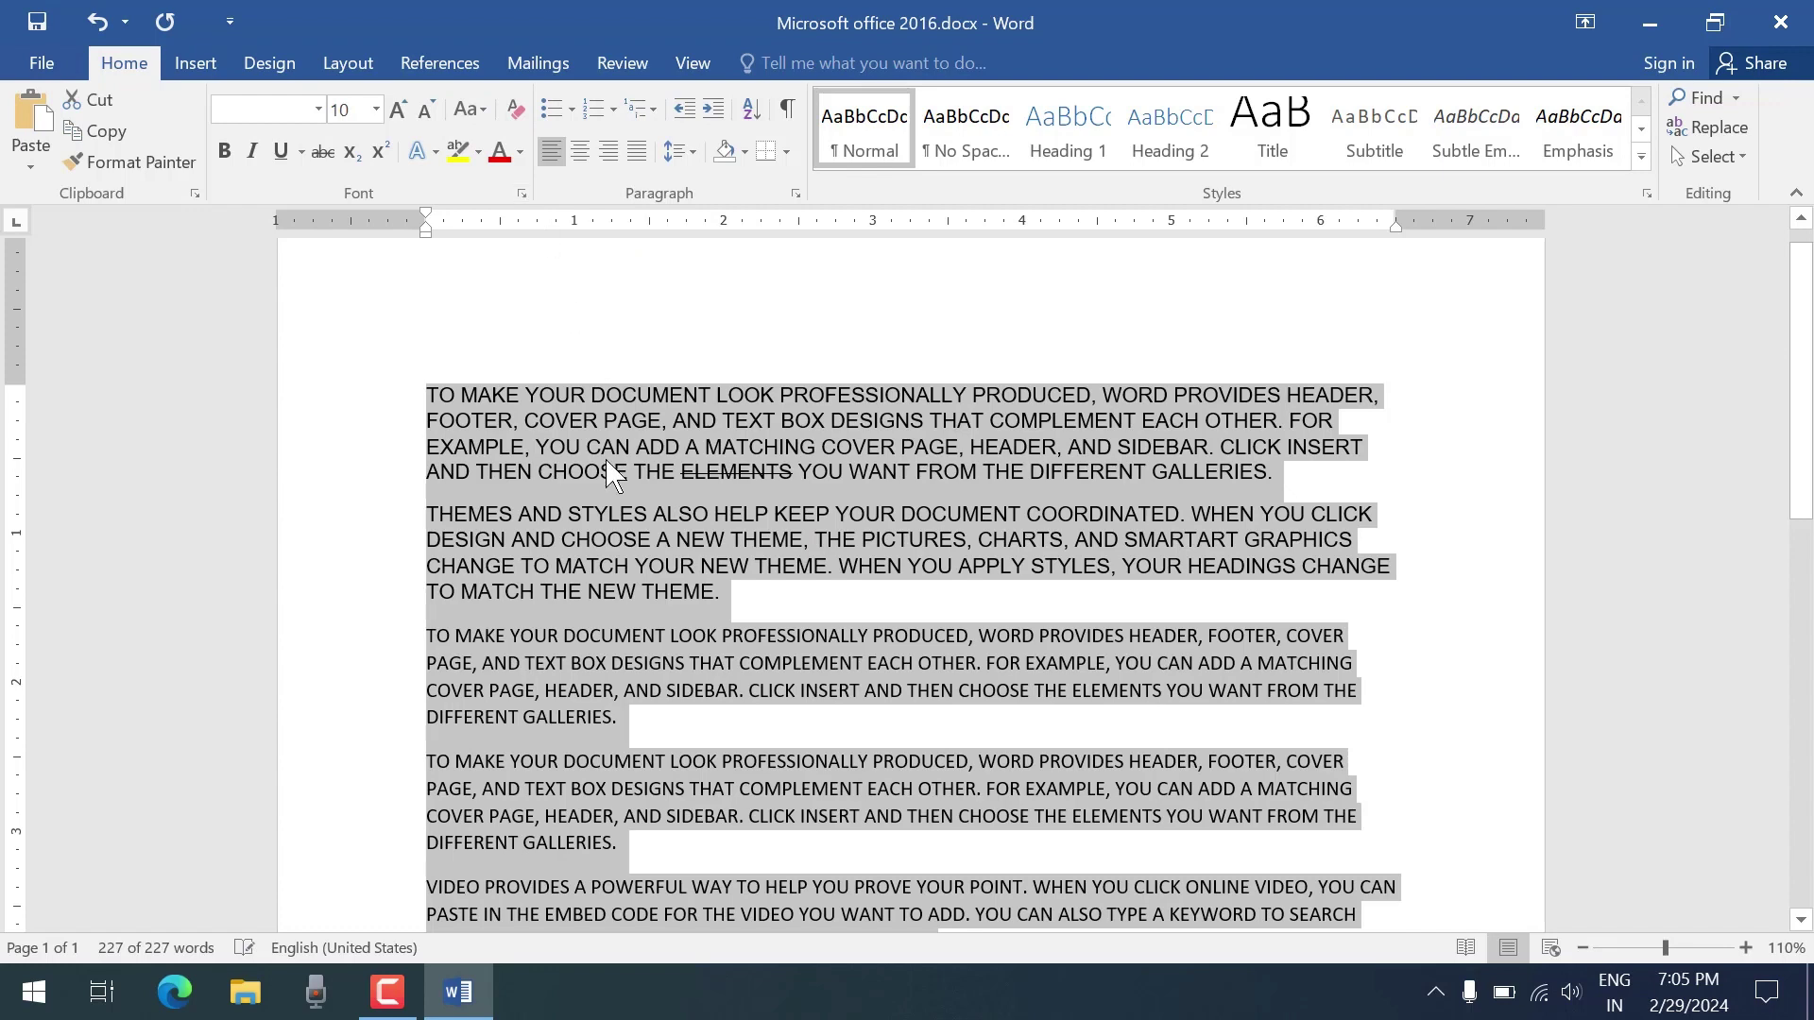
Change the case of the entire document text to Capitalize Each Word
scroll(623, 648, down, 3)
scroll(622, 648, up, 3)
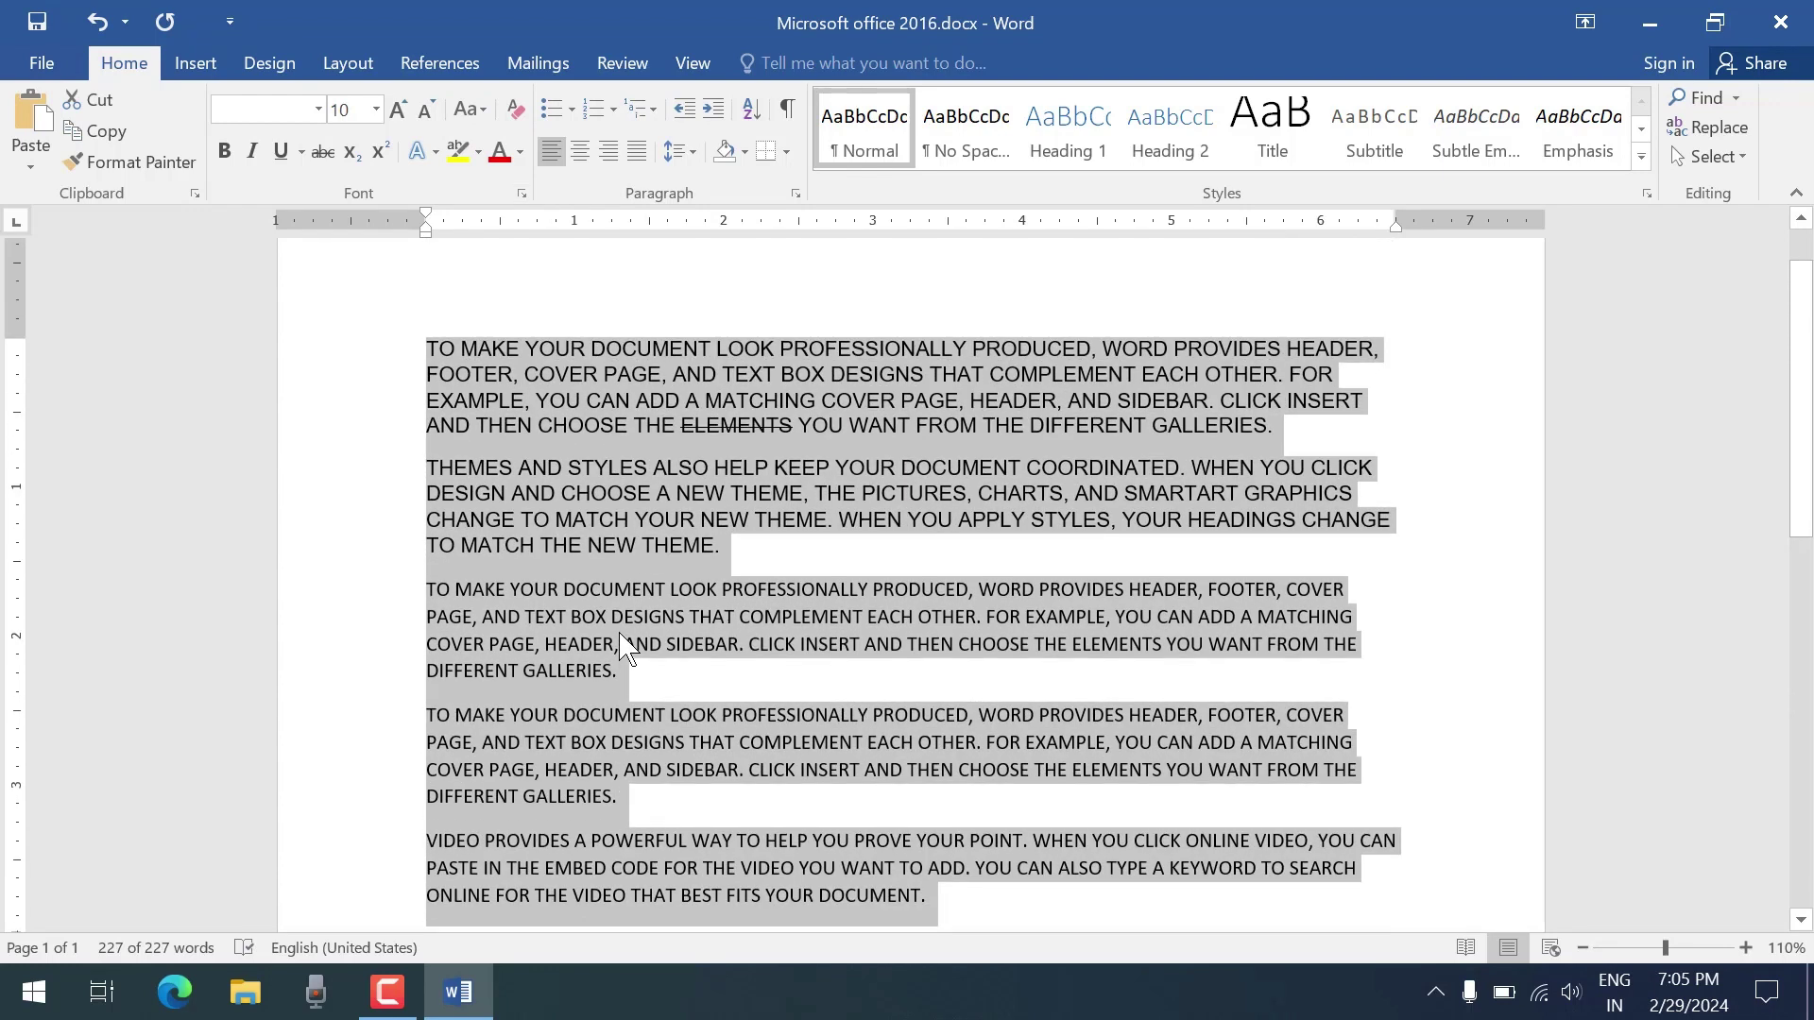
click(465, 112)
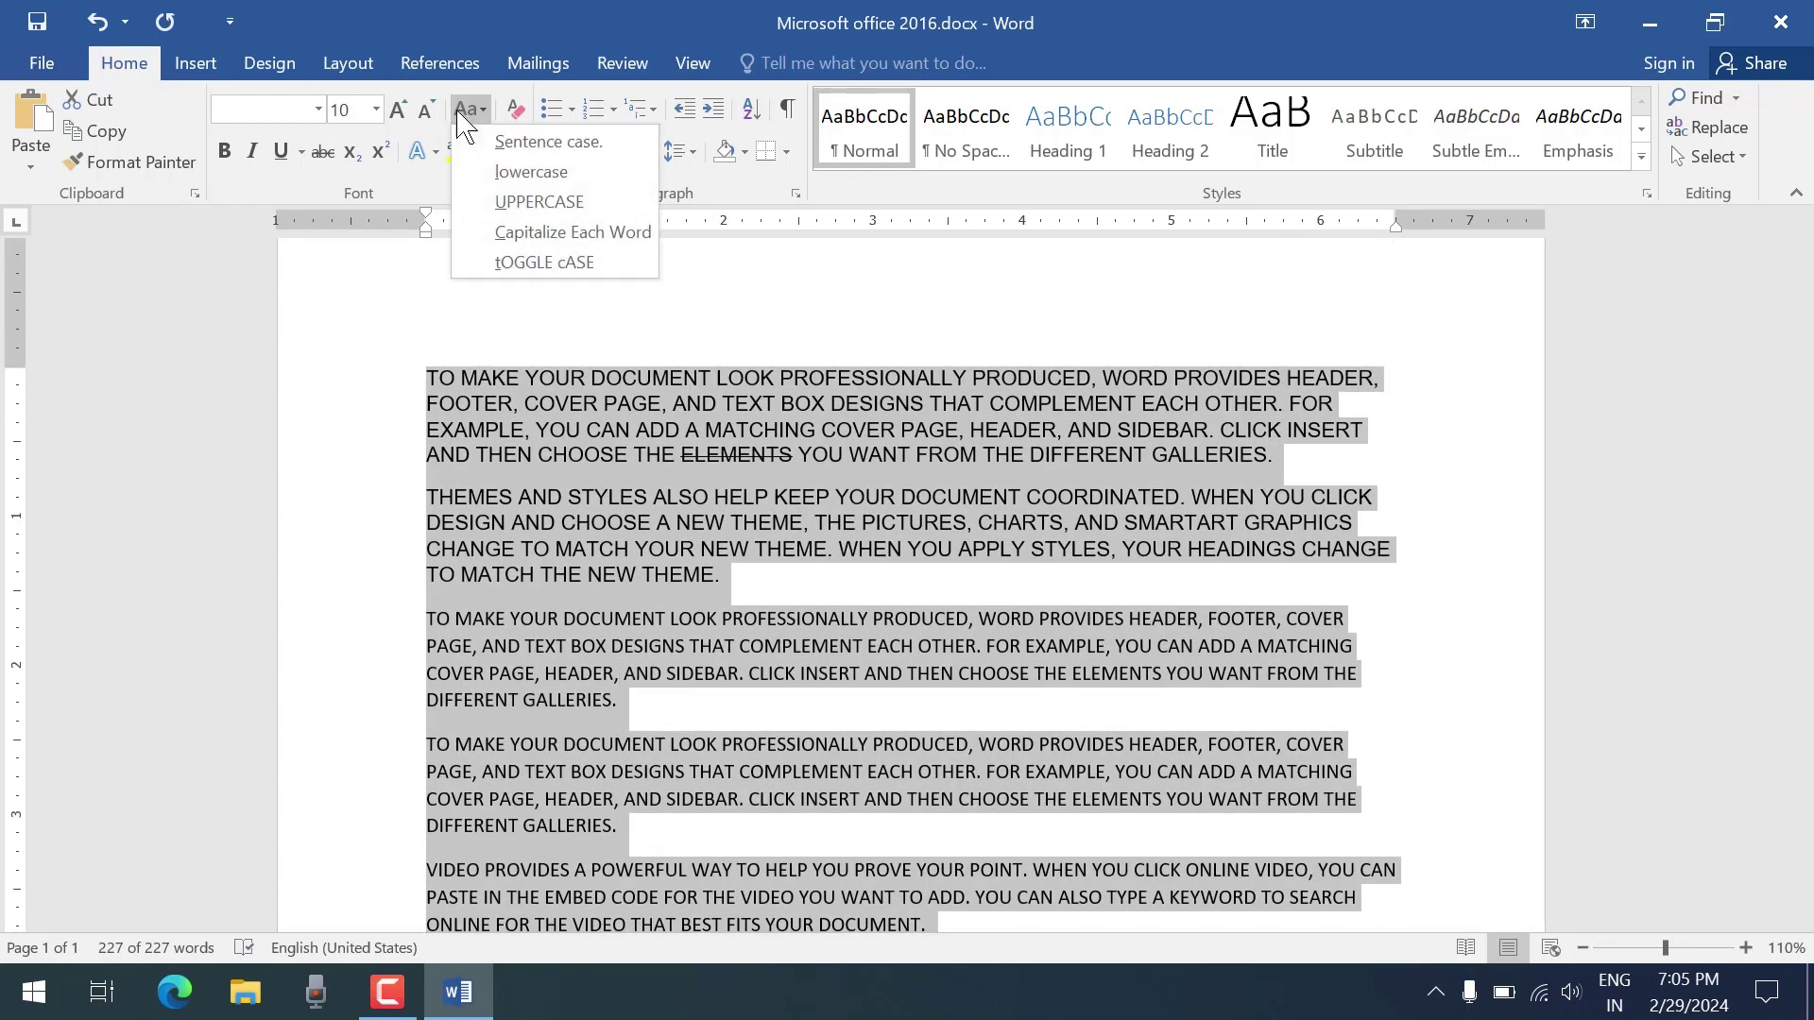
click(526, 237)
Try toggle case on the entire document text and undo it
scroll(642, 473, down, 2)
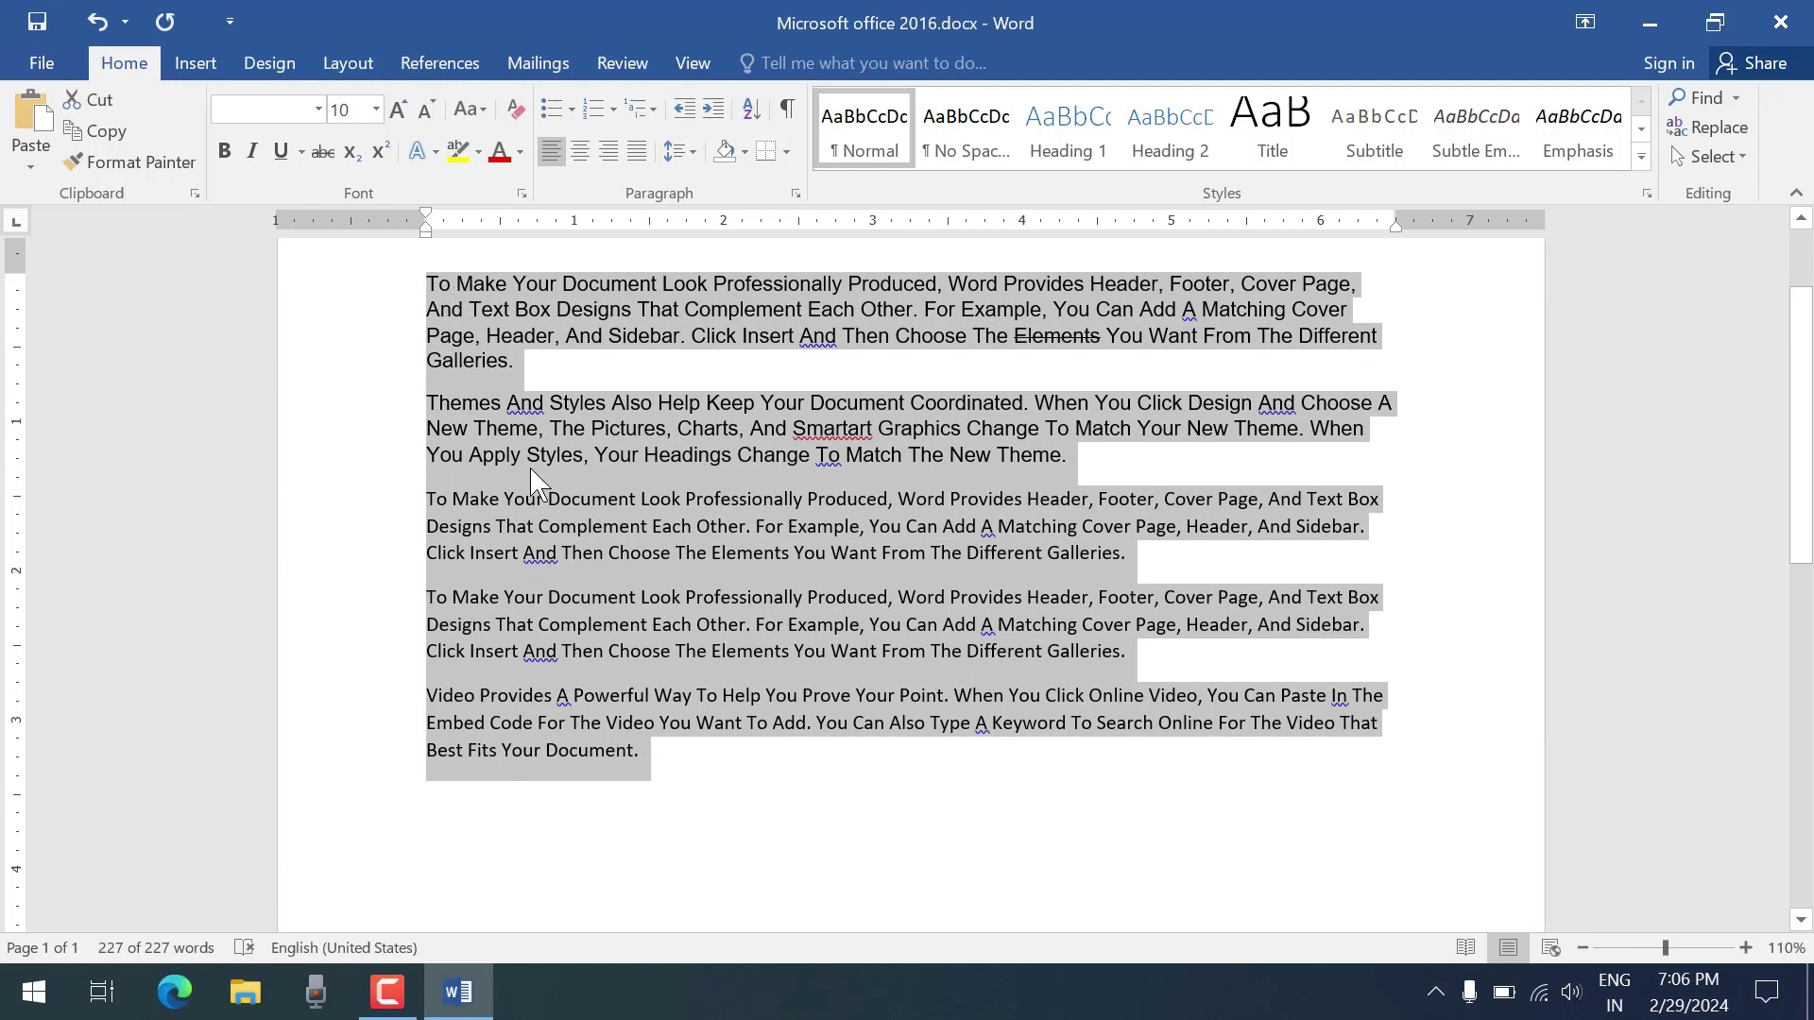
click(470, 109)
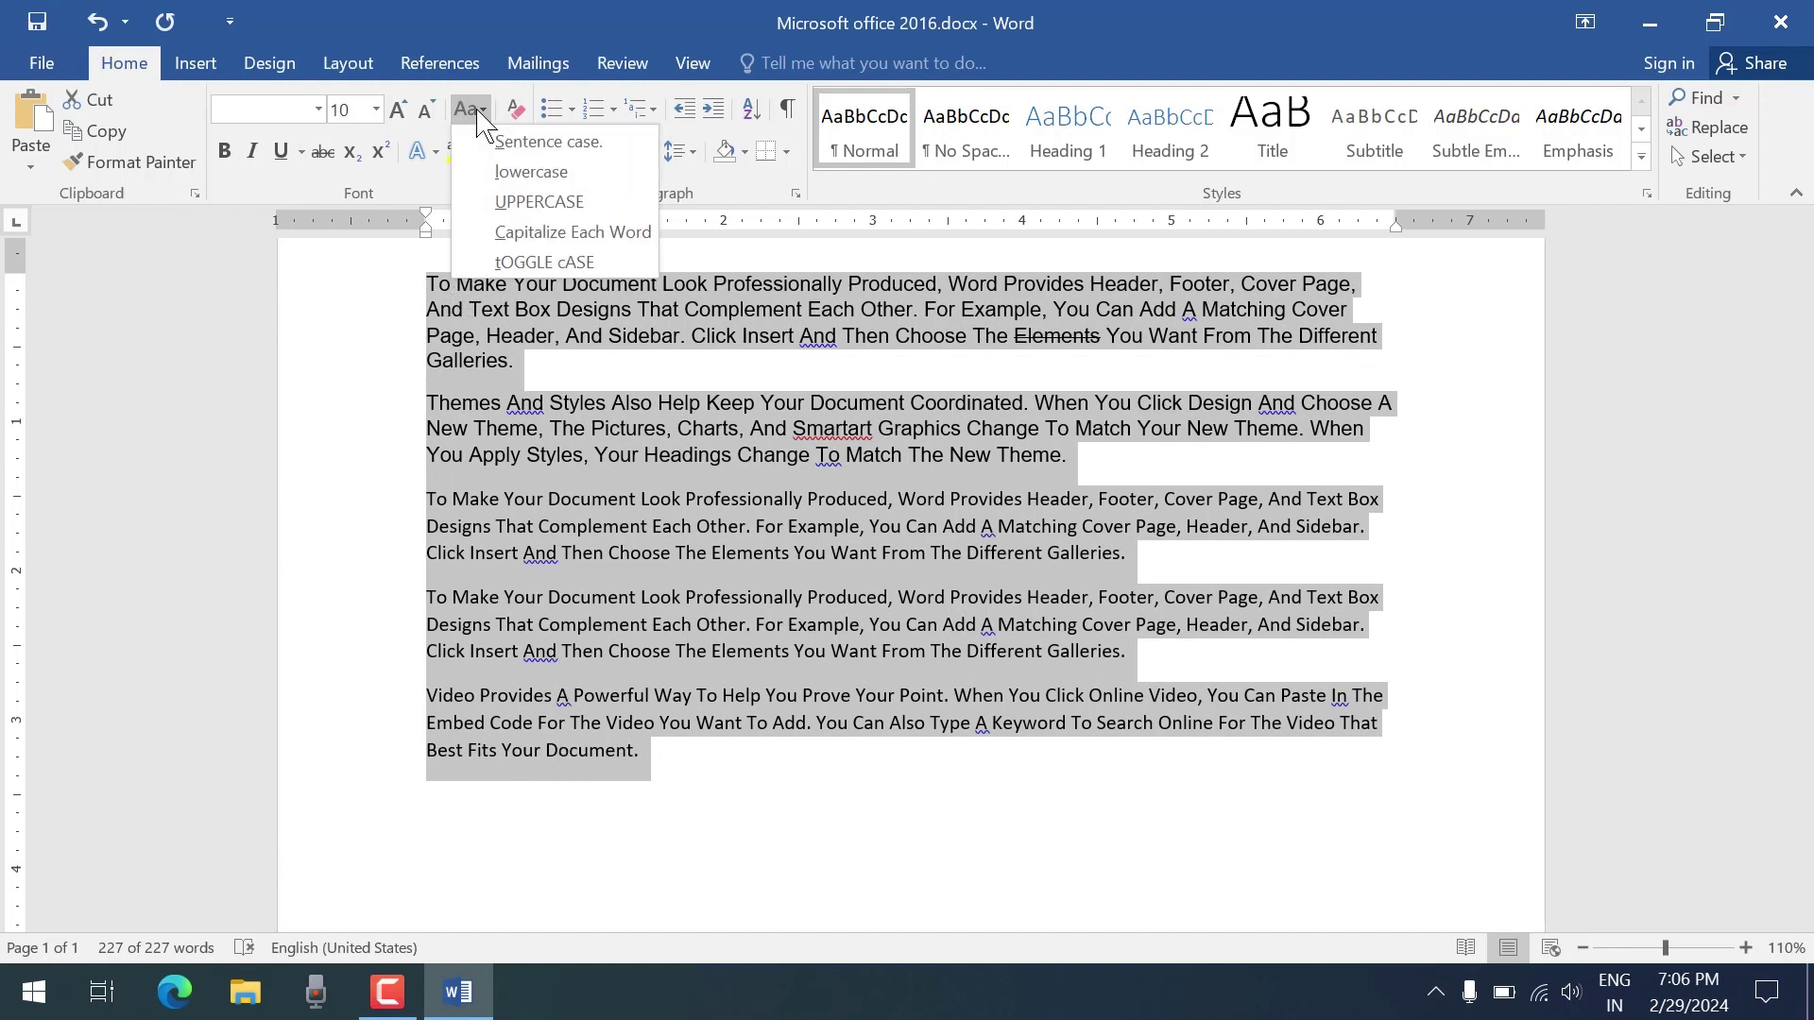
click(561, 269)
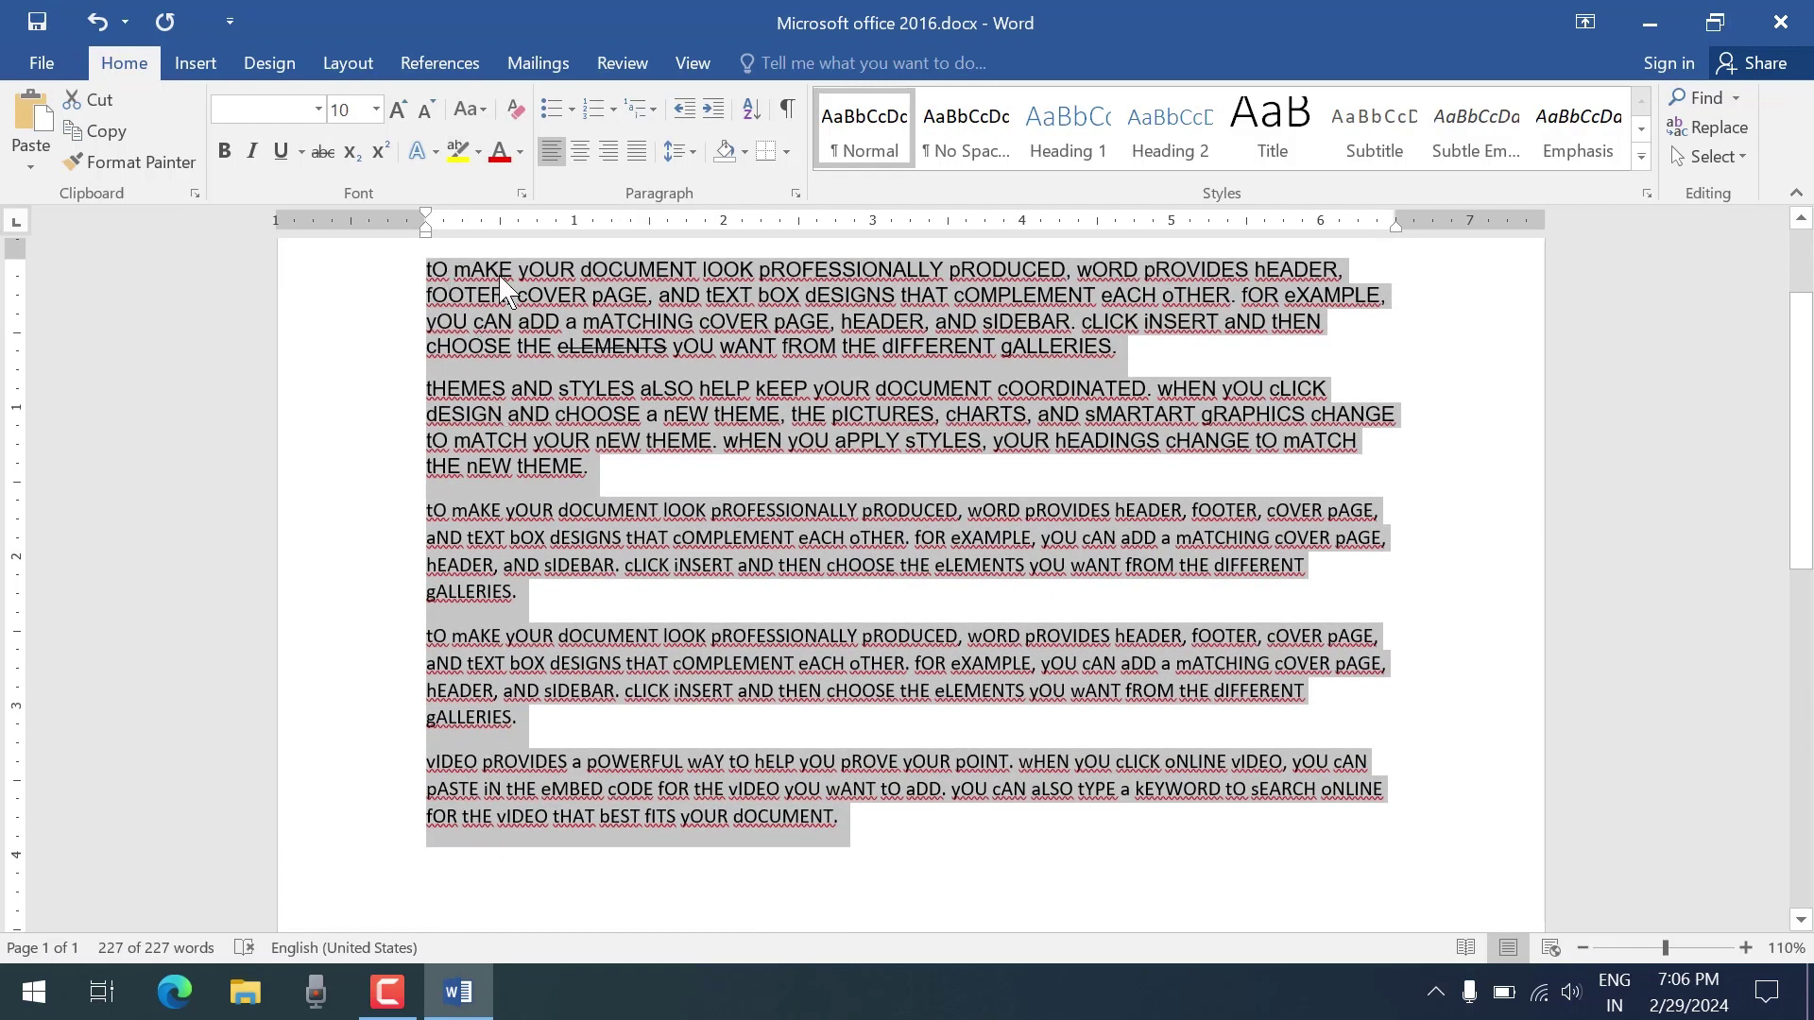
key(ctrl+z)
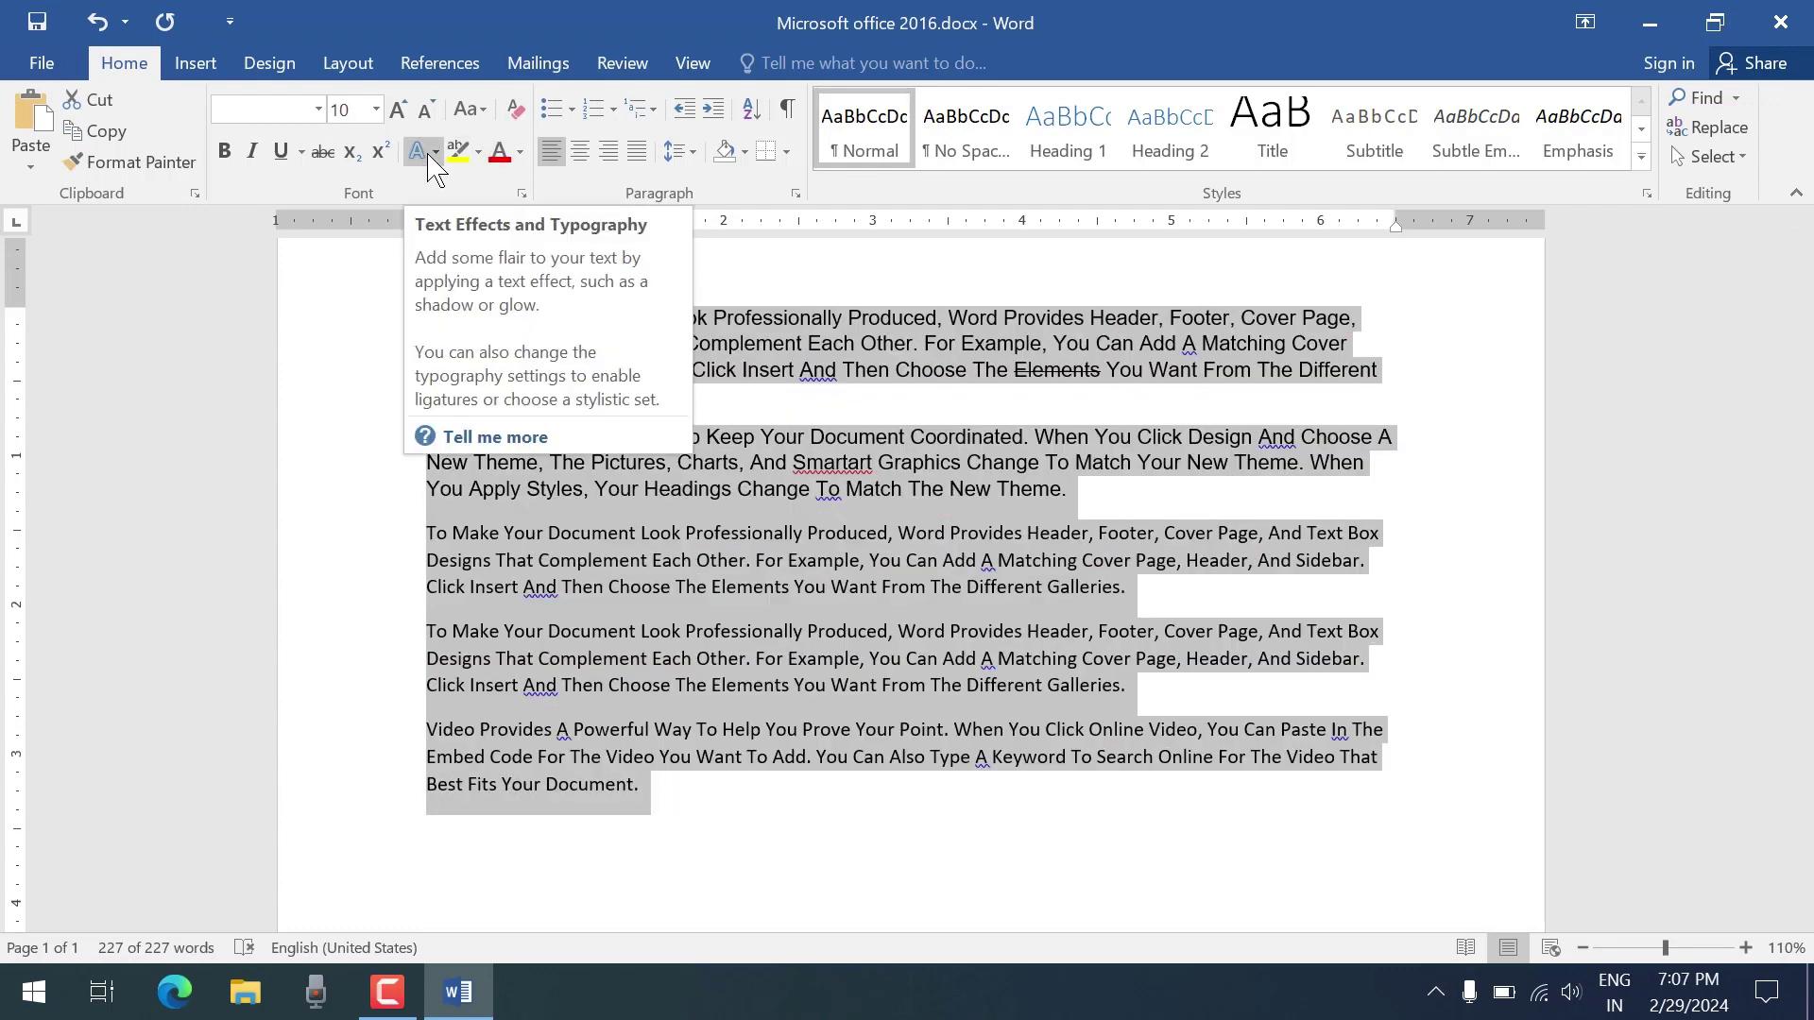
Apply the gold outlined text effect to the first paragraph
click(393, 438)
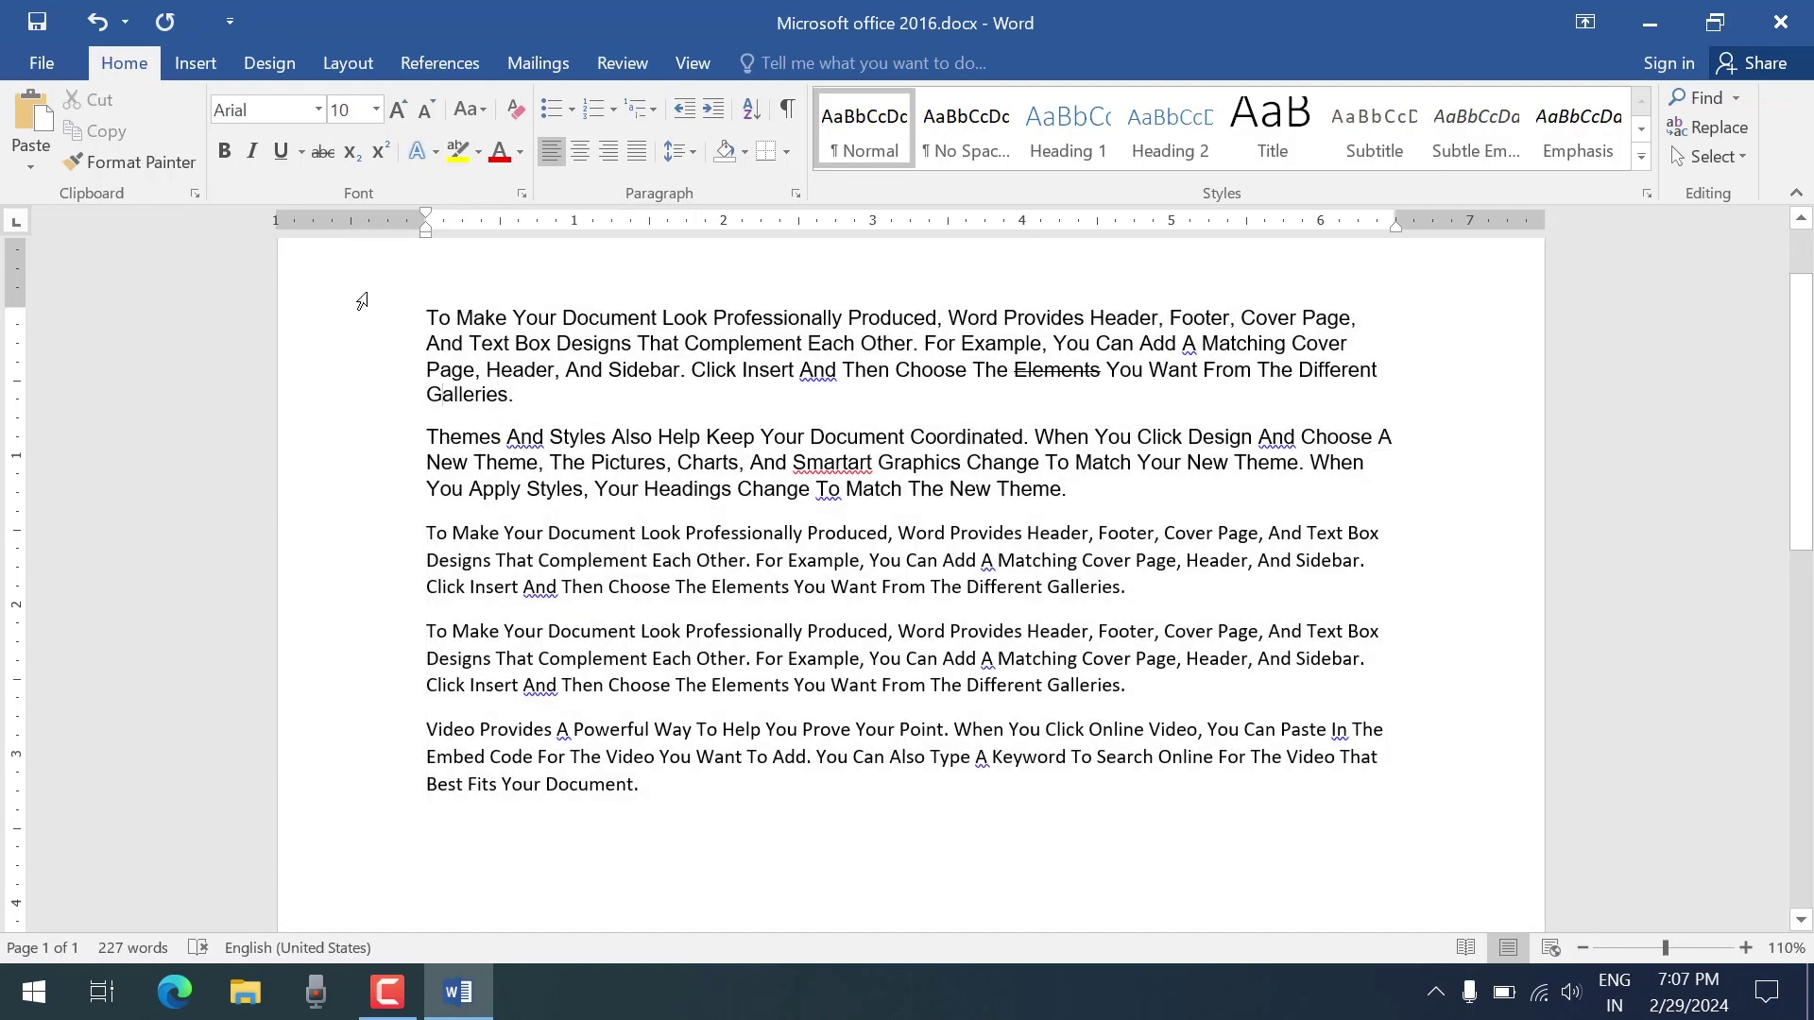
drag(362, 315, 397, 395)
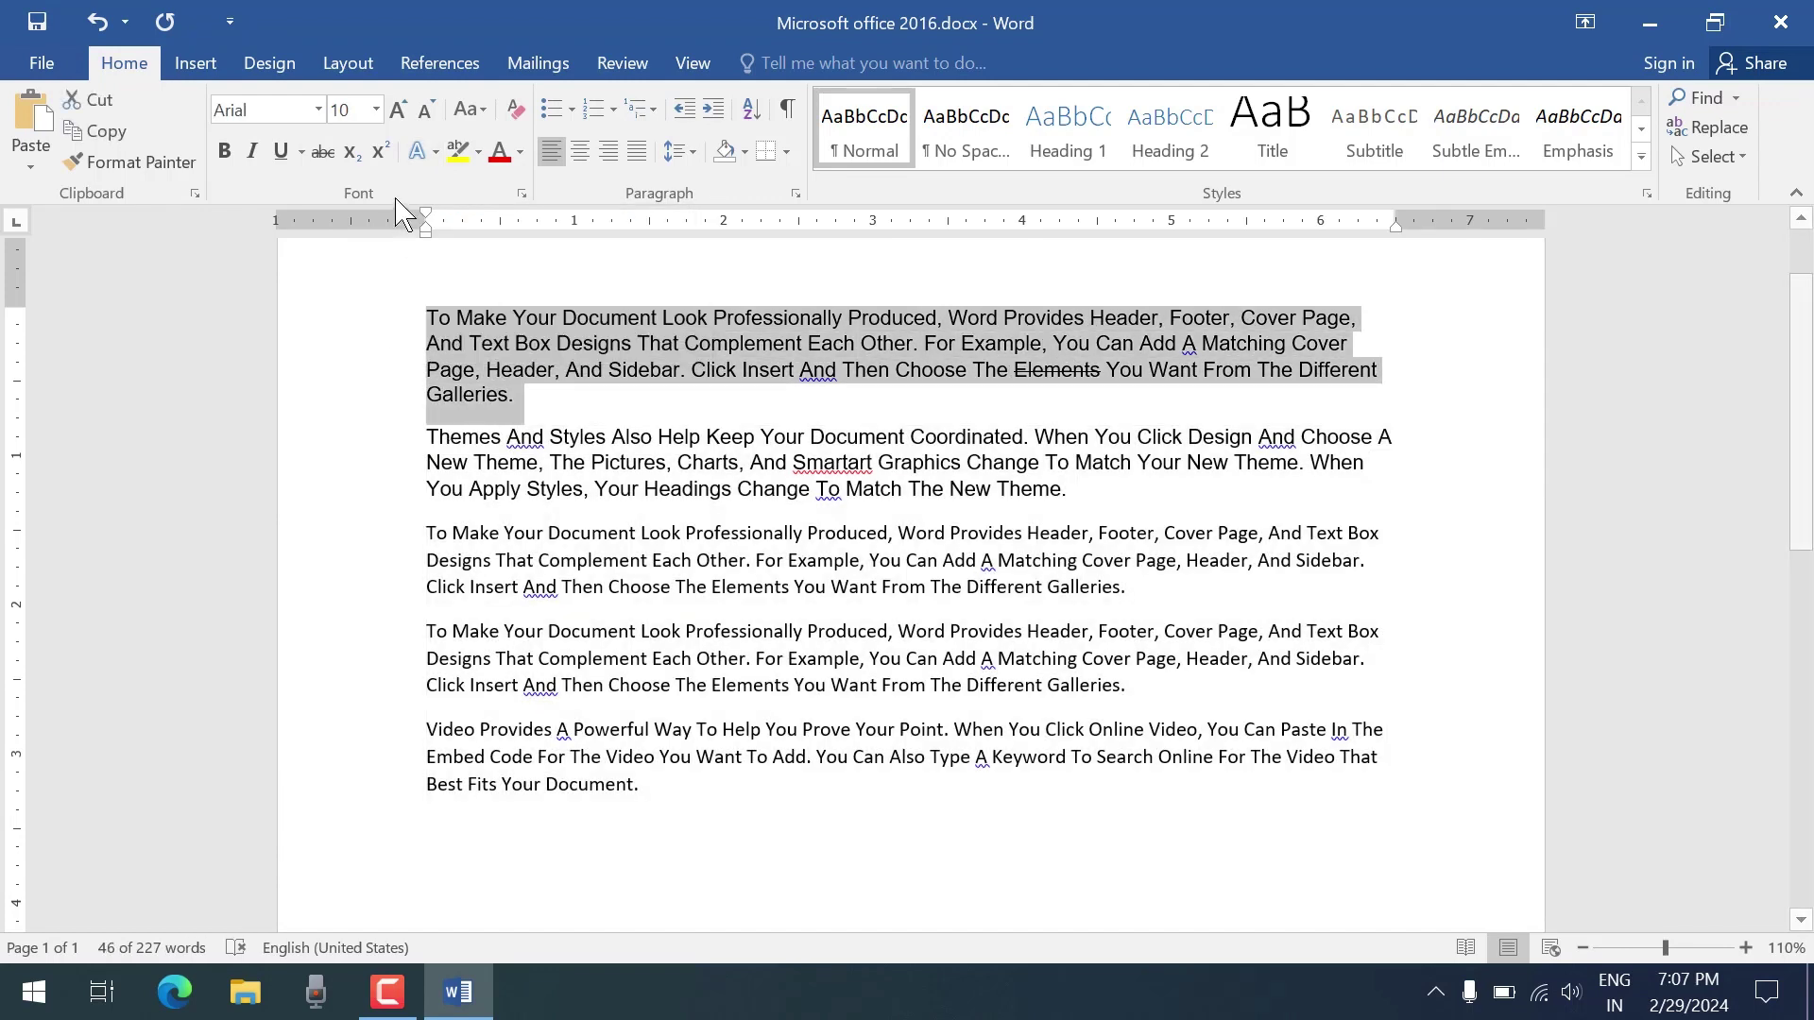
click(423, 153)
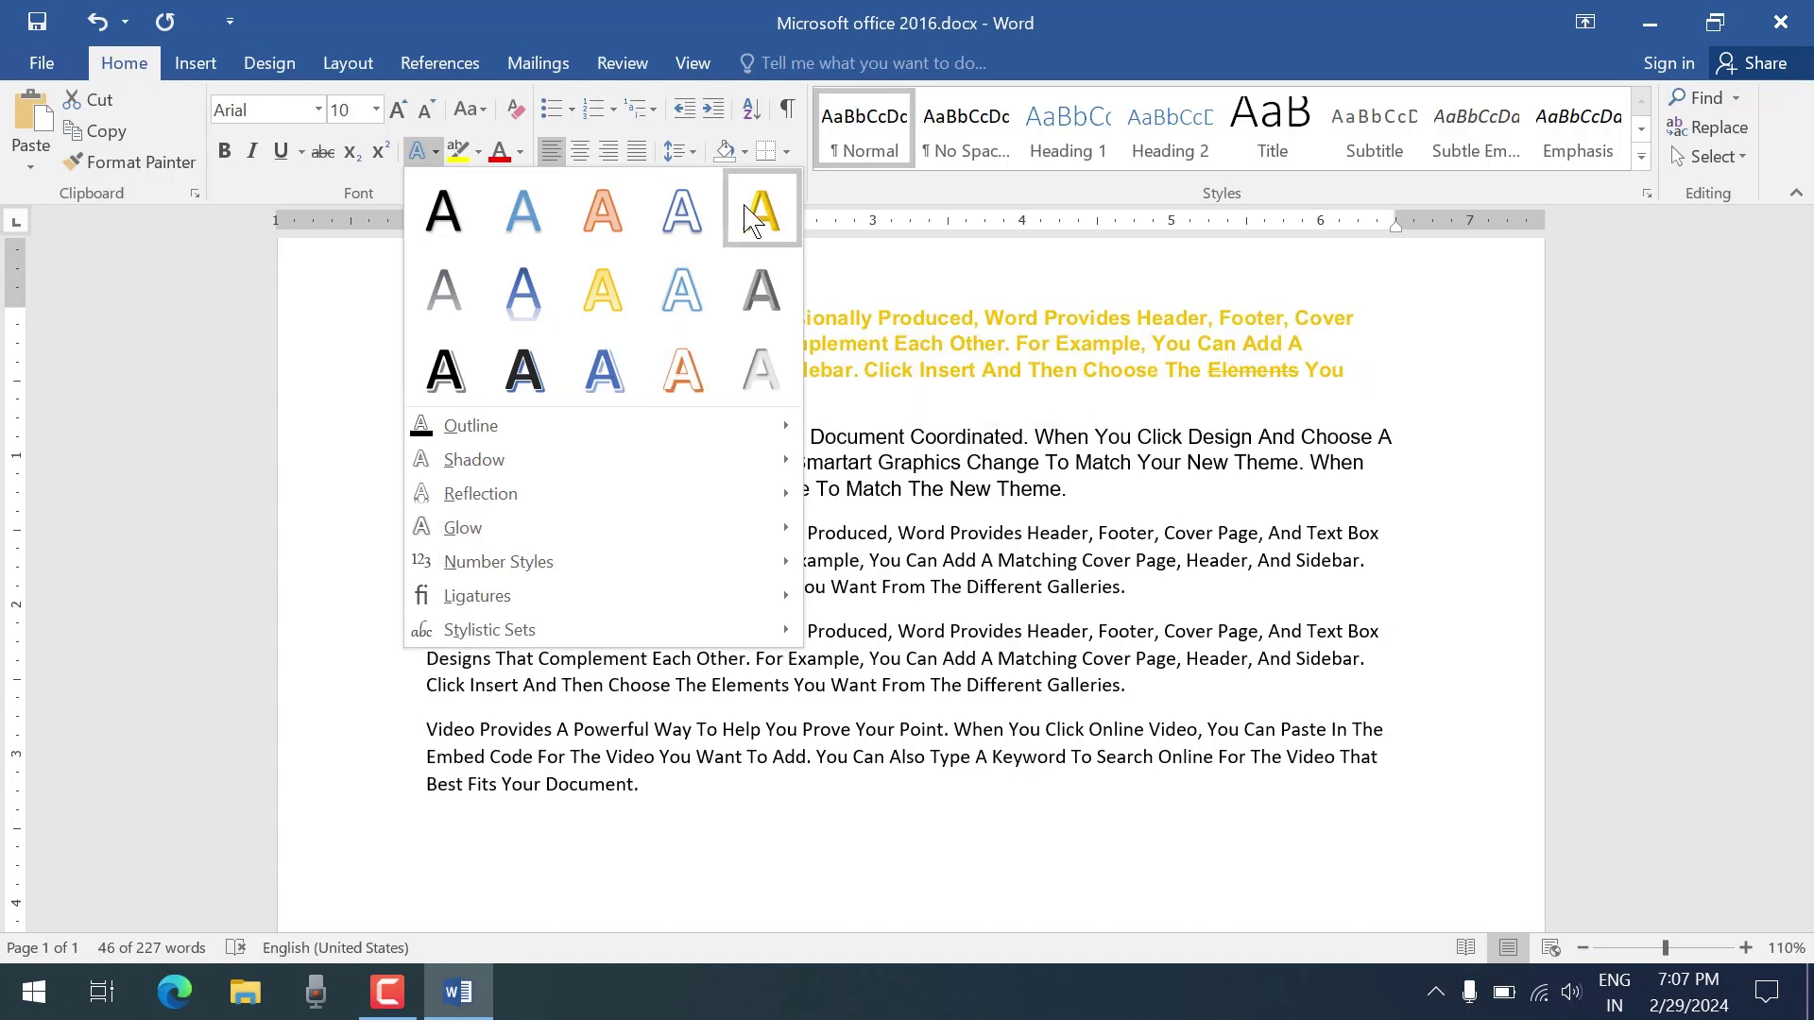
click(602, 288)
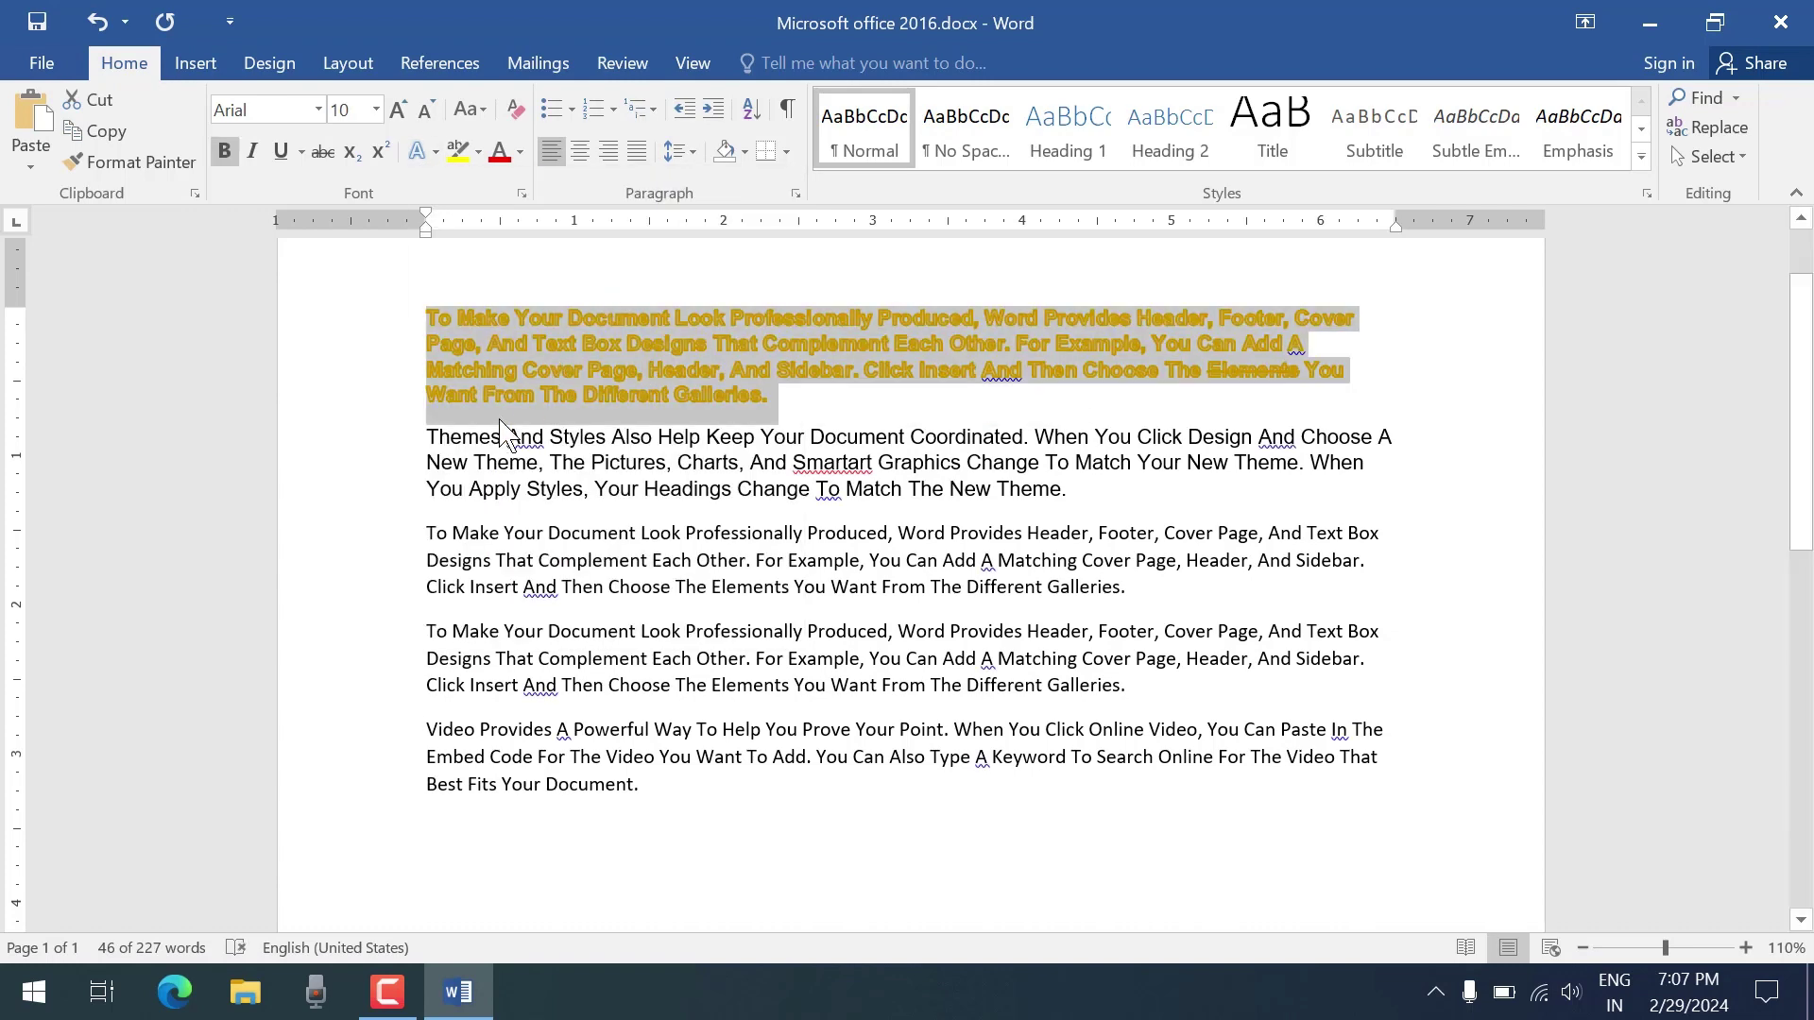
Examine the outline, shadow, reflection, glow, number style, ligature and stylistic set options available for the first paragraph's text
click(422, 151)
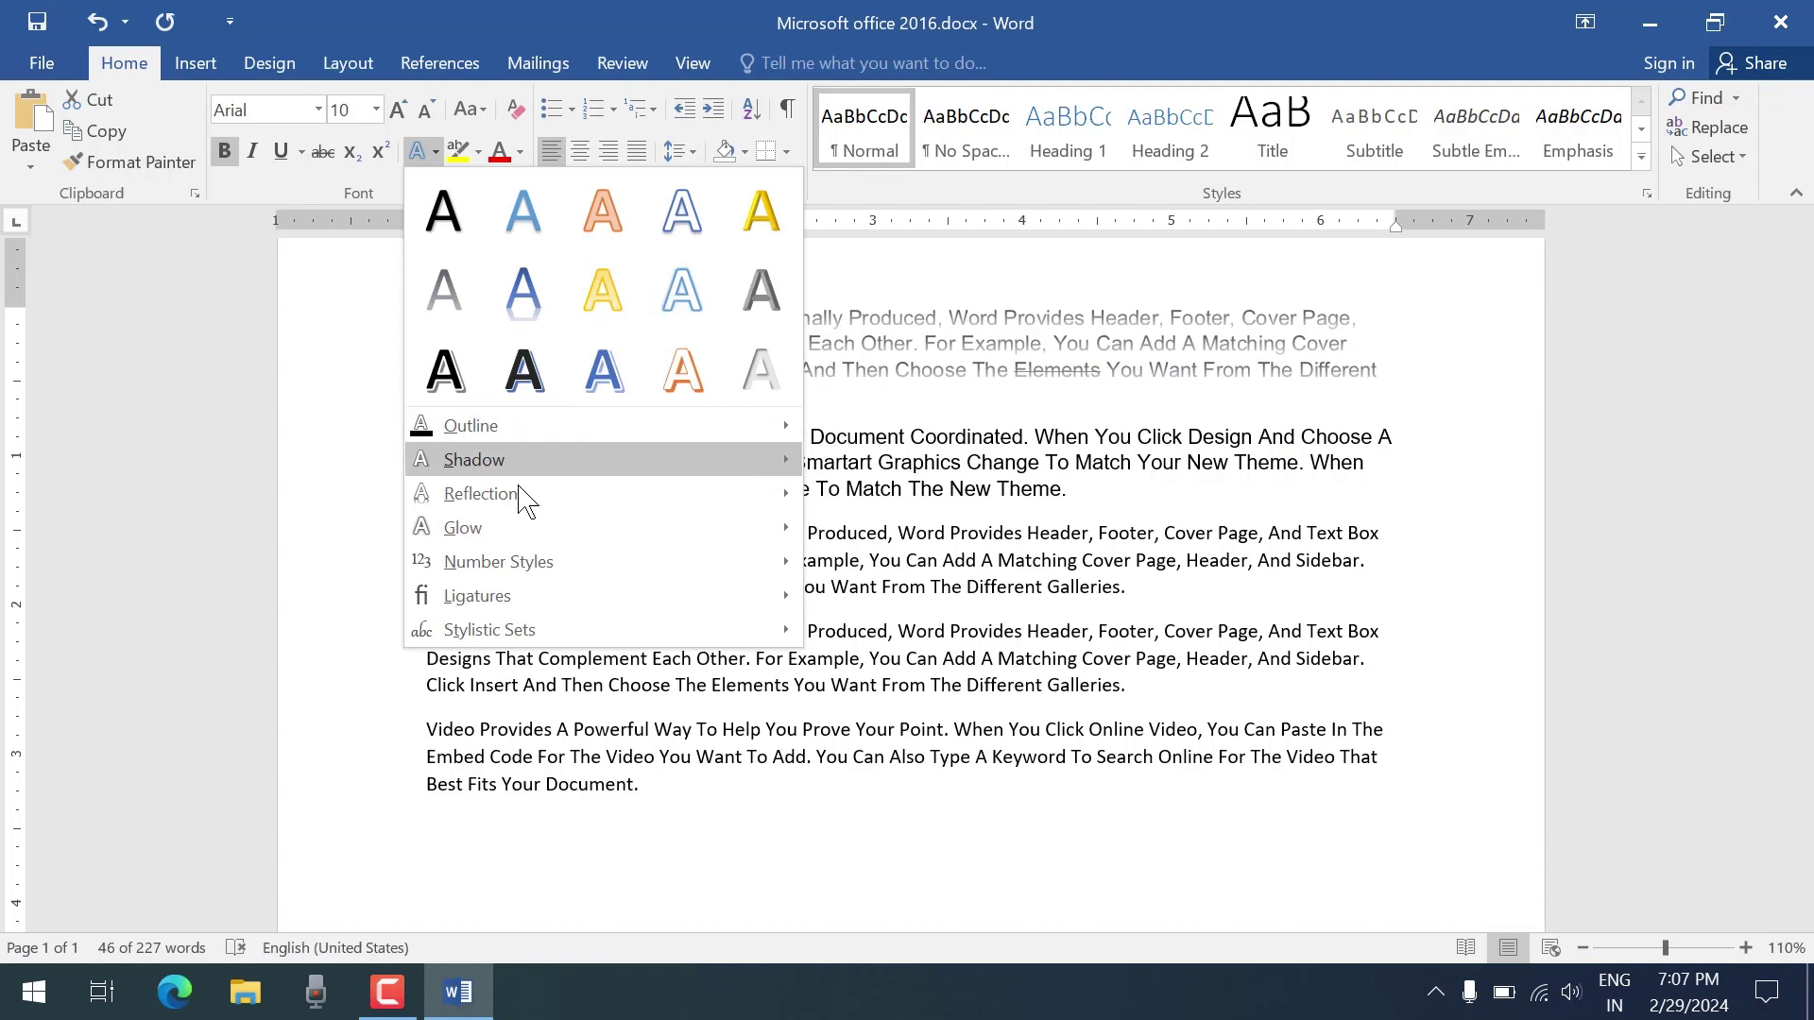
mouse_move(491, 427)
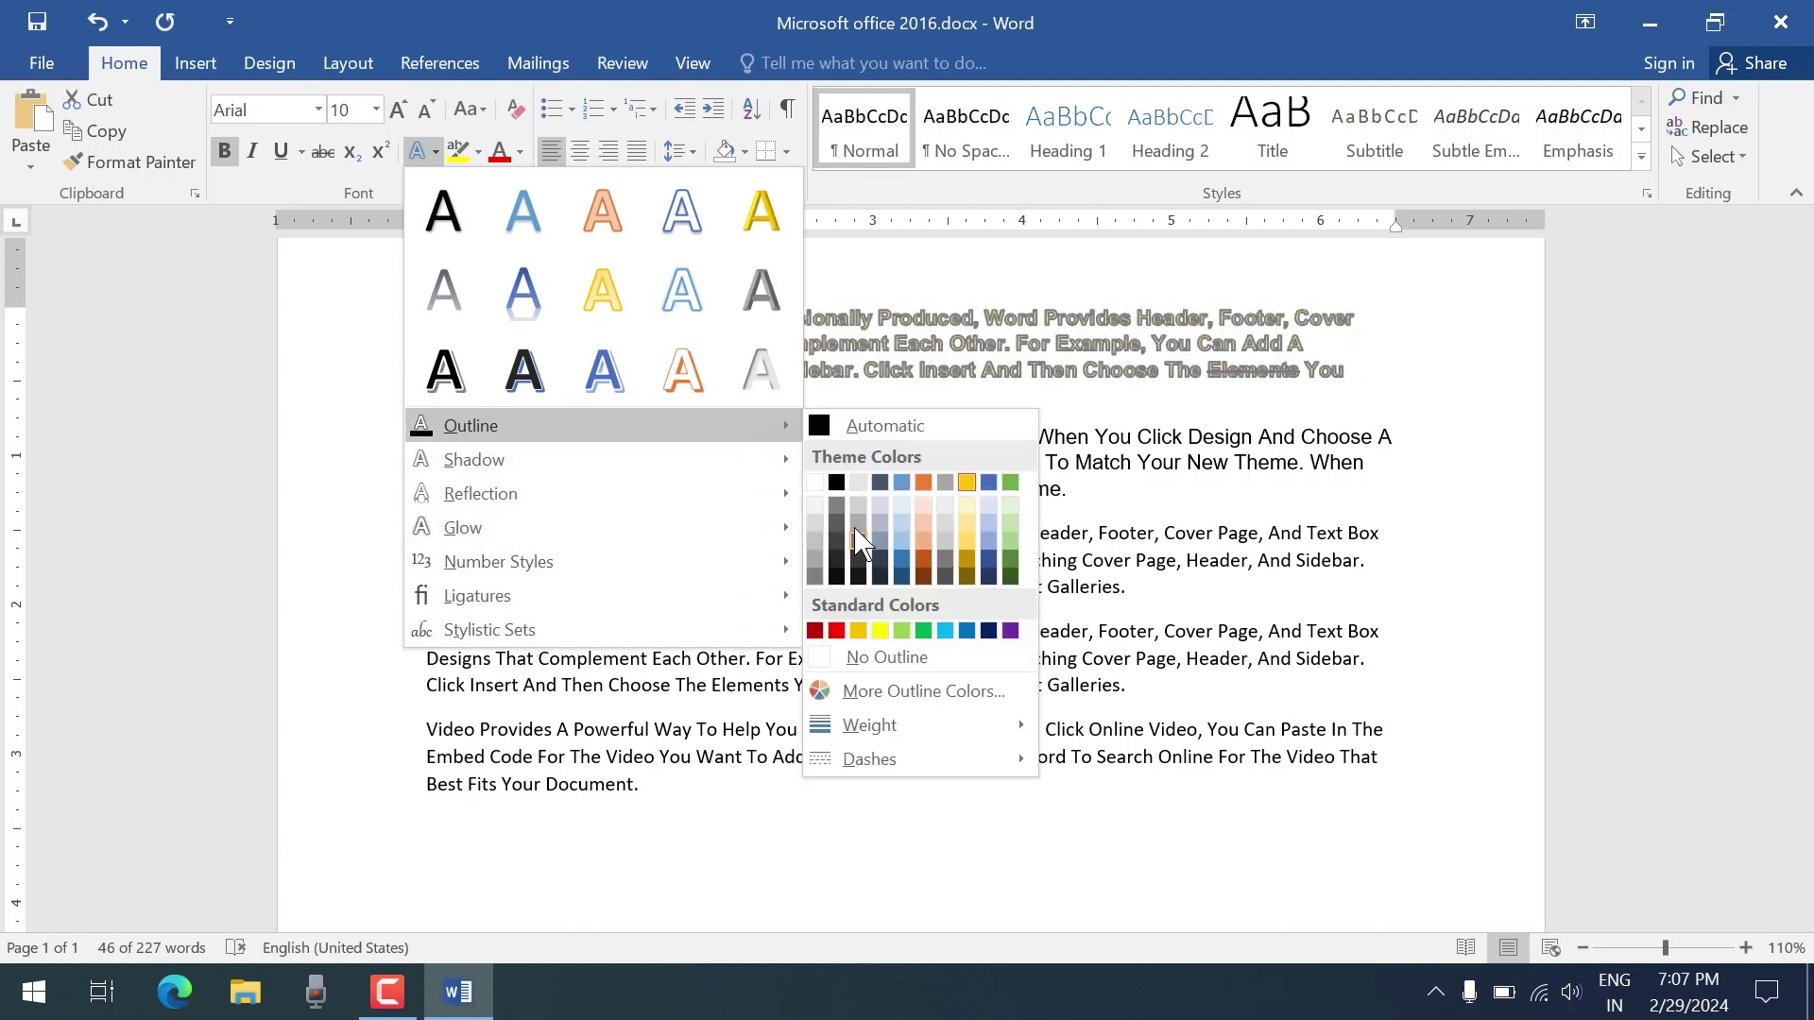
mouse_move(756, 460)
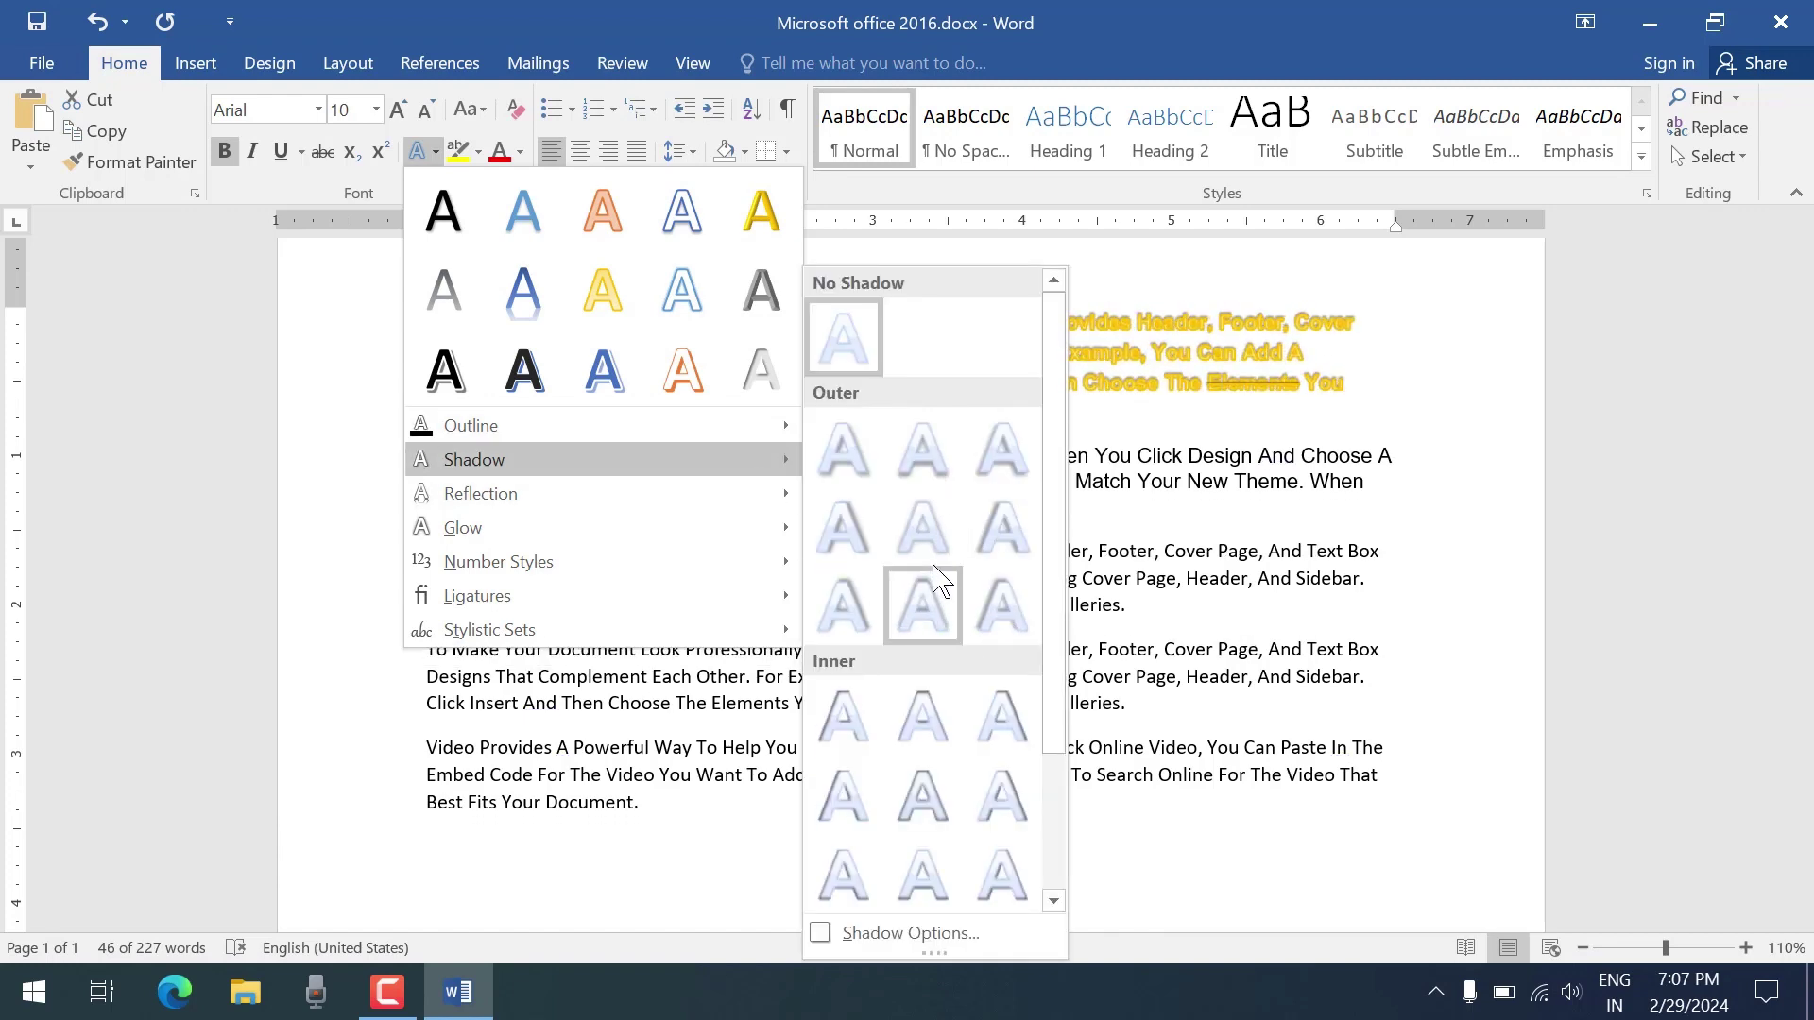
mouse_move(742, 491)
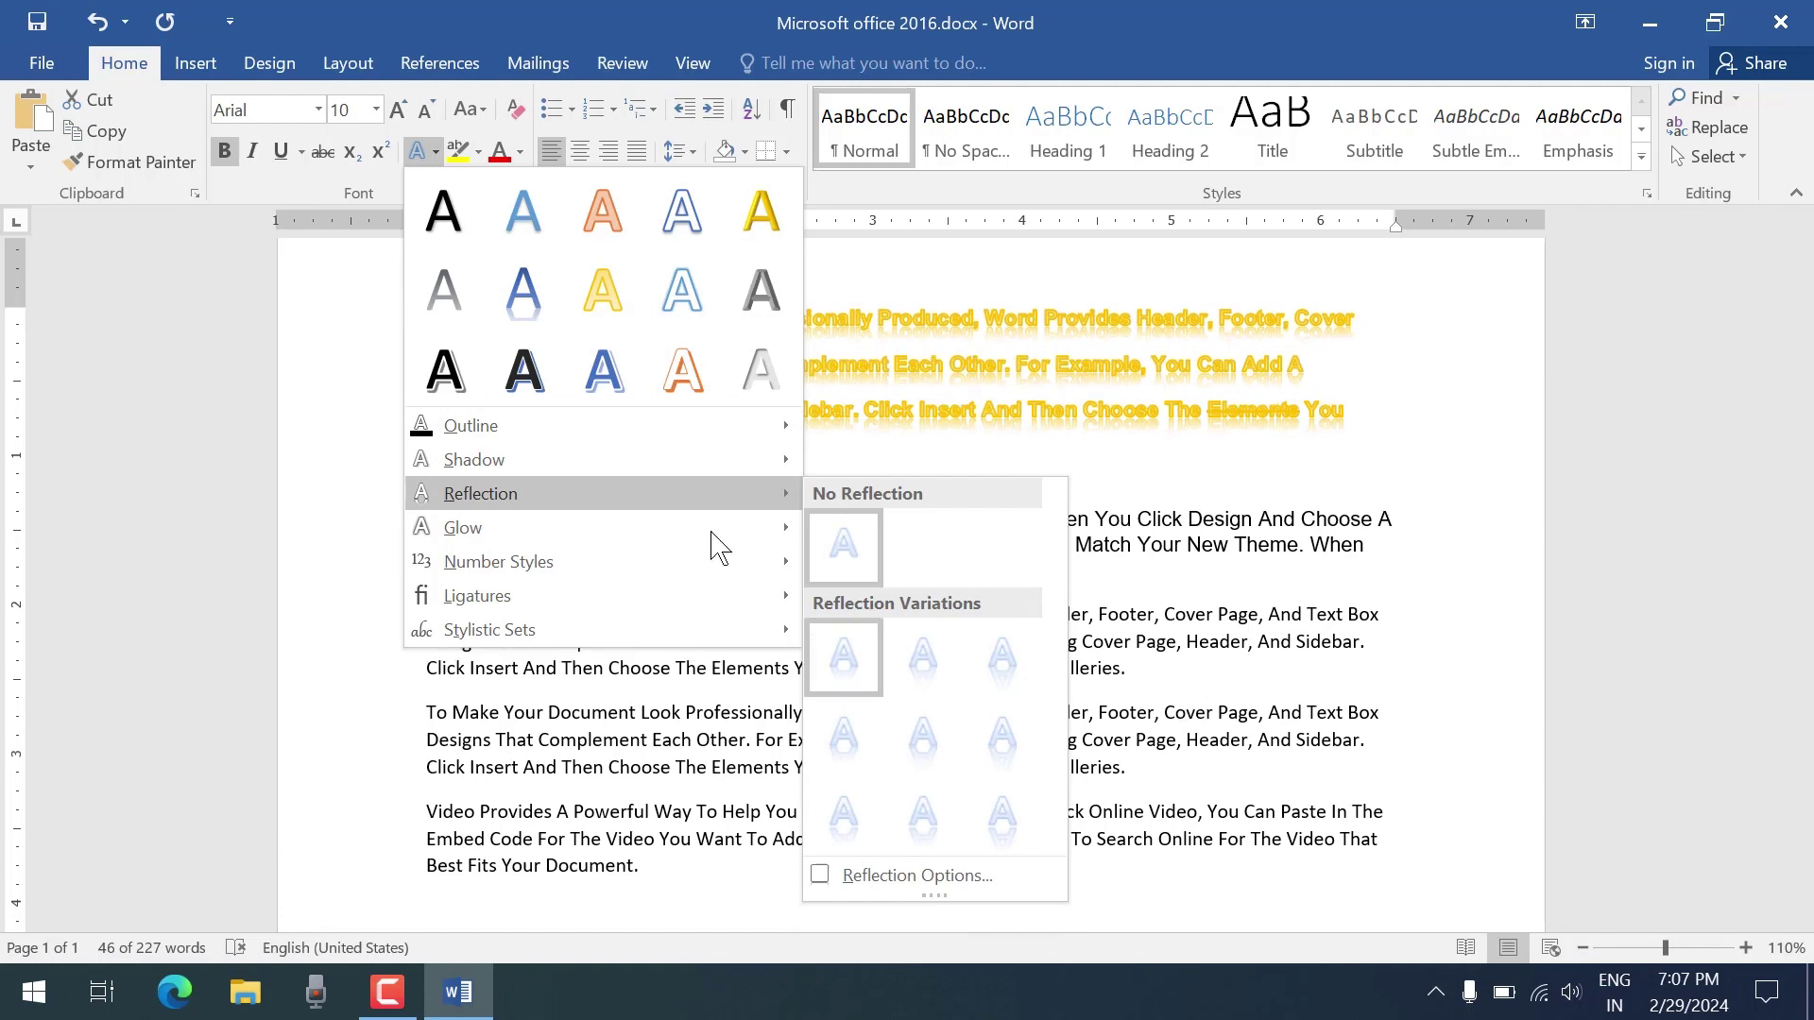
mouse_move(718, 531)
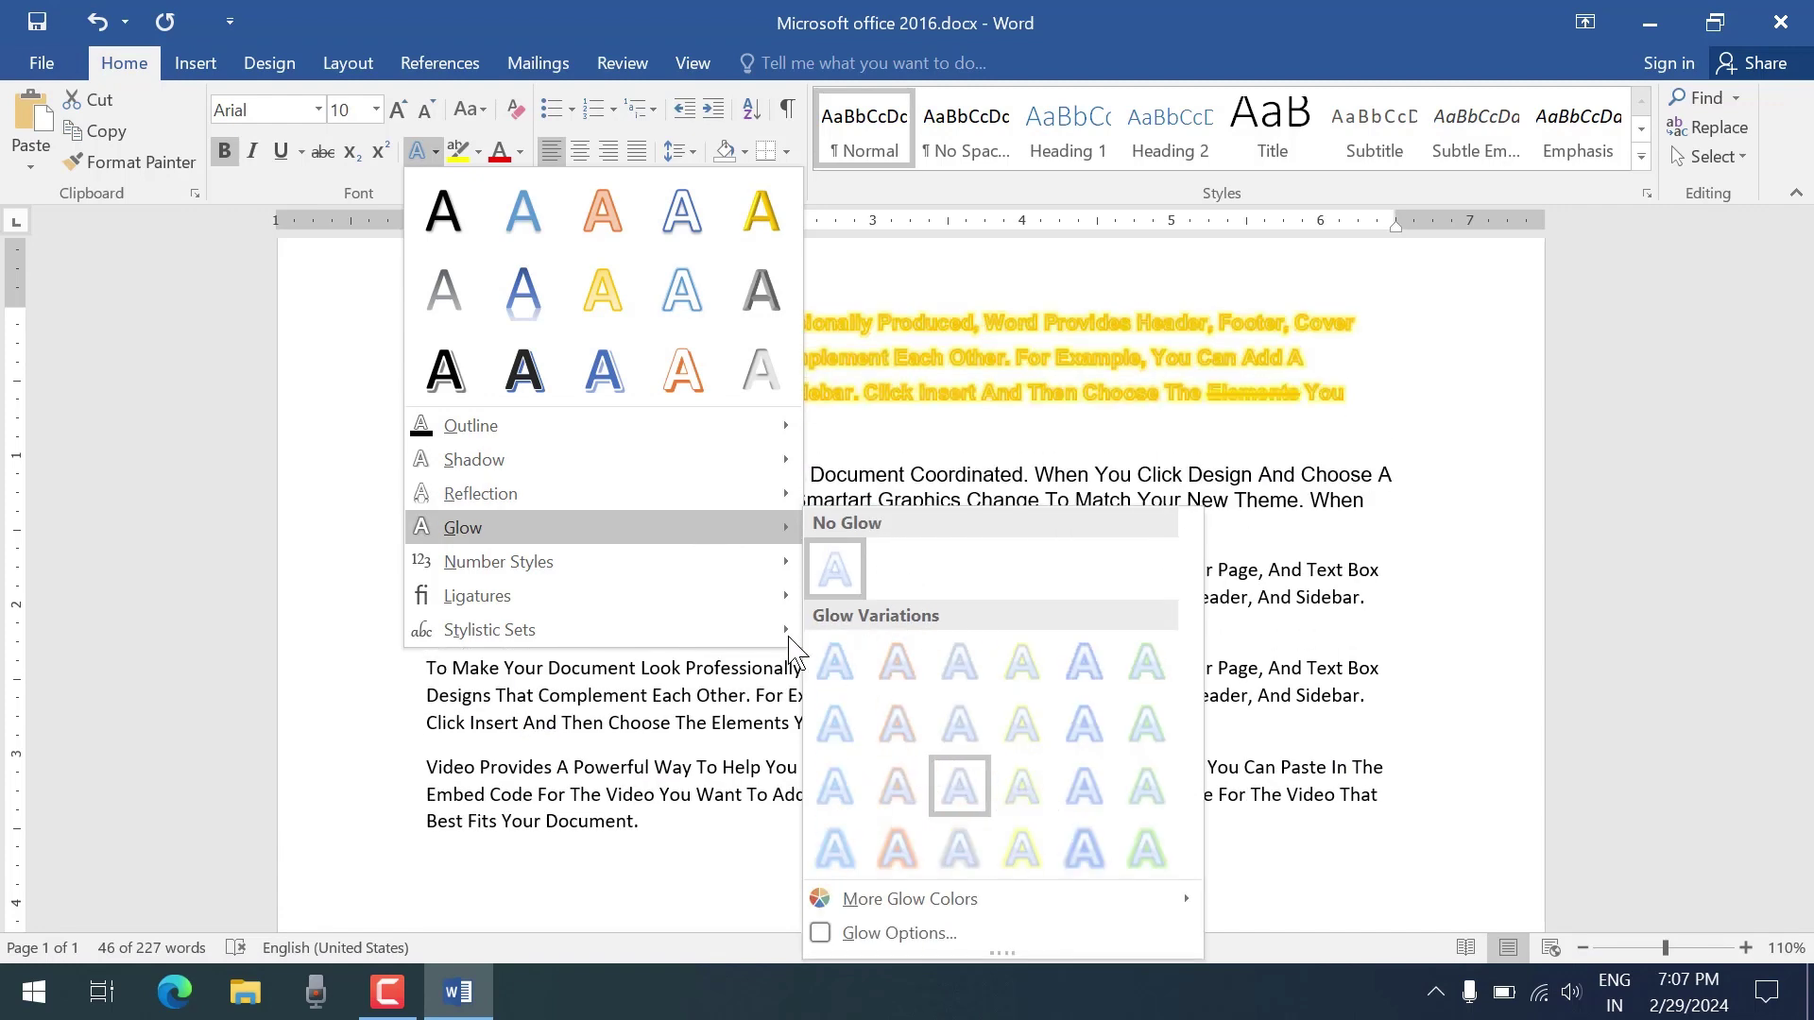
mouse_move(682, 567)
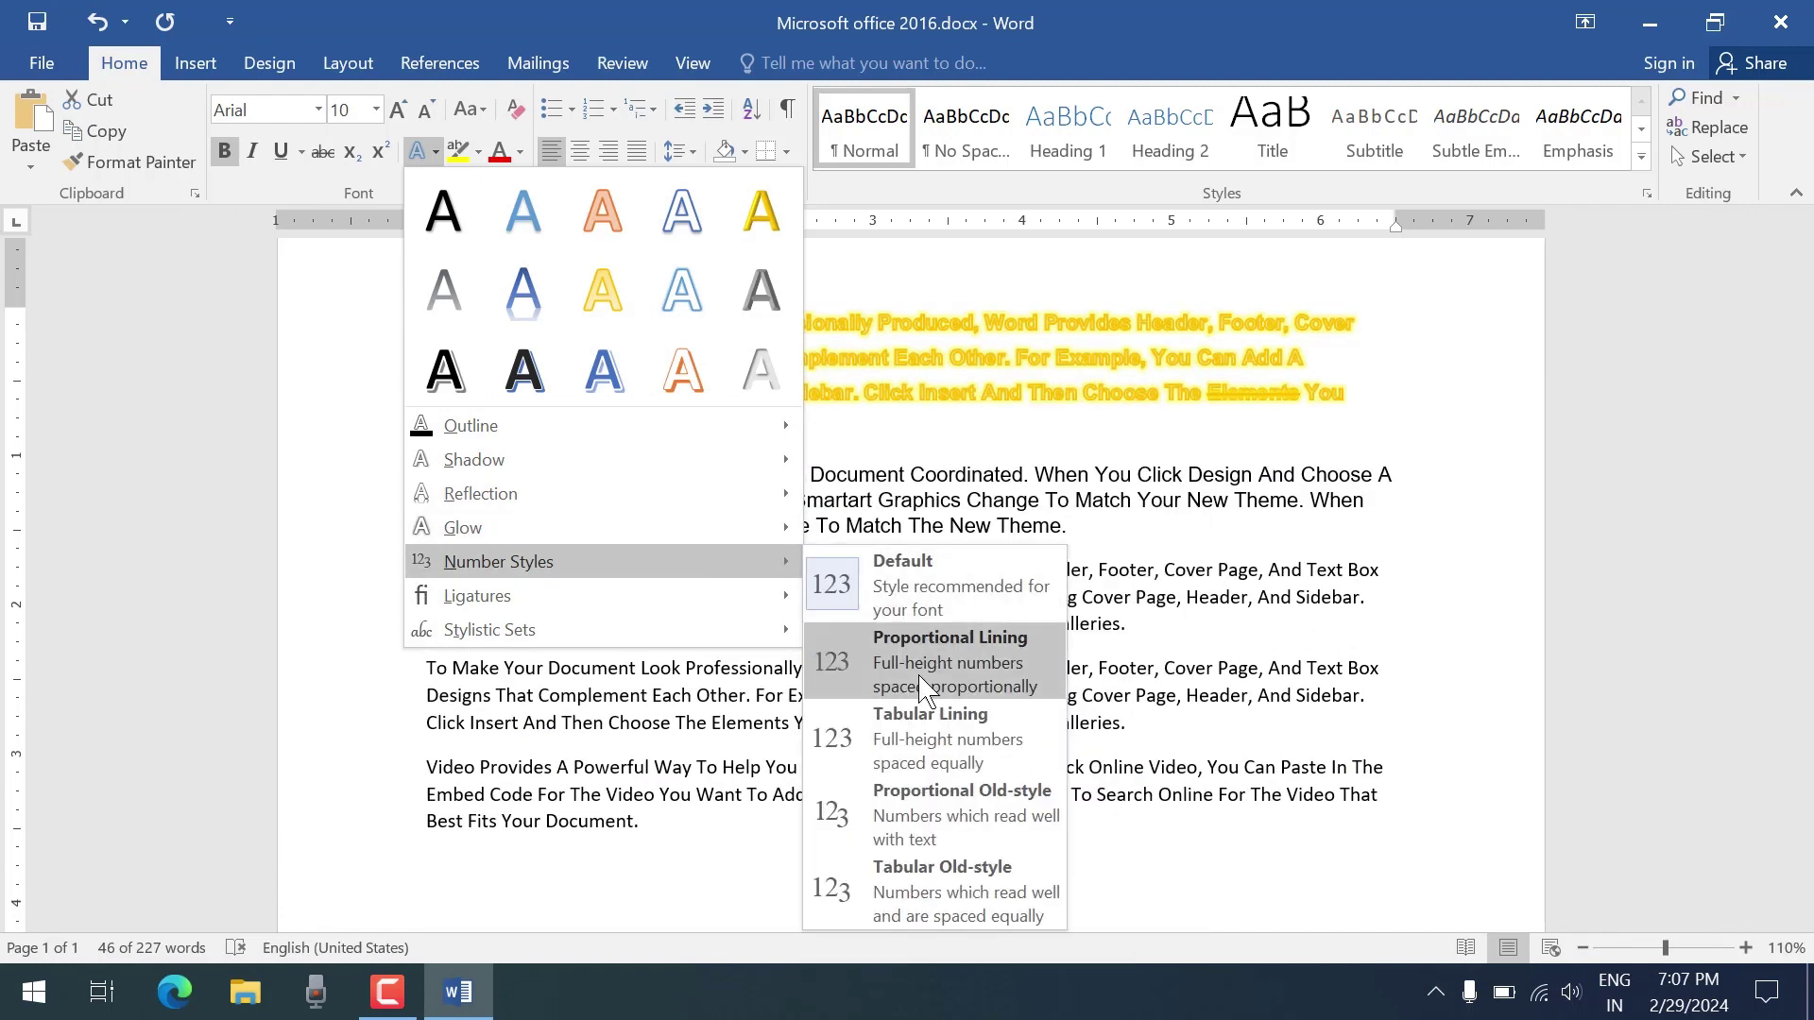
mouse_move(680, 628)
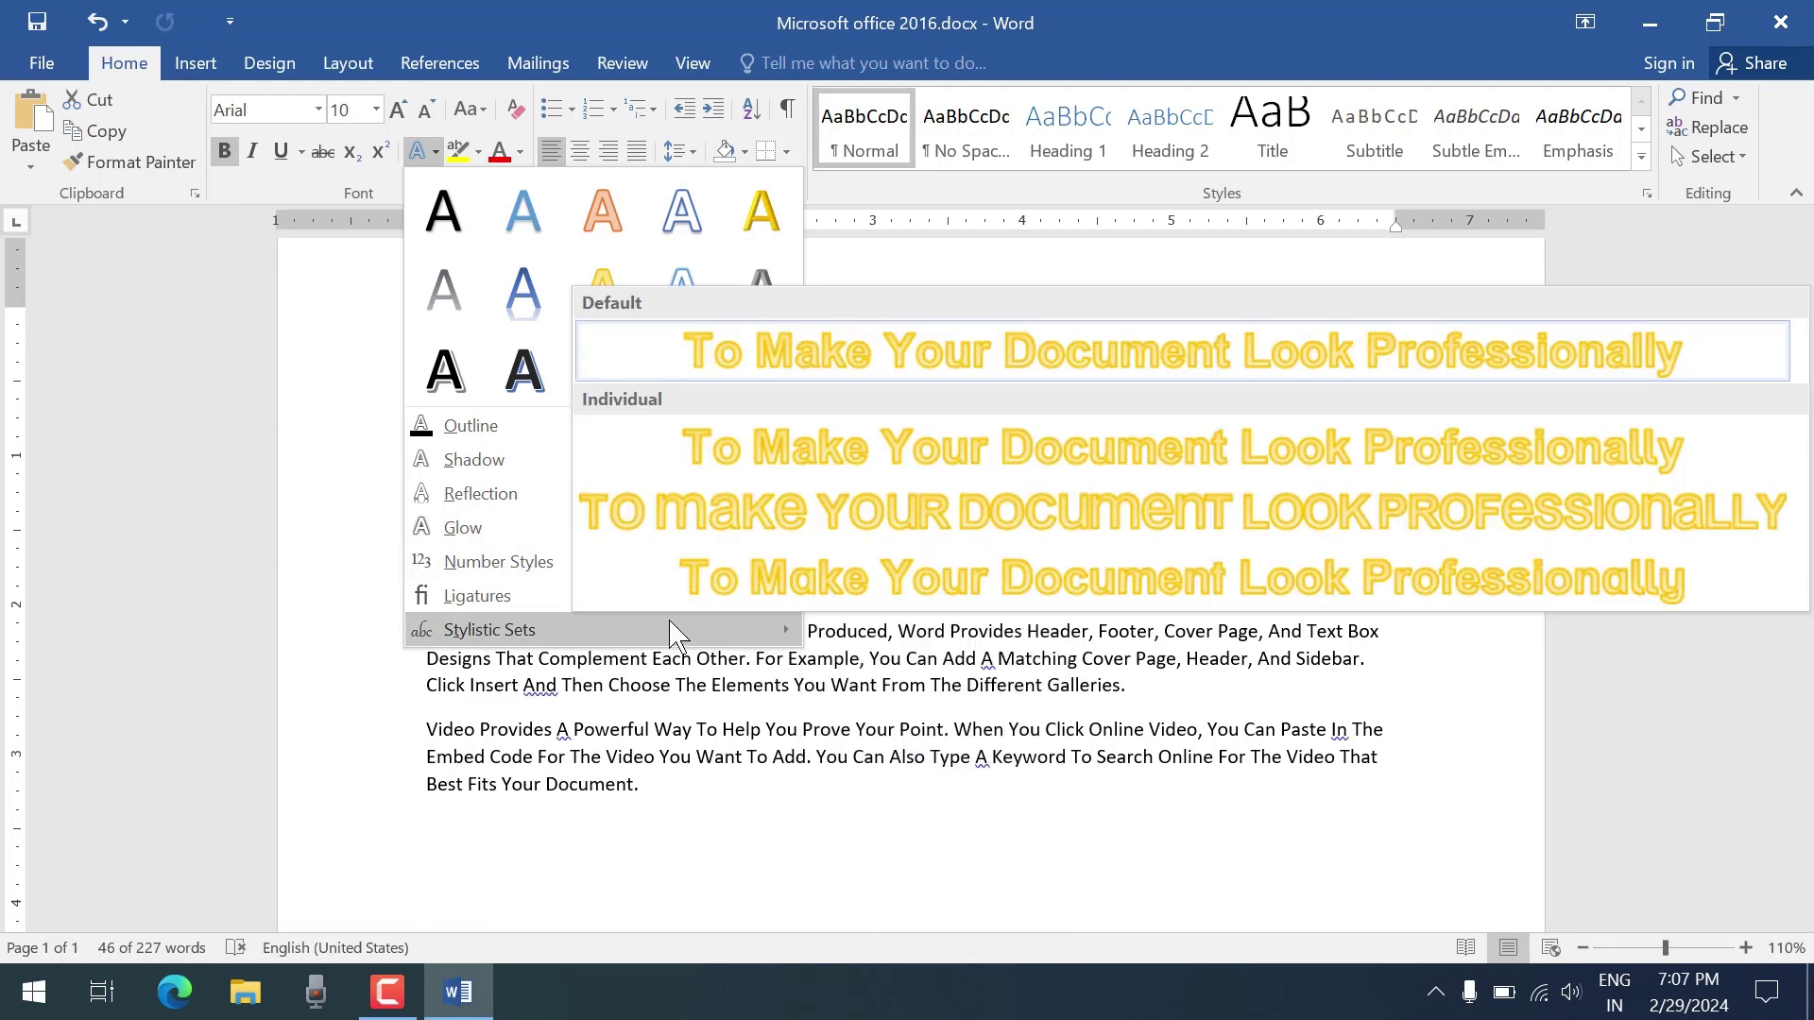
mouse_move(521, 605)
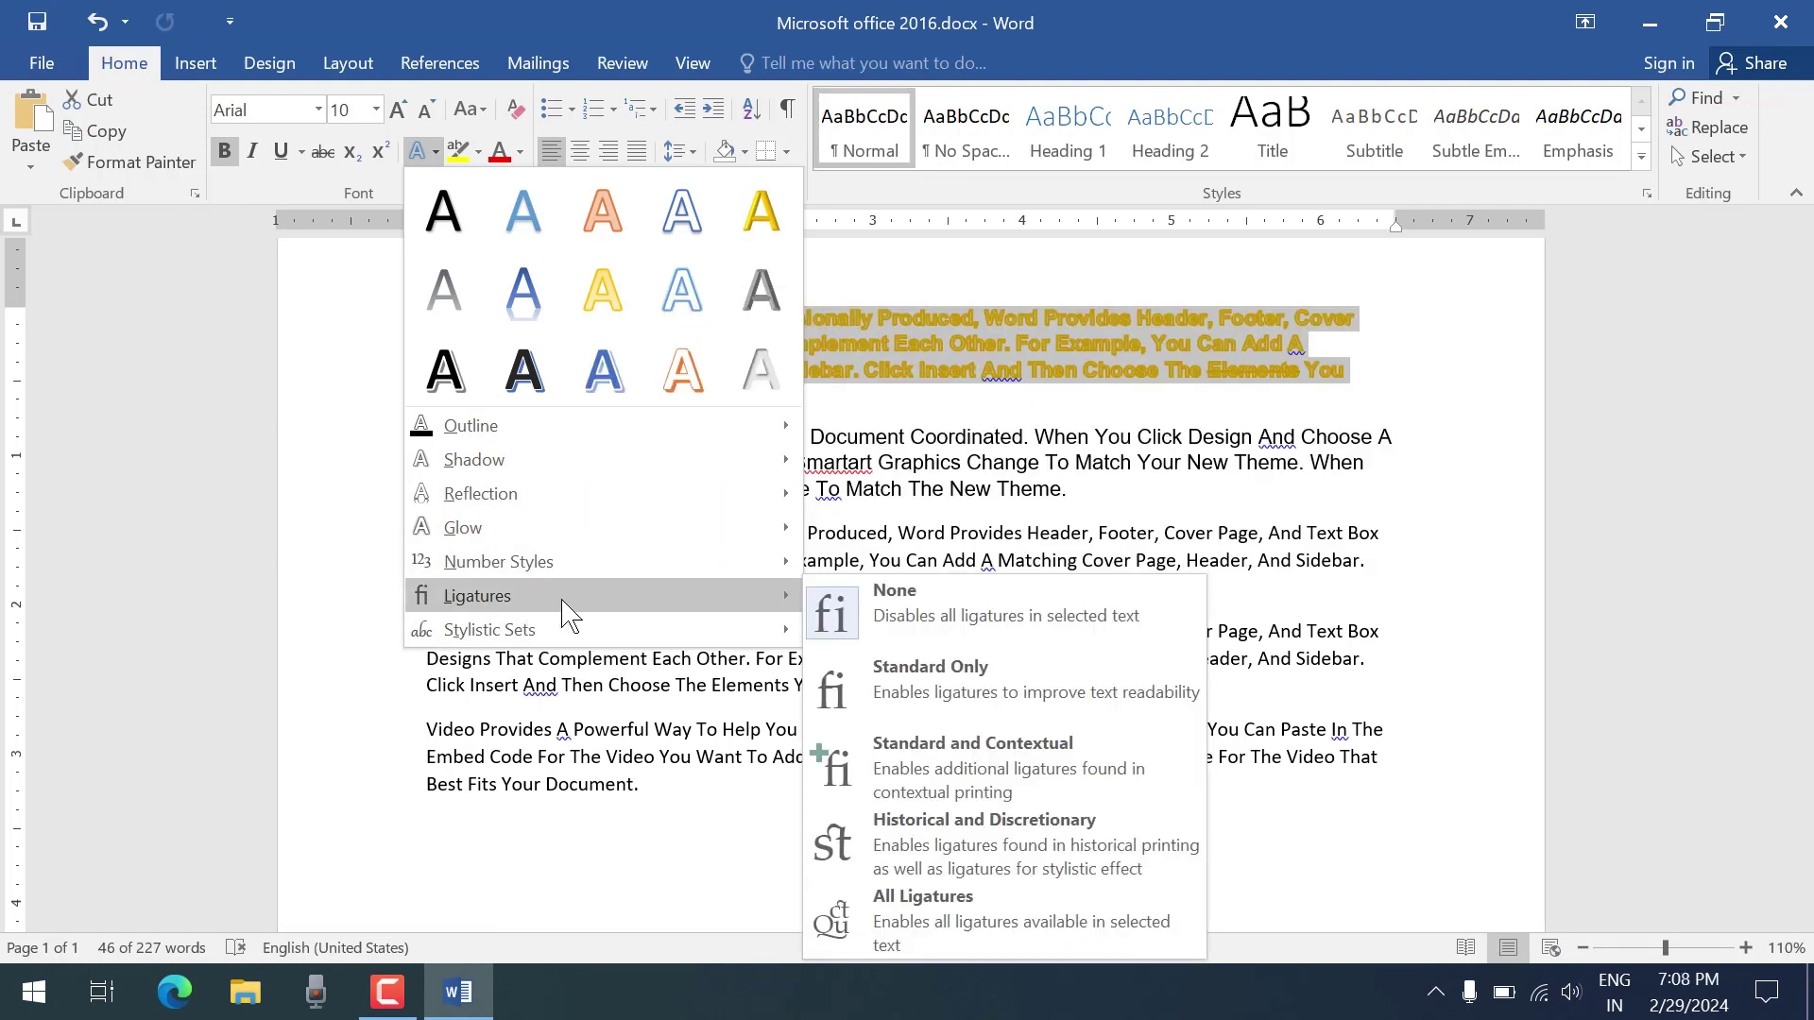
click(609, 532)
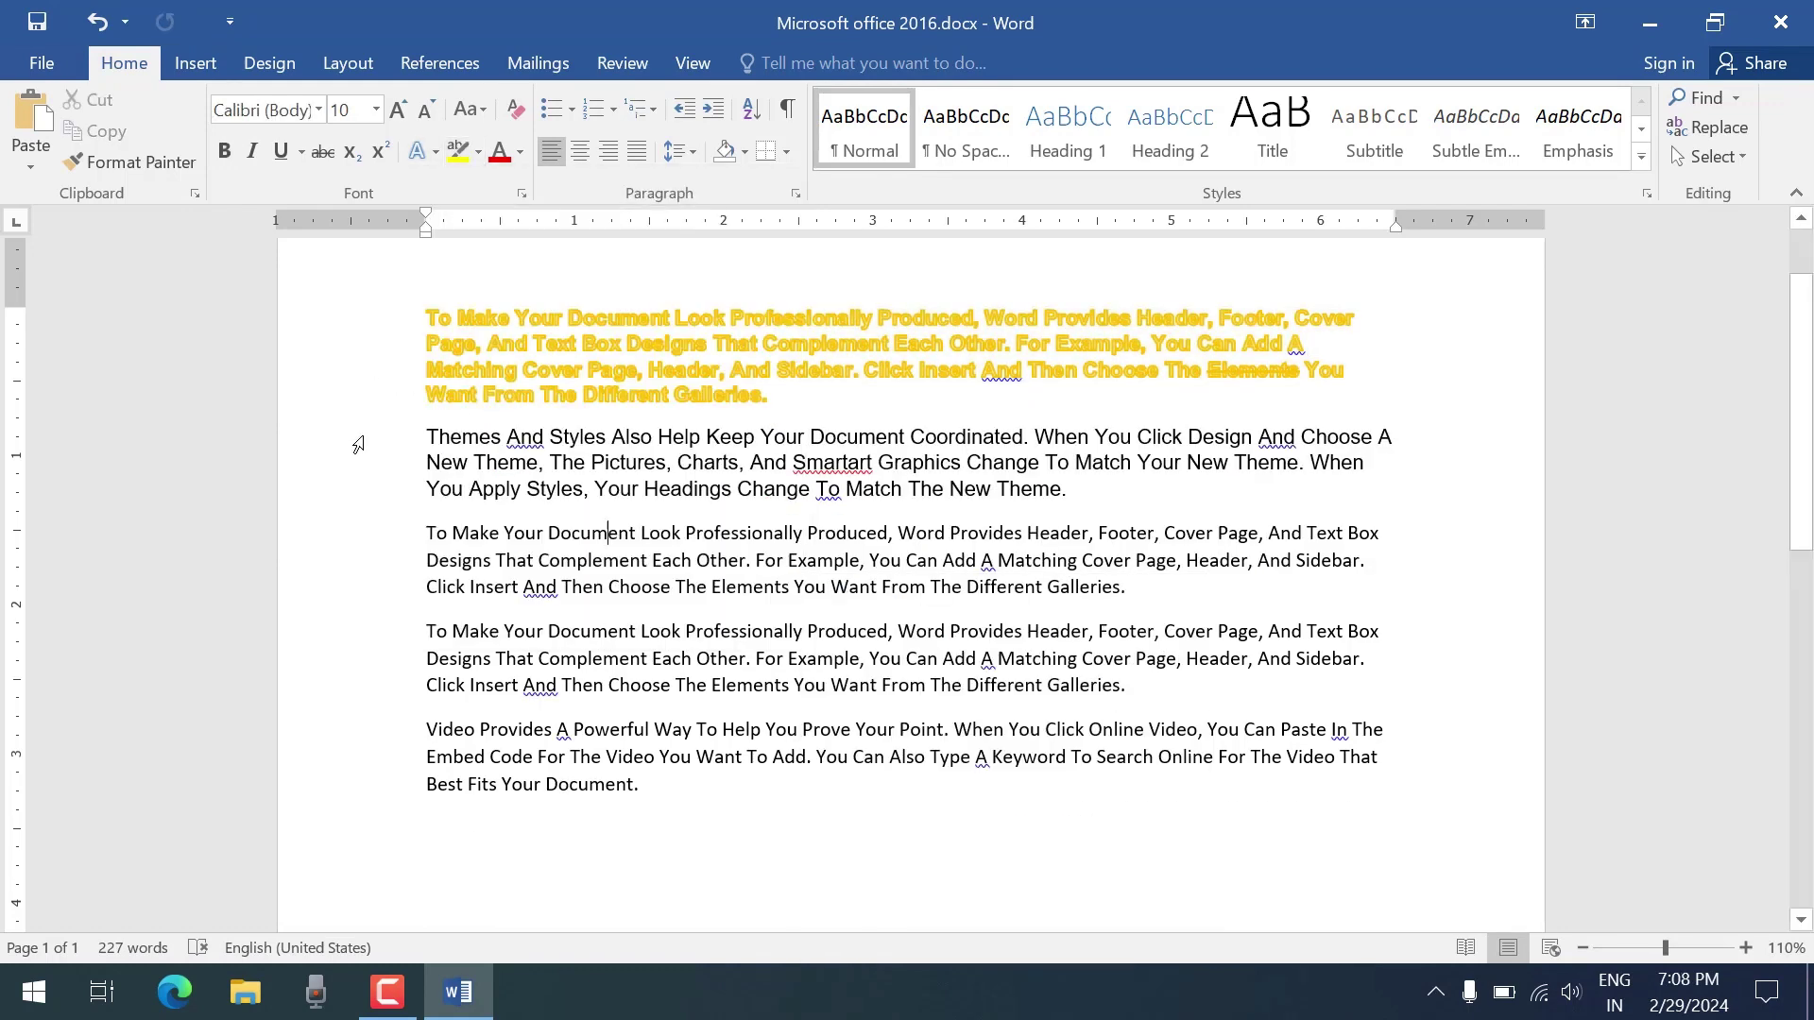
Highlight the third paragraph's last two sentences, starting at "For Example", in yellow
double_click(357, 546)
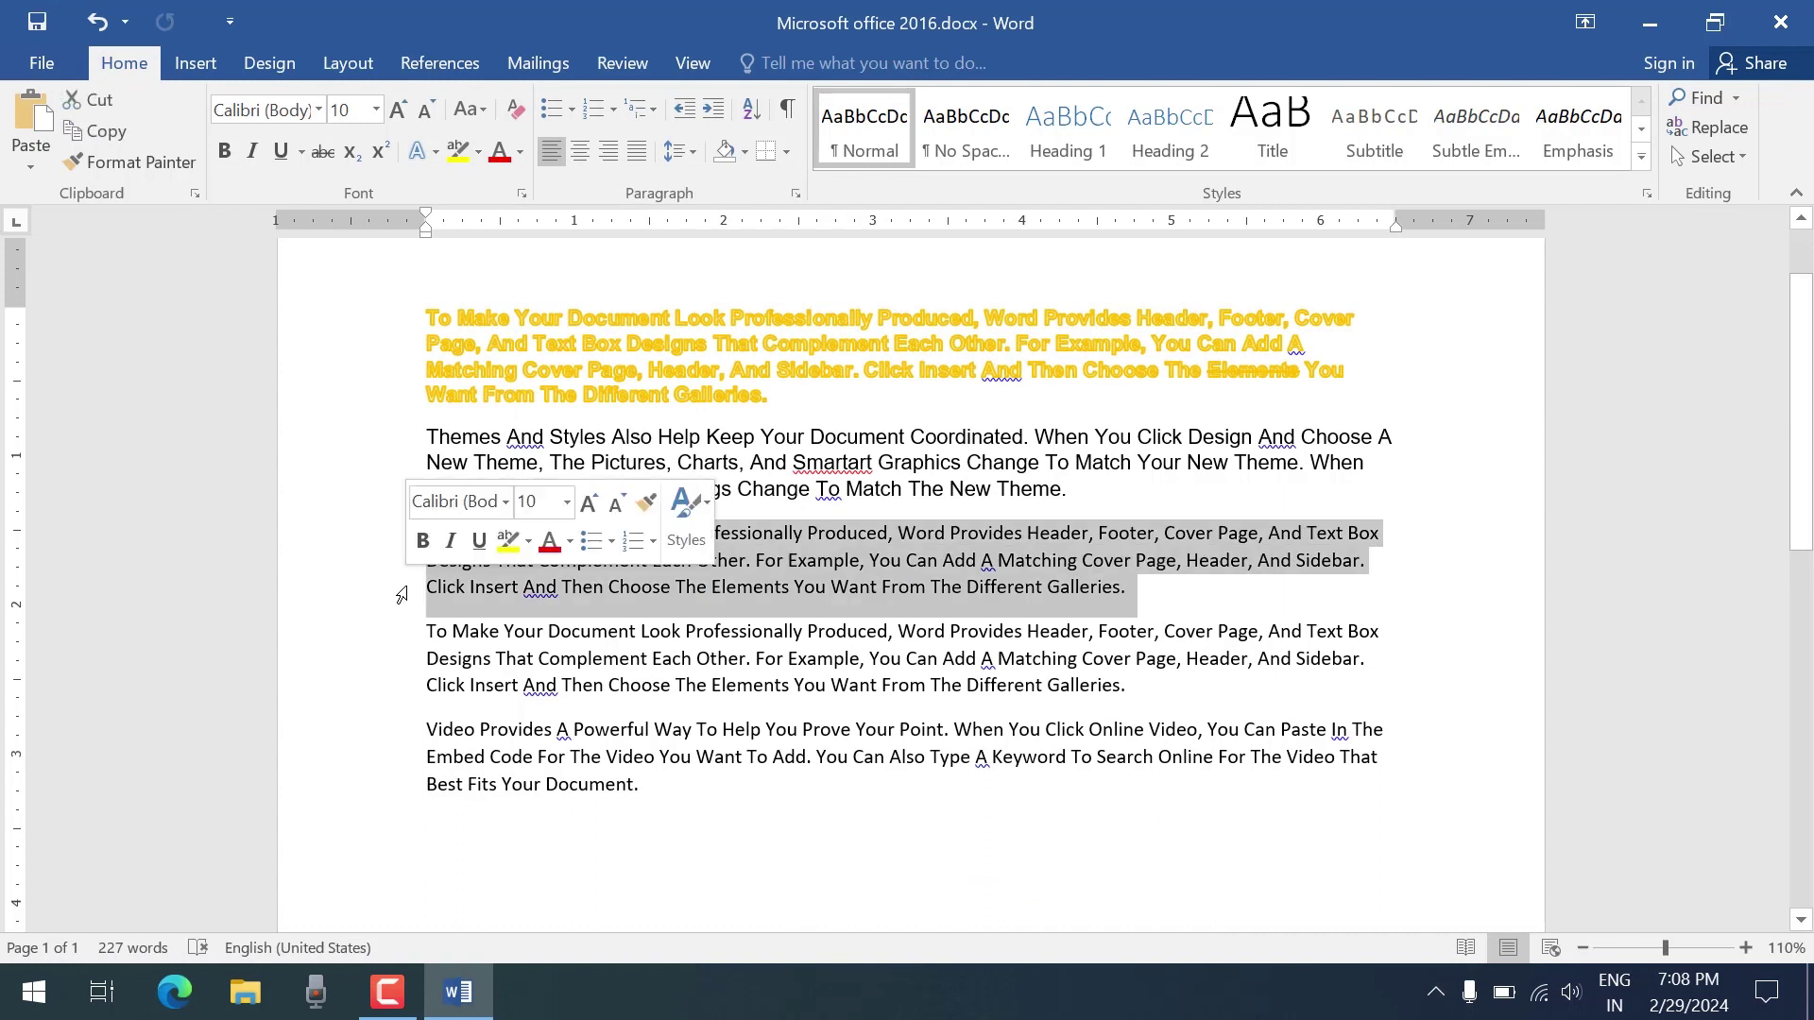
click(763, 631)
drag(749, 560, 1157, 592)
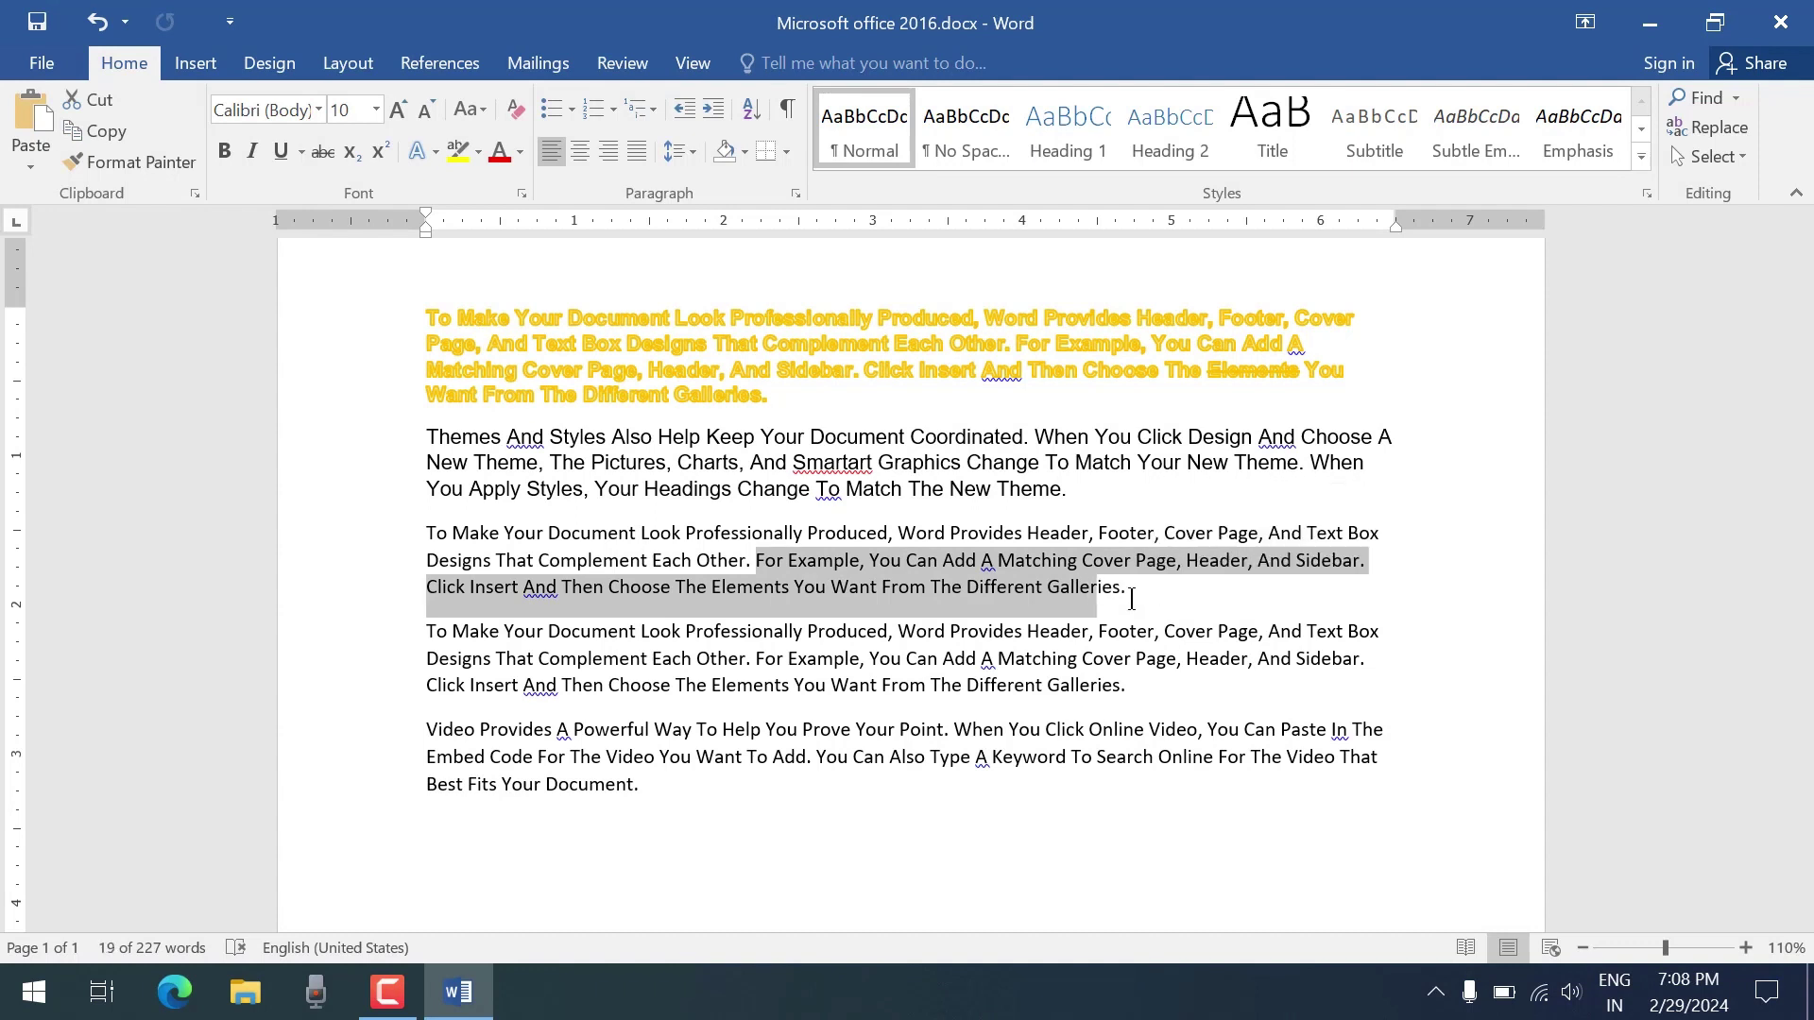
shift+click(1131, 597)
click(457, 151)
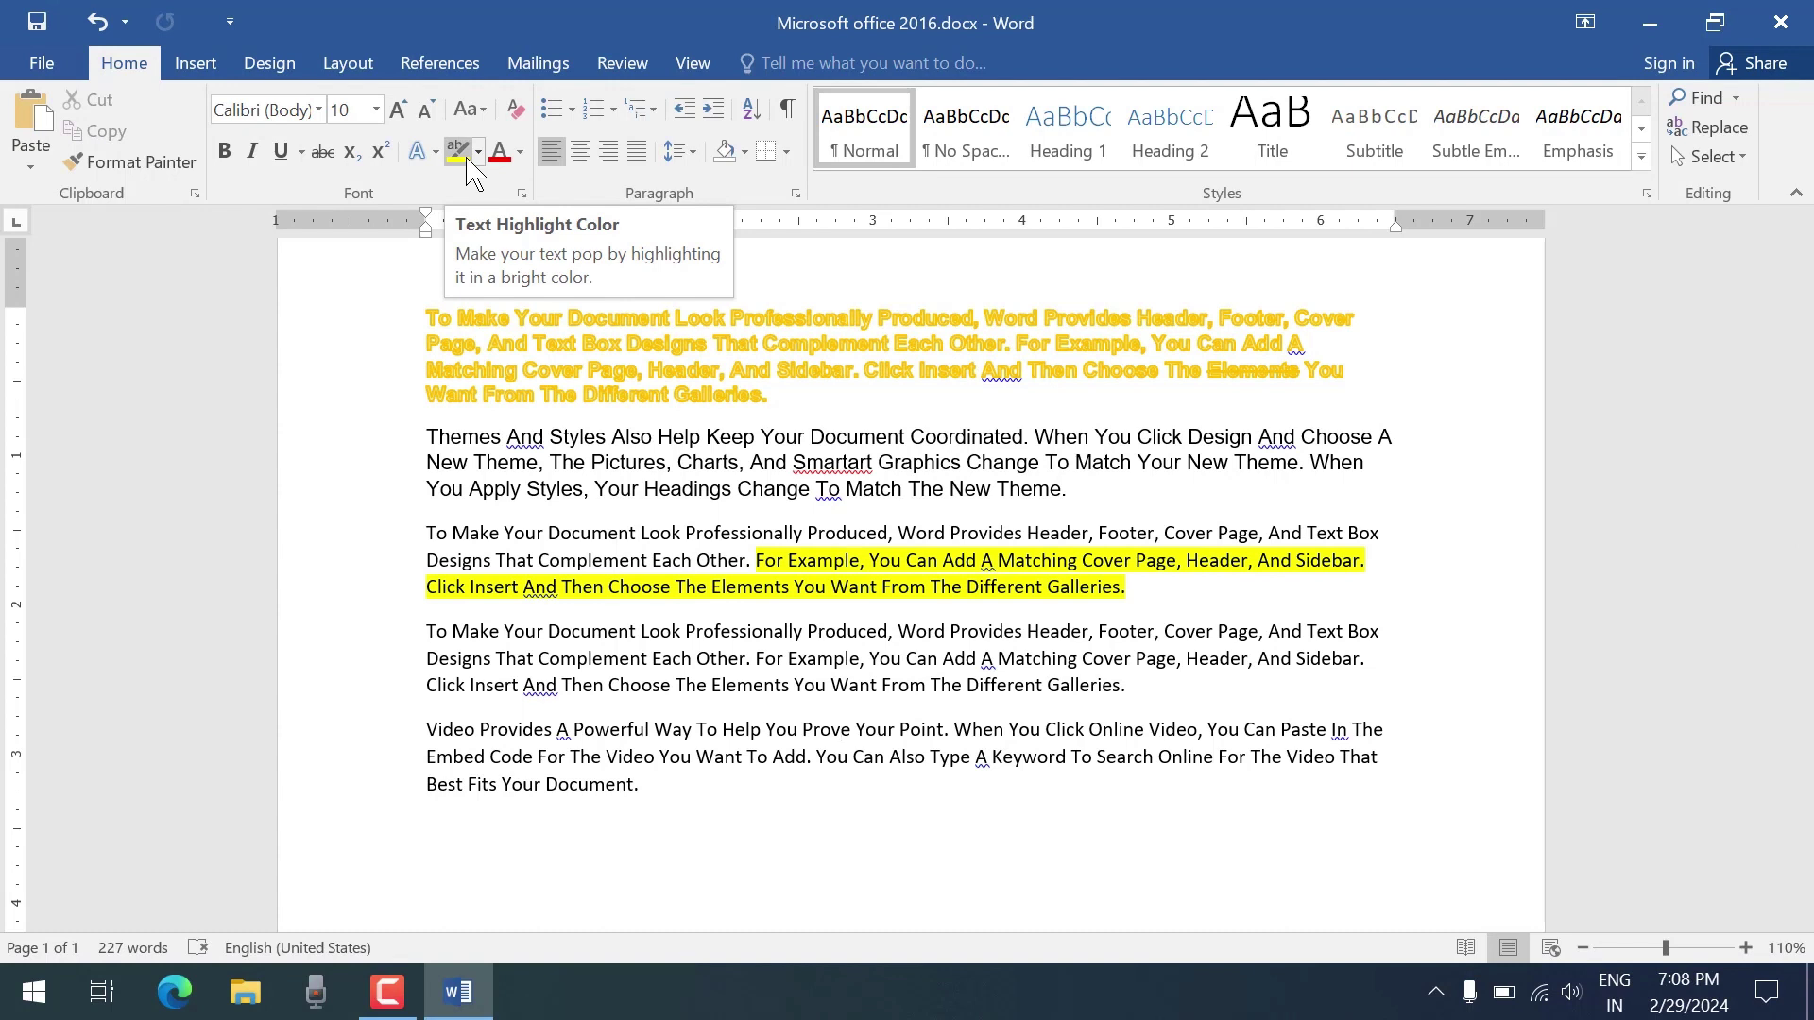
Set the font color of the highlighted sentences to red and of the second paragraph to purple
click(520, 151)
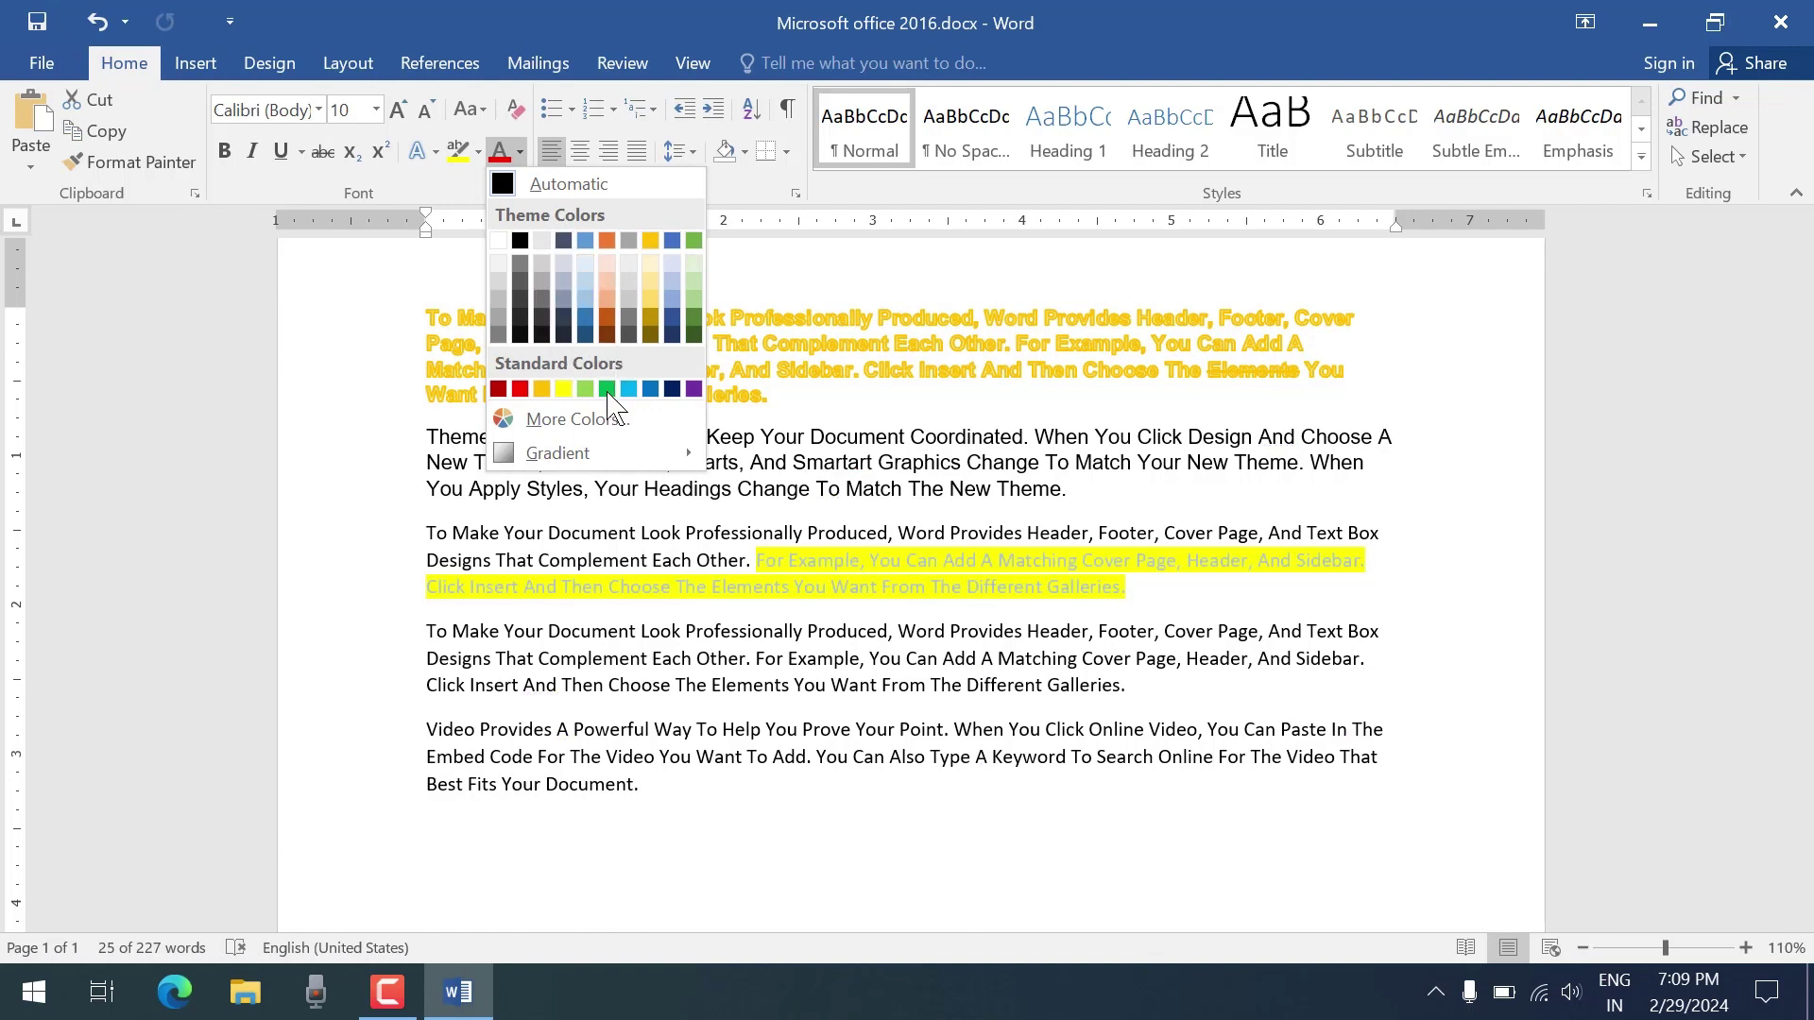
key(Escape)
key(ctrl+z)
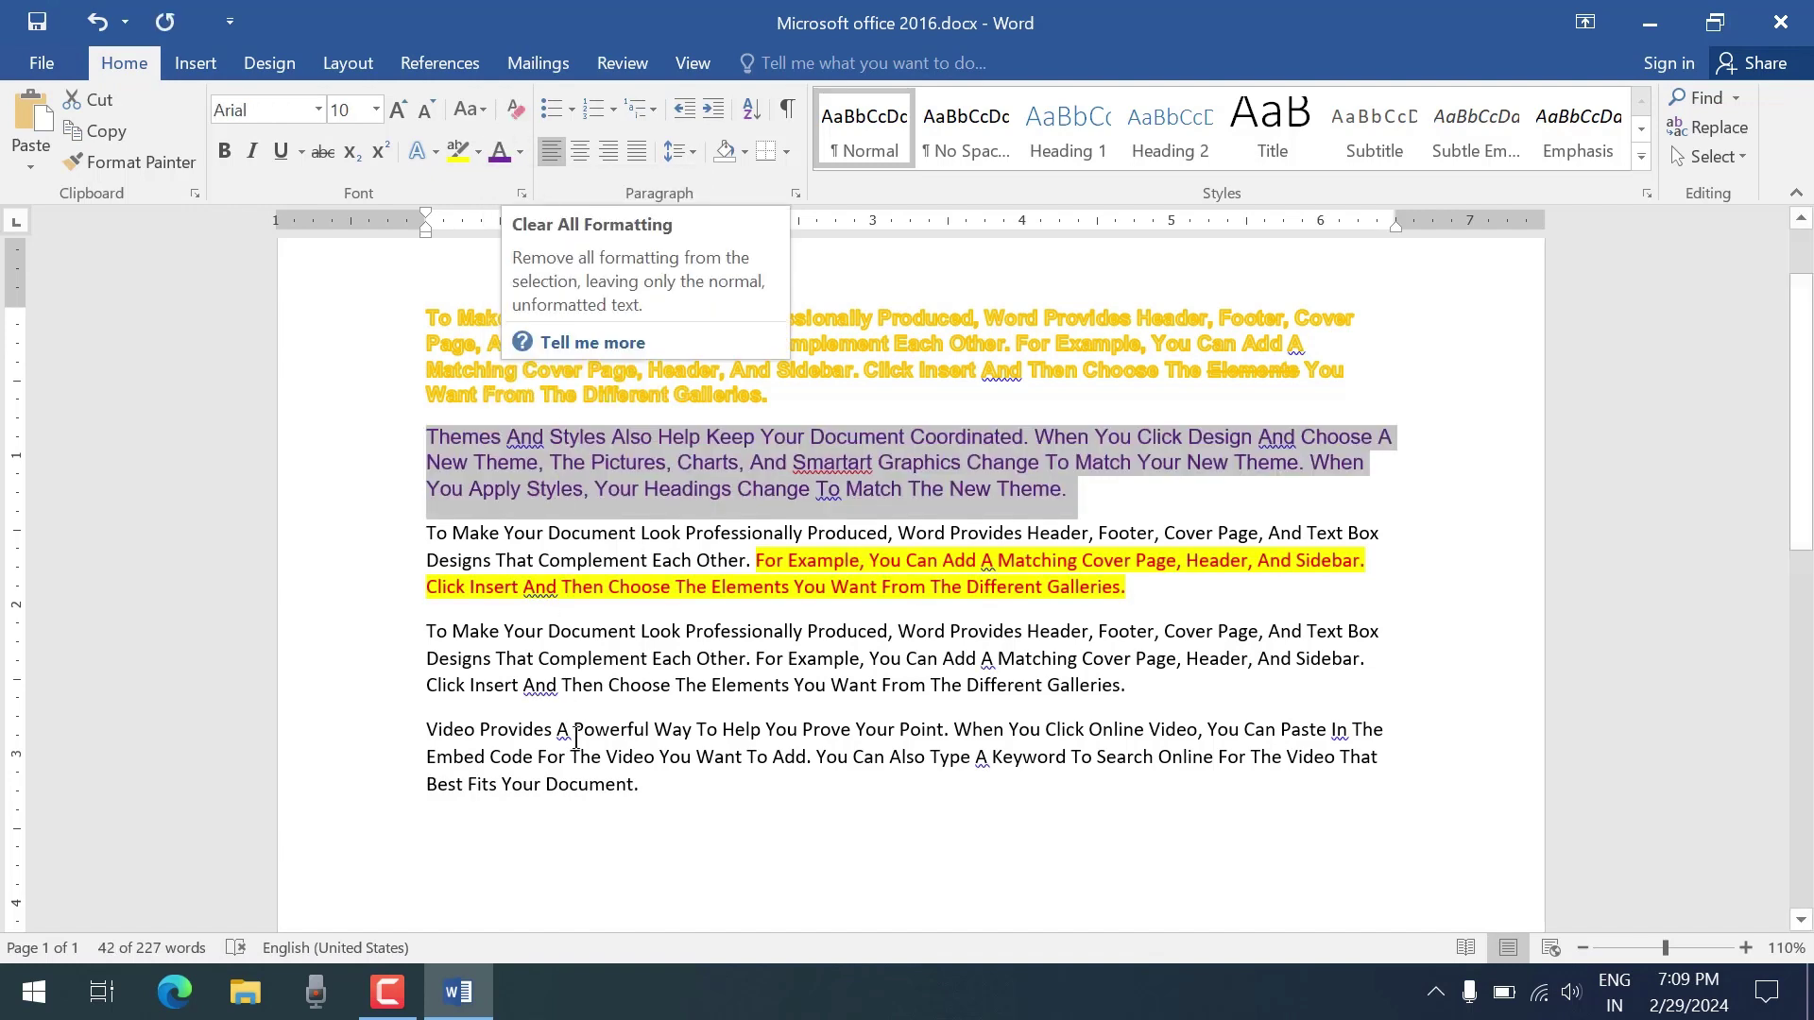
click(588, 812)
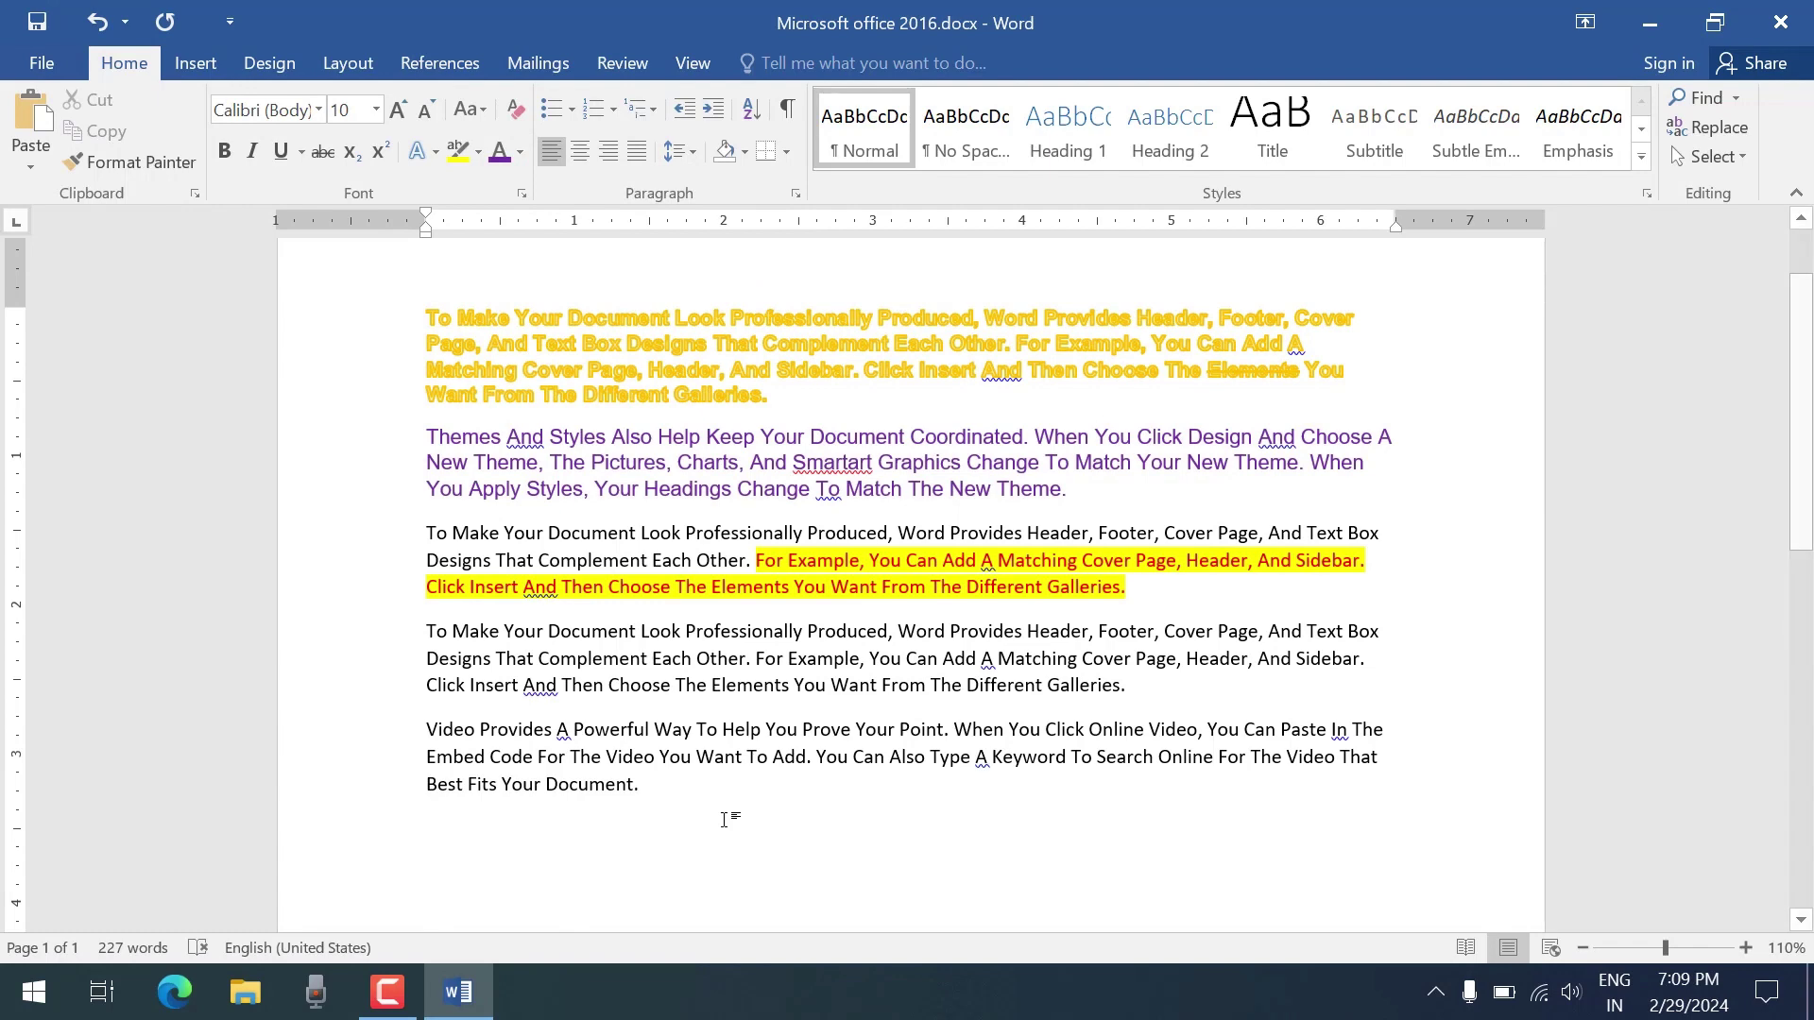
Clear all formatting from the entire document text
key(ctrl+a)
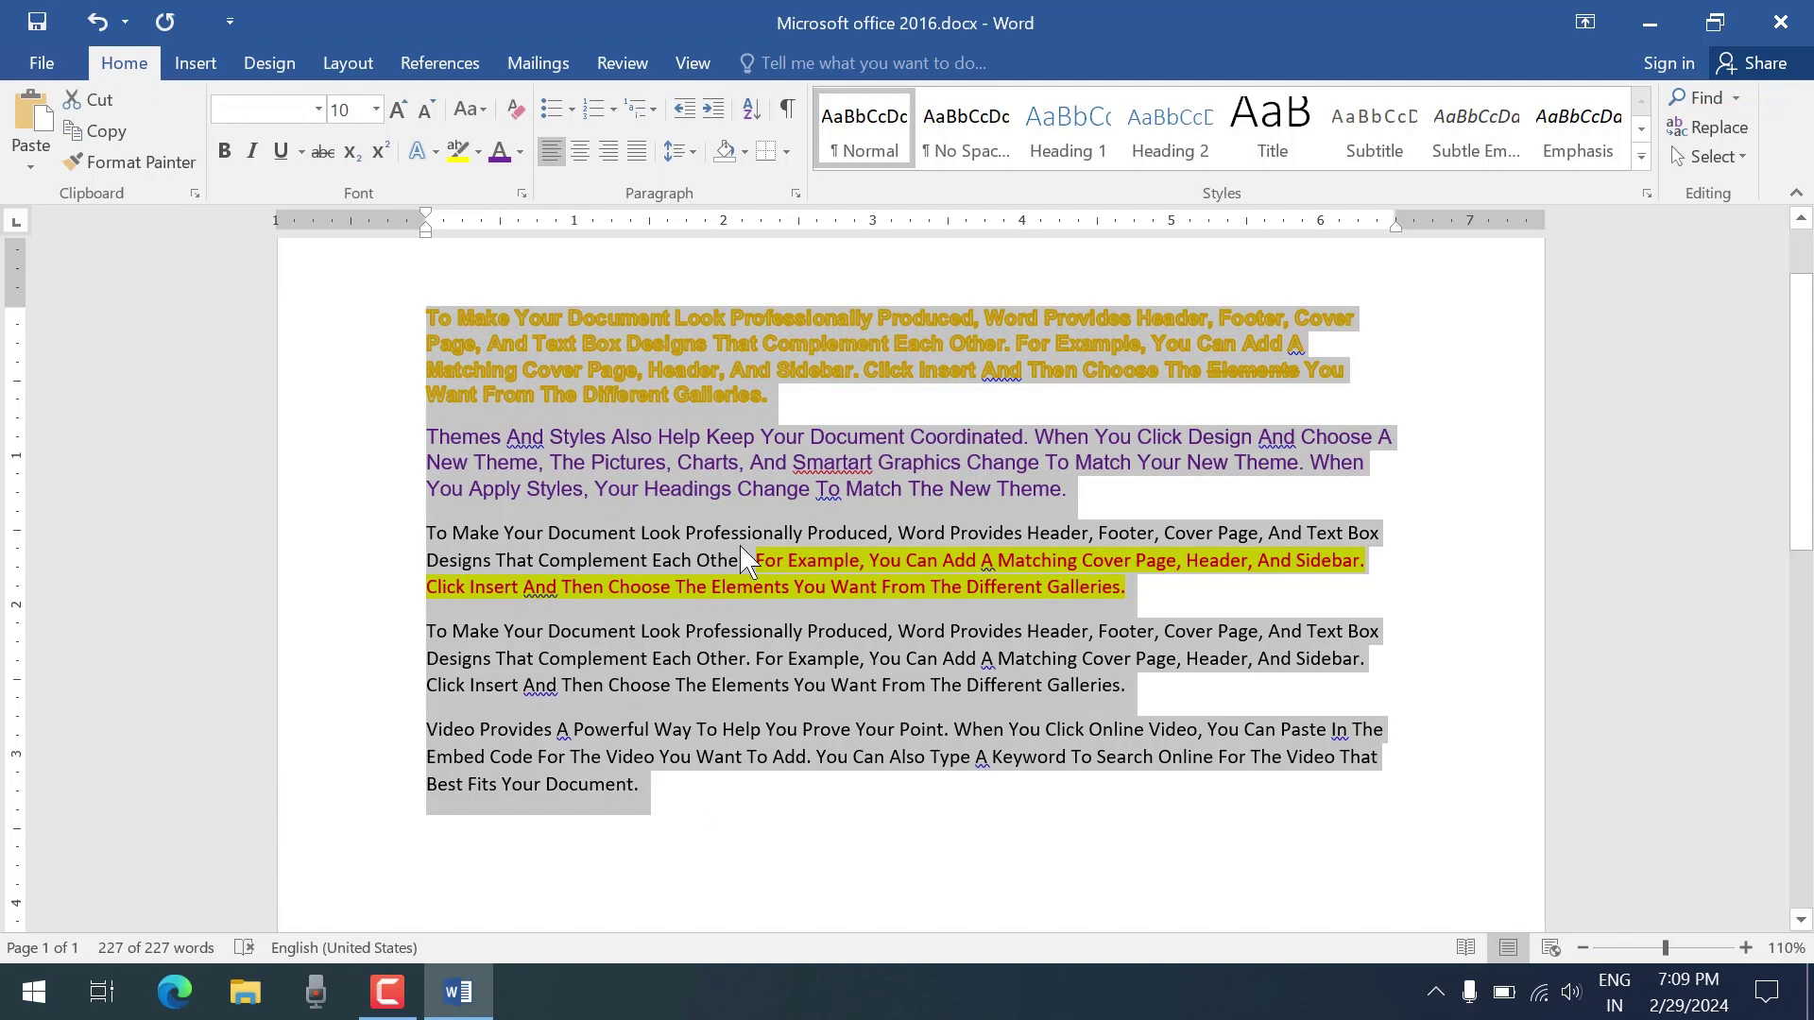
click(517, 110)
click(837, 701)
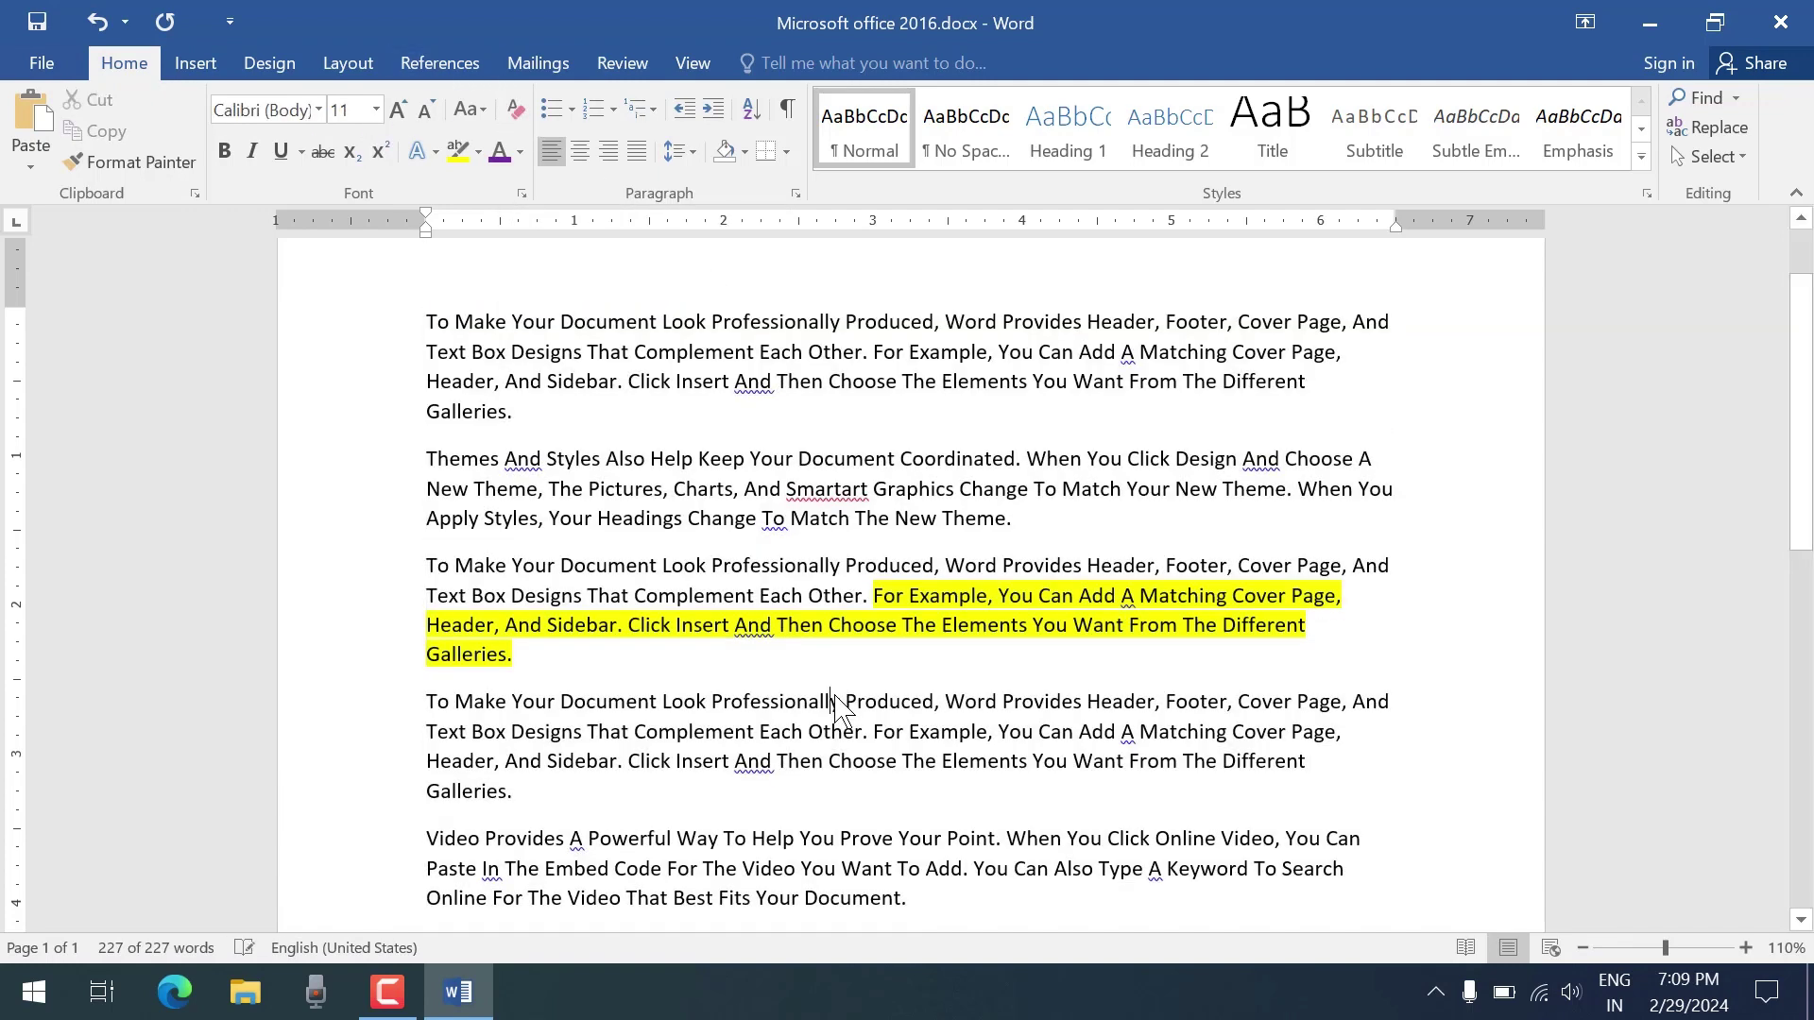
scroll(835, 696, down, 6)
scroll(835, 696, up, 6)
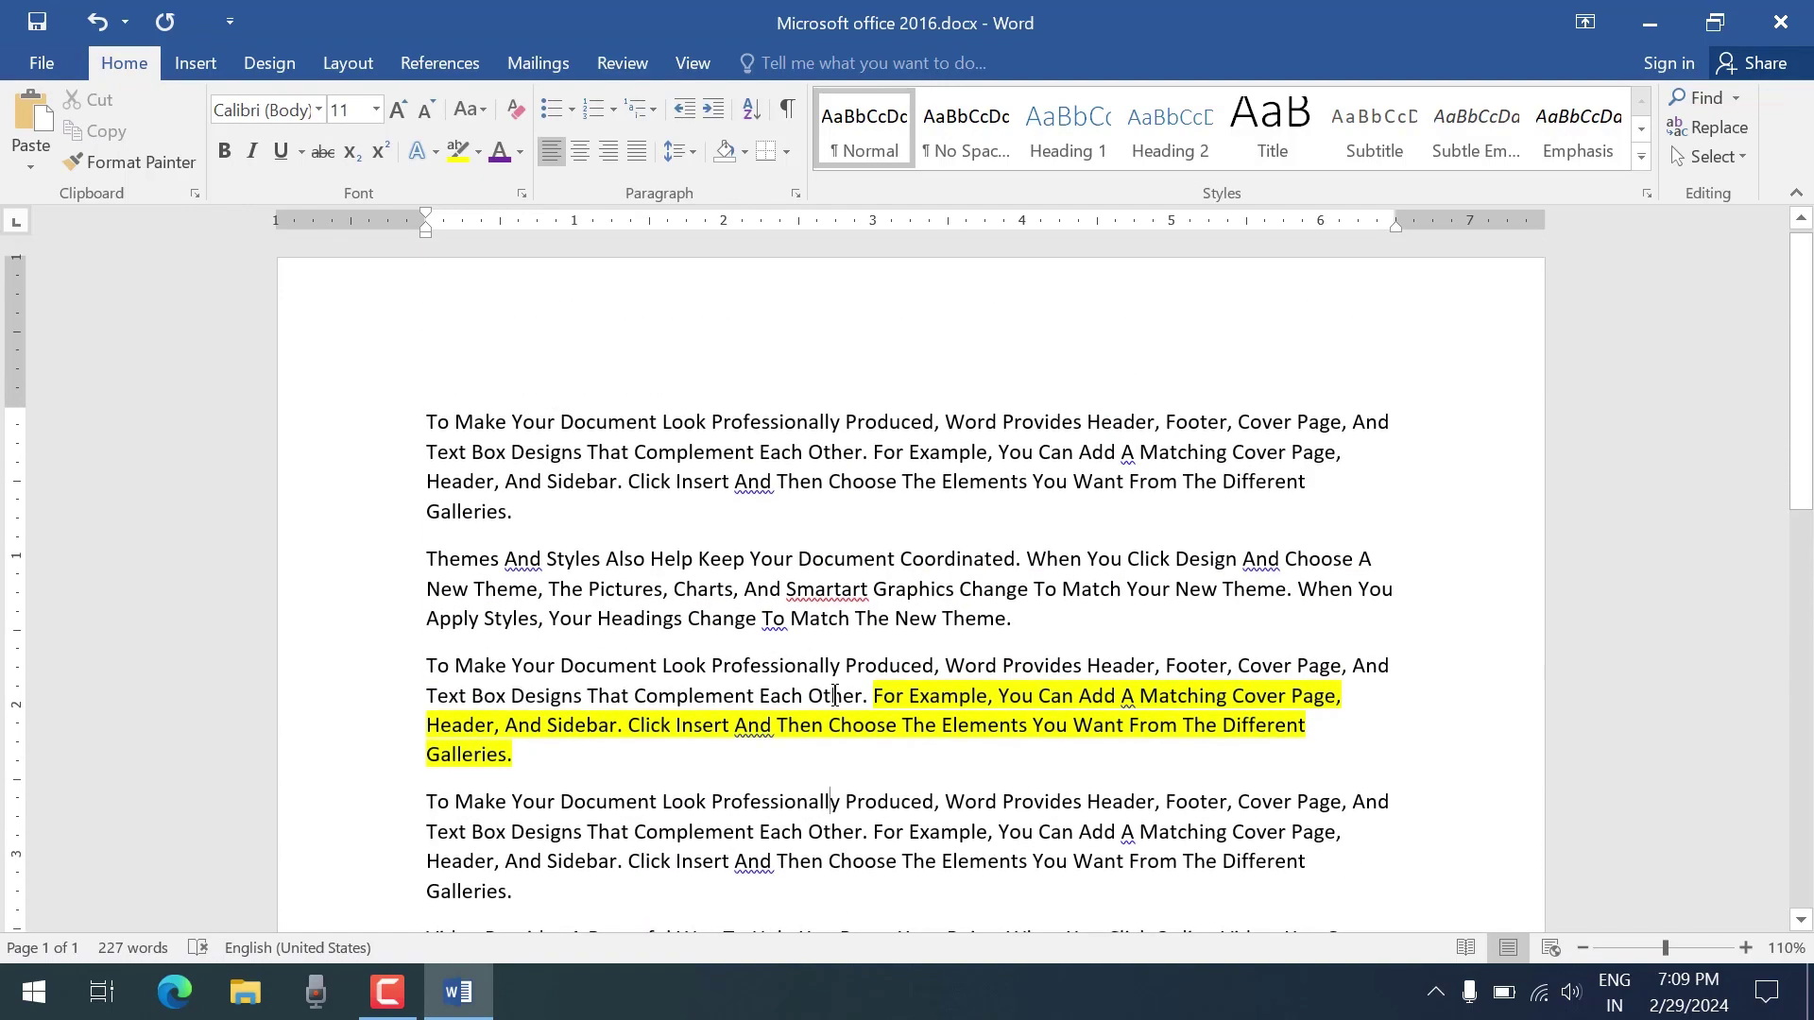
Remove the yellow highlight from the third paragraph's last two sentences
scroll(839, 558, down, 2)
drag(880, 593, 905, 629)
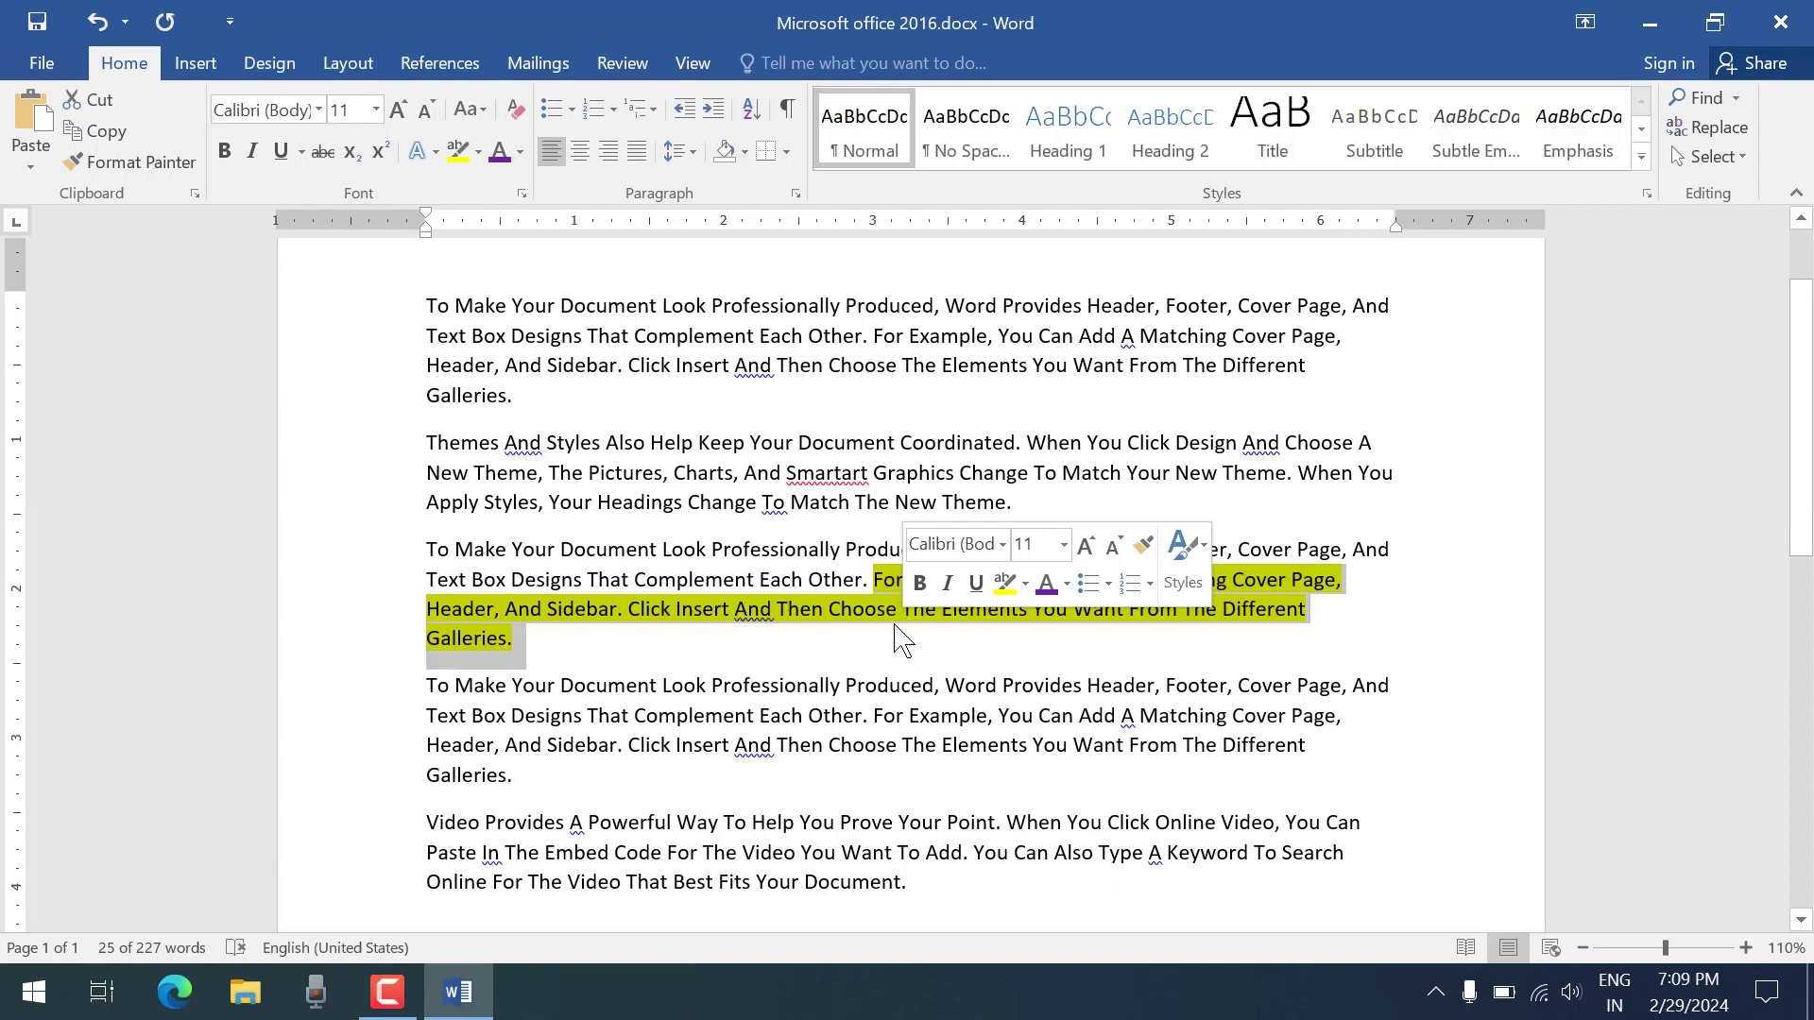
click(479, 152)
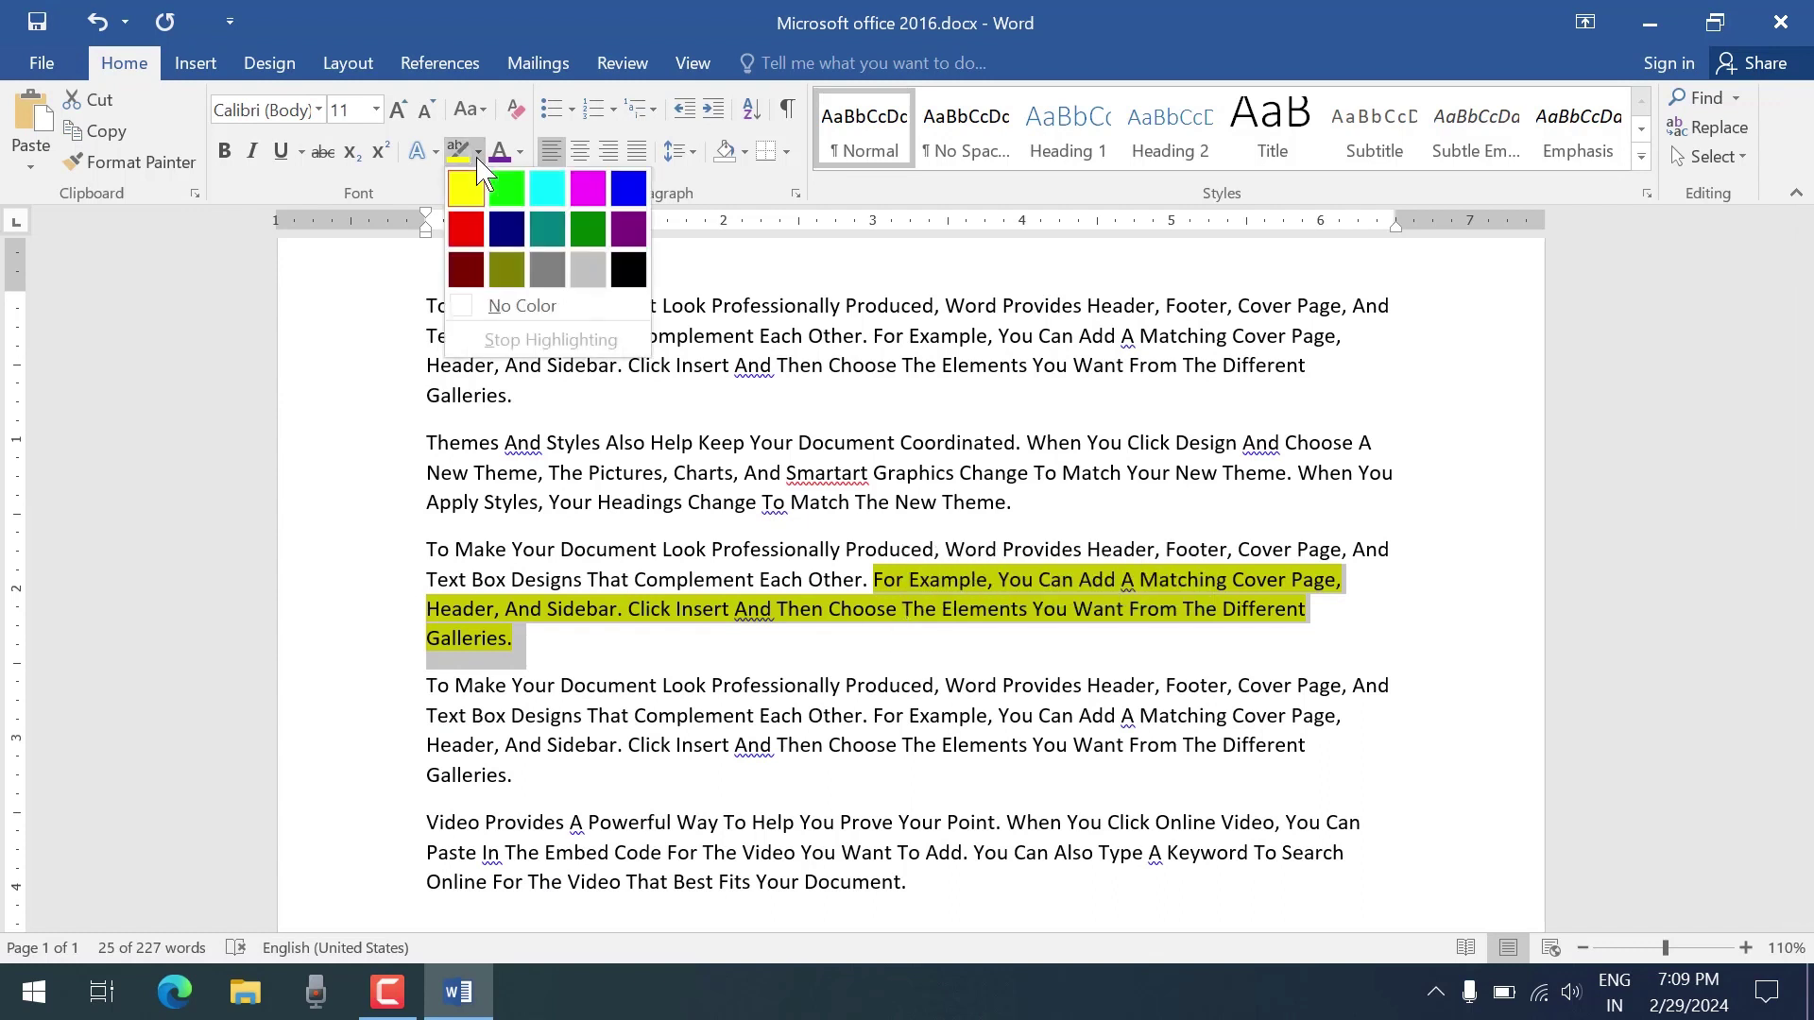
click(515, 303)
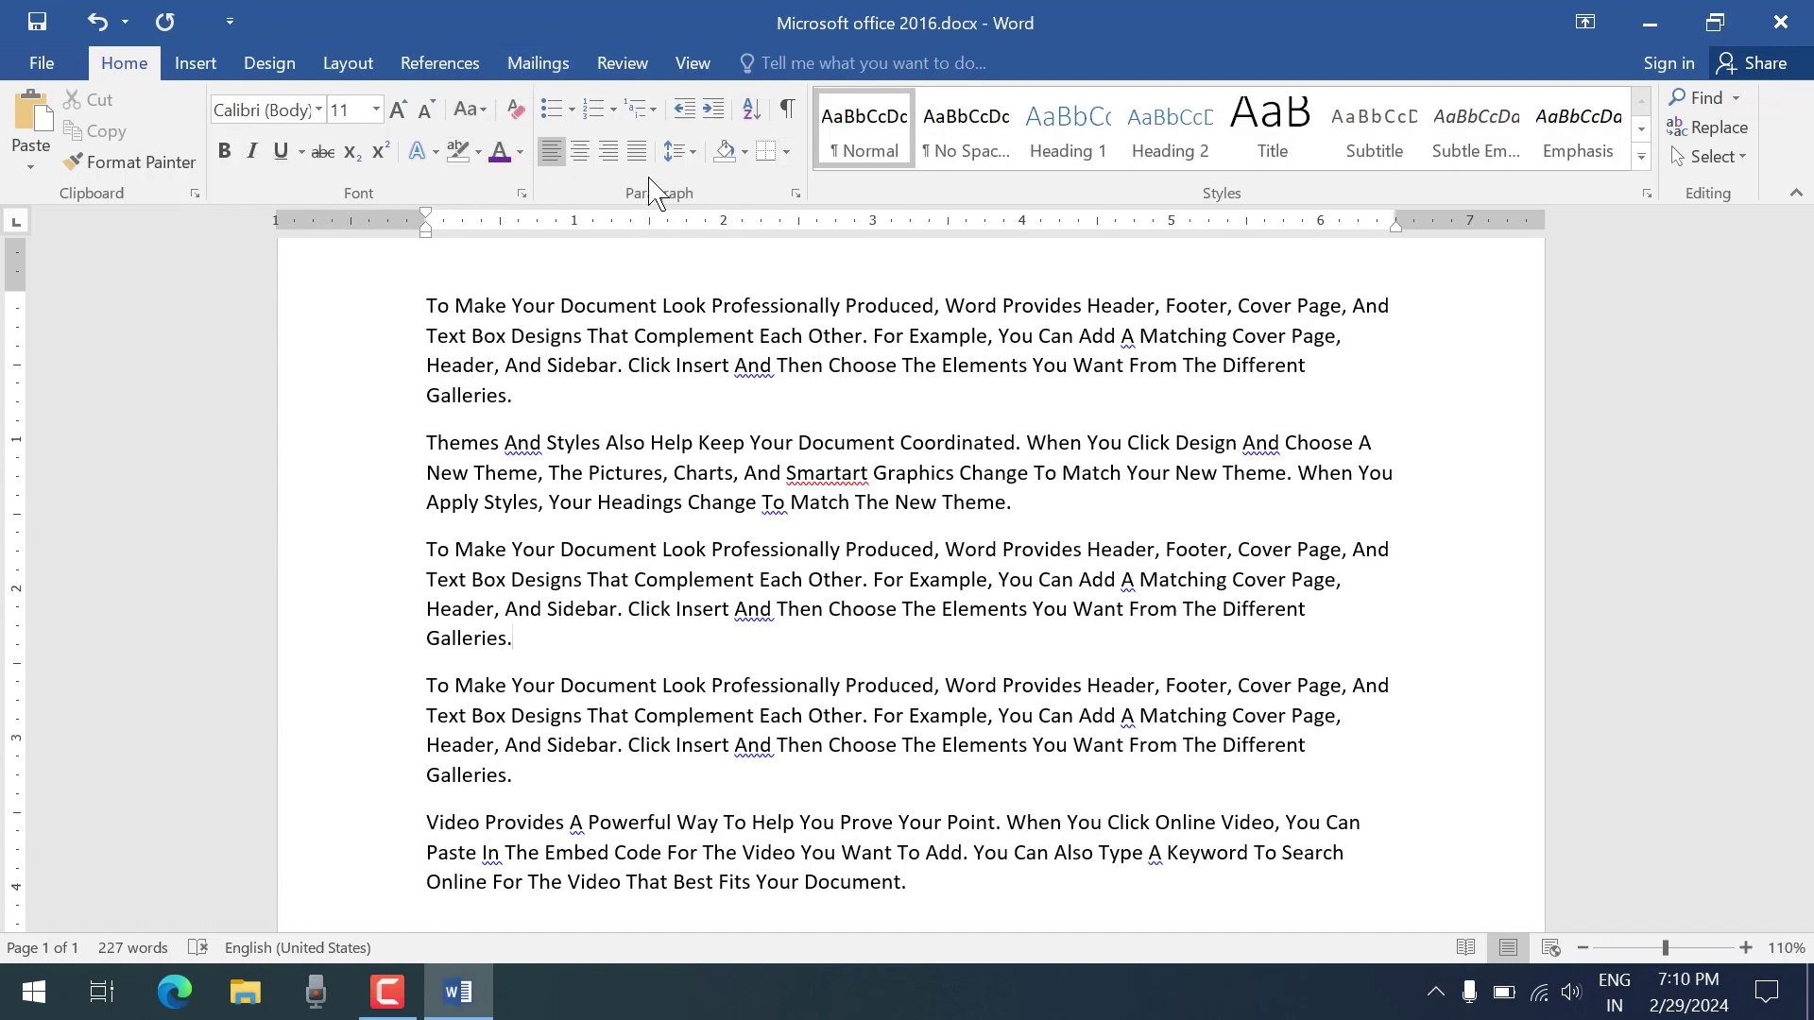
Format all five paragraphs as a list with arrow bullets, and open the numbering formats
drag(355, 309, 960, 742)
click(572, 110)
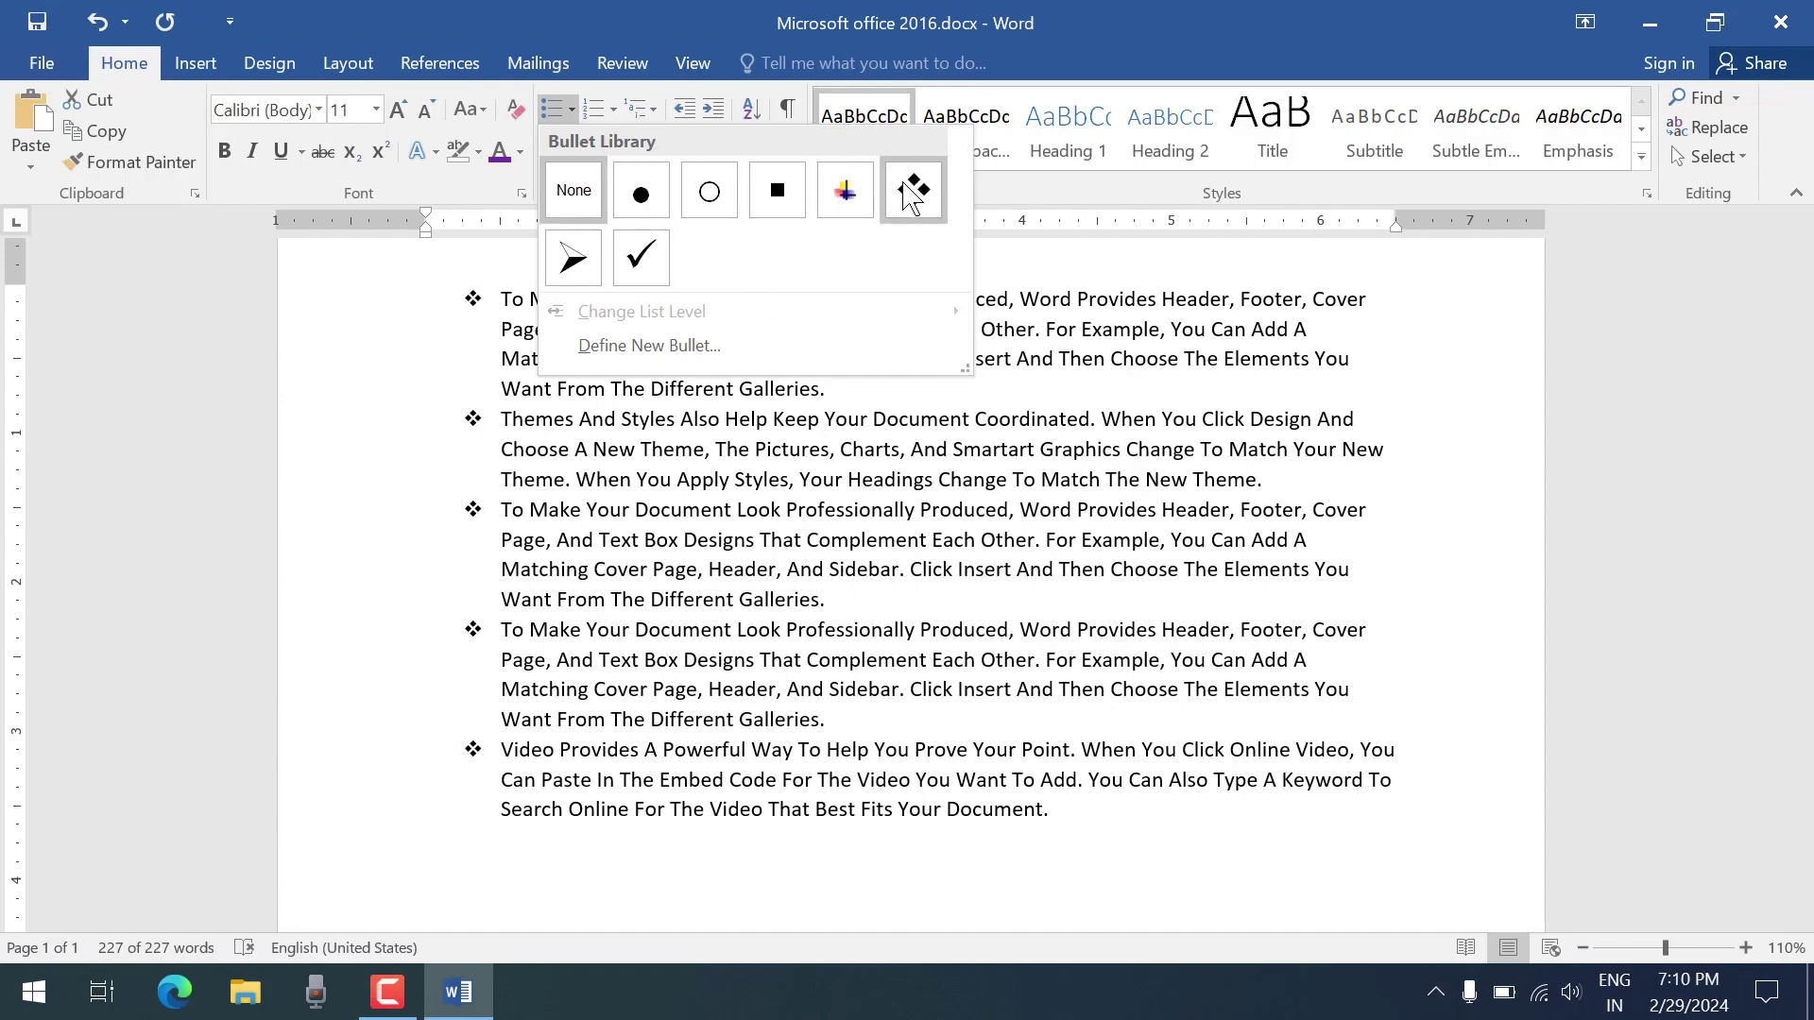
click(573, 258)
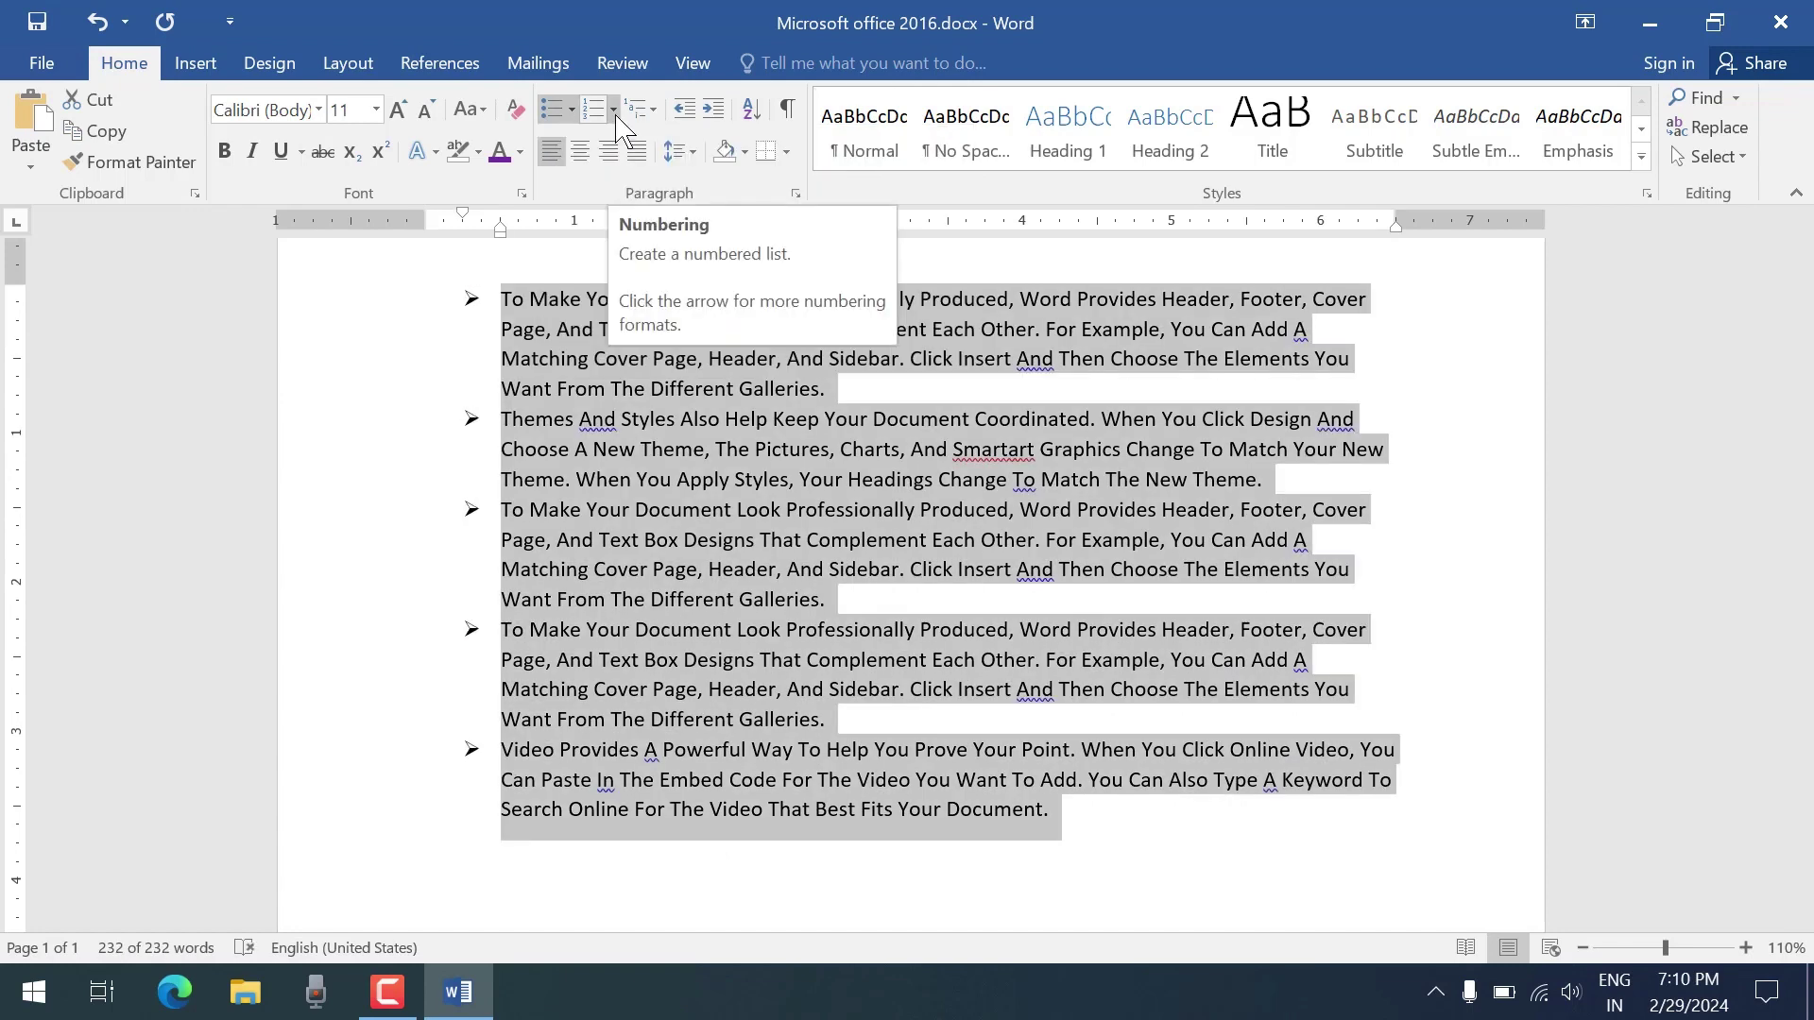
click(613, 109)
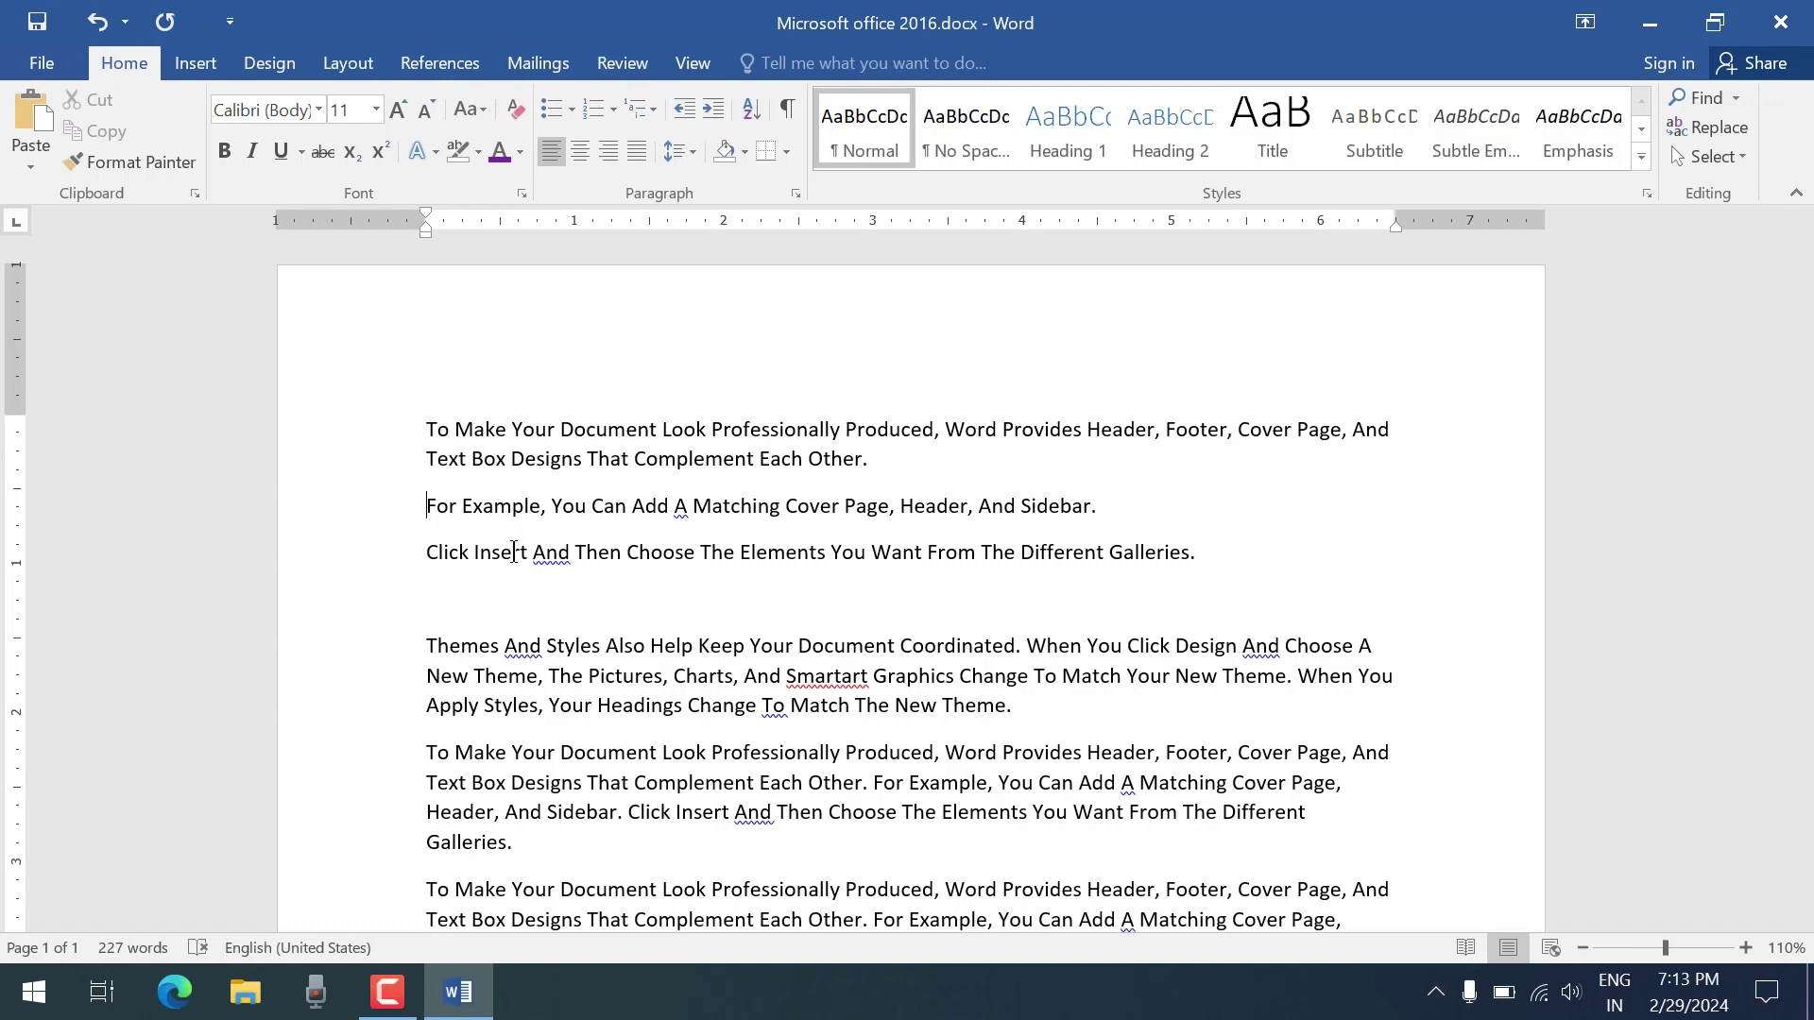
Apply the multilevel list style 1), a), i) to the opening three short paragraphs
drag(426, 429, 1205, 567)
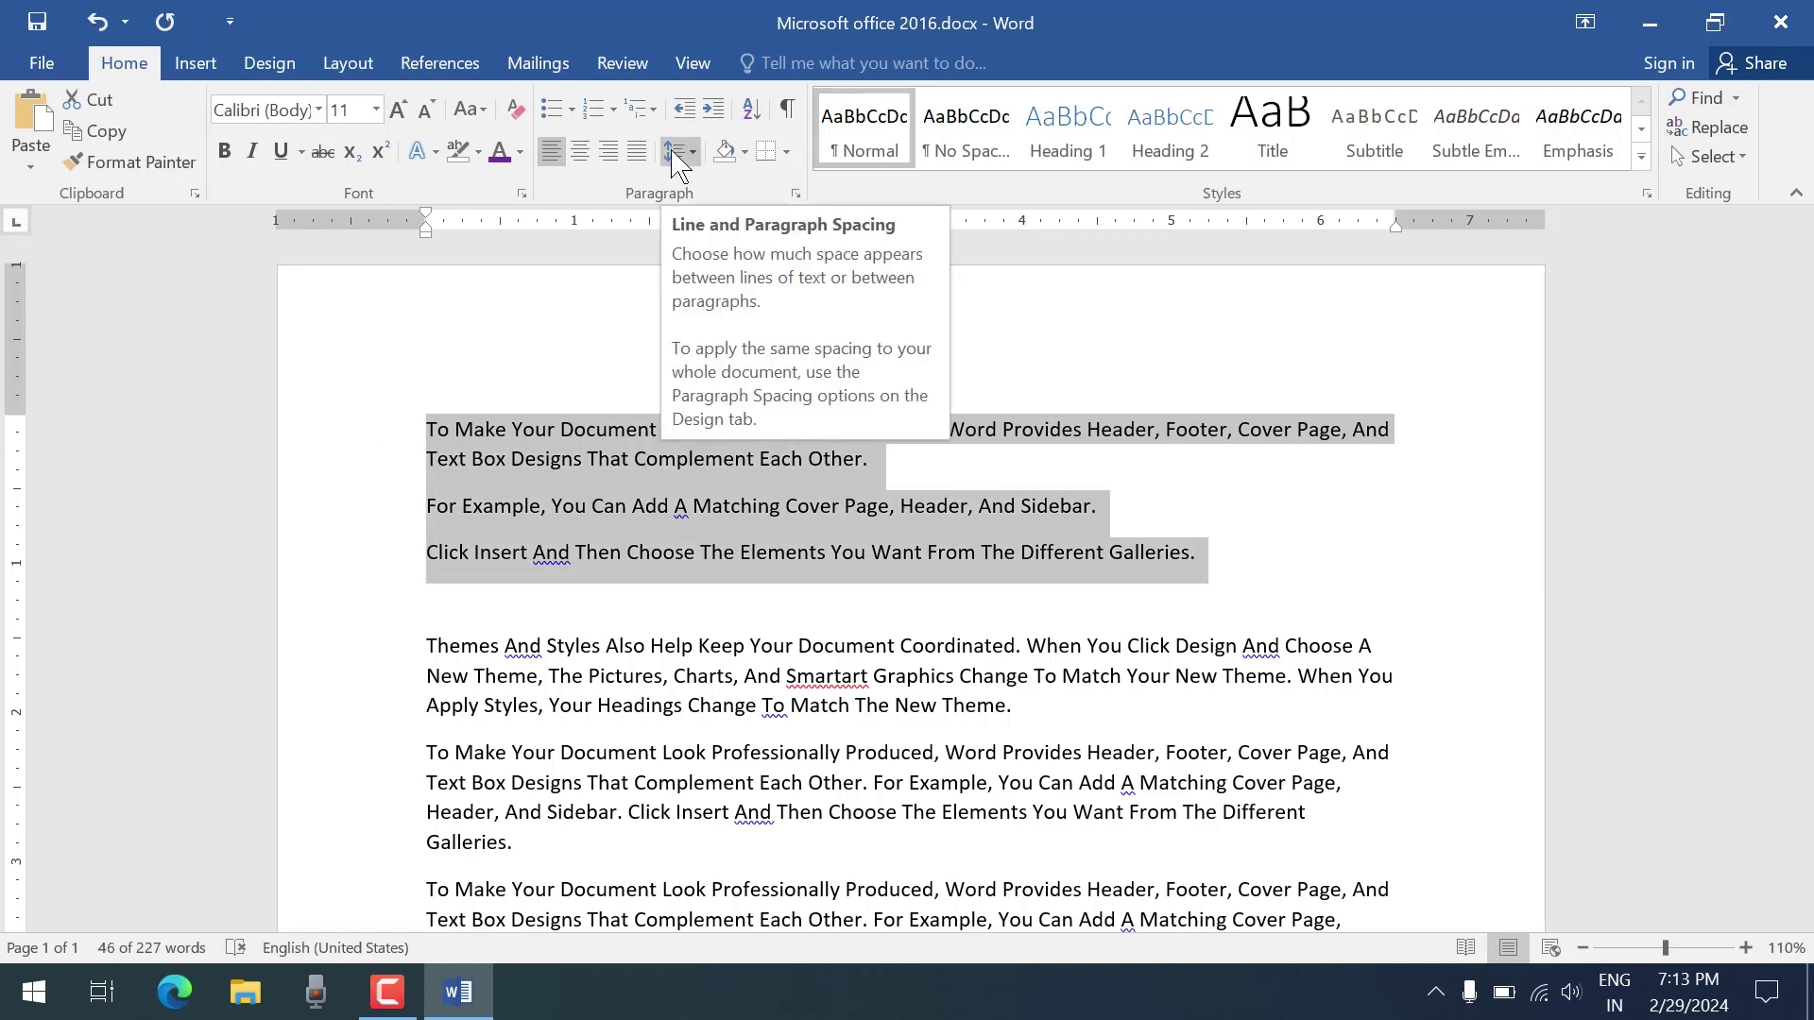
click(639, 110)
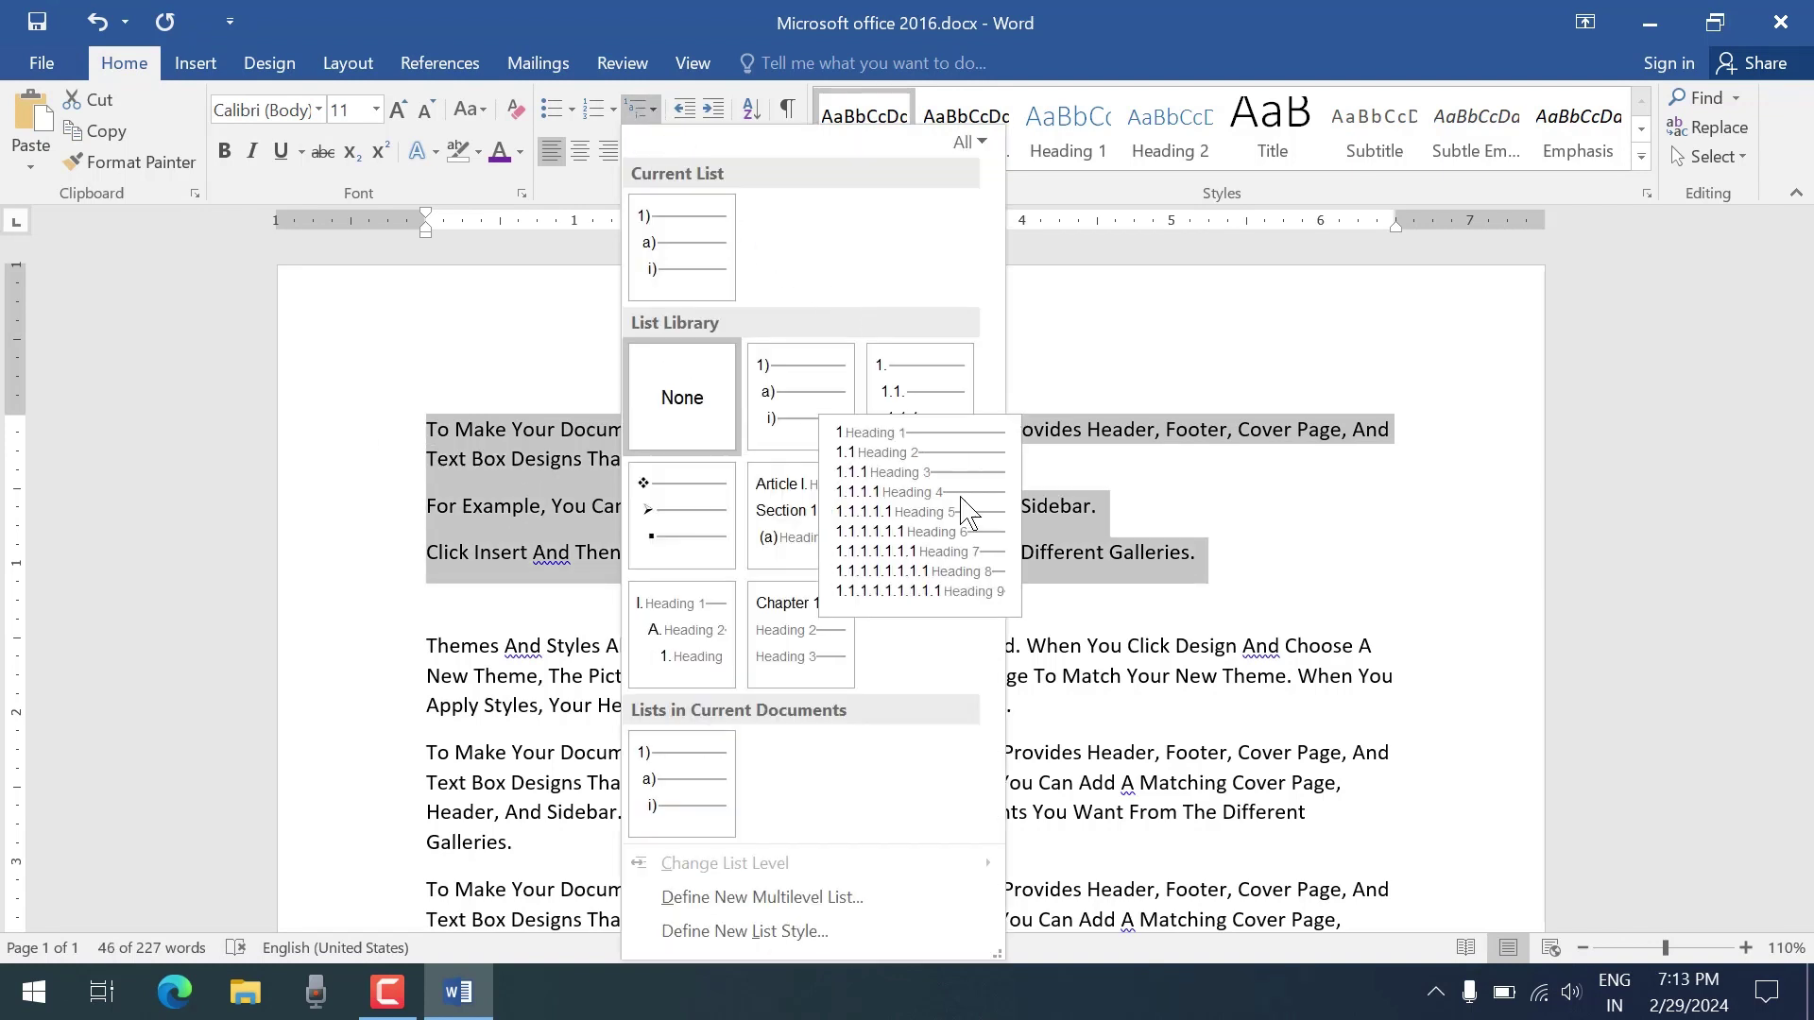
click(801, 392)
Add four second-level lettered sub-items, each a first name, under the first list item, and start a new line below them
click(1009, 463)
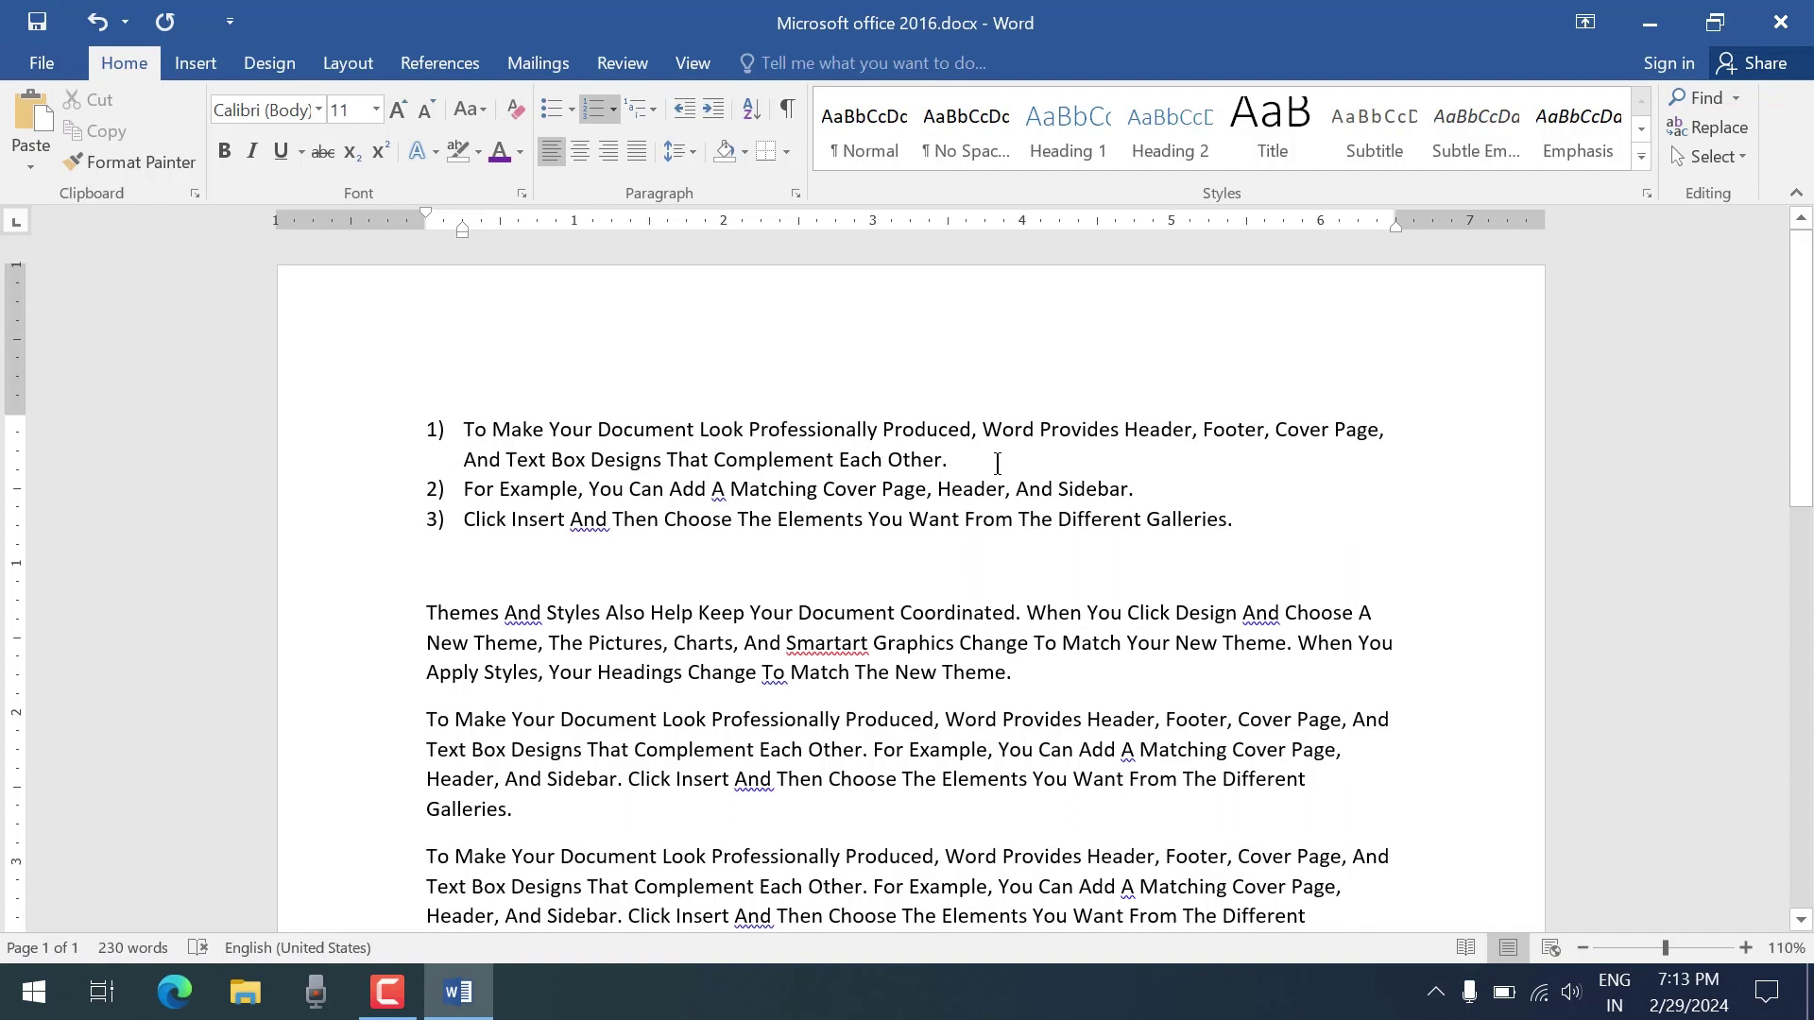
key(Return)
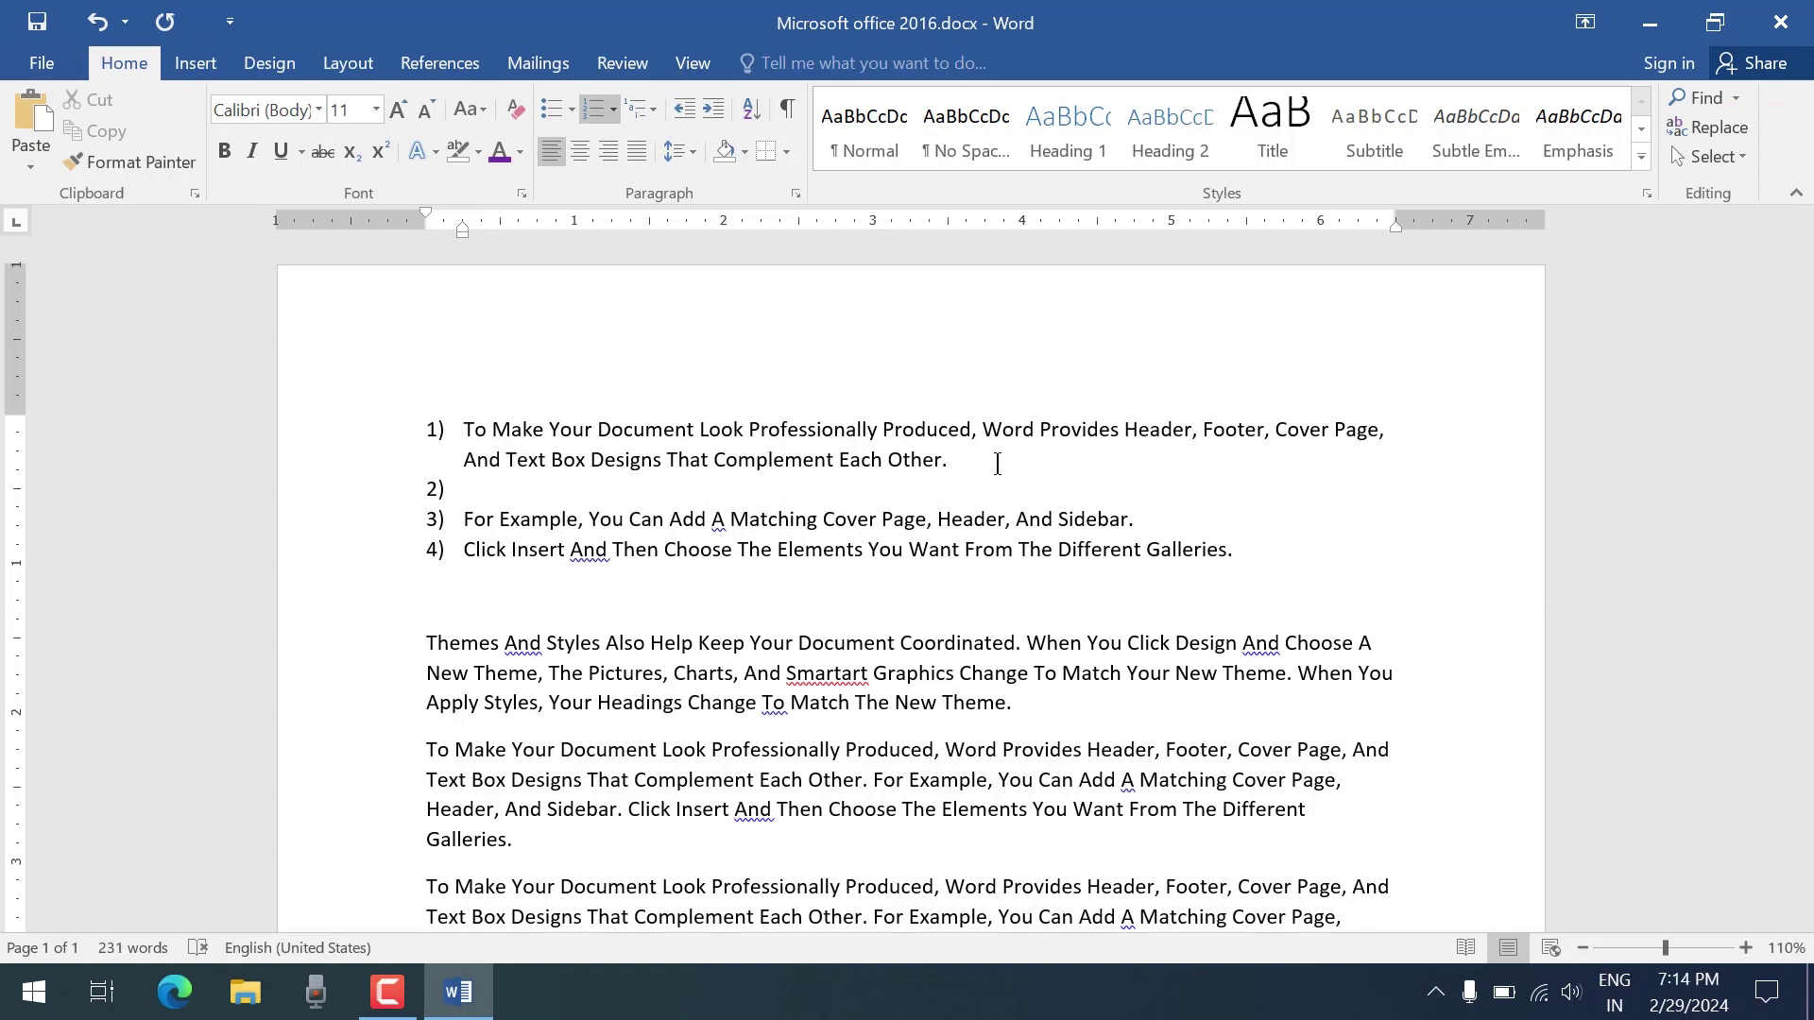
key(Tab)
text(Mohan)
key(Return)
text(Ram)
key(Return)
text(Shyam)
key(Return)
text(Rohit)
key(Return)
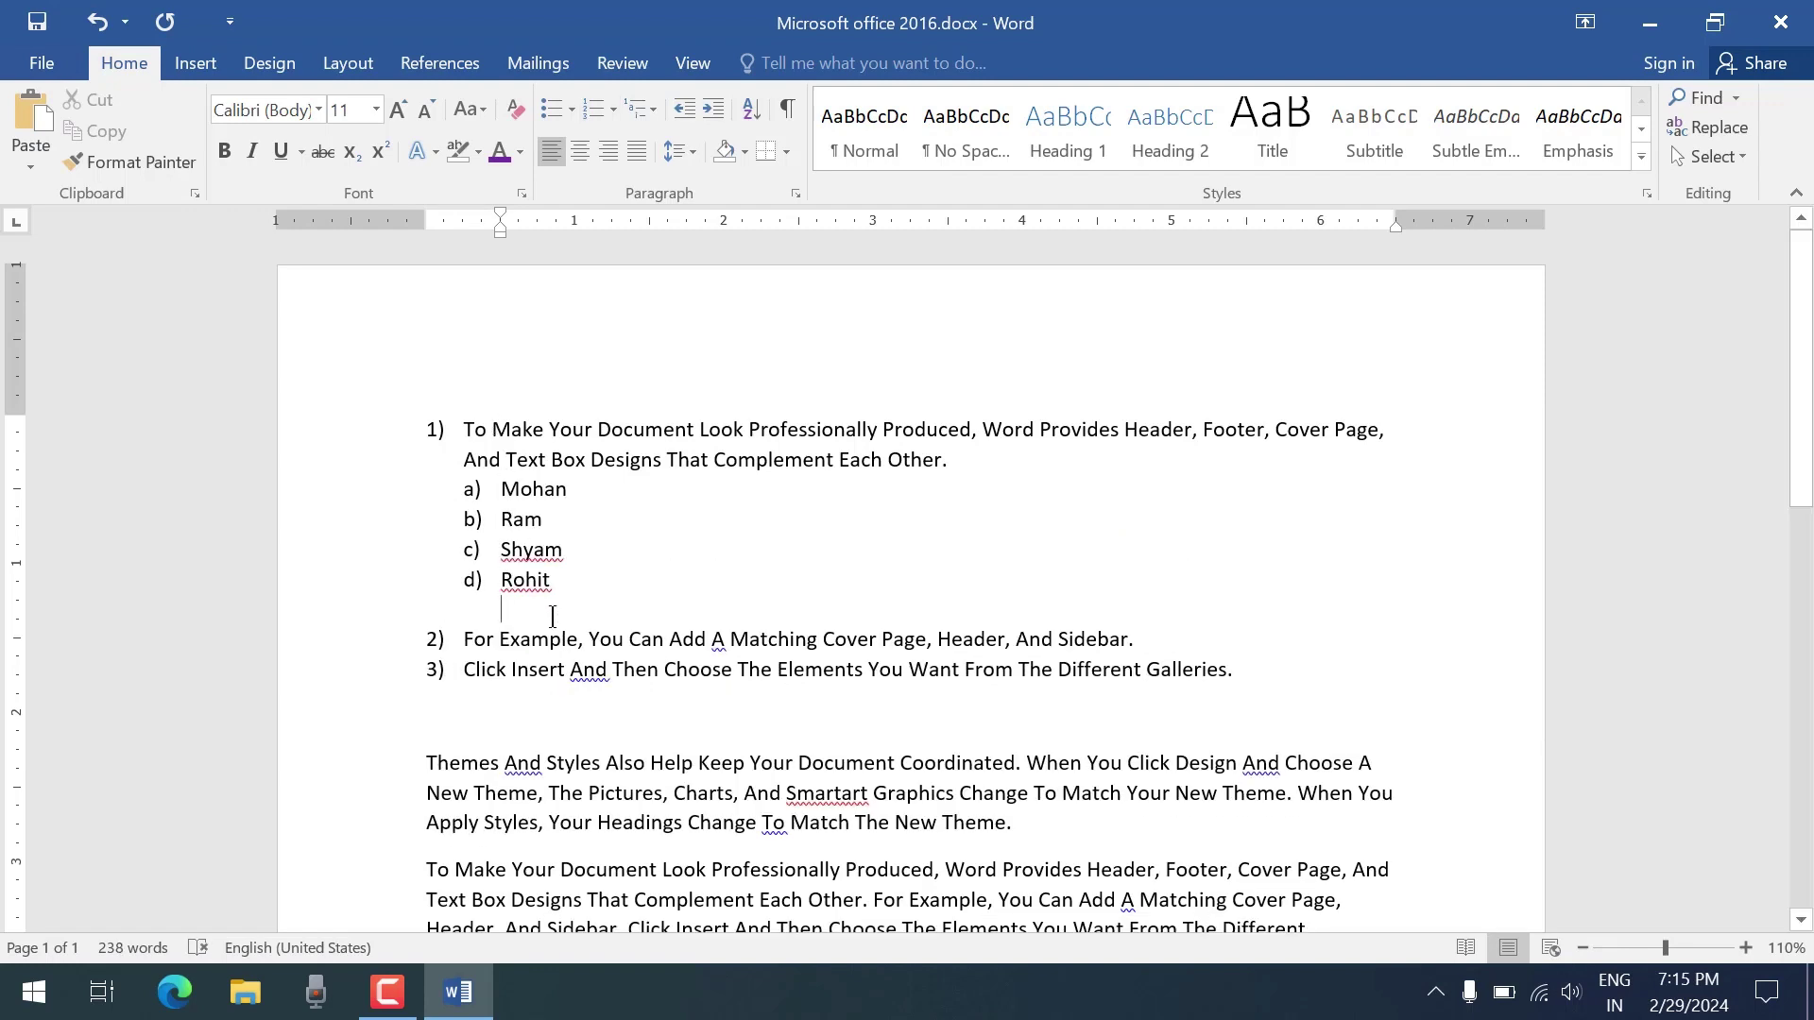
scroll(554, 617, down, 2)
scroll(555, 616, up, 2)
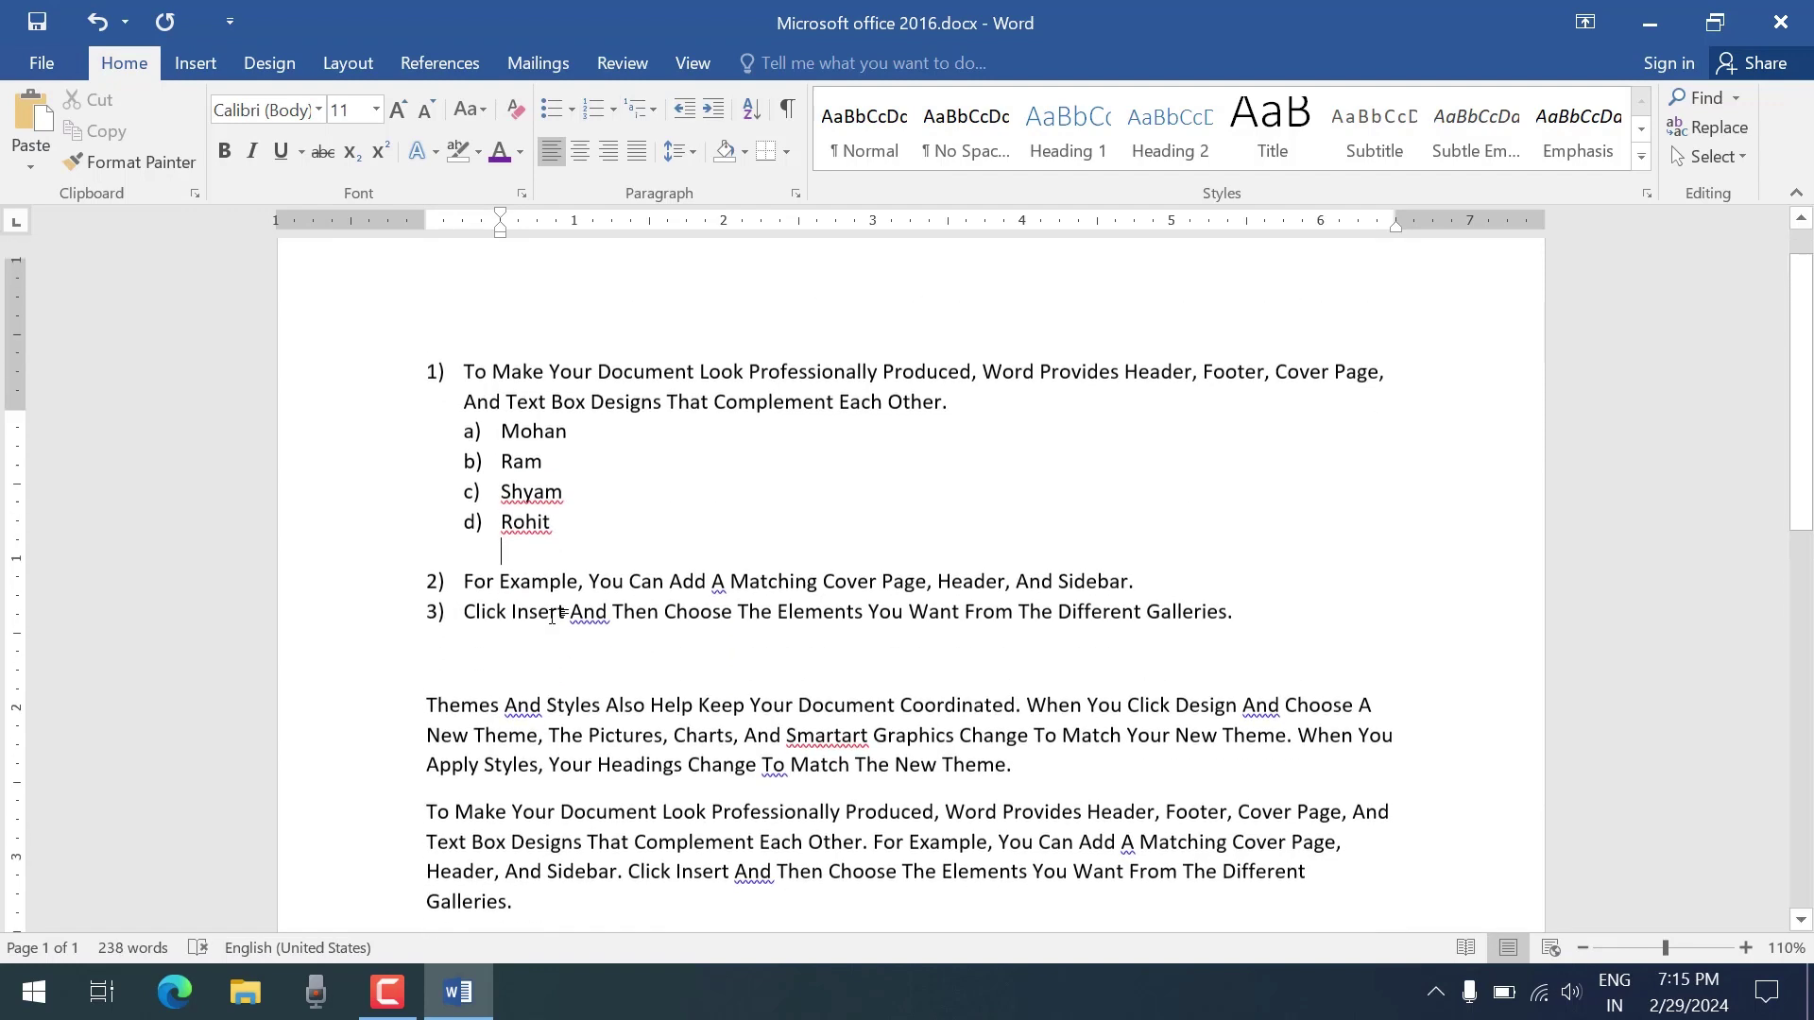
scroll(555, 615, down, 1)
drag(565, 541, 394, 321)
click(592, 506)
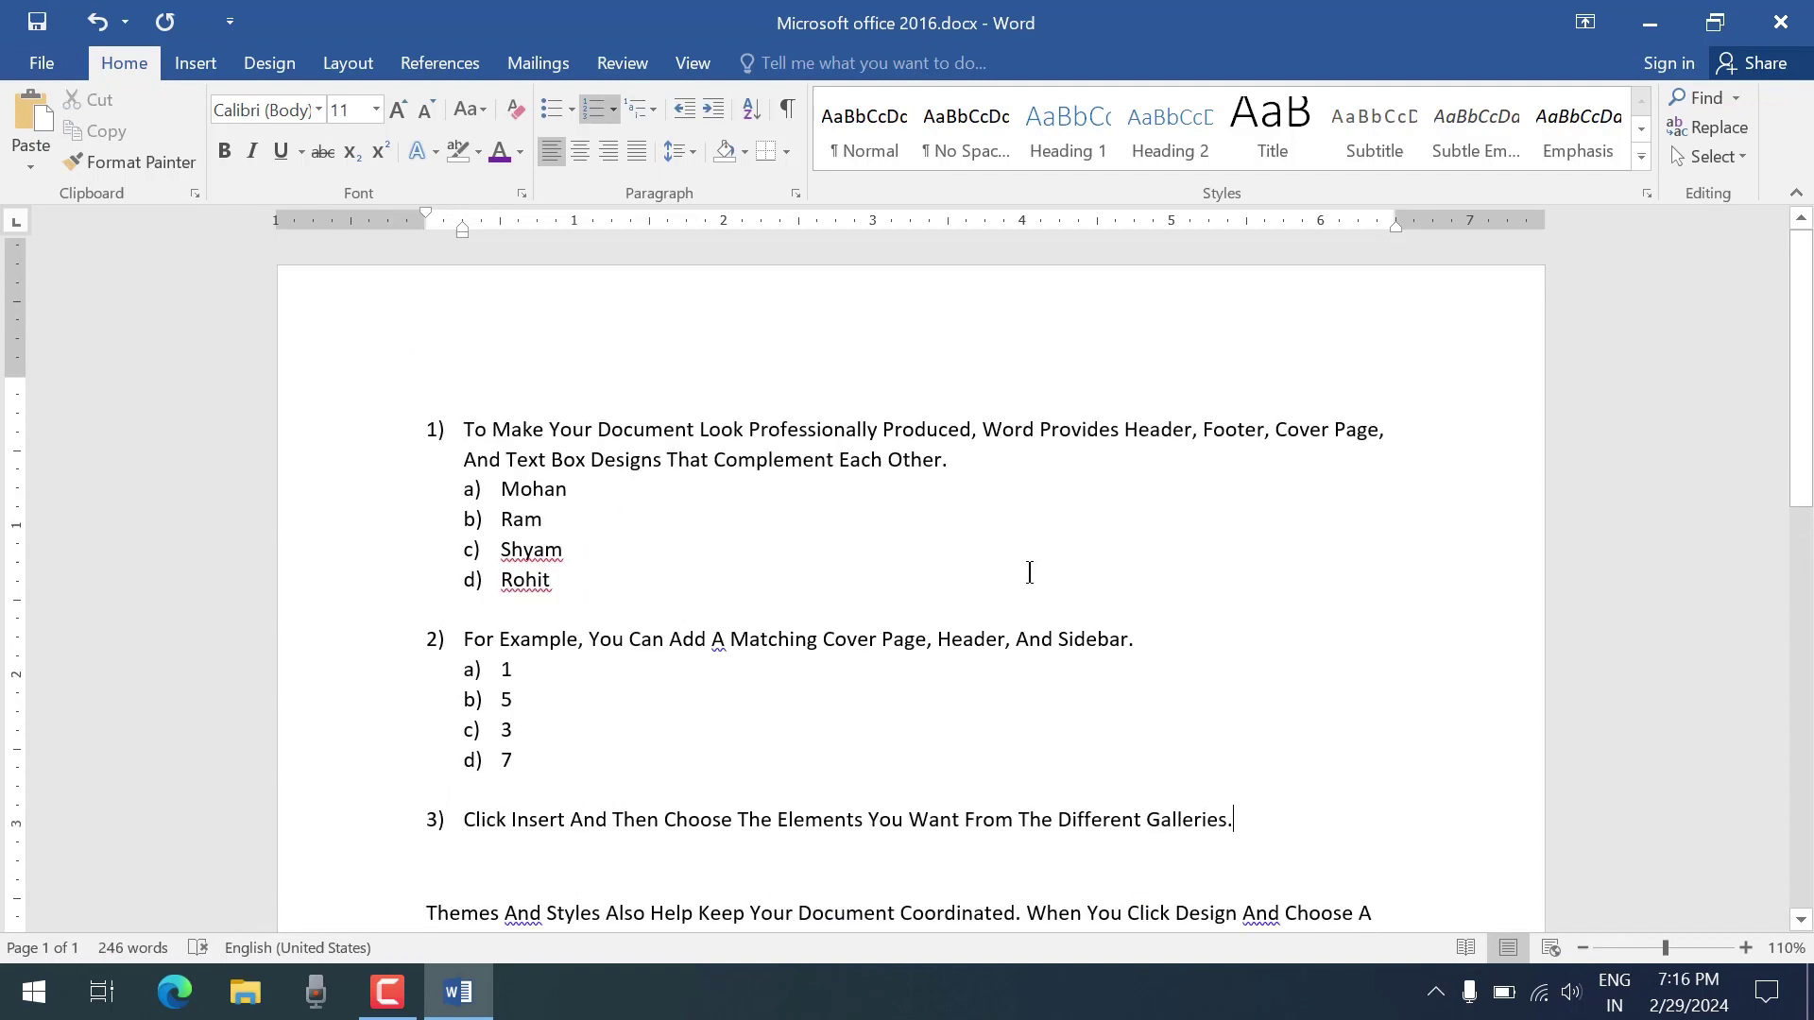
Try centered, left and right alignment on the four paragraphs below the numbered list, and finish with them justified
scroll(1029, 572, down, 1)
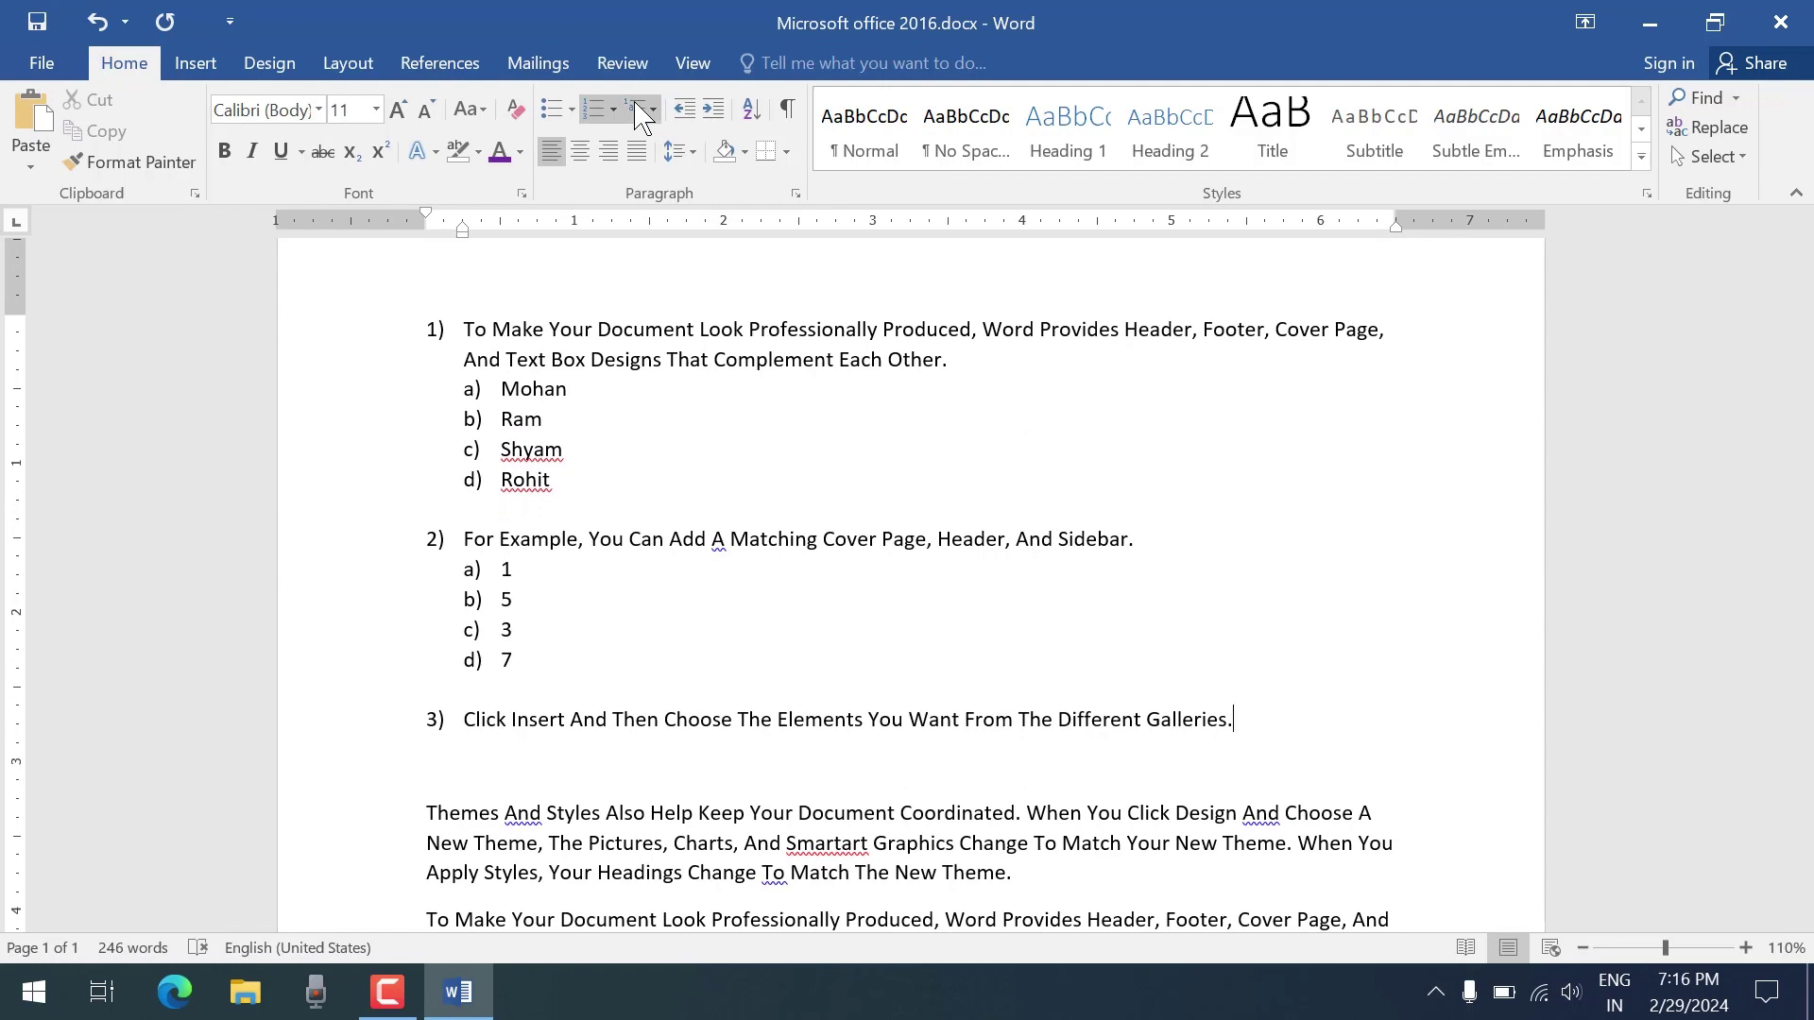
drag(426, 813, 684, 763)
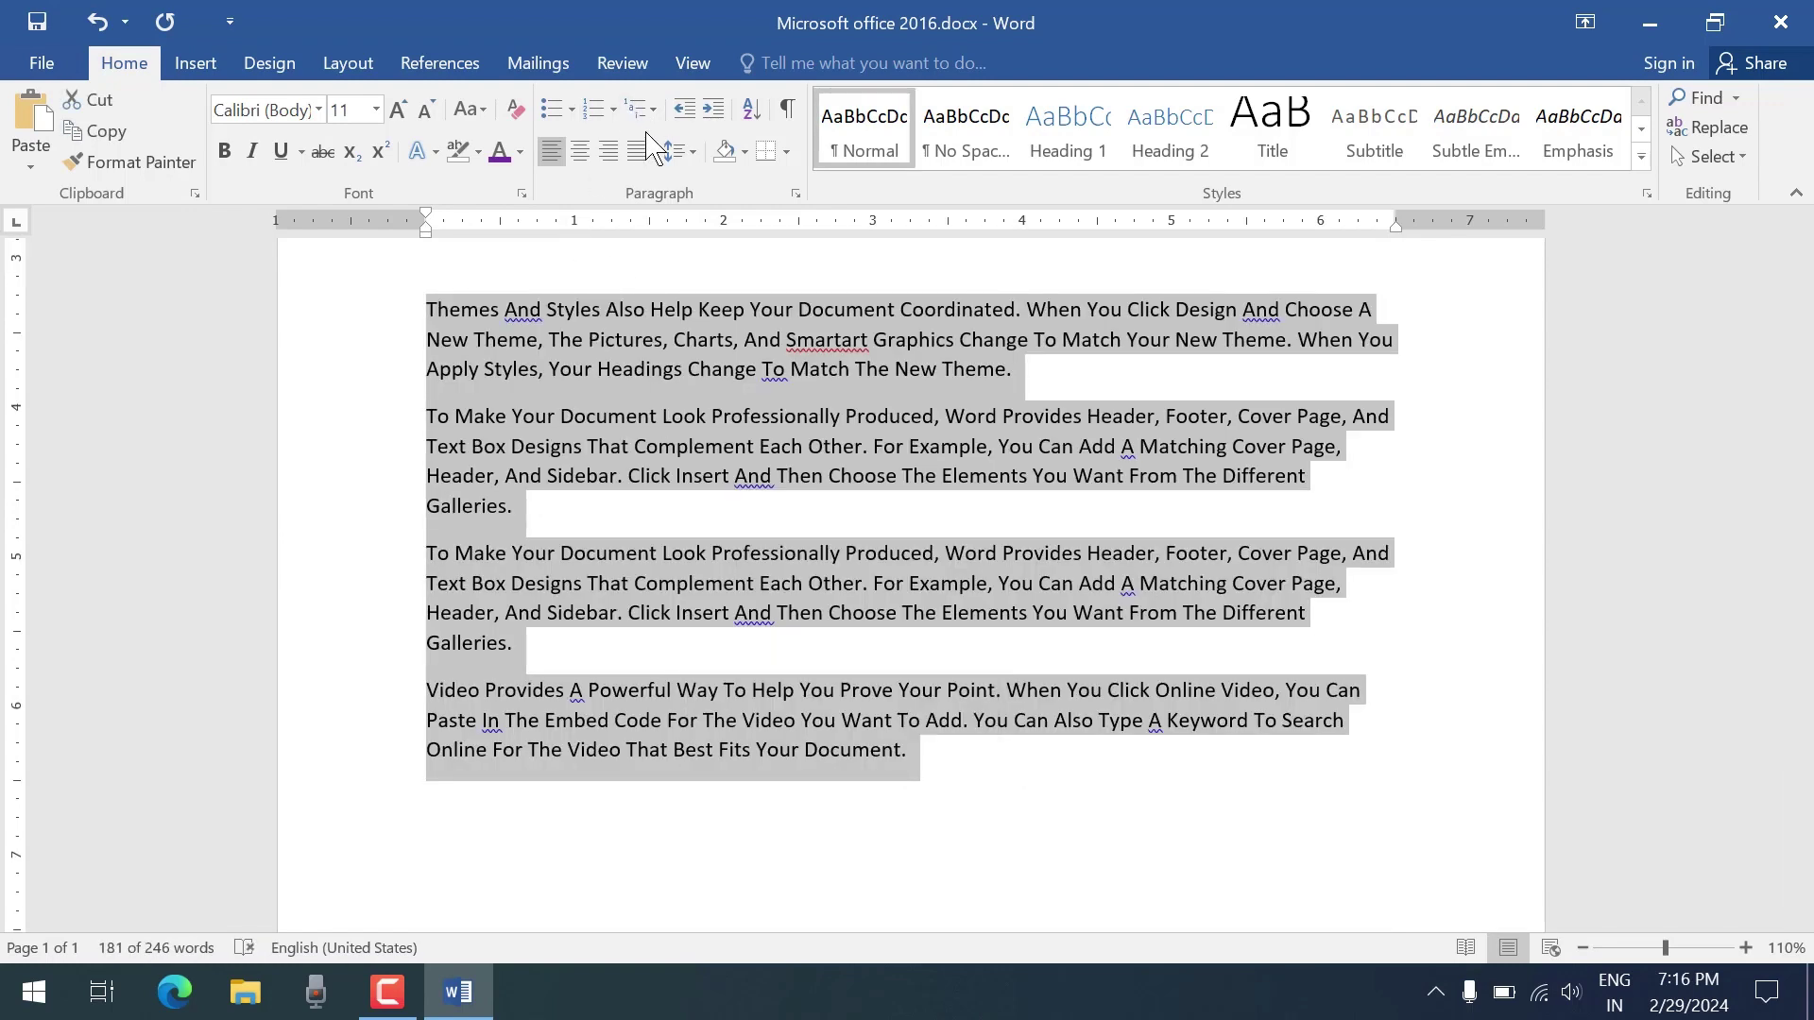
key(ctrl+e)
click(559, 153)
click(584, 153)
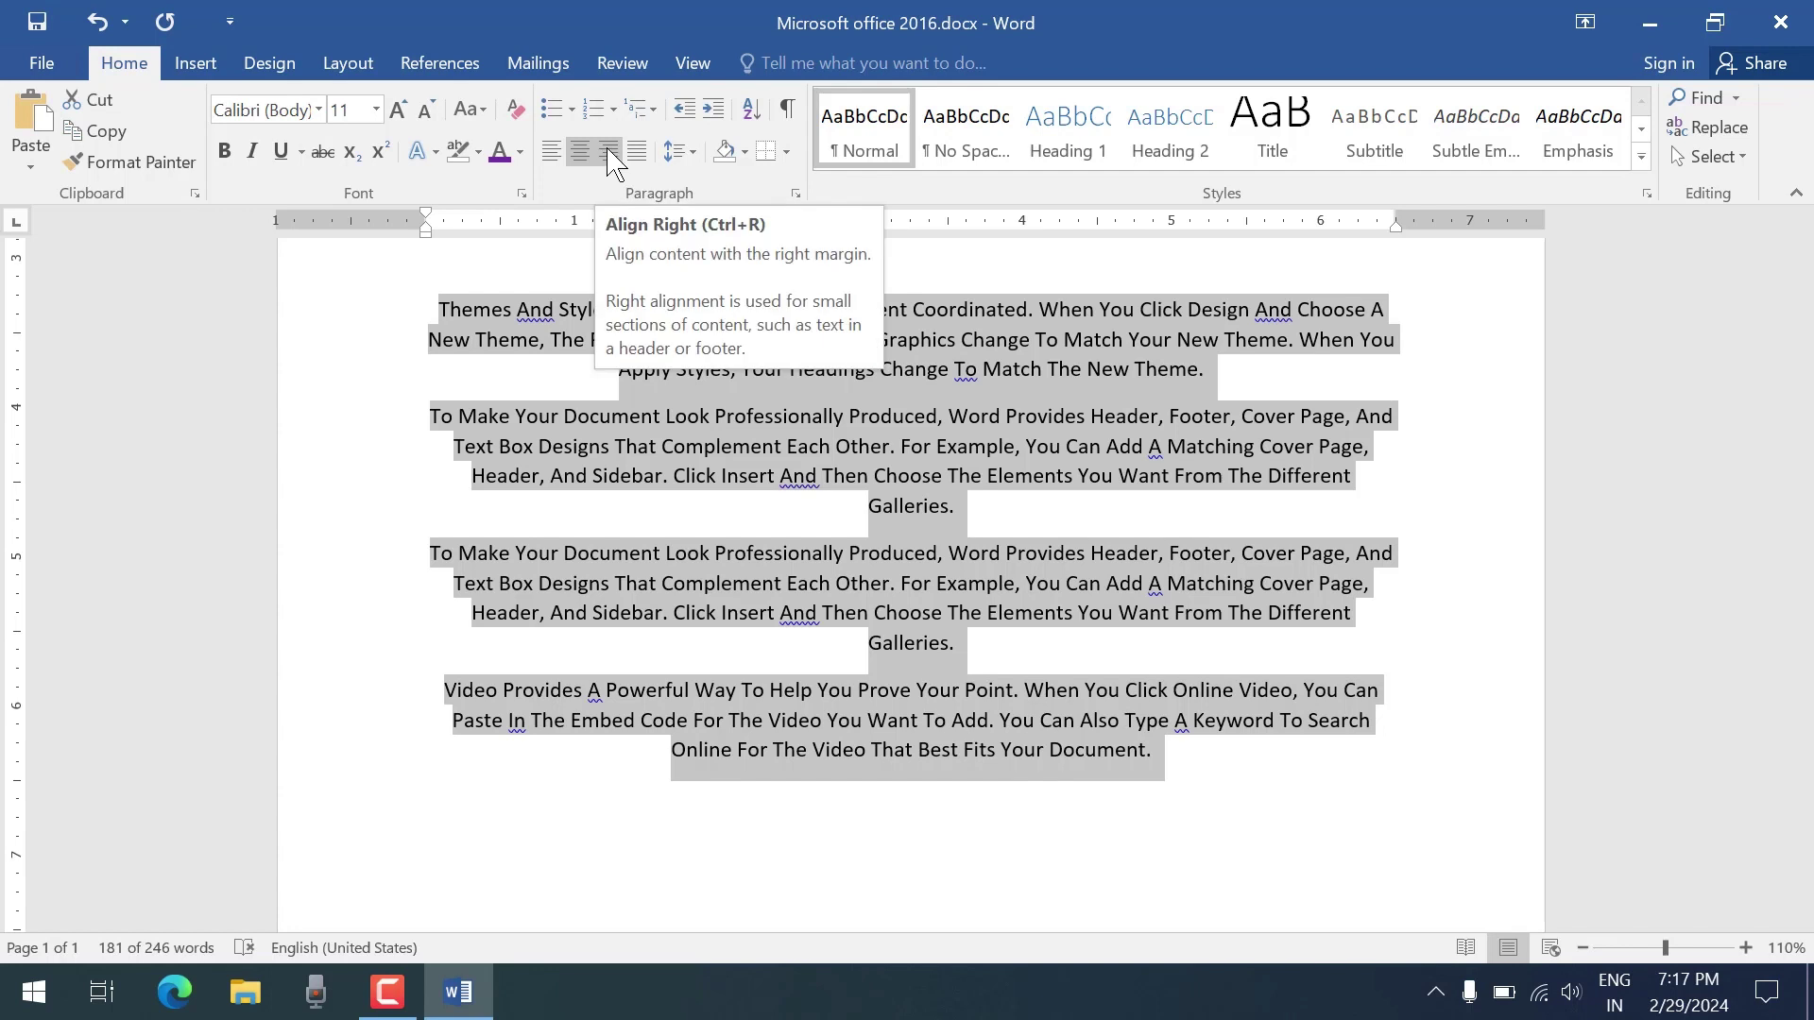
click(609, 153)
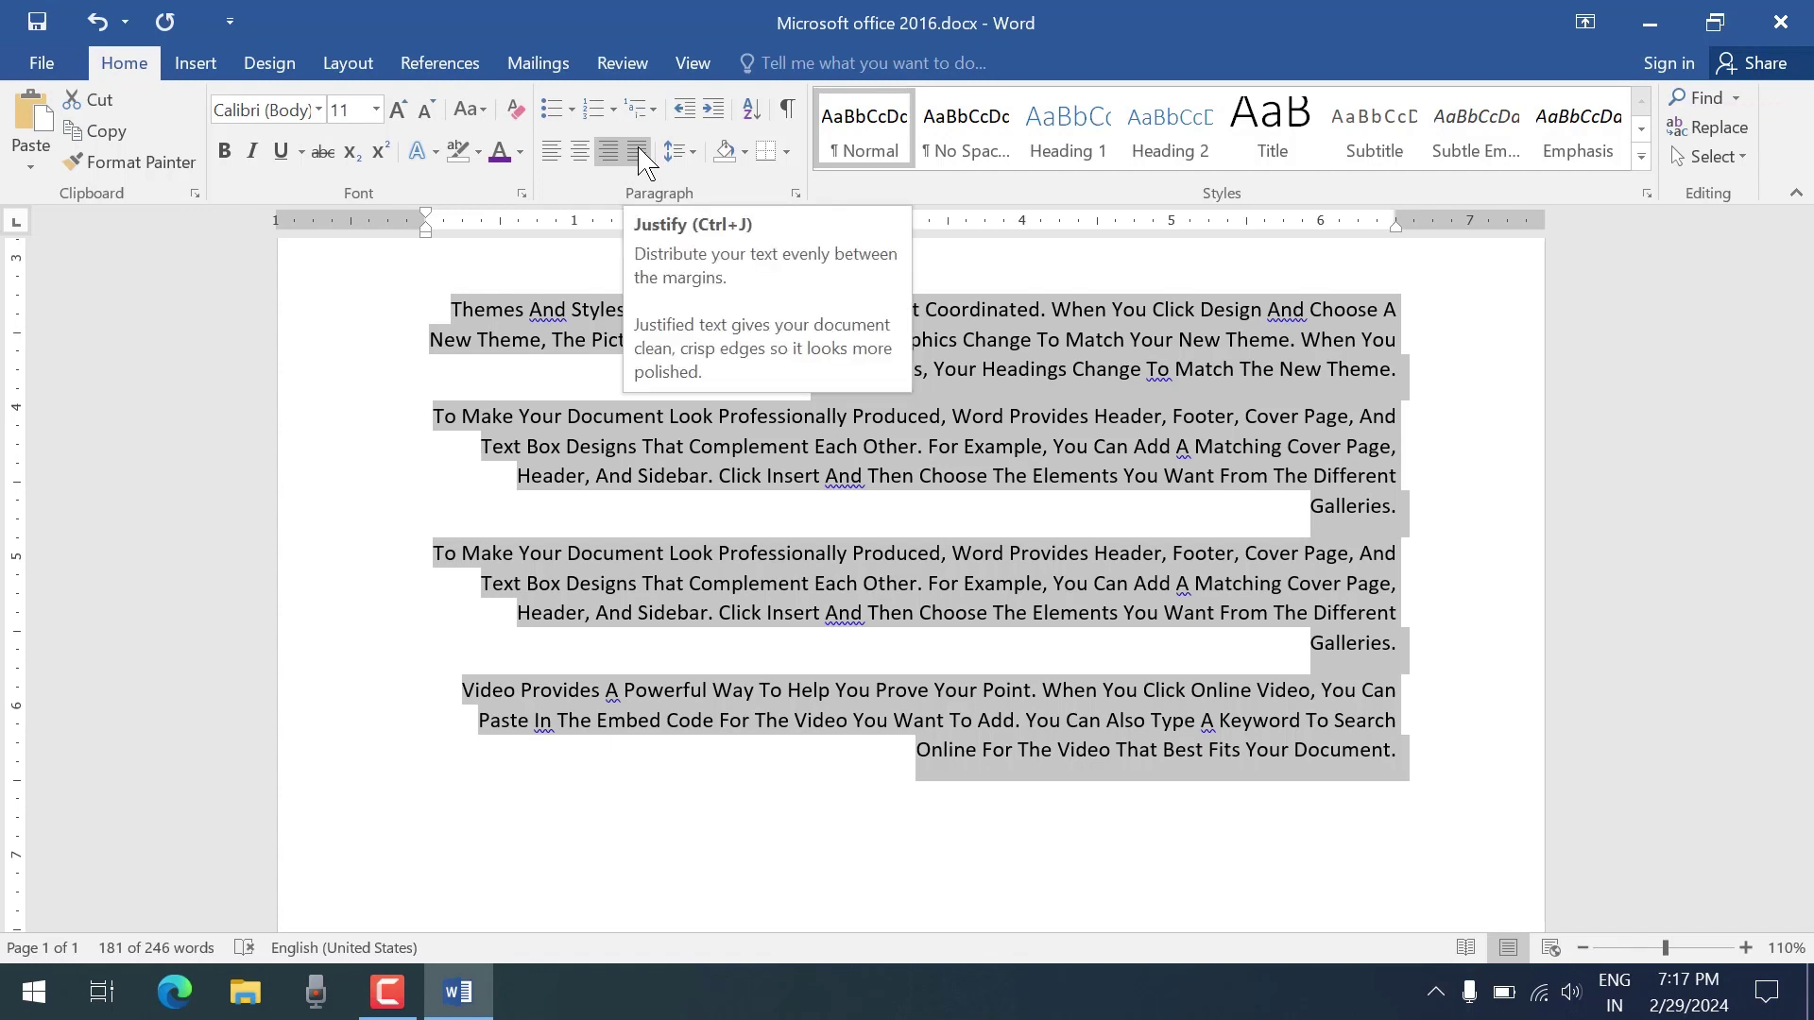
click(639, 153)
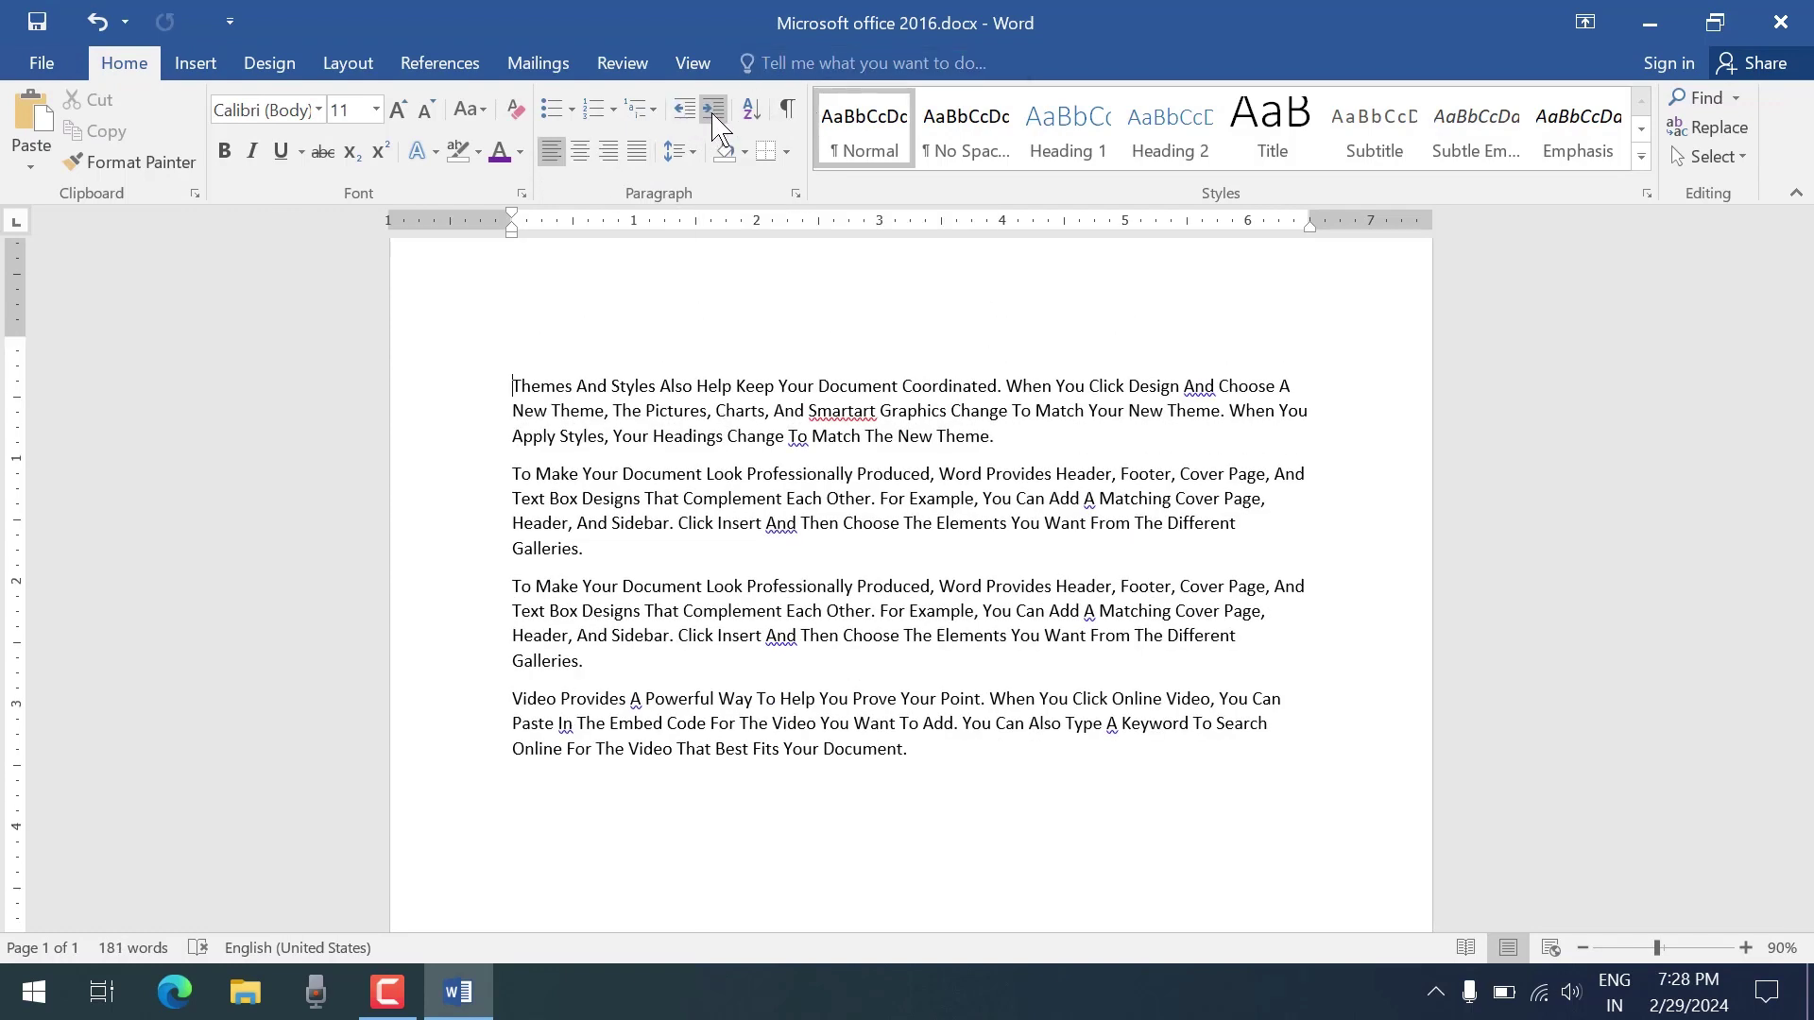
Increase the left indent of the first paragraph, starting with "Themes And Styles", by three levels to 1.5 inches
key(ctrl+shift+Down)
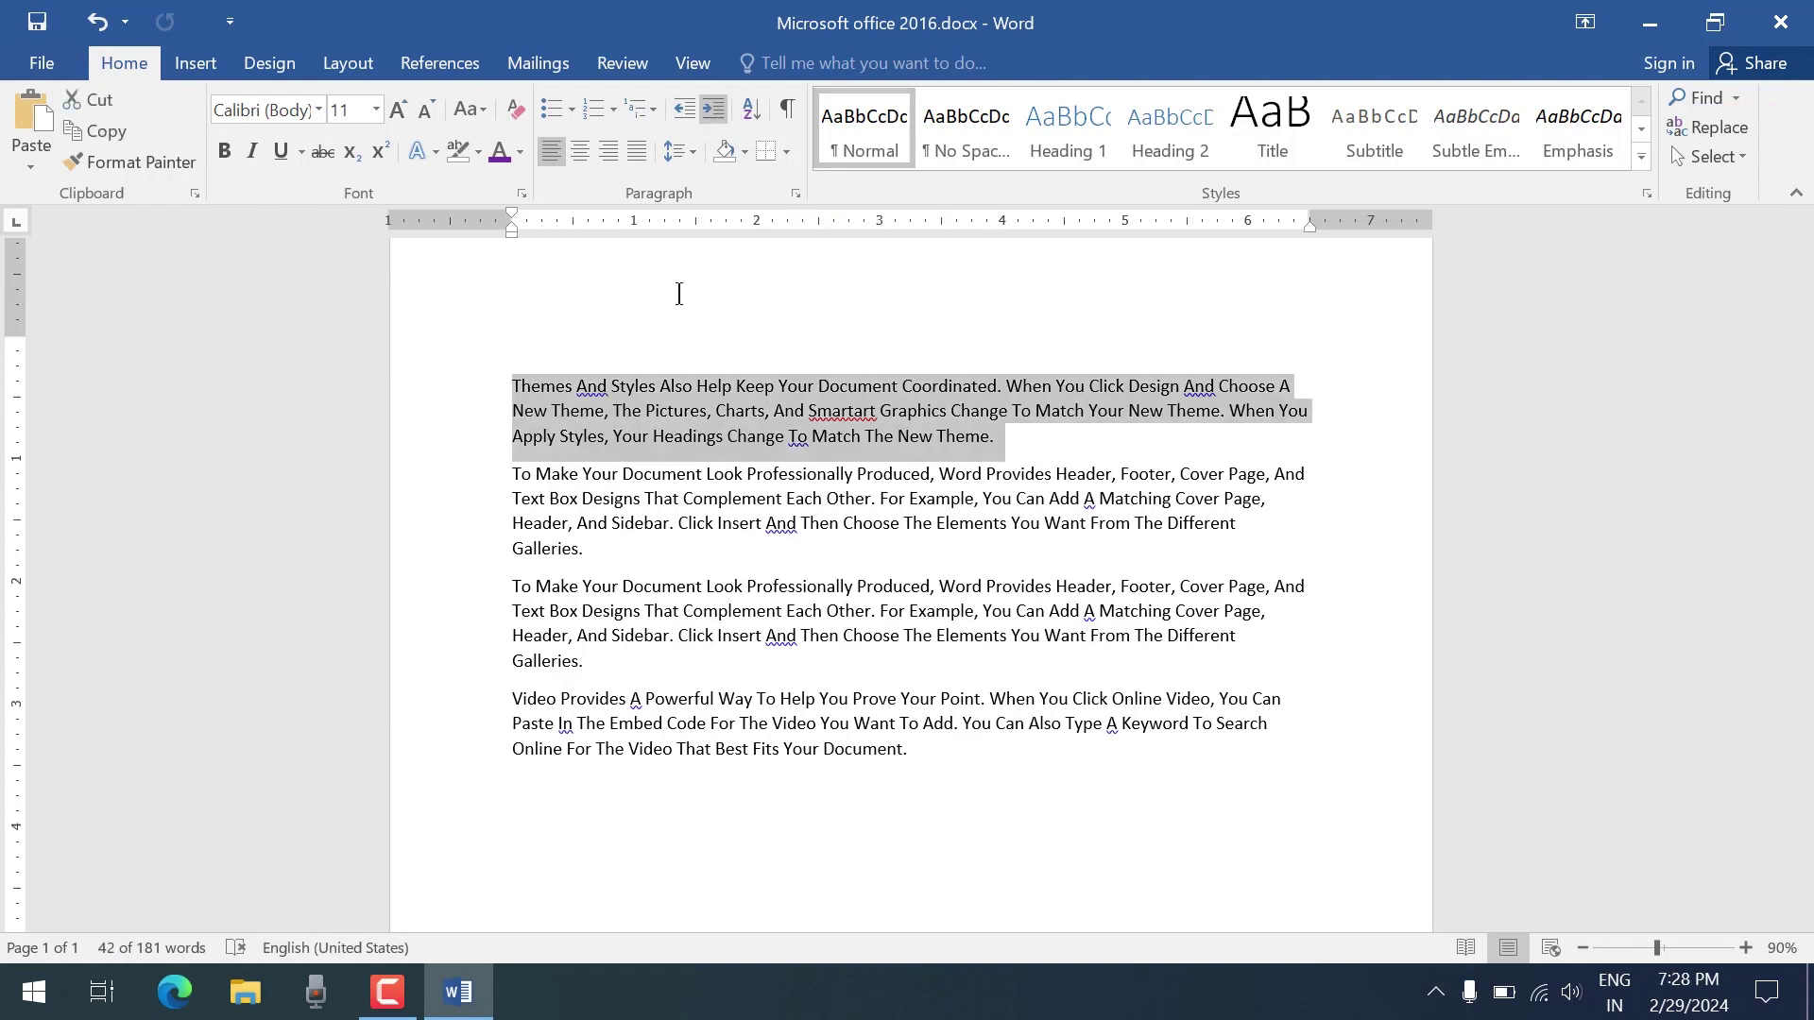
click(643, 474)
double_click(476, 391)
click(715, 111)
click(715, 112)
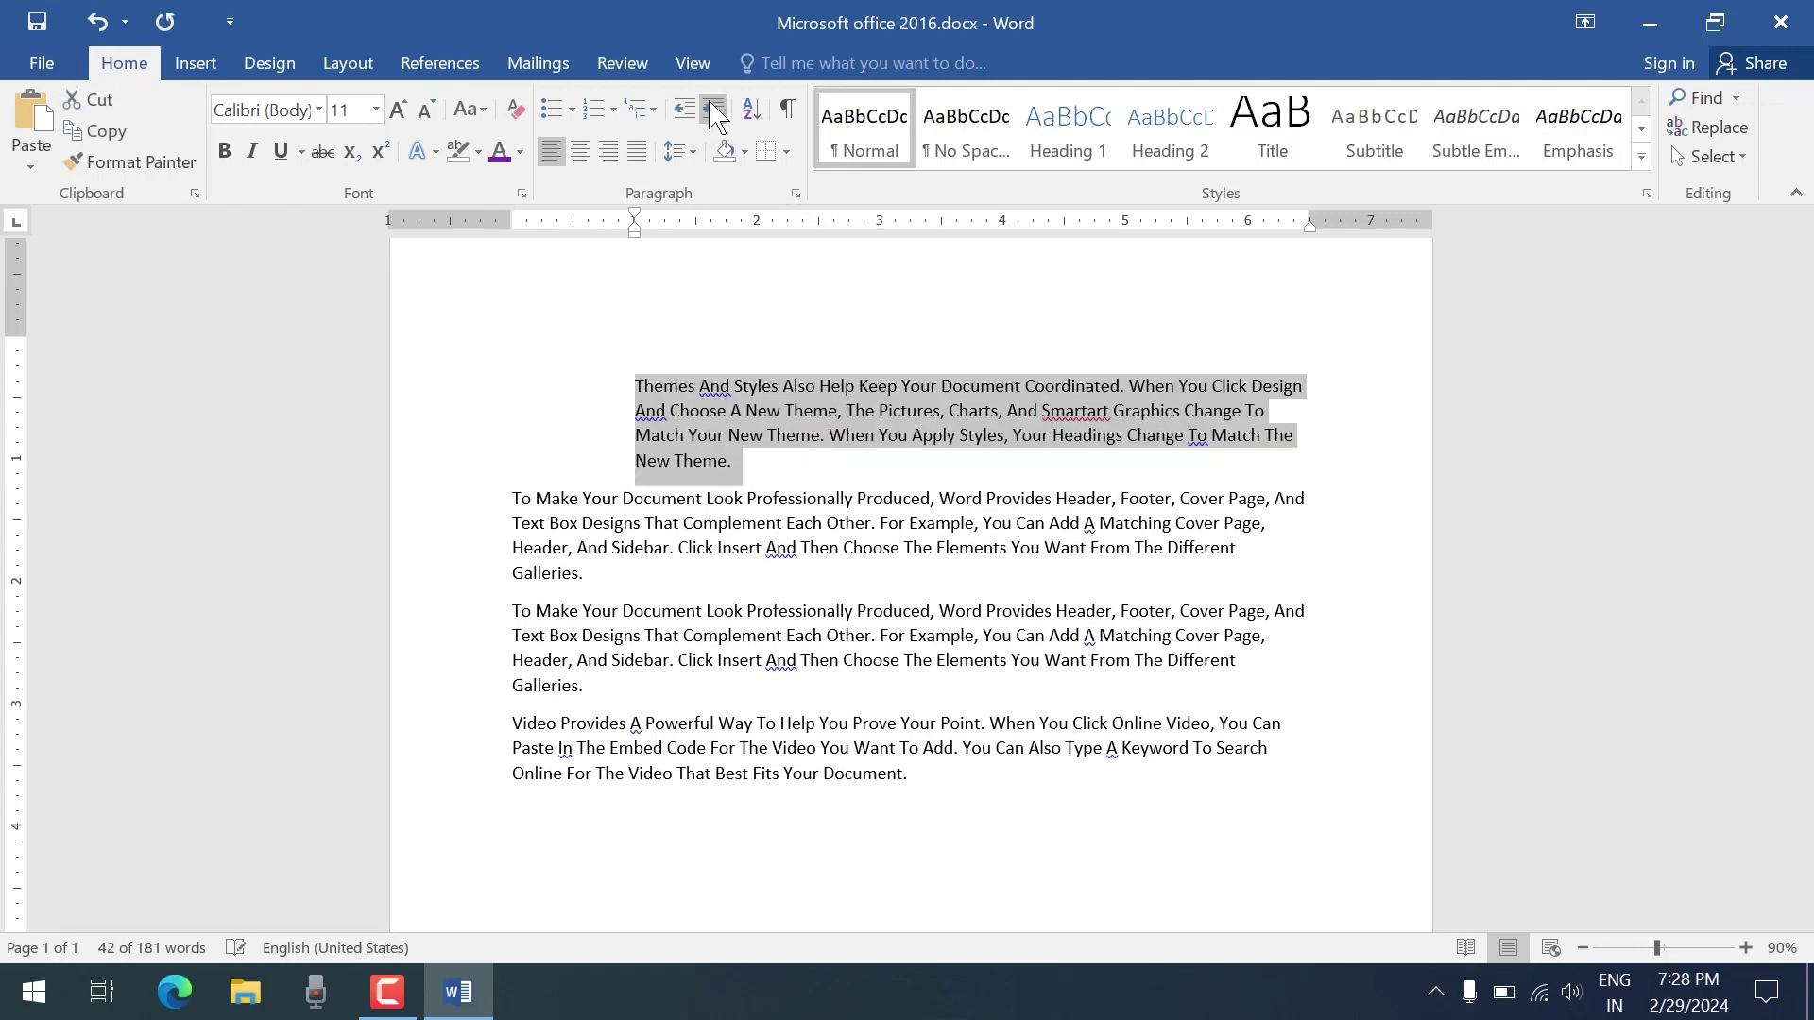
click(716, 111)
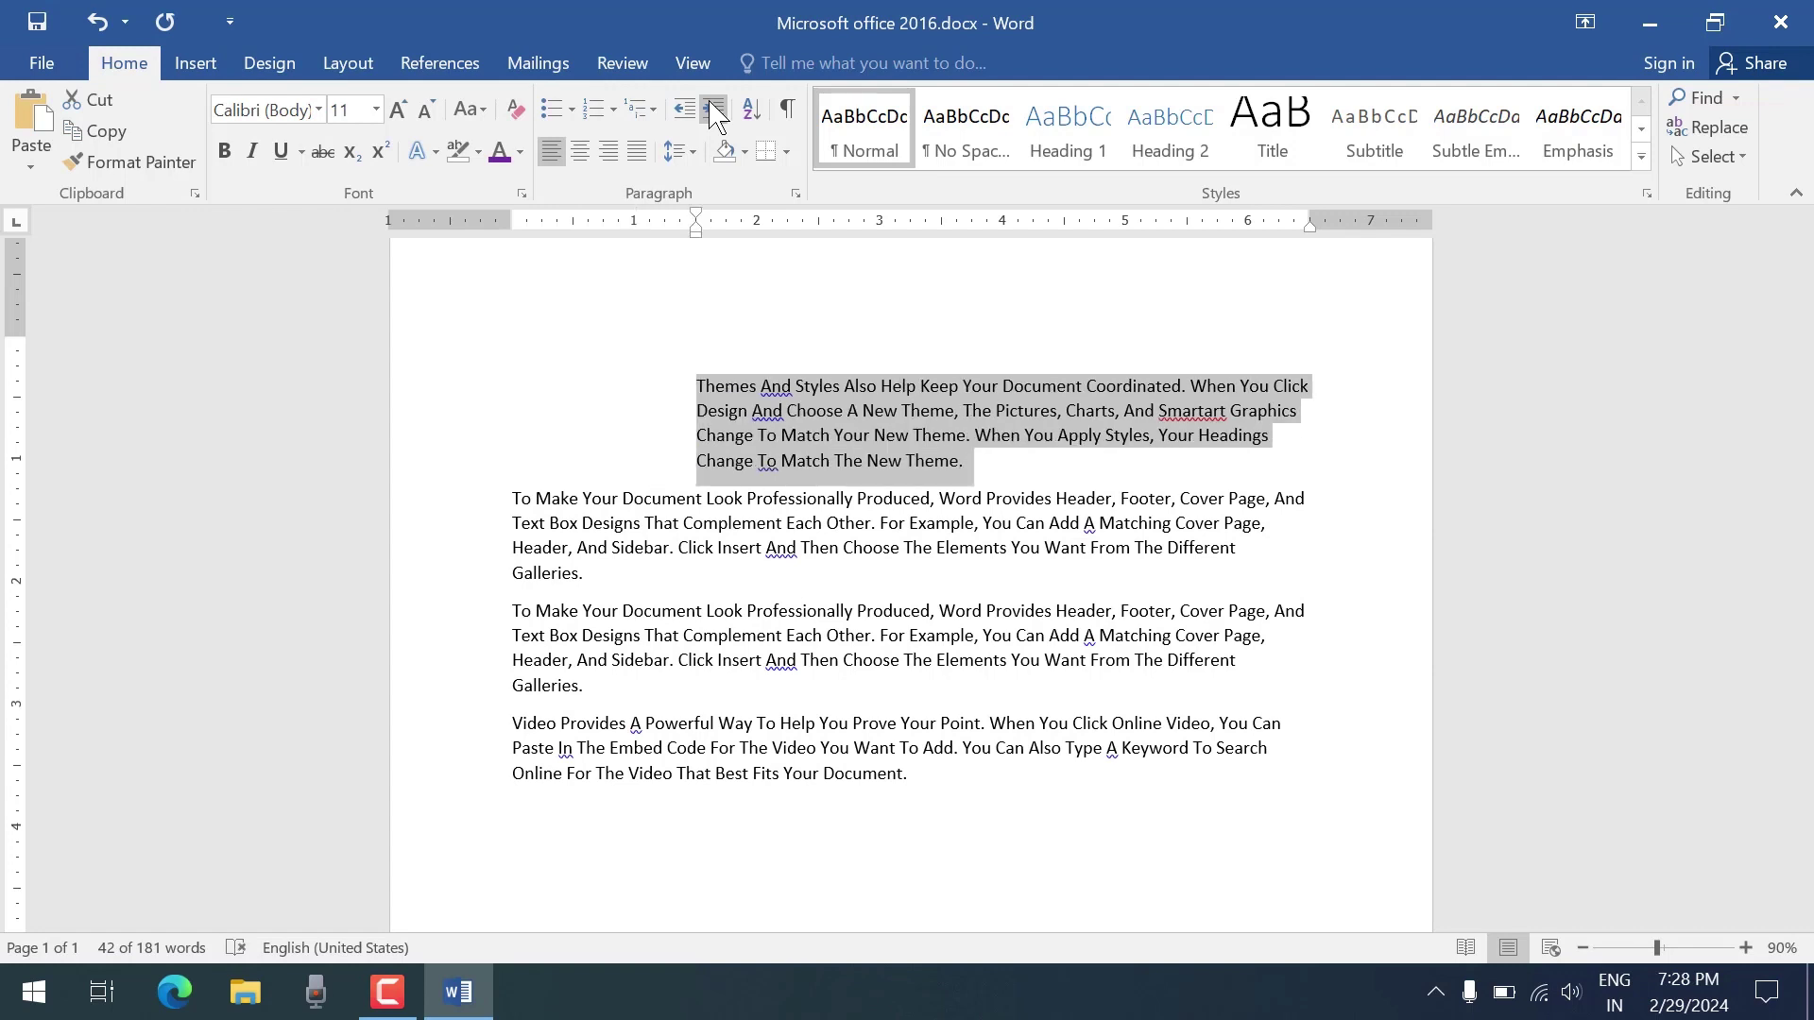
Decrease the first paragraph's indent back to the left margin
click(685, 110)
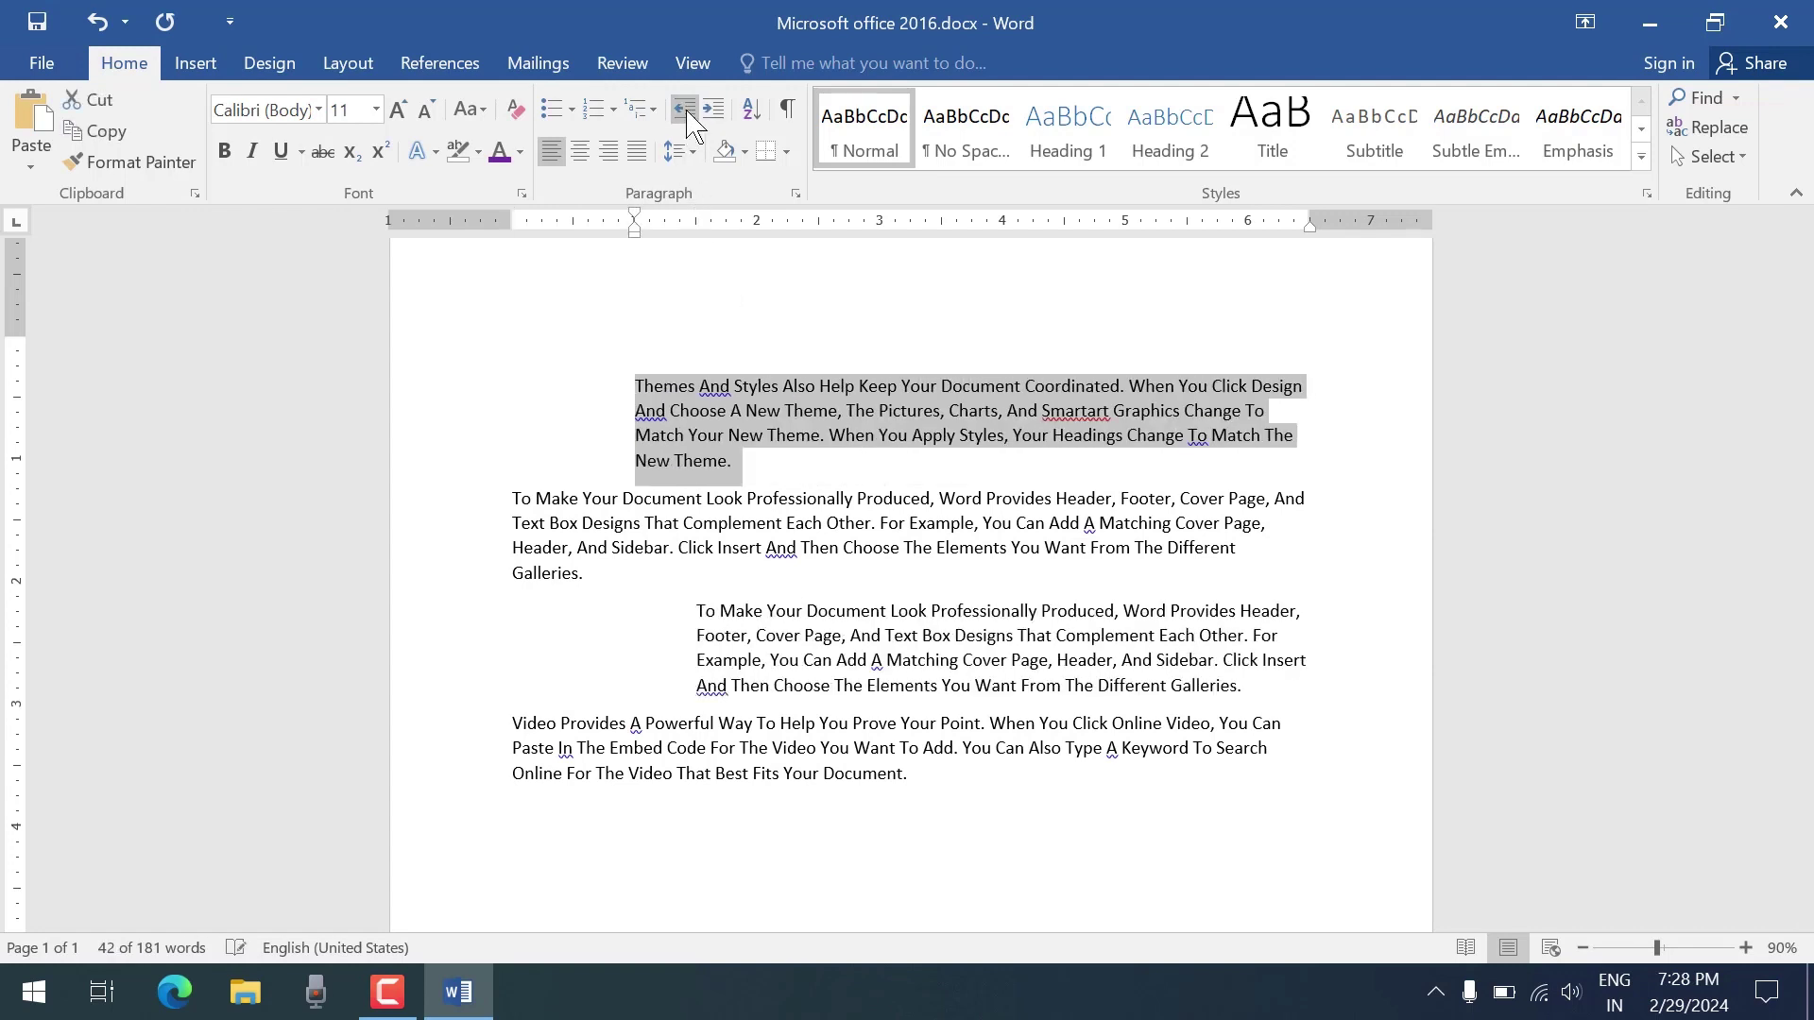
click(685, 109)
click(685, 109)
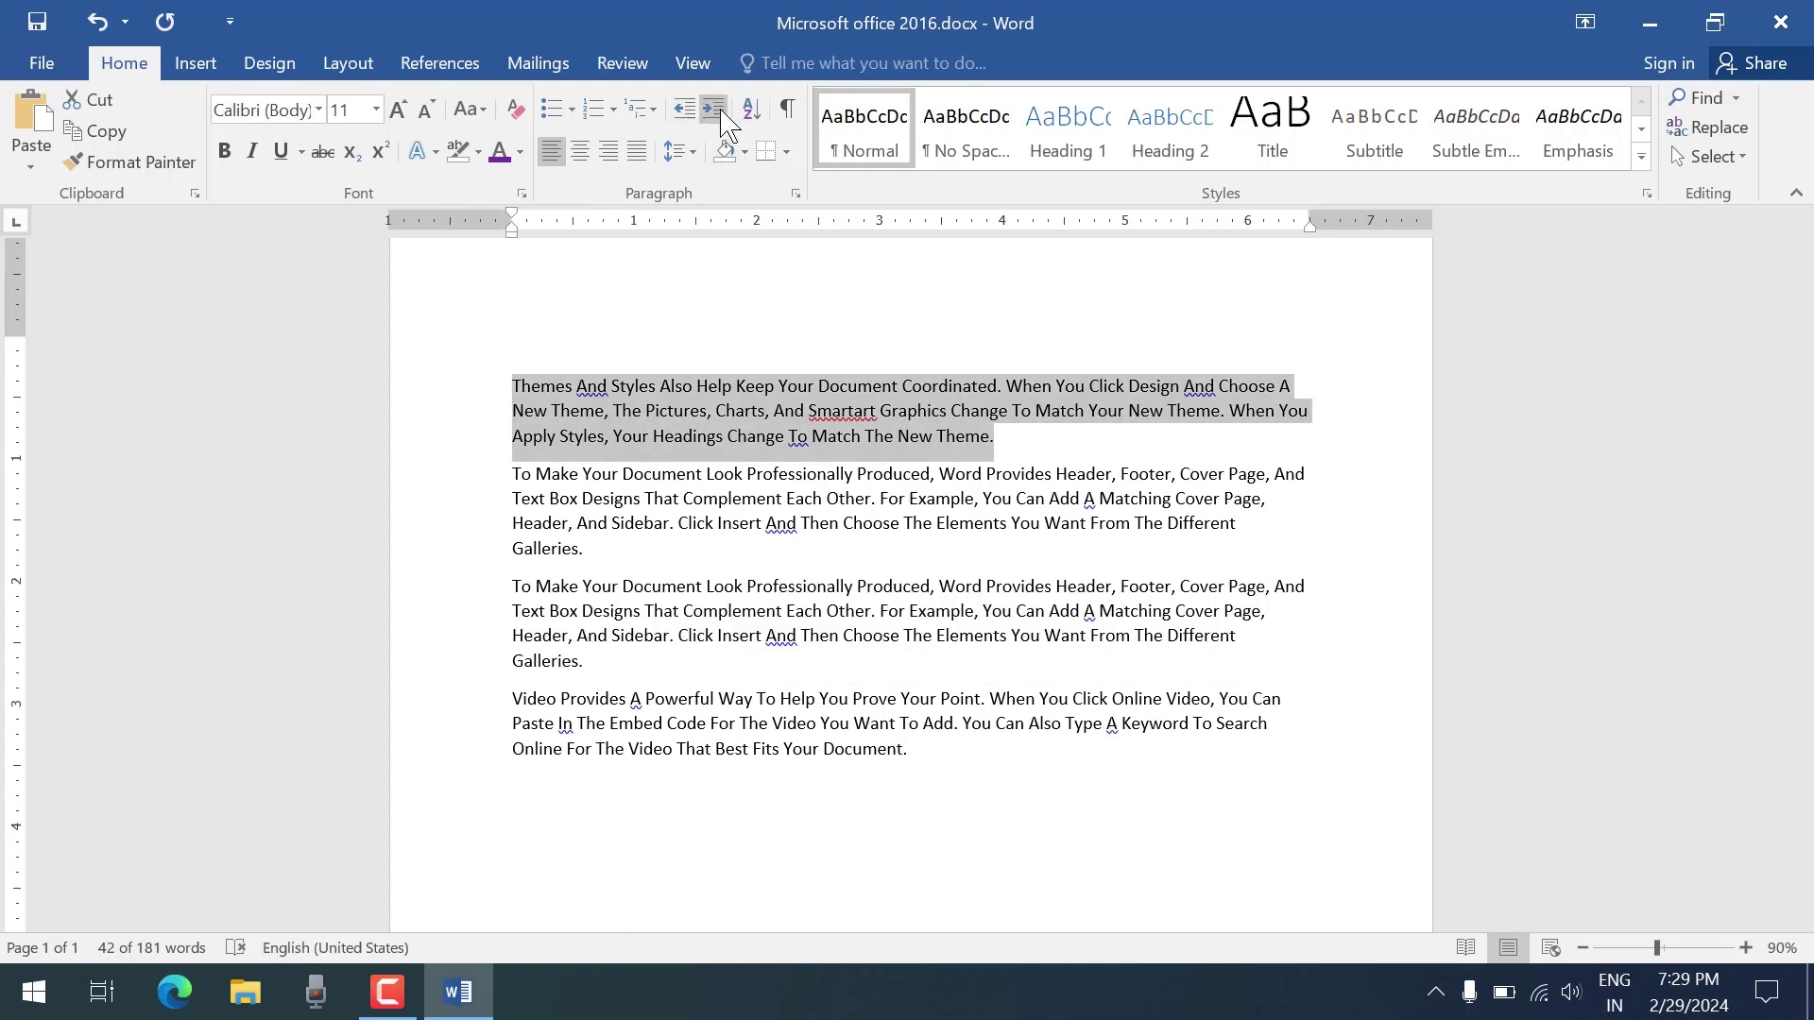
Widen the line spacing of the entire document text, and open the shading colors for the first paragraph
click(970, 789)
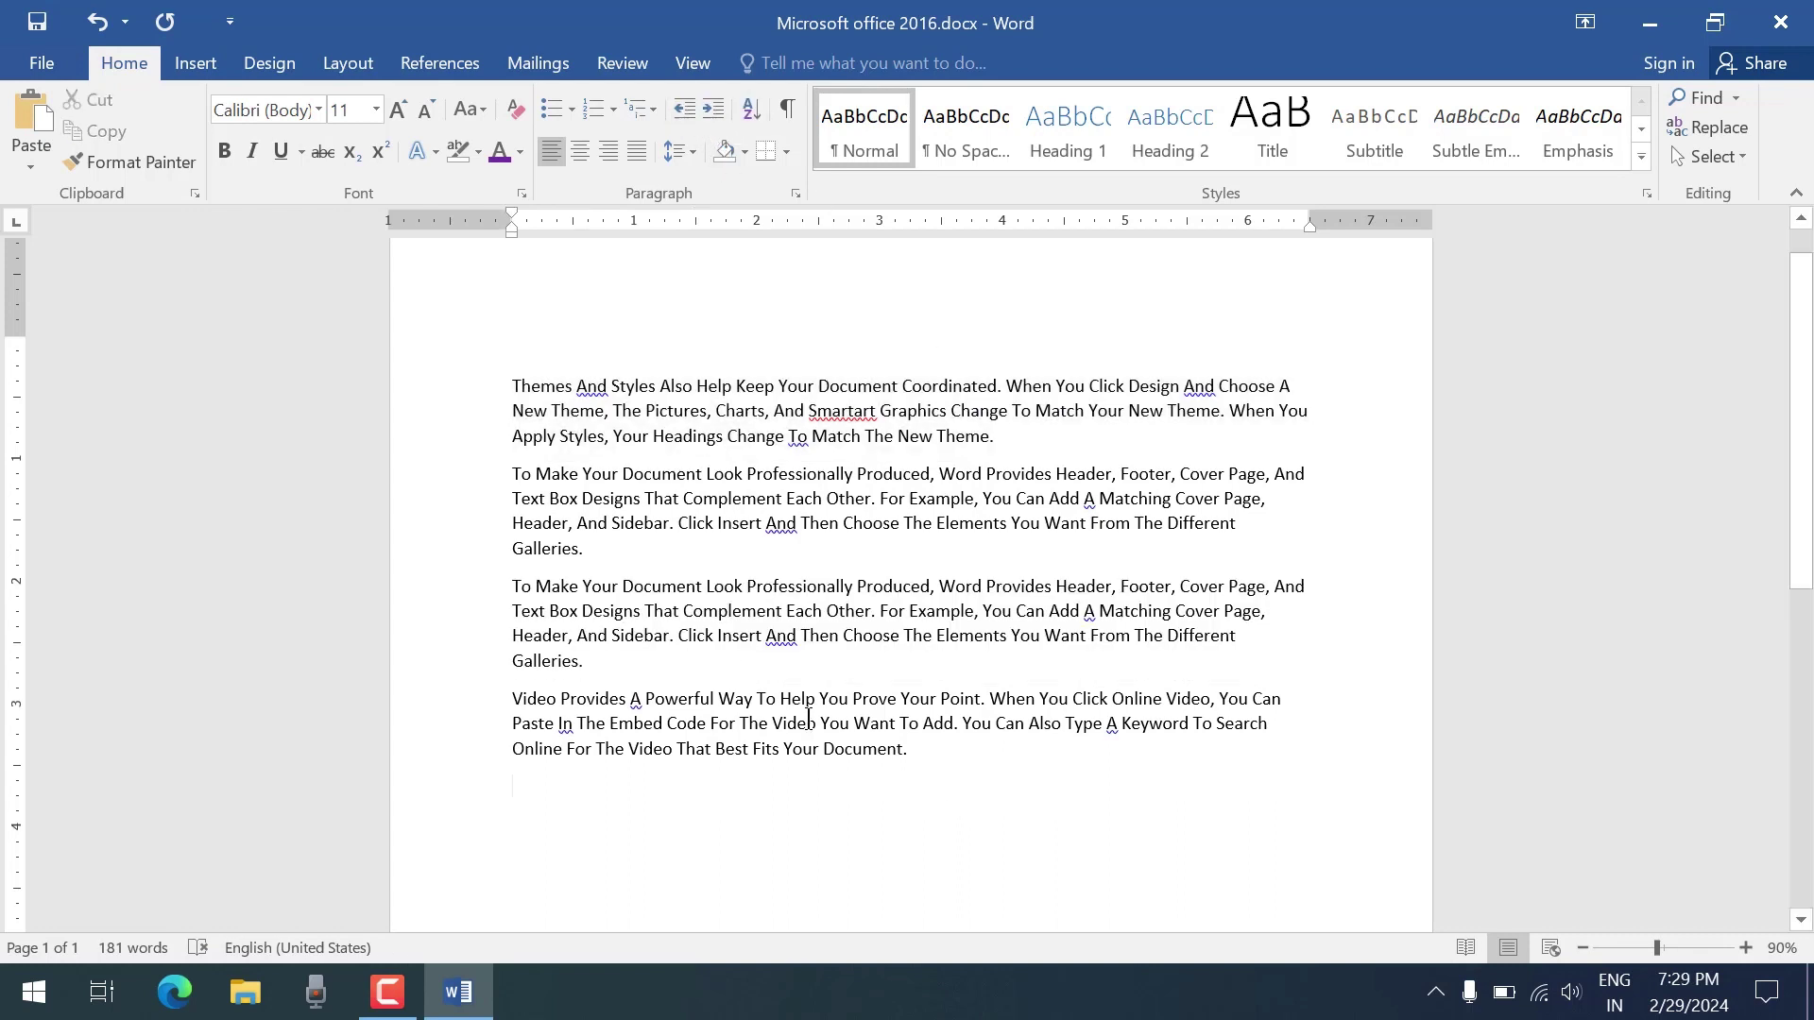
key(ctrl+a)
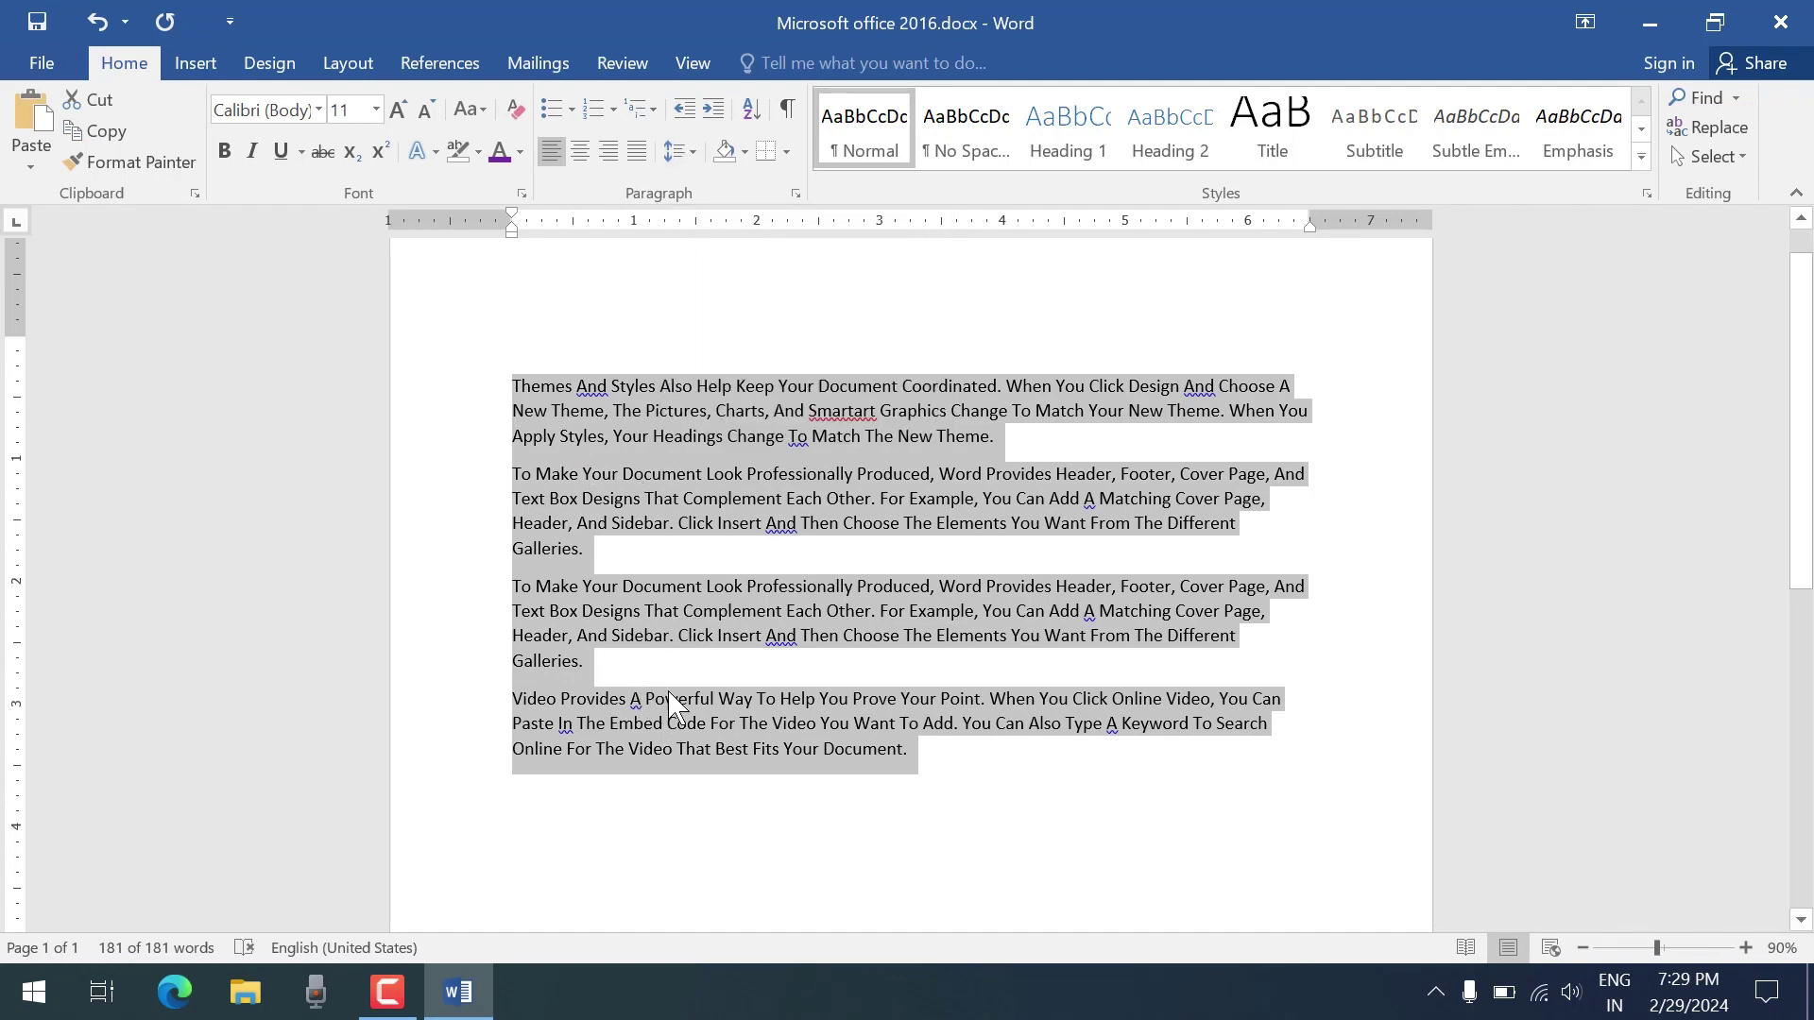
click(678, 153)
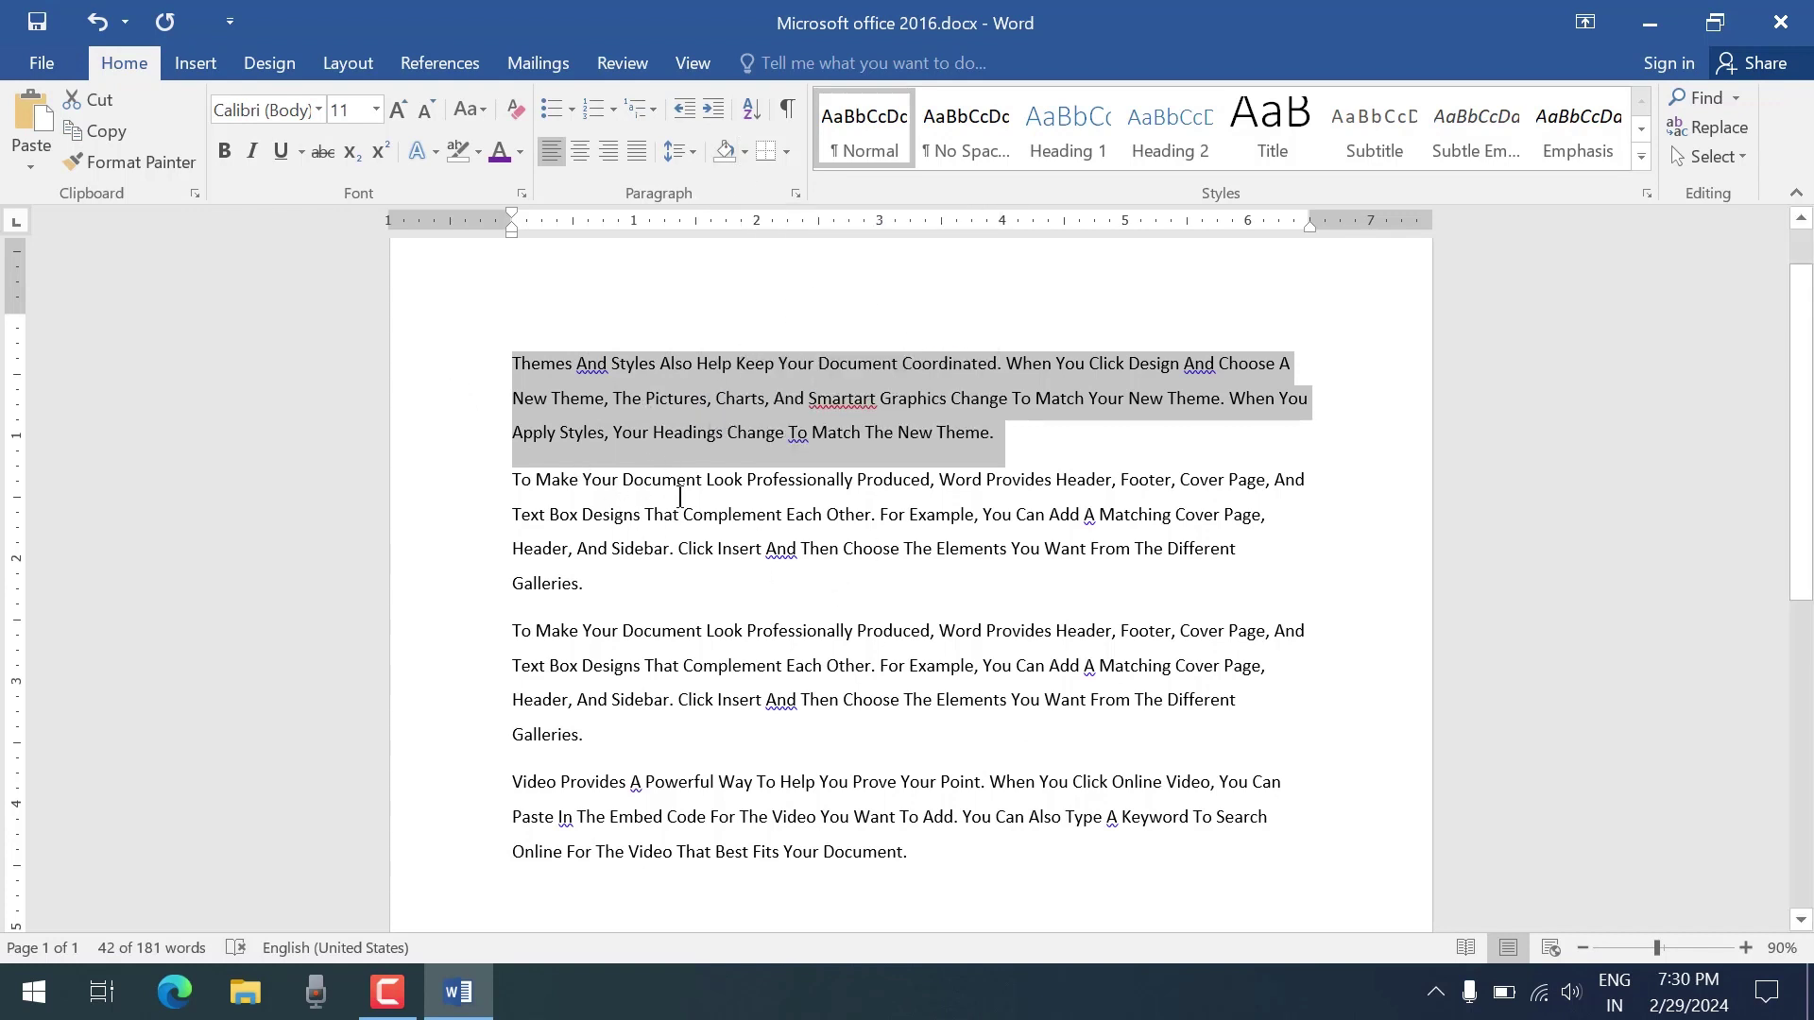
click(744, 151)
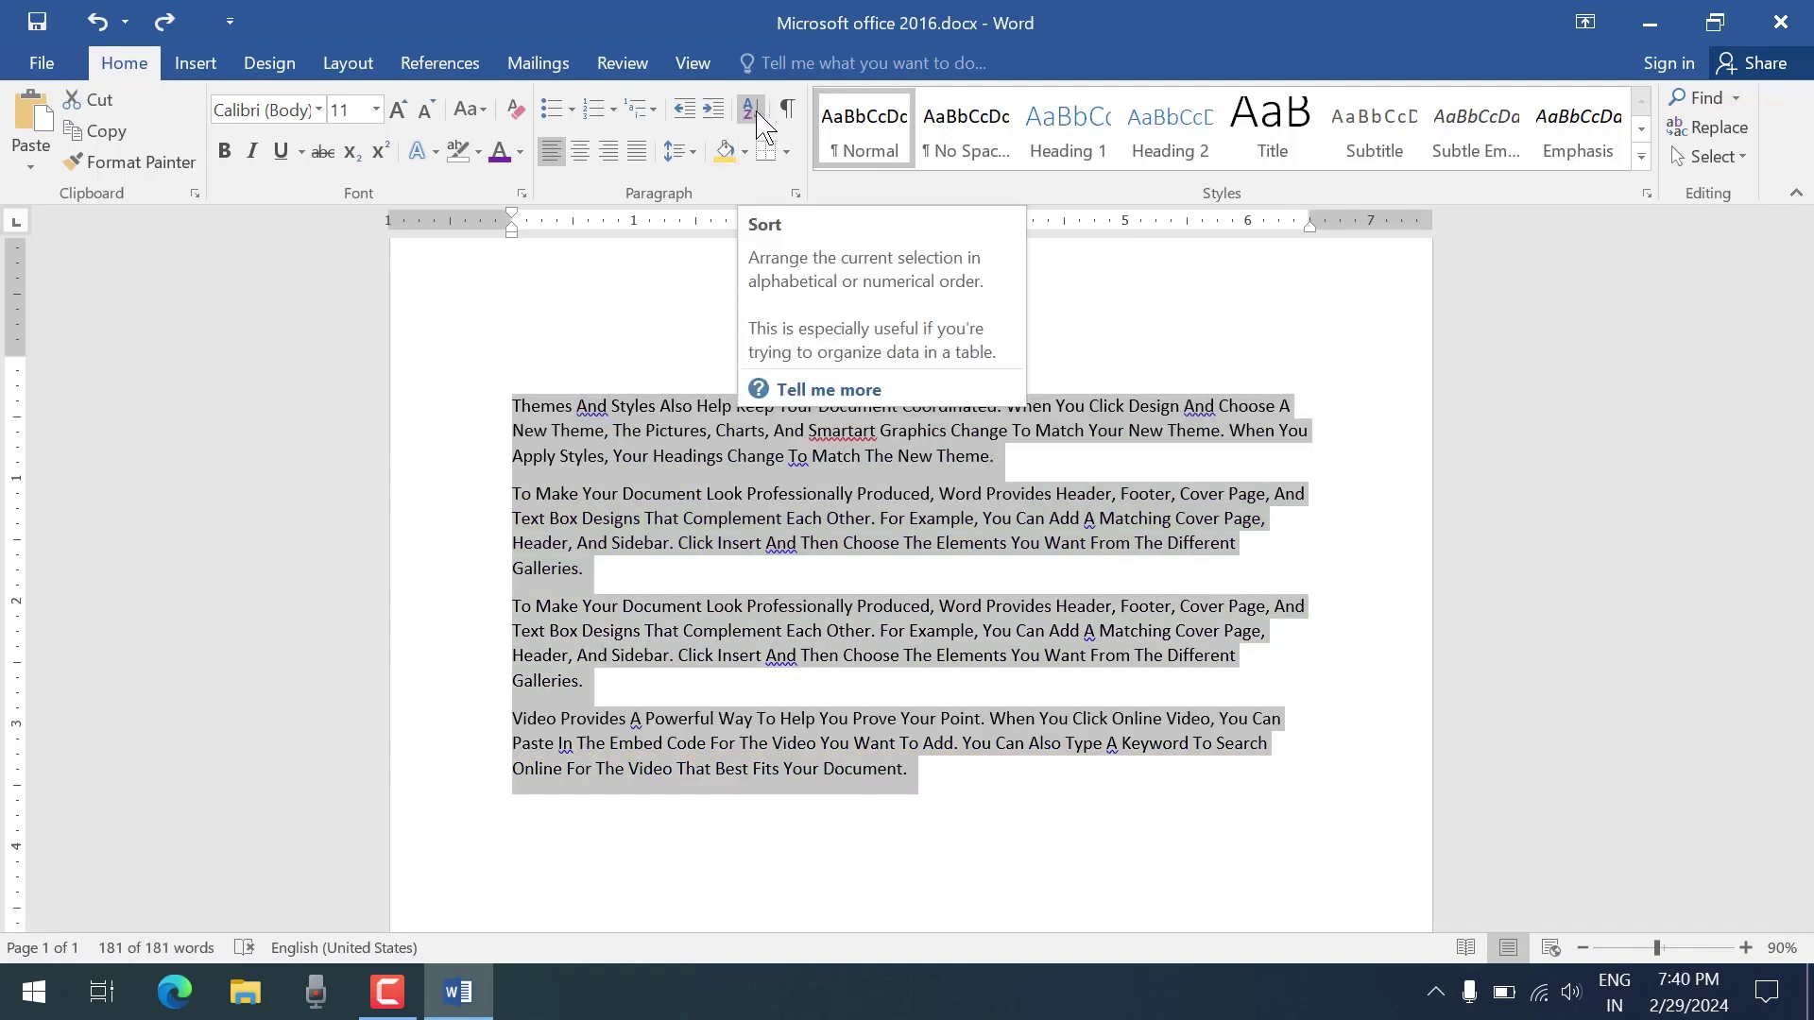
Sort all the selected paragraphs as text in ascending order, with no header row
click(751, 108)
click(1062, 335)
click(1086, 355)
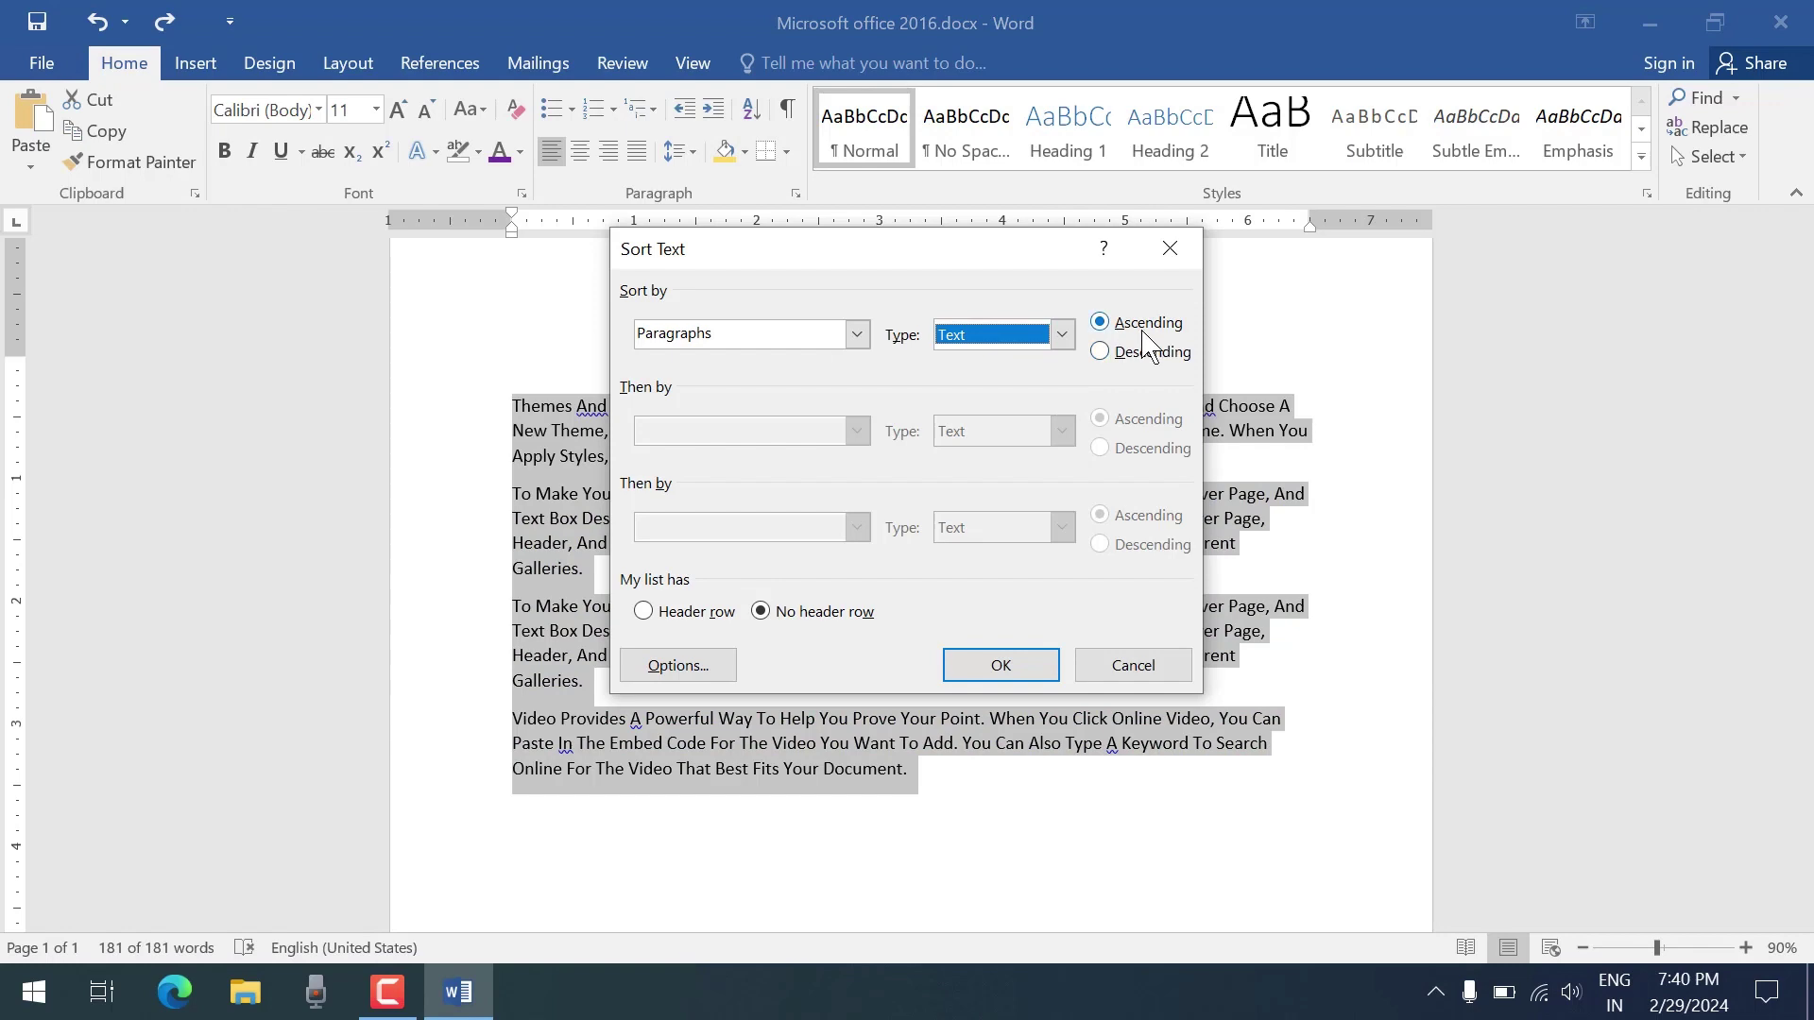
click(1013, 666)
click(1016, 666)
scroll(742, 628, down, 3)
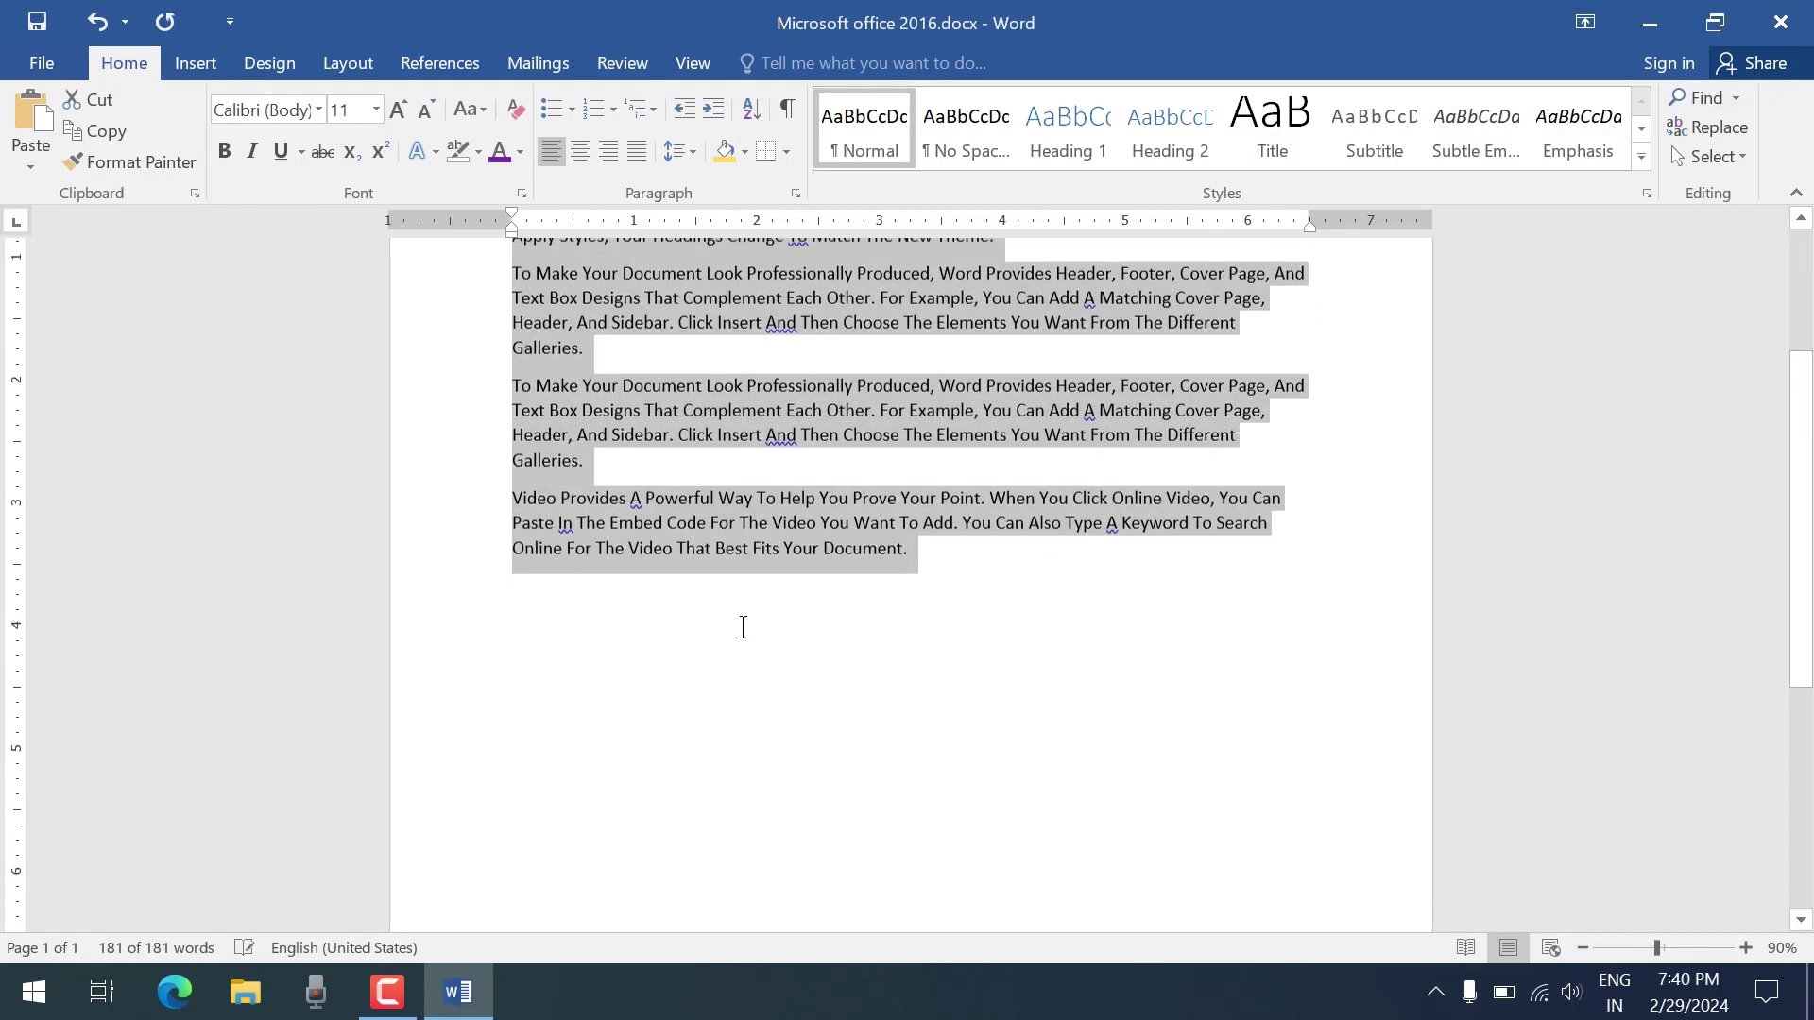
scroll(742, 628, up, 2)
Enter the numbers 1, 5, 6, 7, 3 and 9 on separate lines below the last paragraph
click(618, 829)
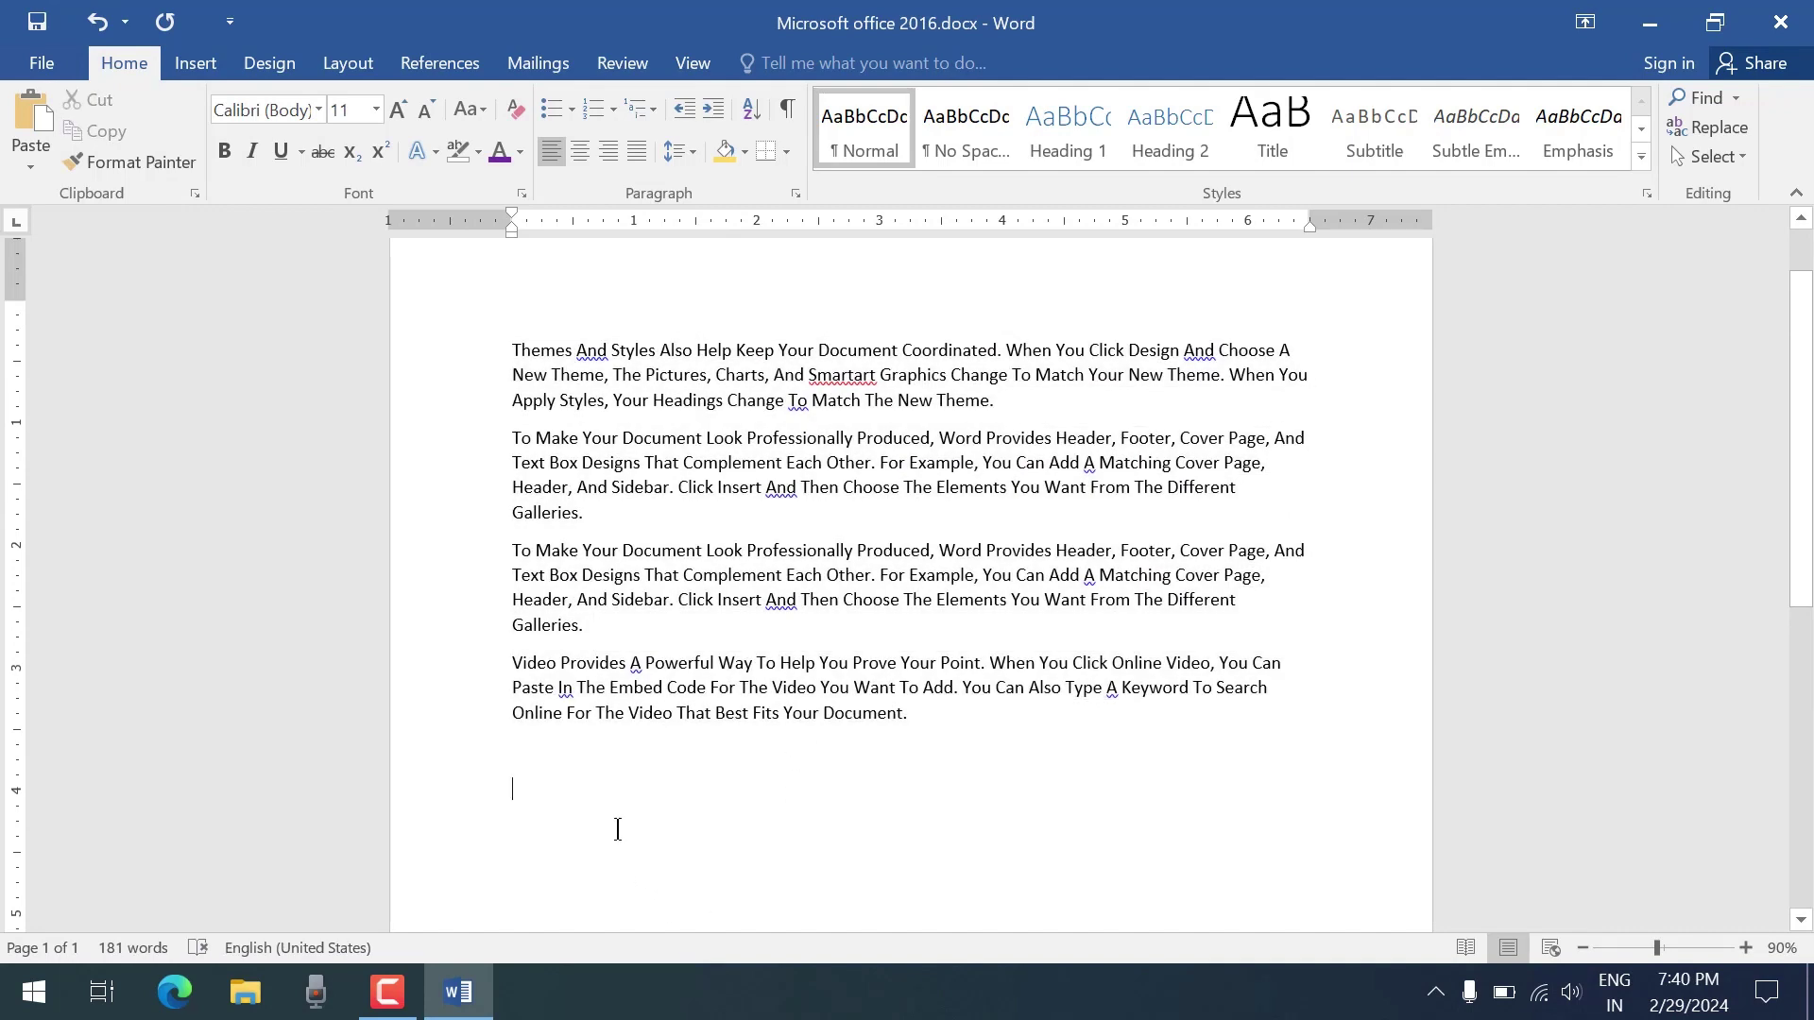
scroll(618, 829, down, 2)
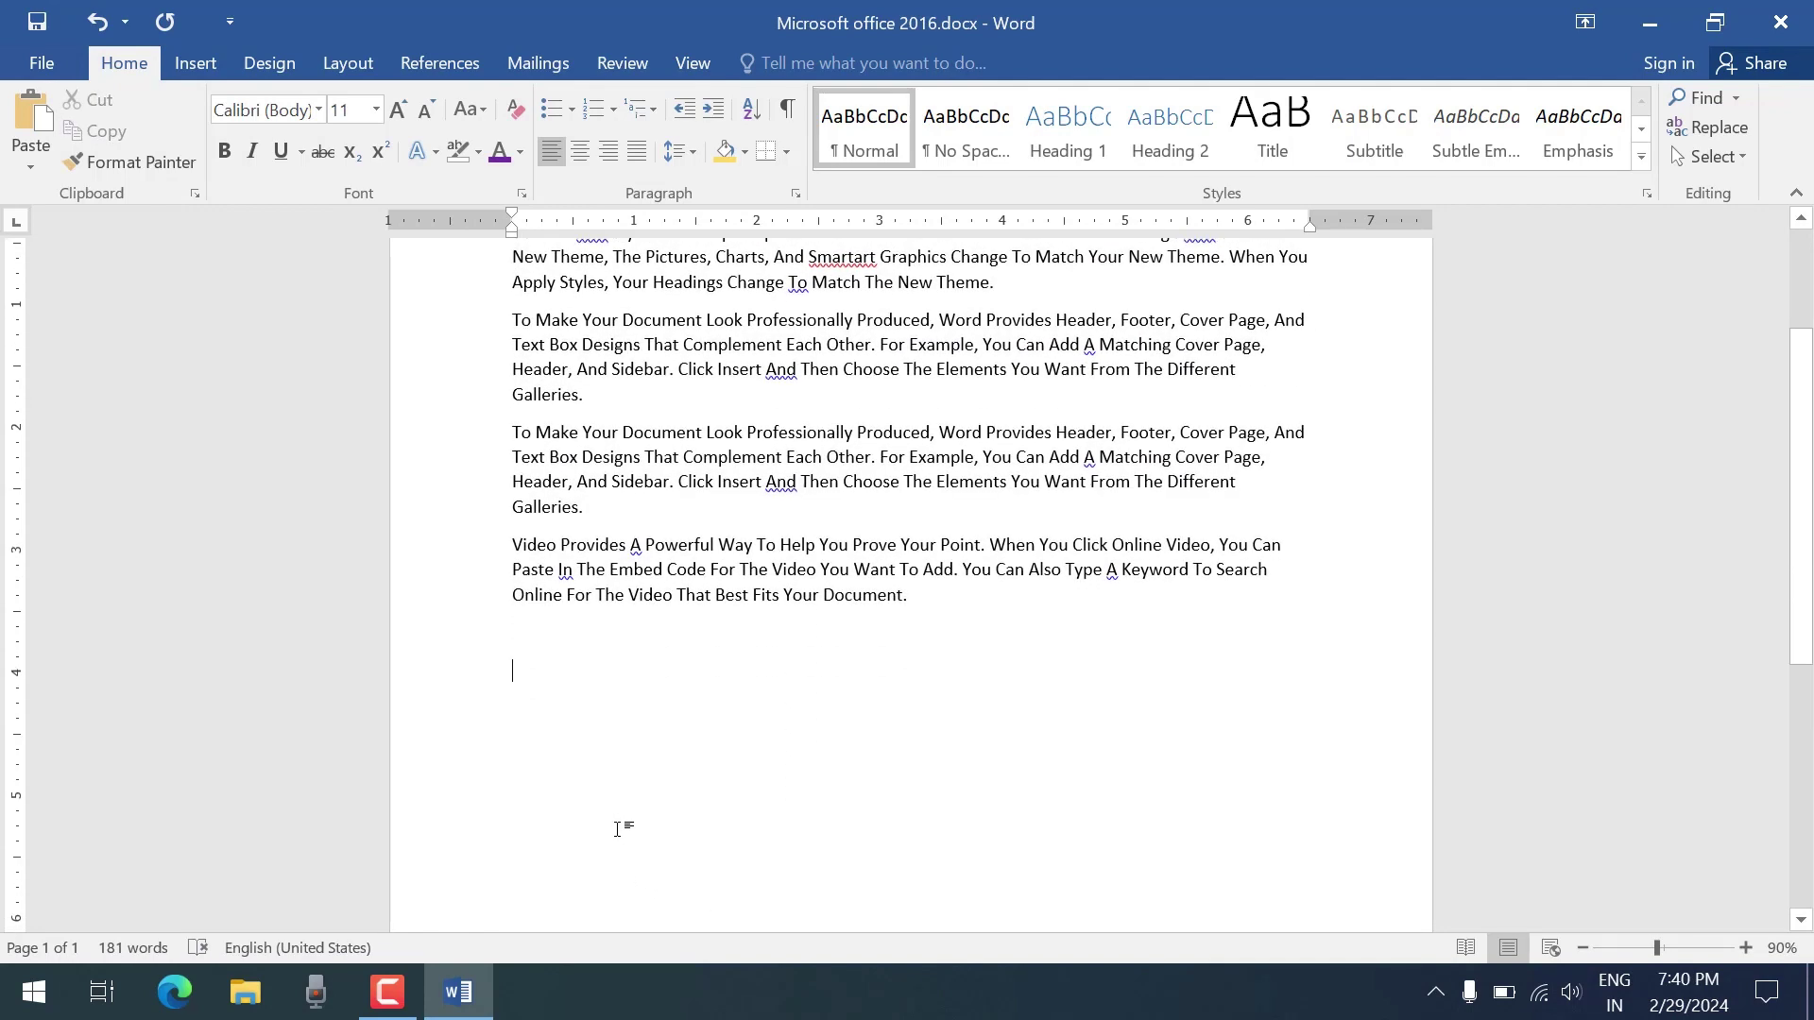
text(1 5 6 7 3 9)
Sort the six lines of numbers below the last paragraph by number in ascending order
drag(460, 672, 518, 883)
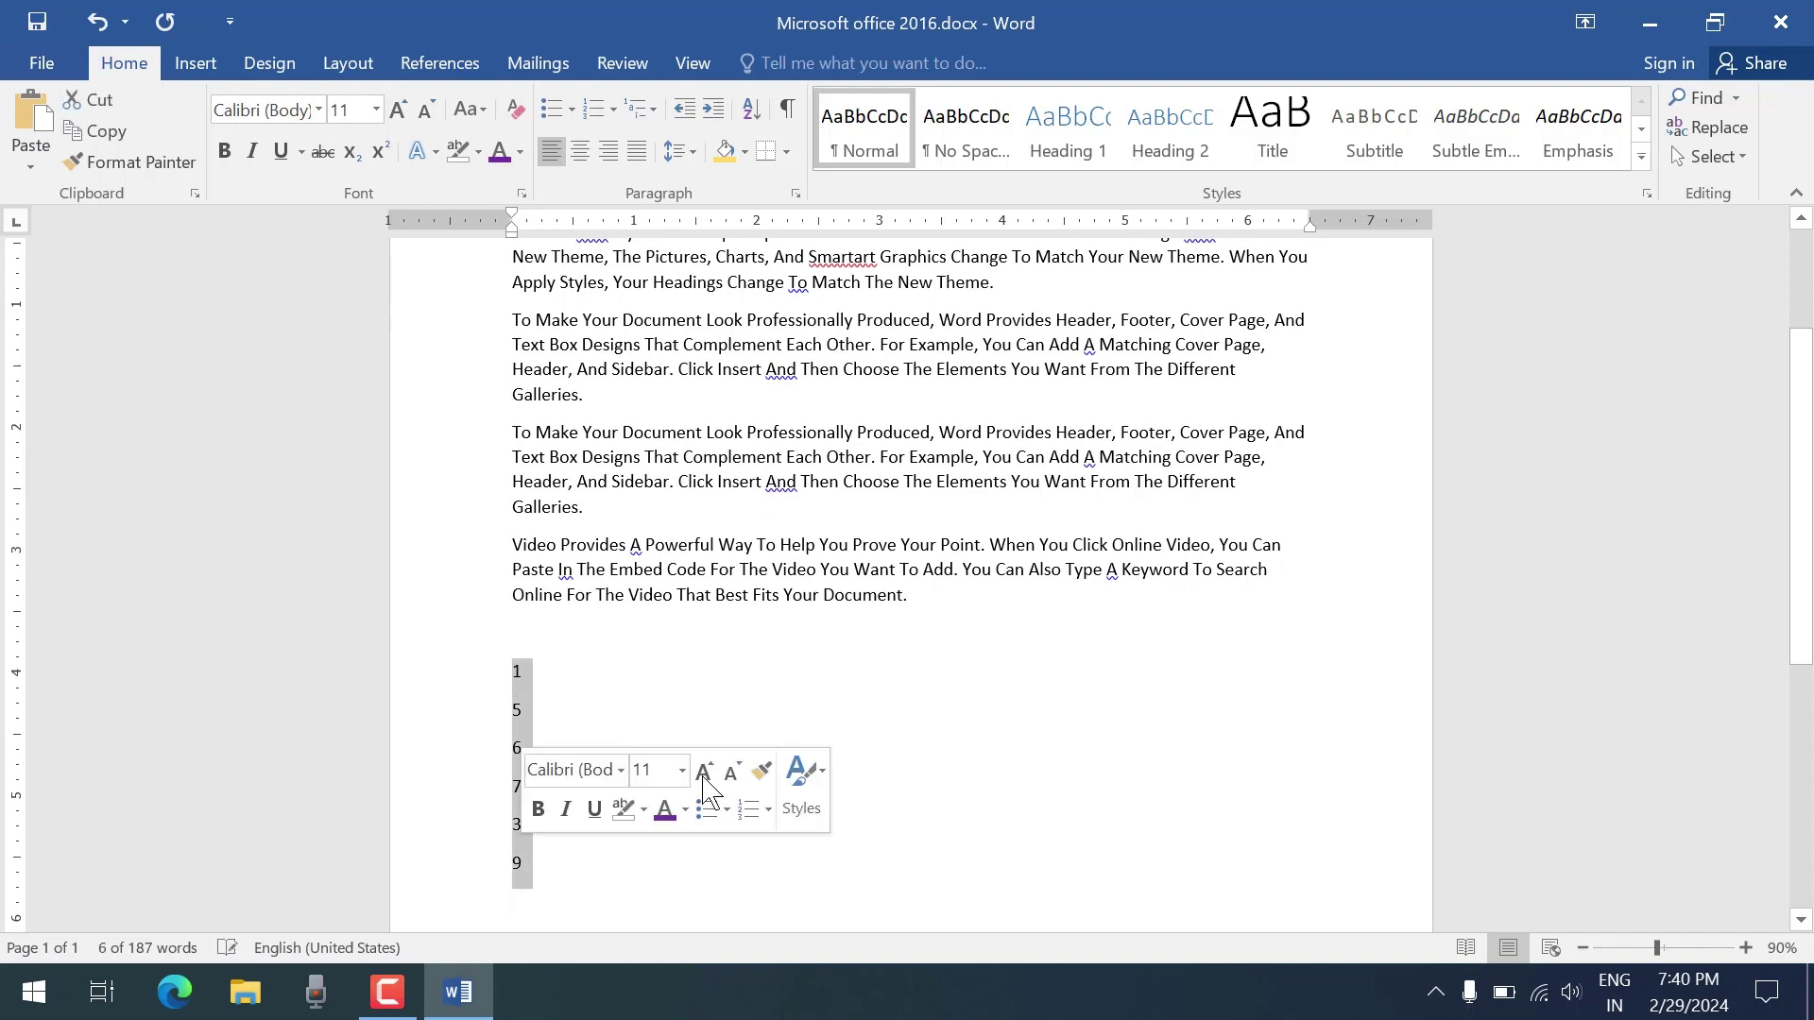
click(751, 110)
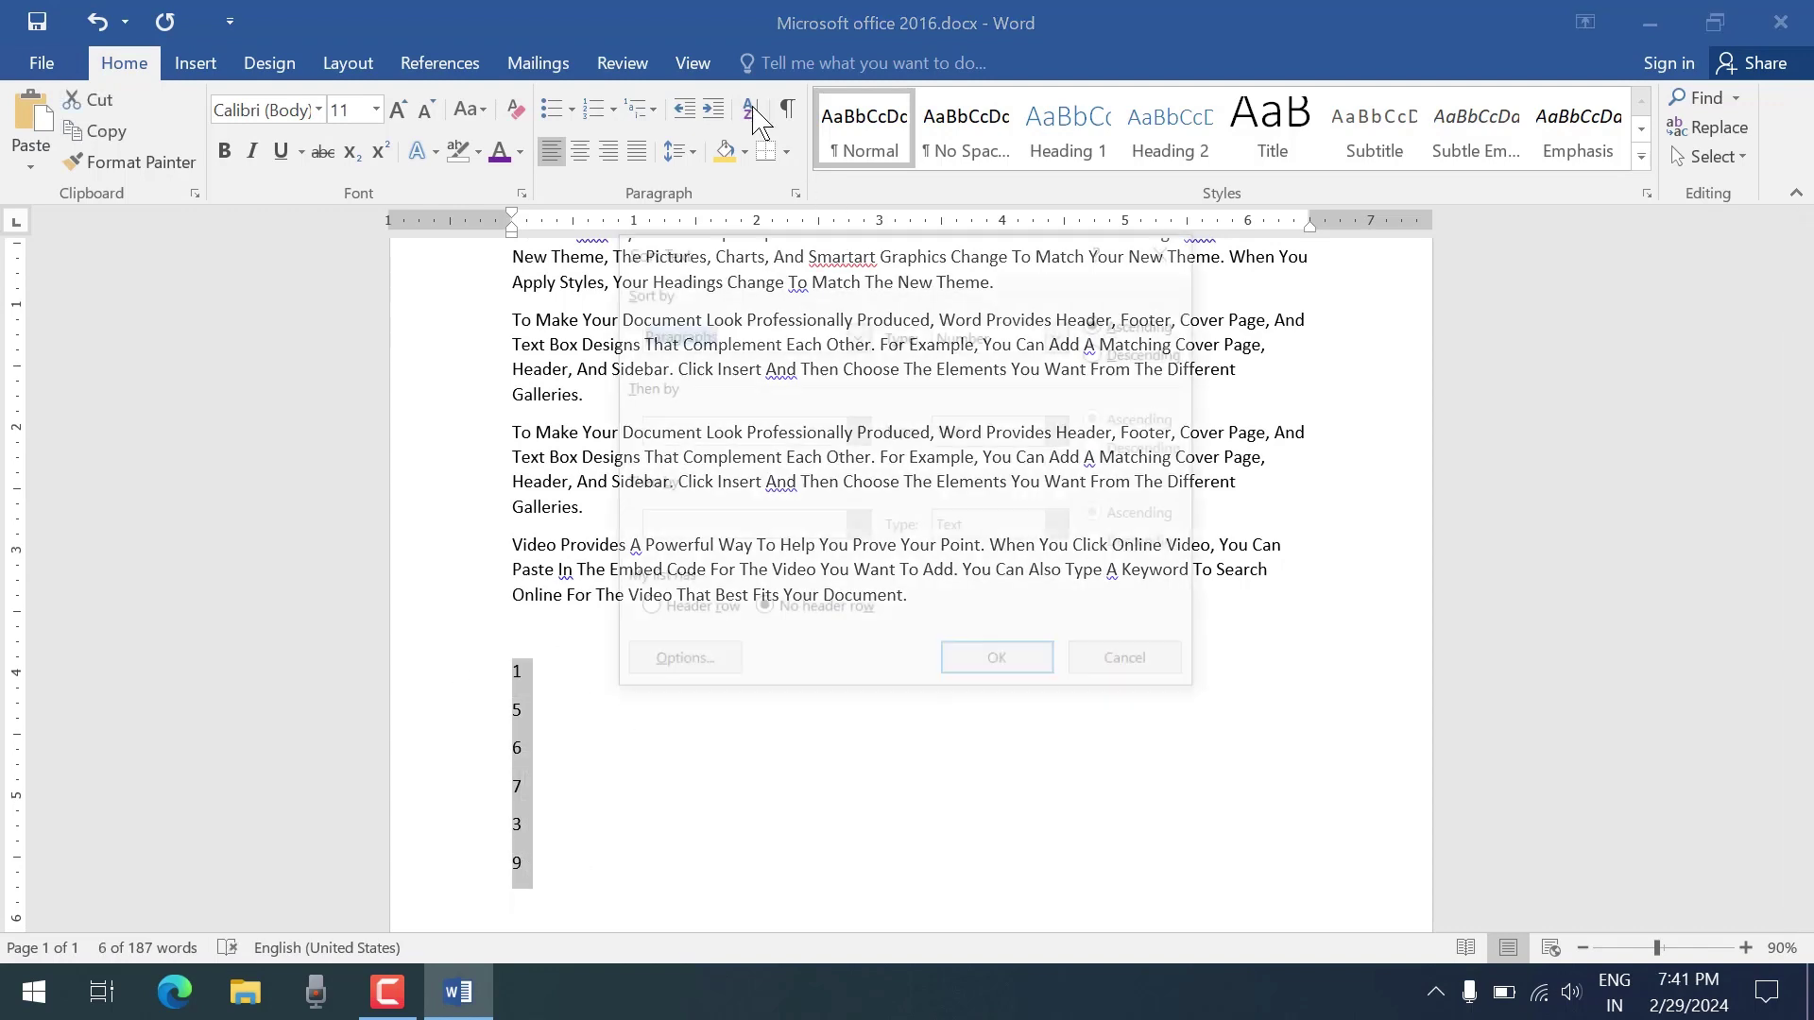
click(1102, 322)
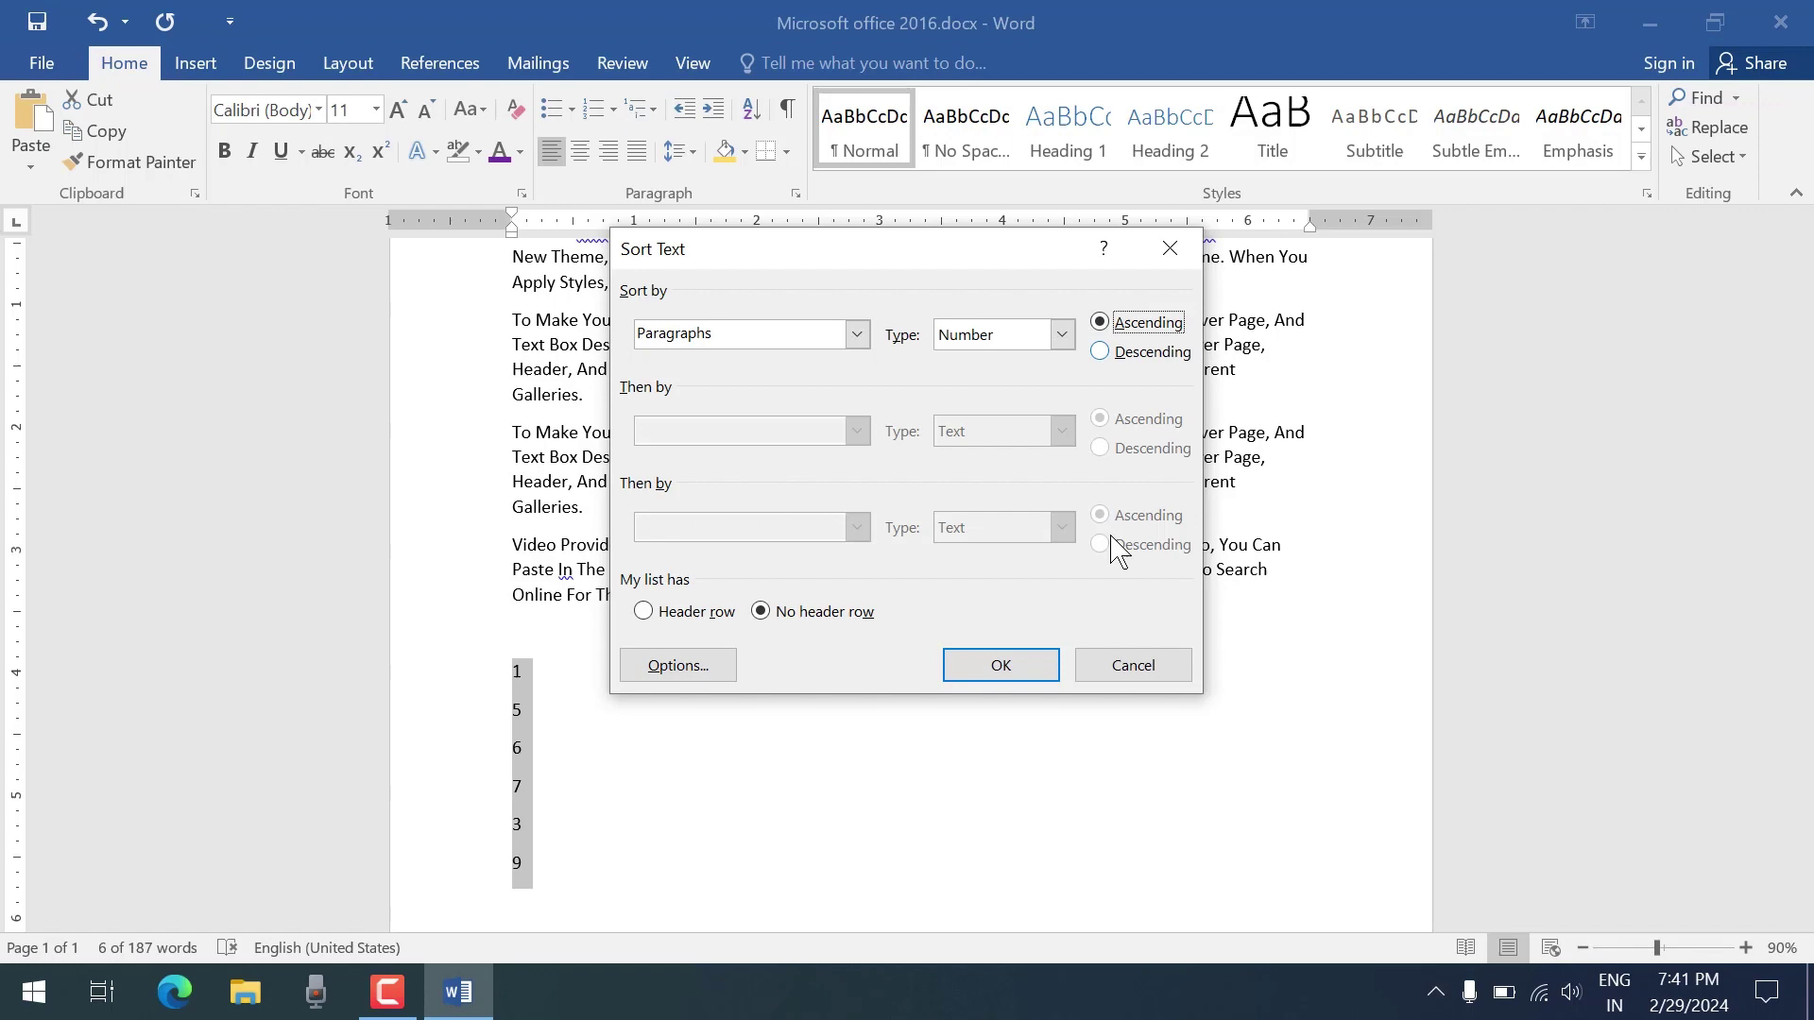
click(1039, 665)
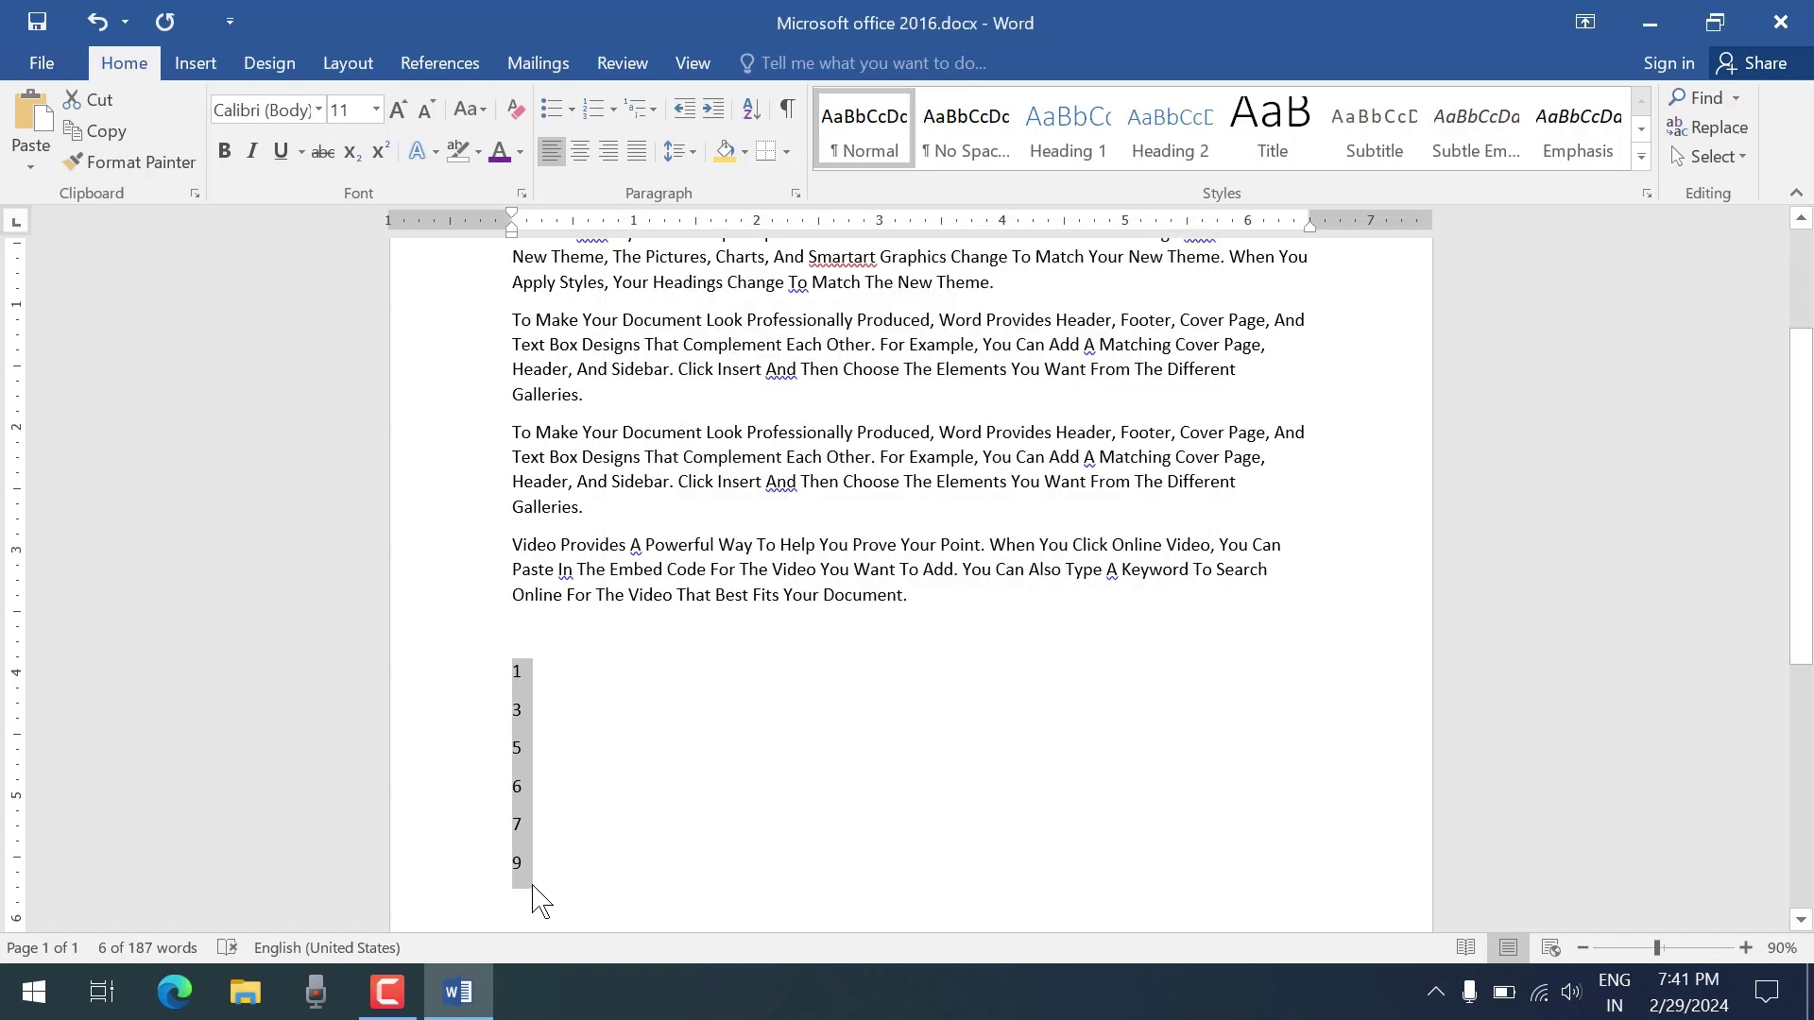
Sort the six selected number lines below the last paragraph by number in descending order
click(751, 110)
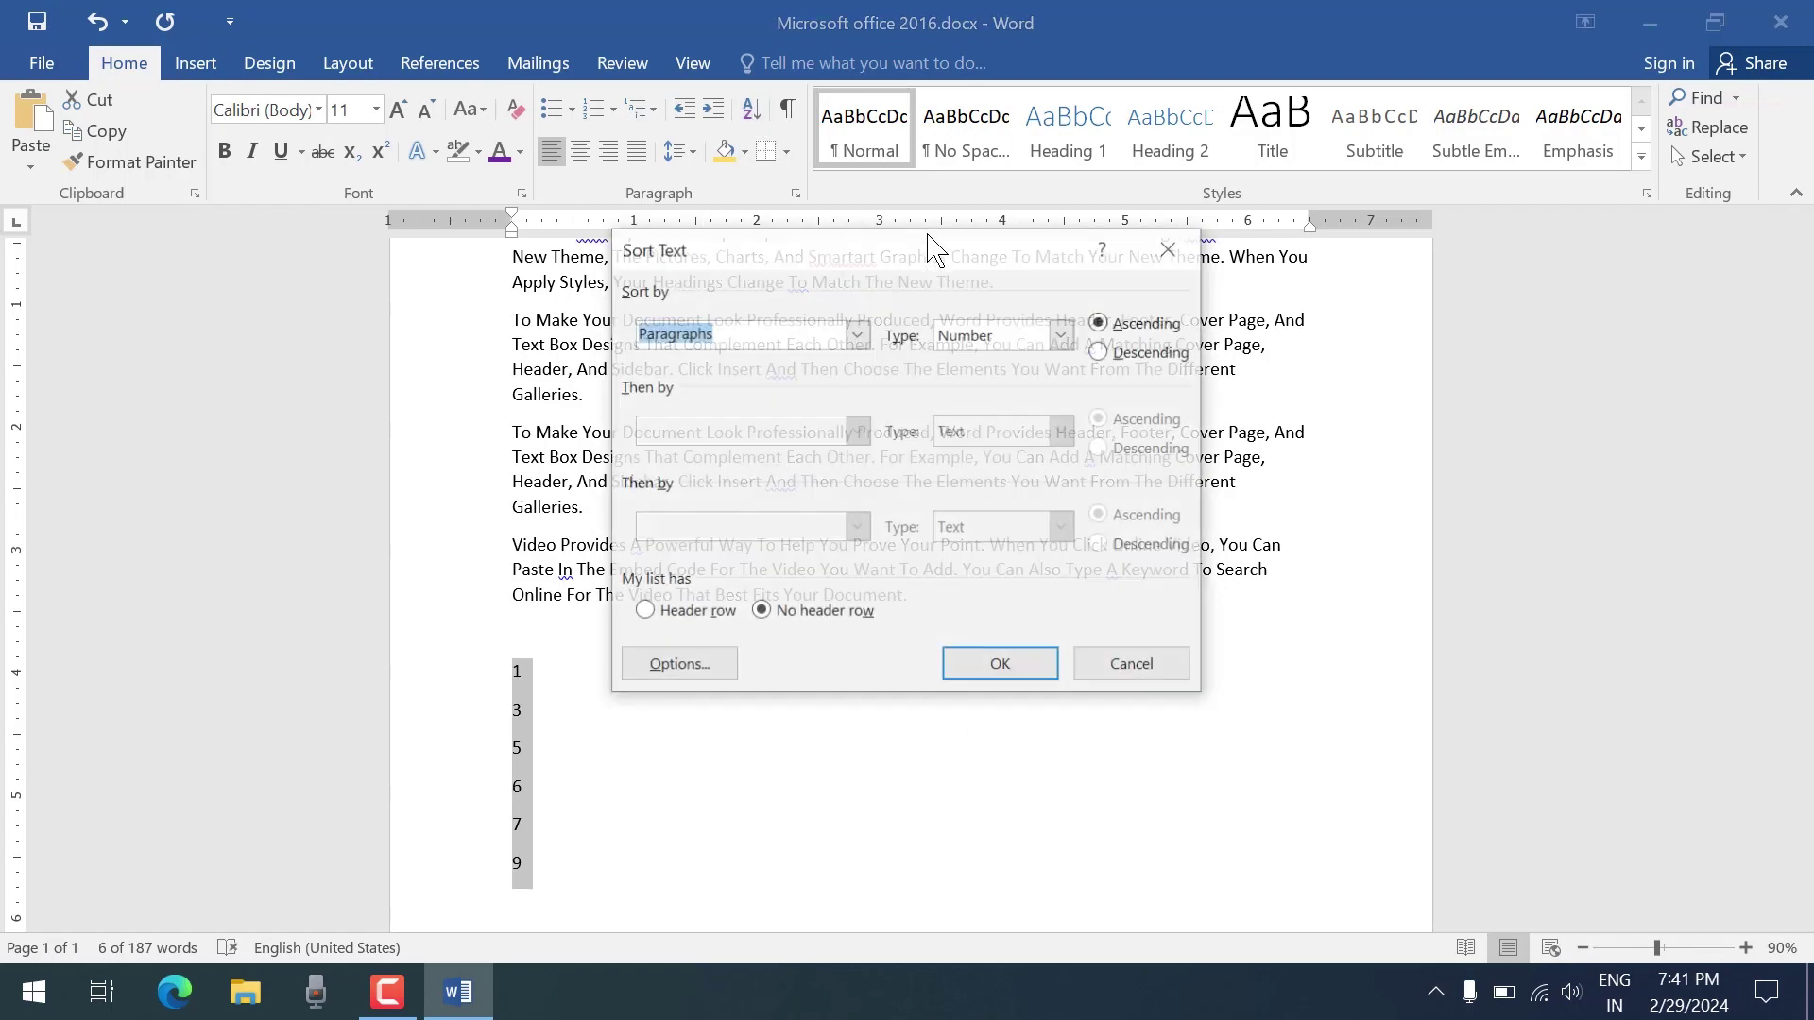
click(1126, 359)
click(1011, 667)
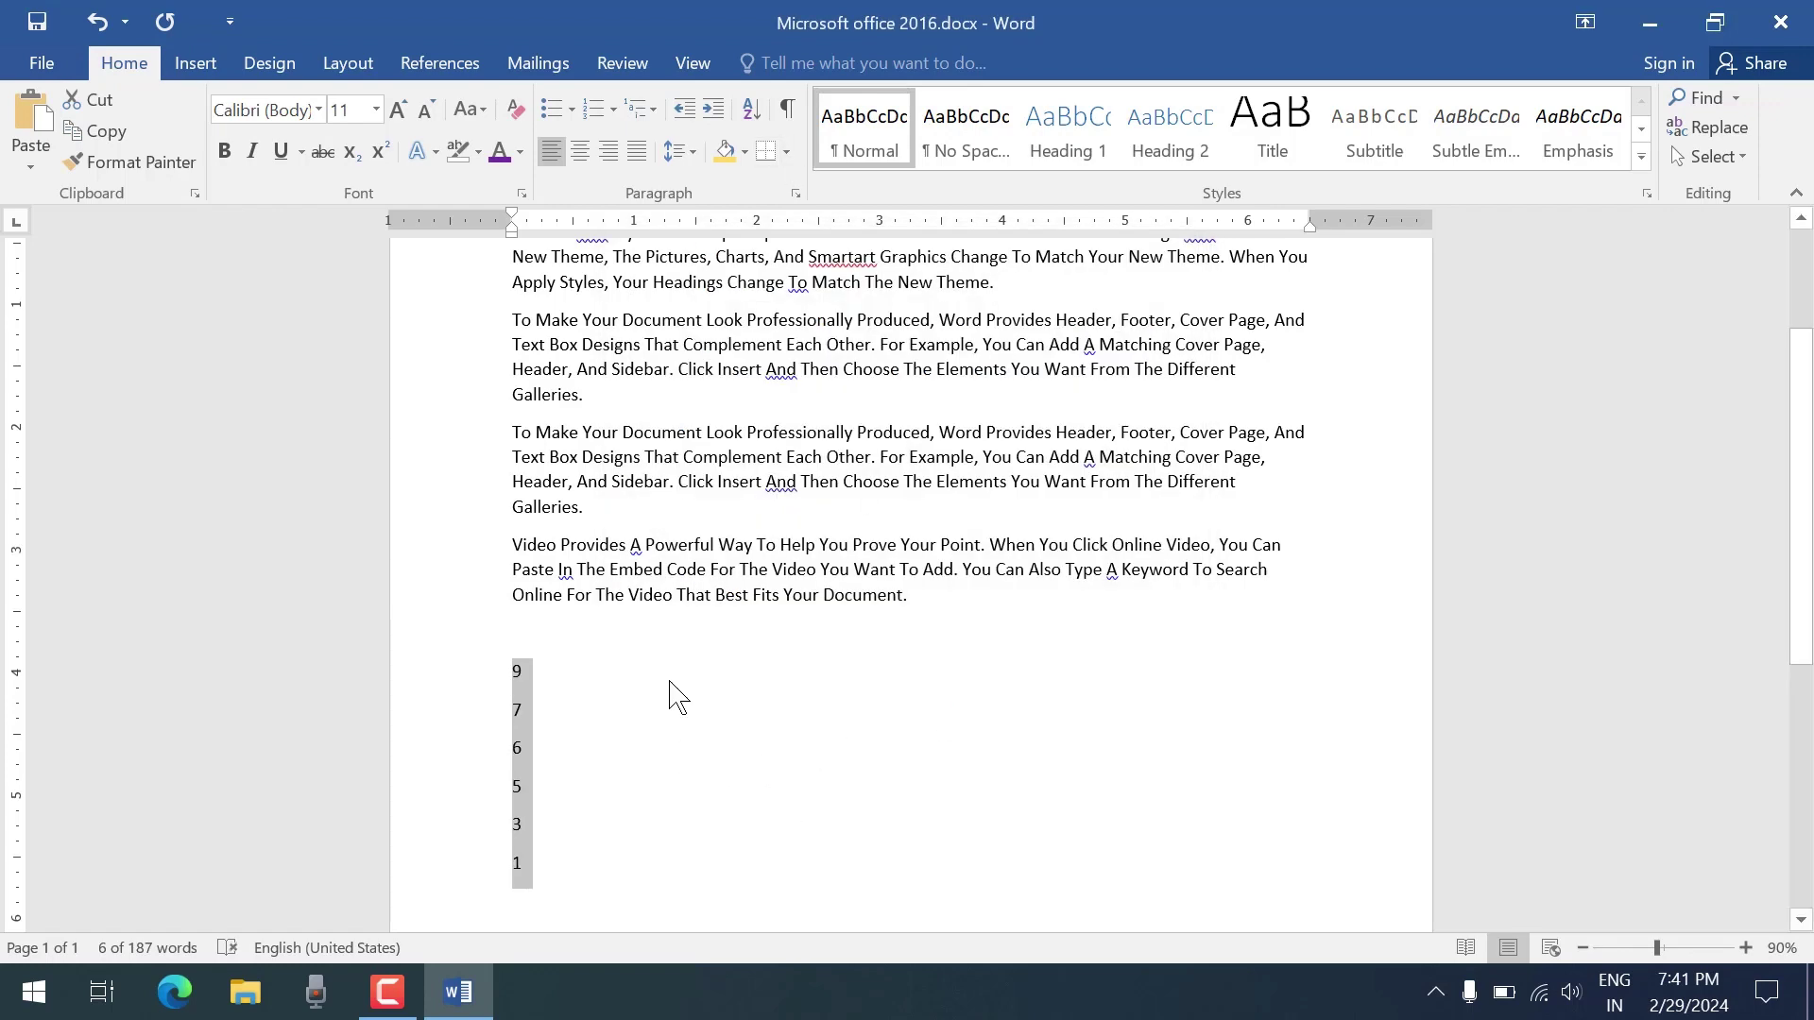
Apply All Borders to the six selected number lines below the last paragraph
click(786, 152)
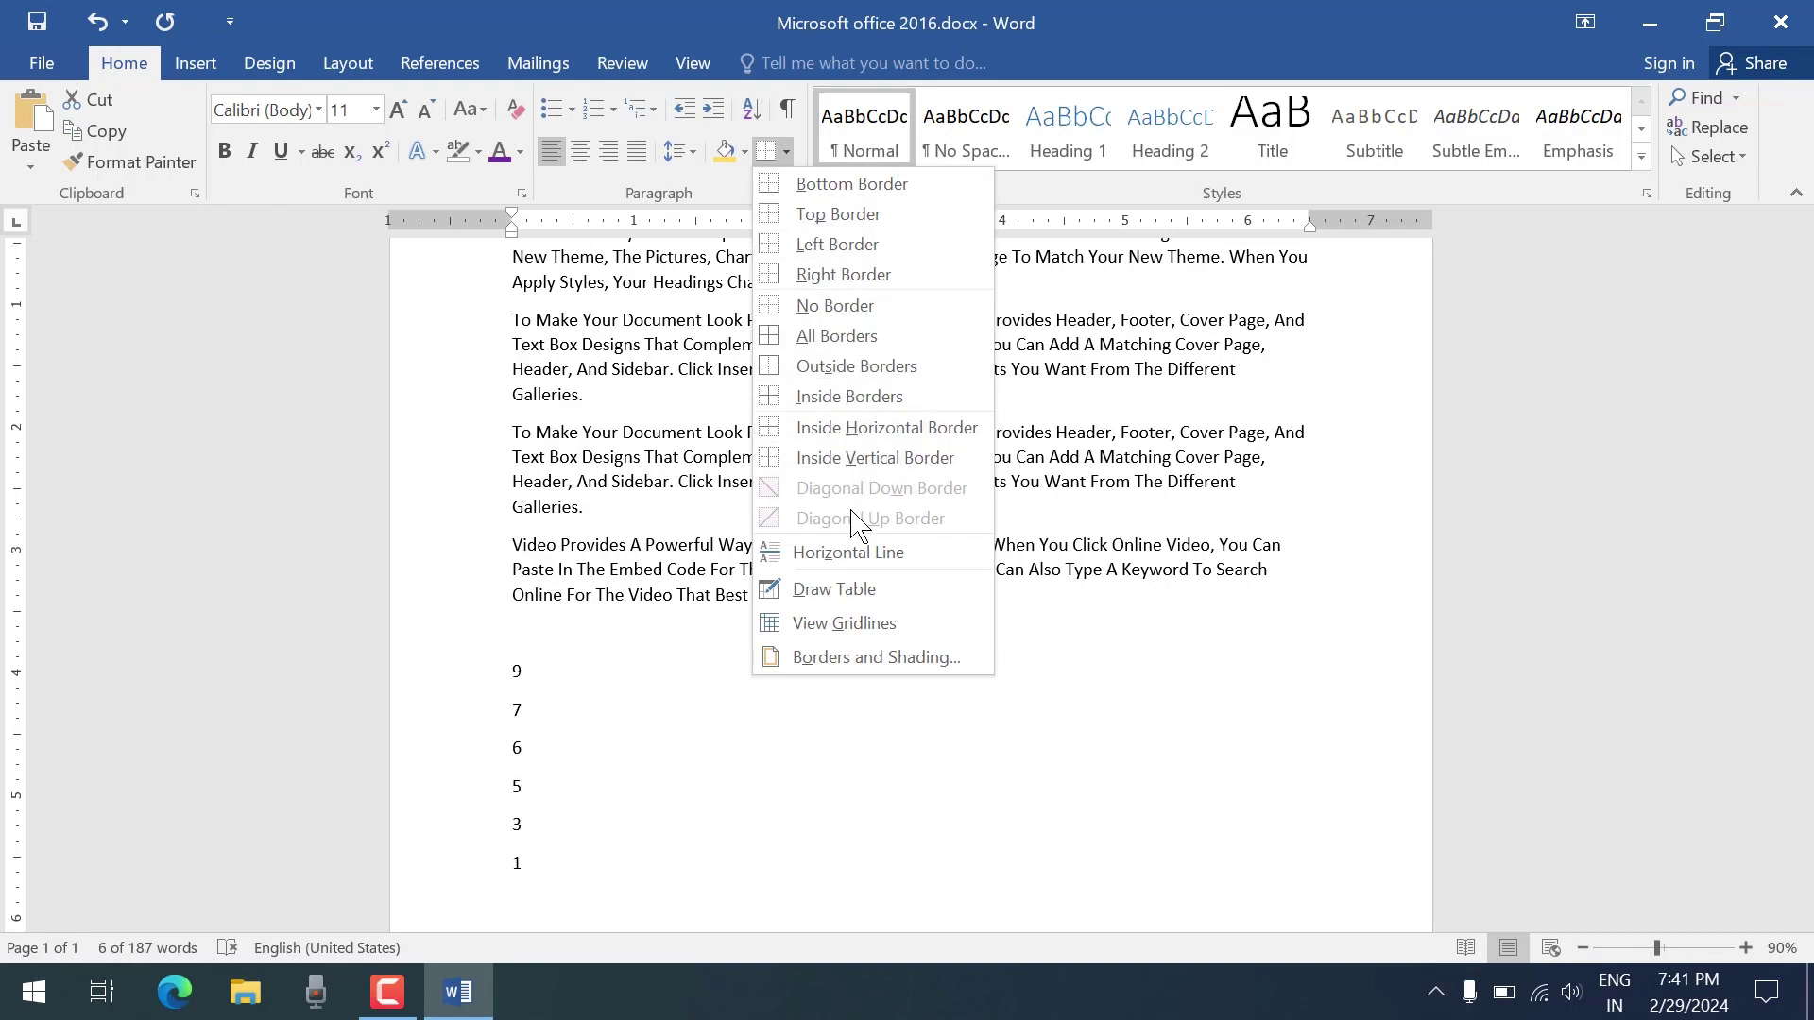
click(816, 337)
scroll(857, 661, down, 3)
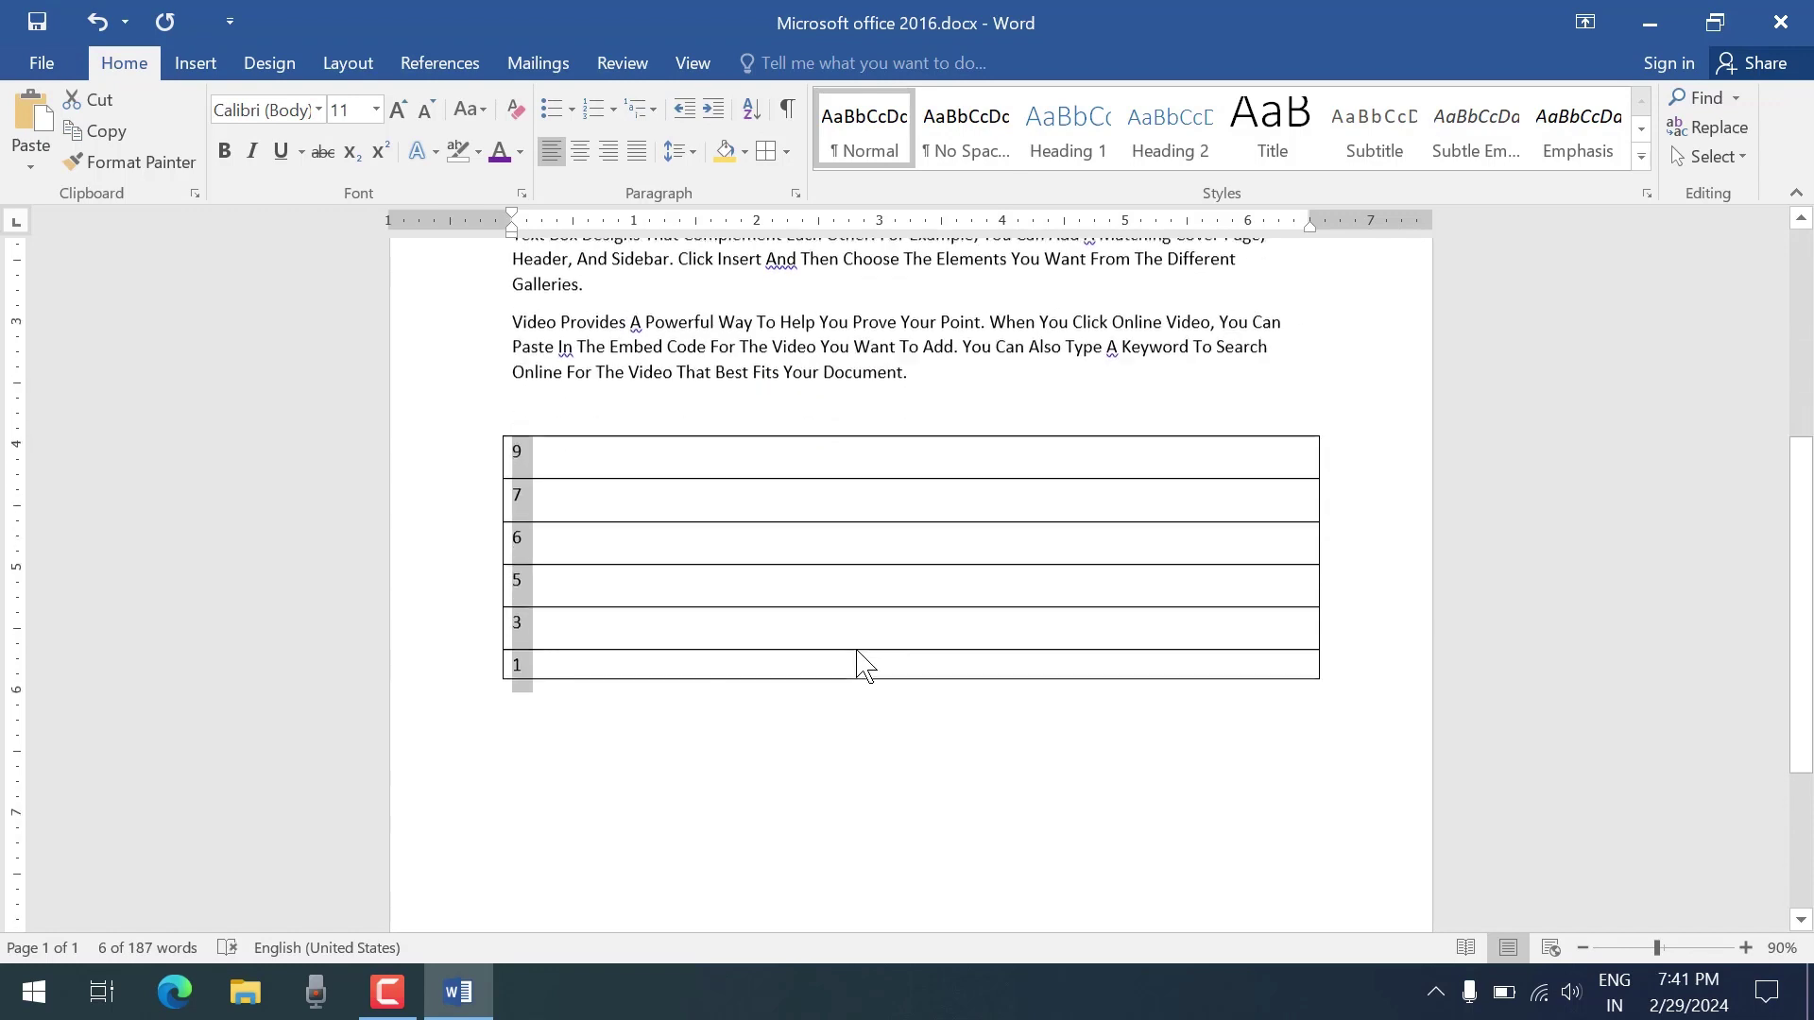
scroll(514, 797, up, 1)
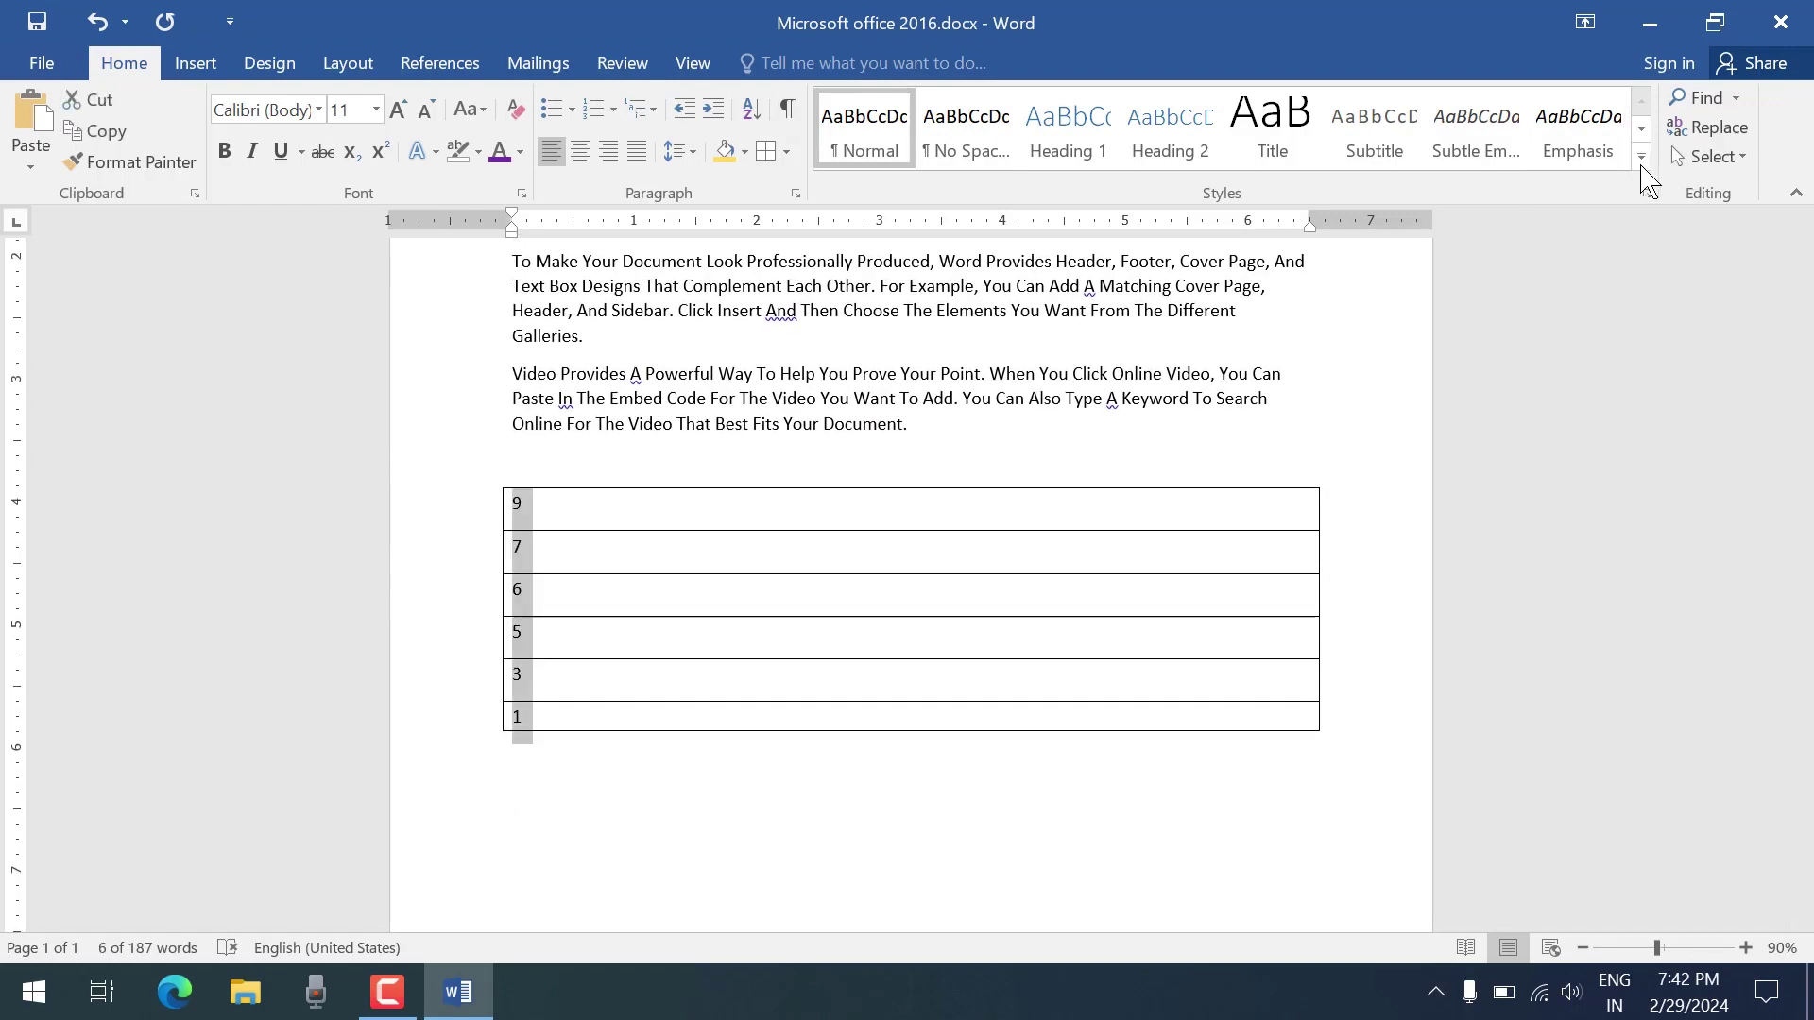
Apply the Title style to the document's first line, "Themes And Styles Also Help Keep Your Document Coordinated."
click(1641, 157)
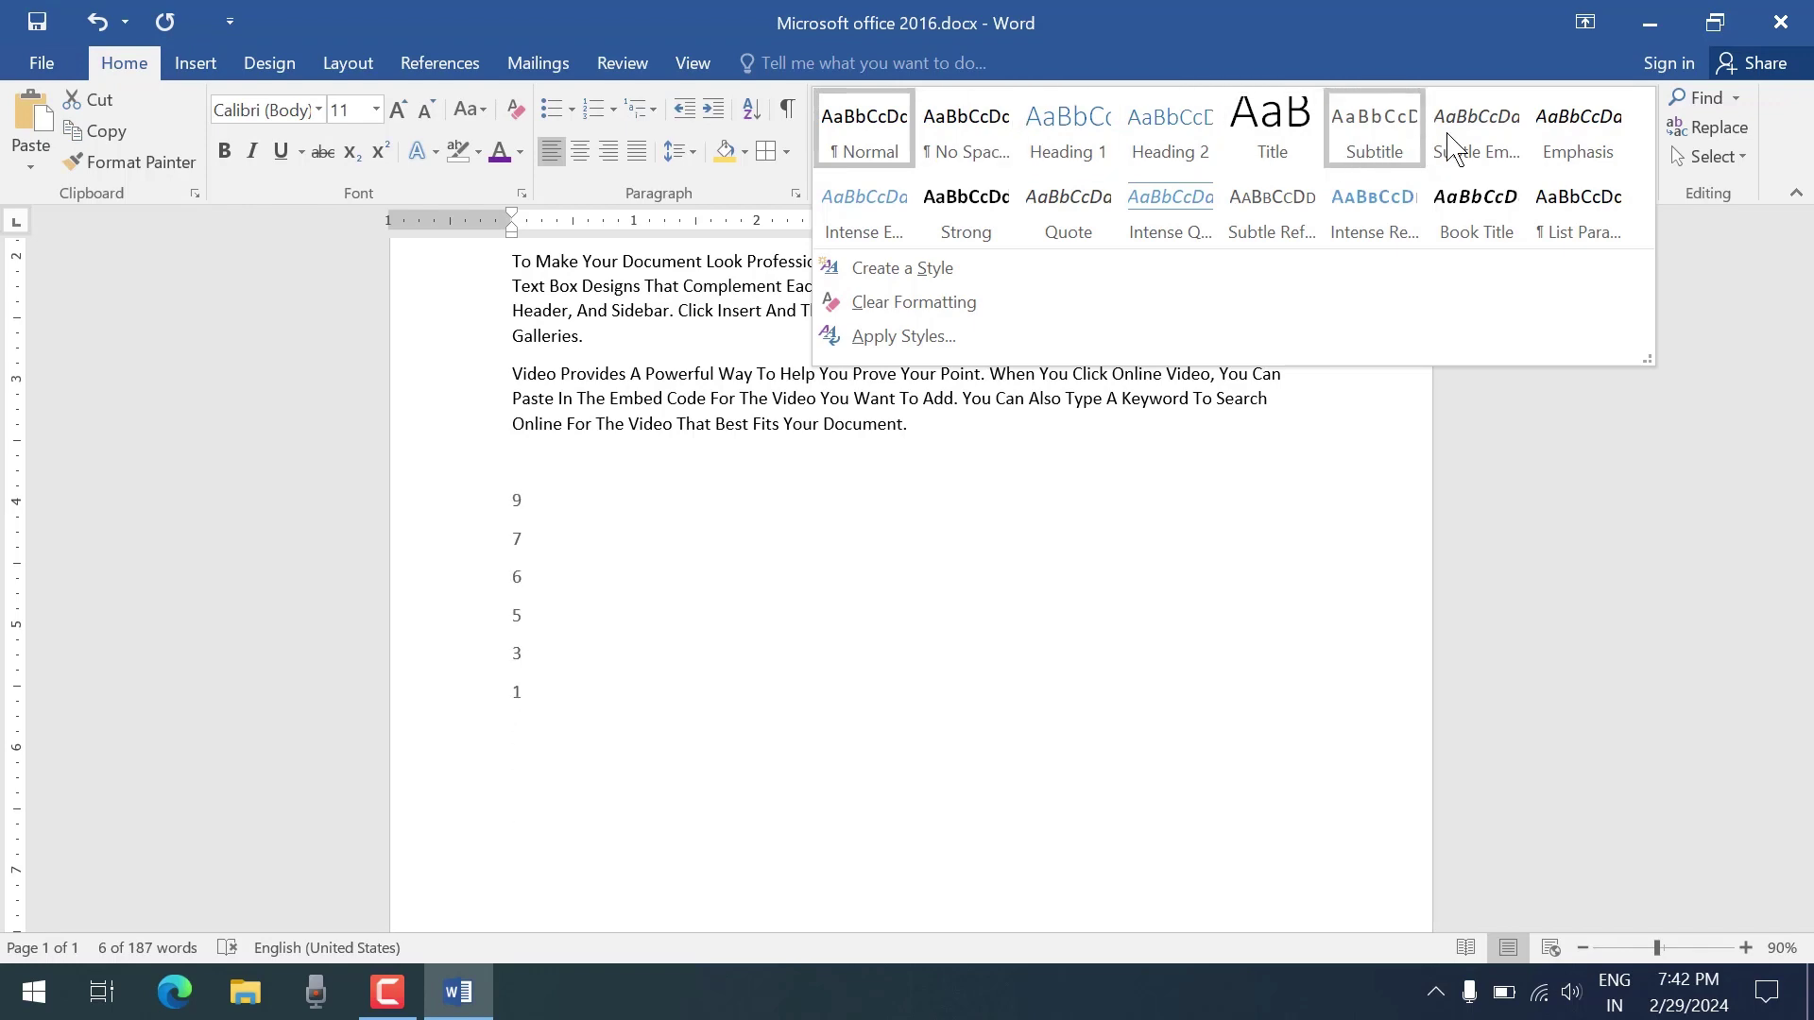
click(1060, 443)
click(469, 443)
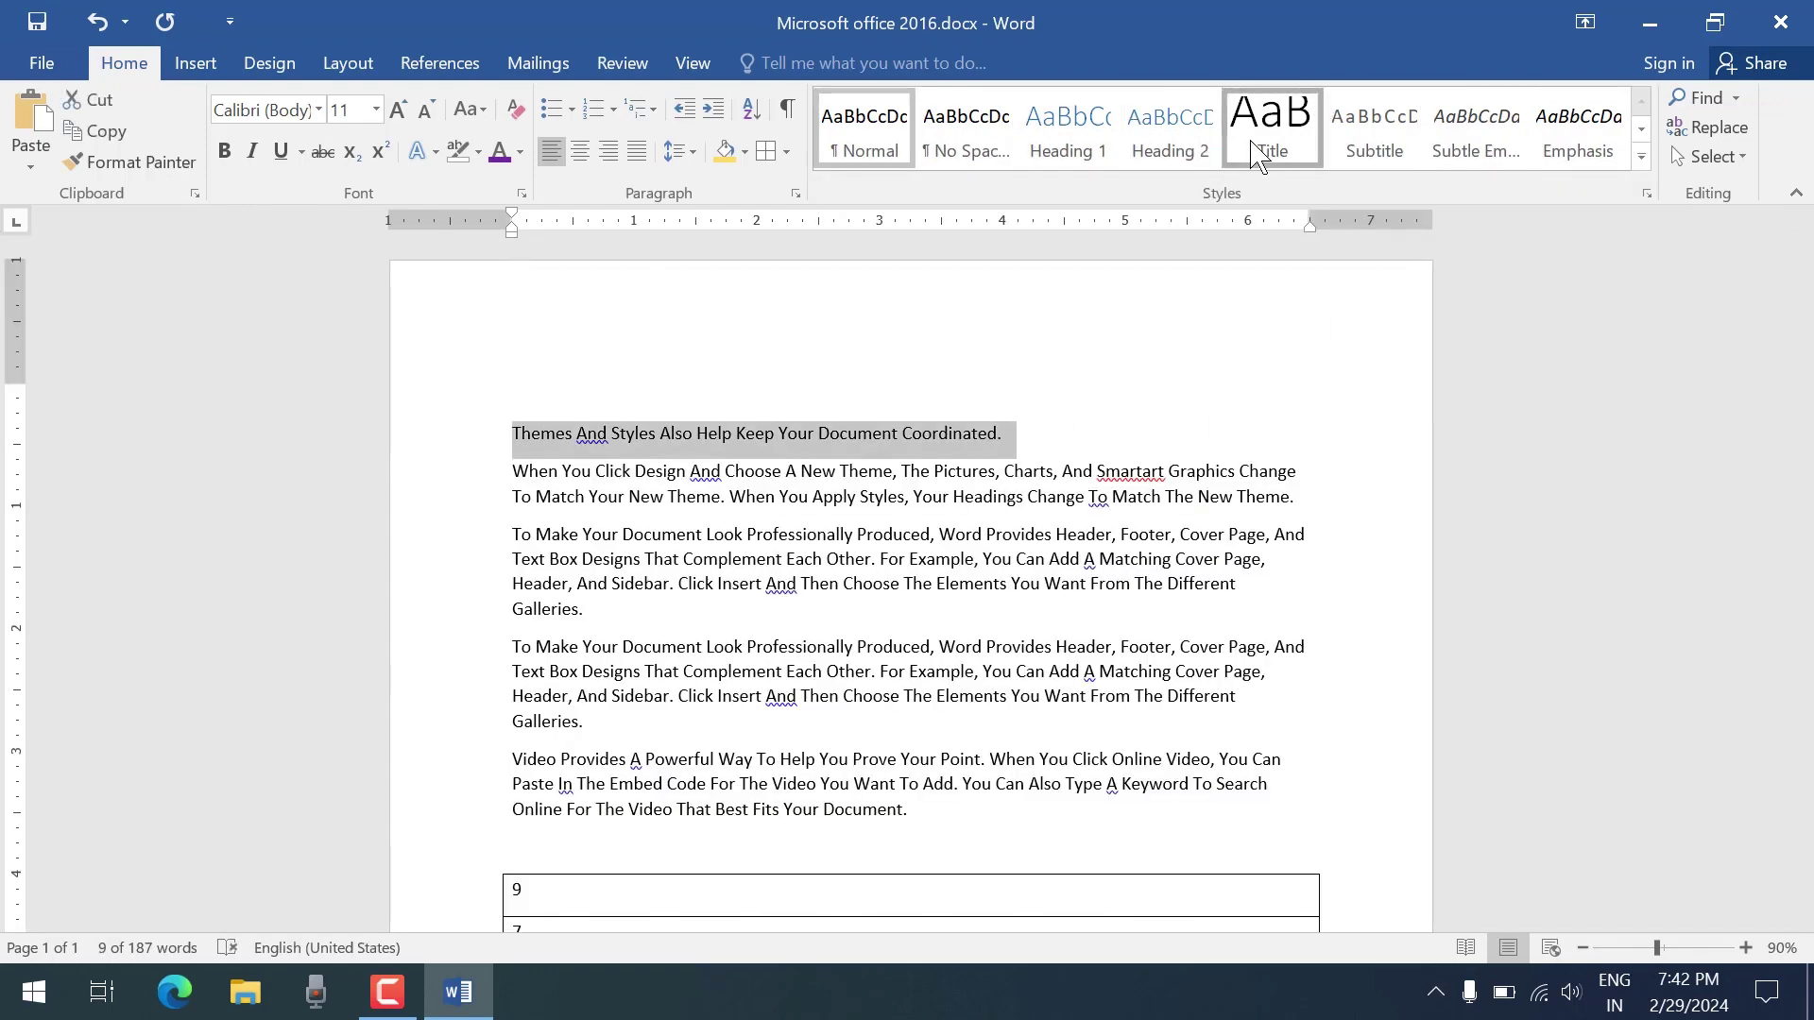
click(1273, 123)
click(1193, 432)
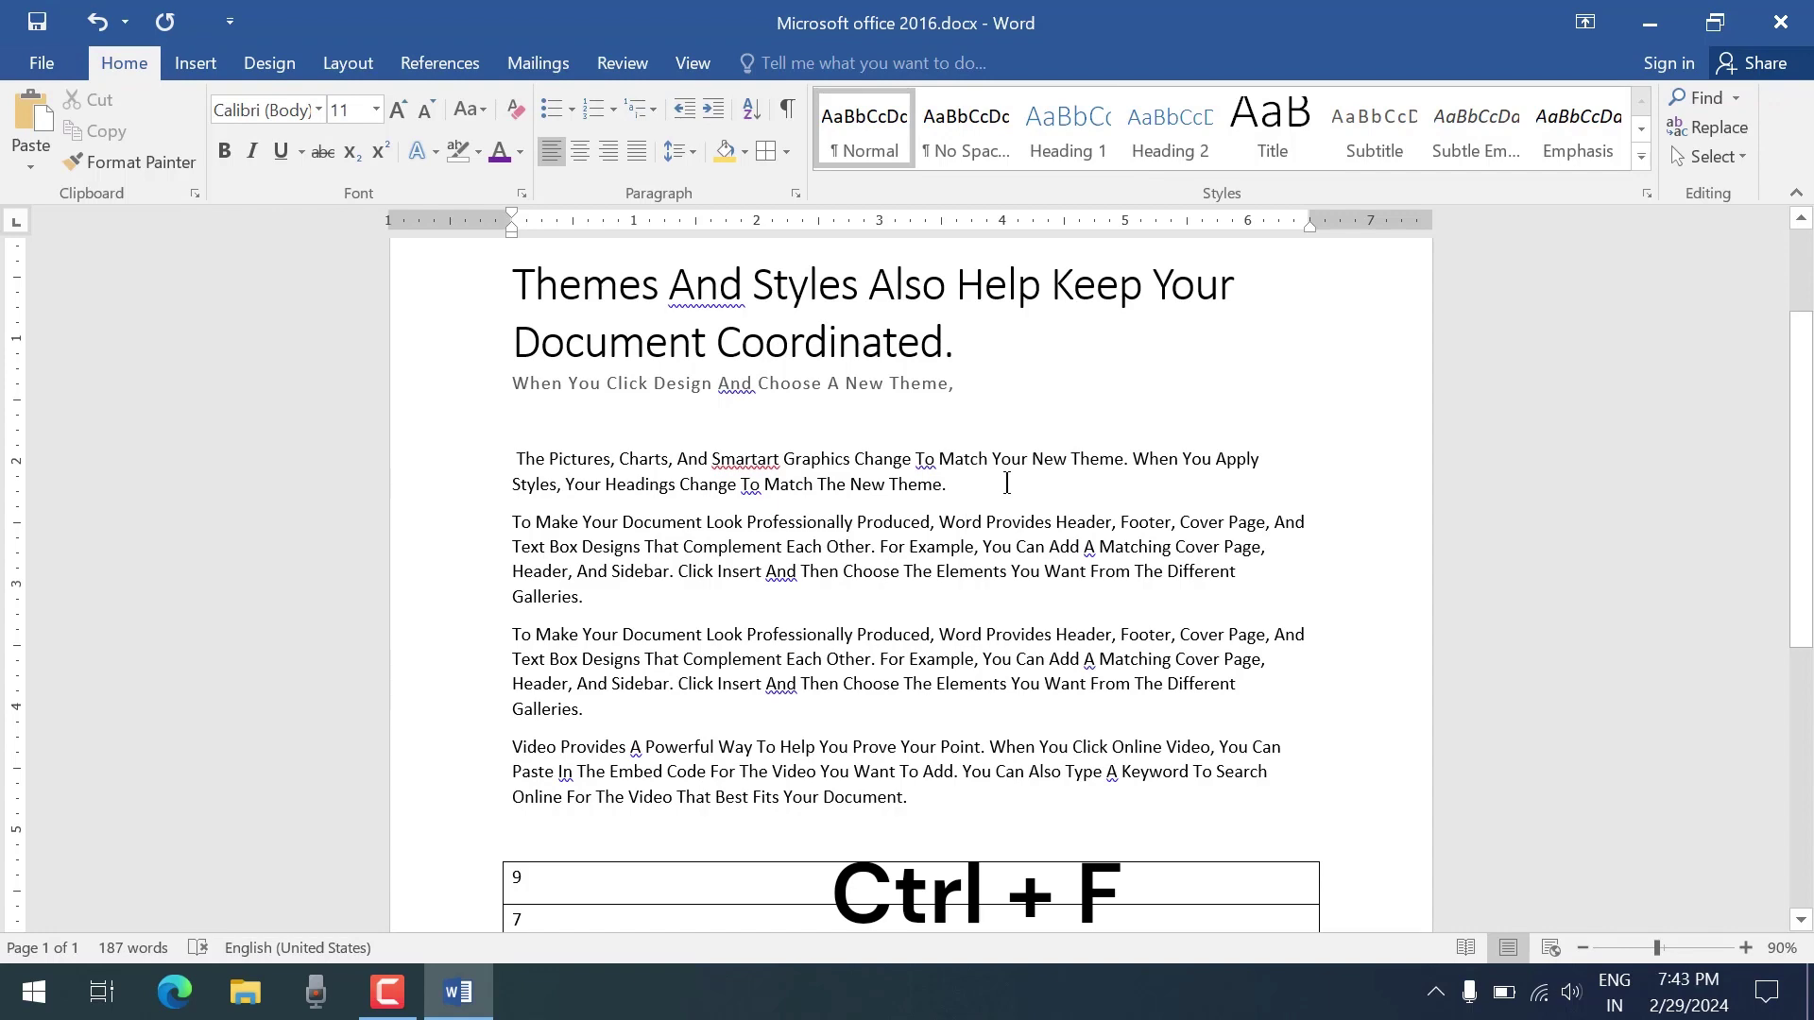
Search the document for "new", go through the matches, and close the search
key(ctrl+f)
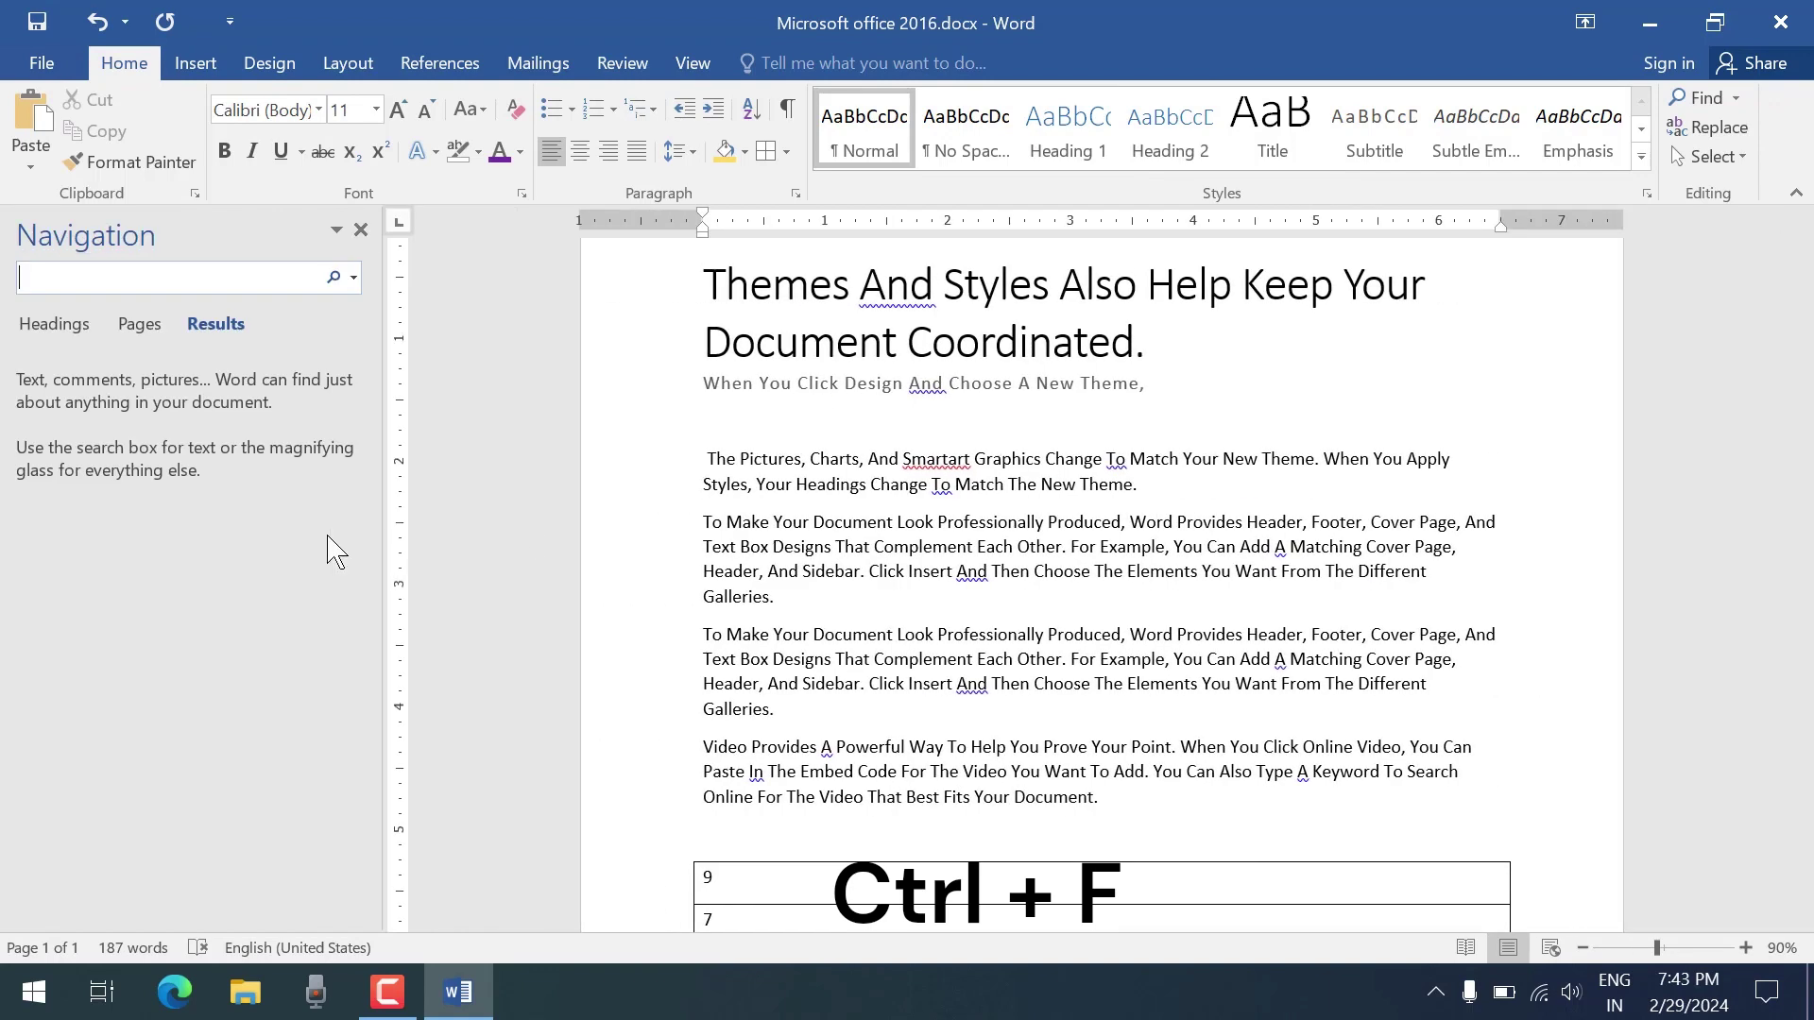
text(new)
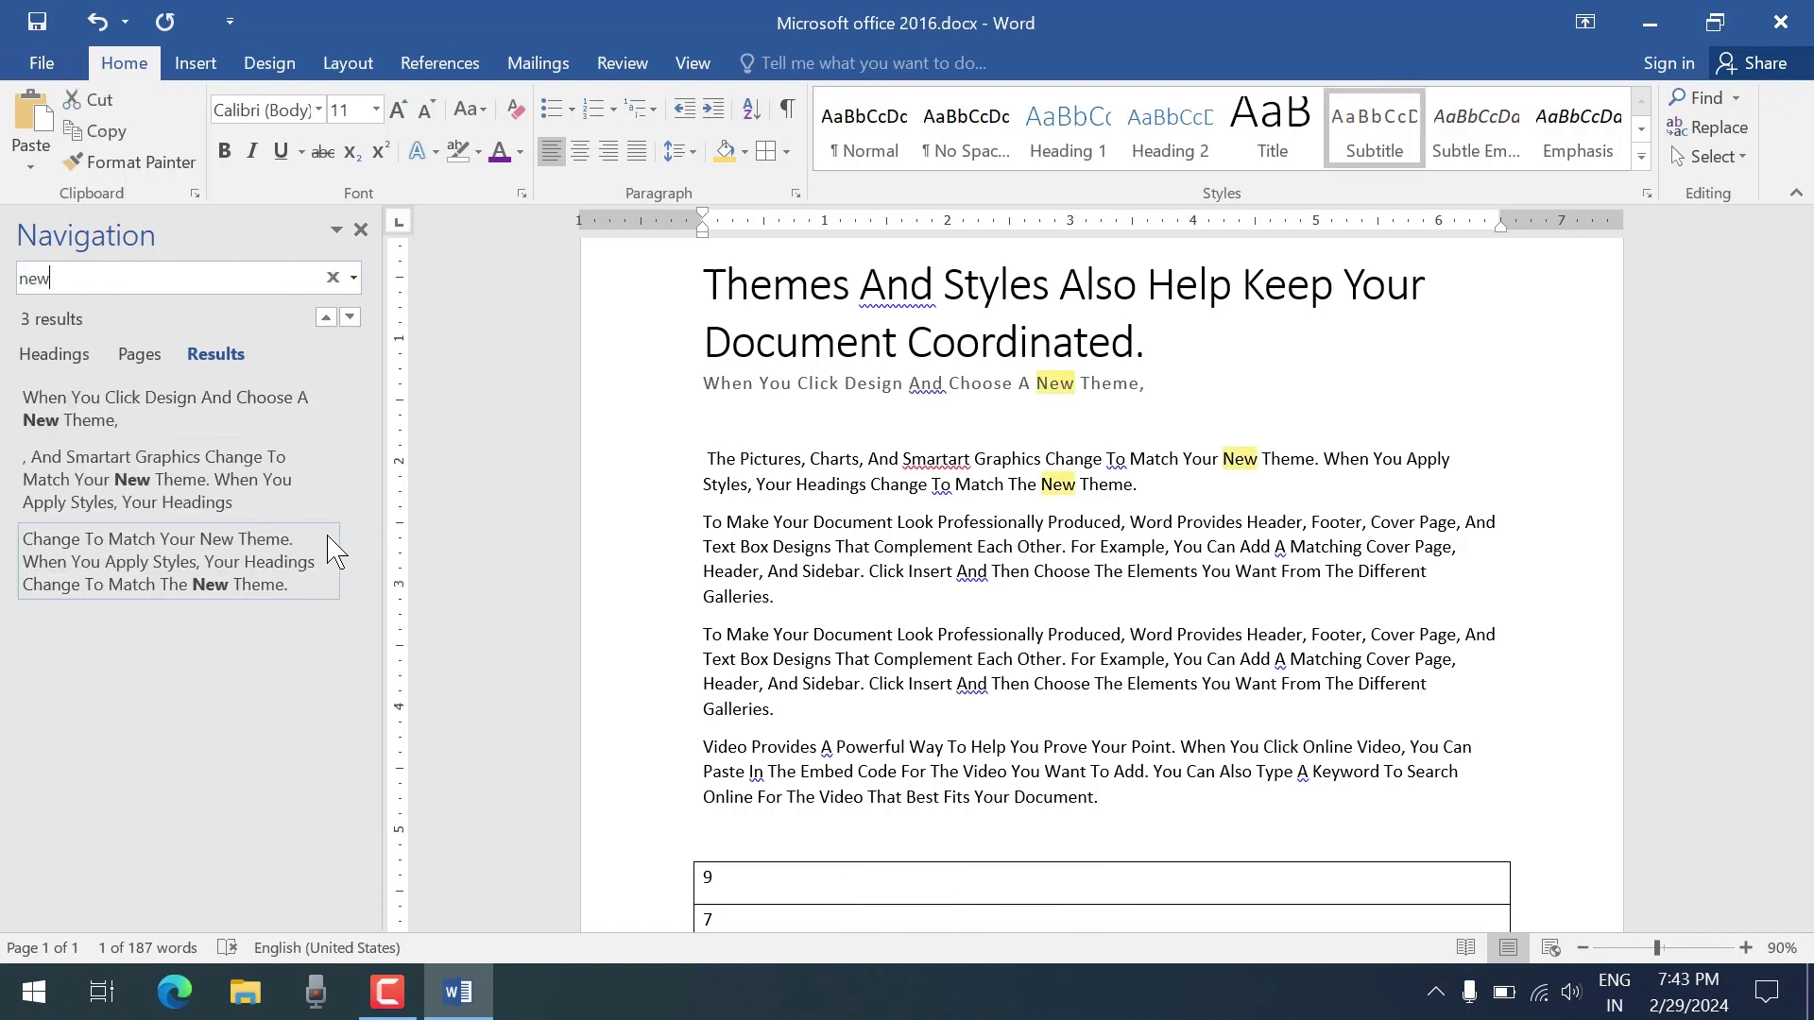
key(Return)
key(Return)
key(Return)
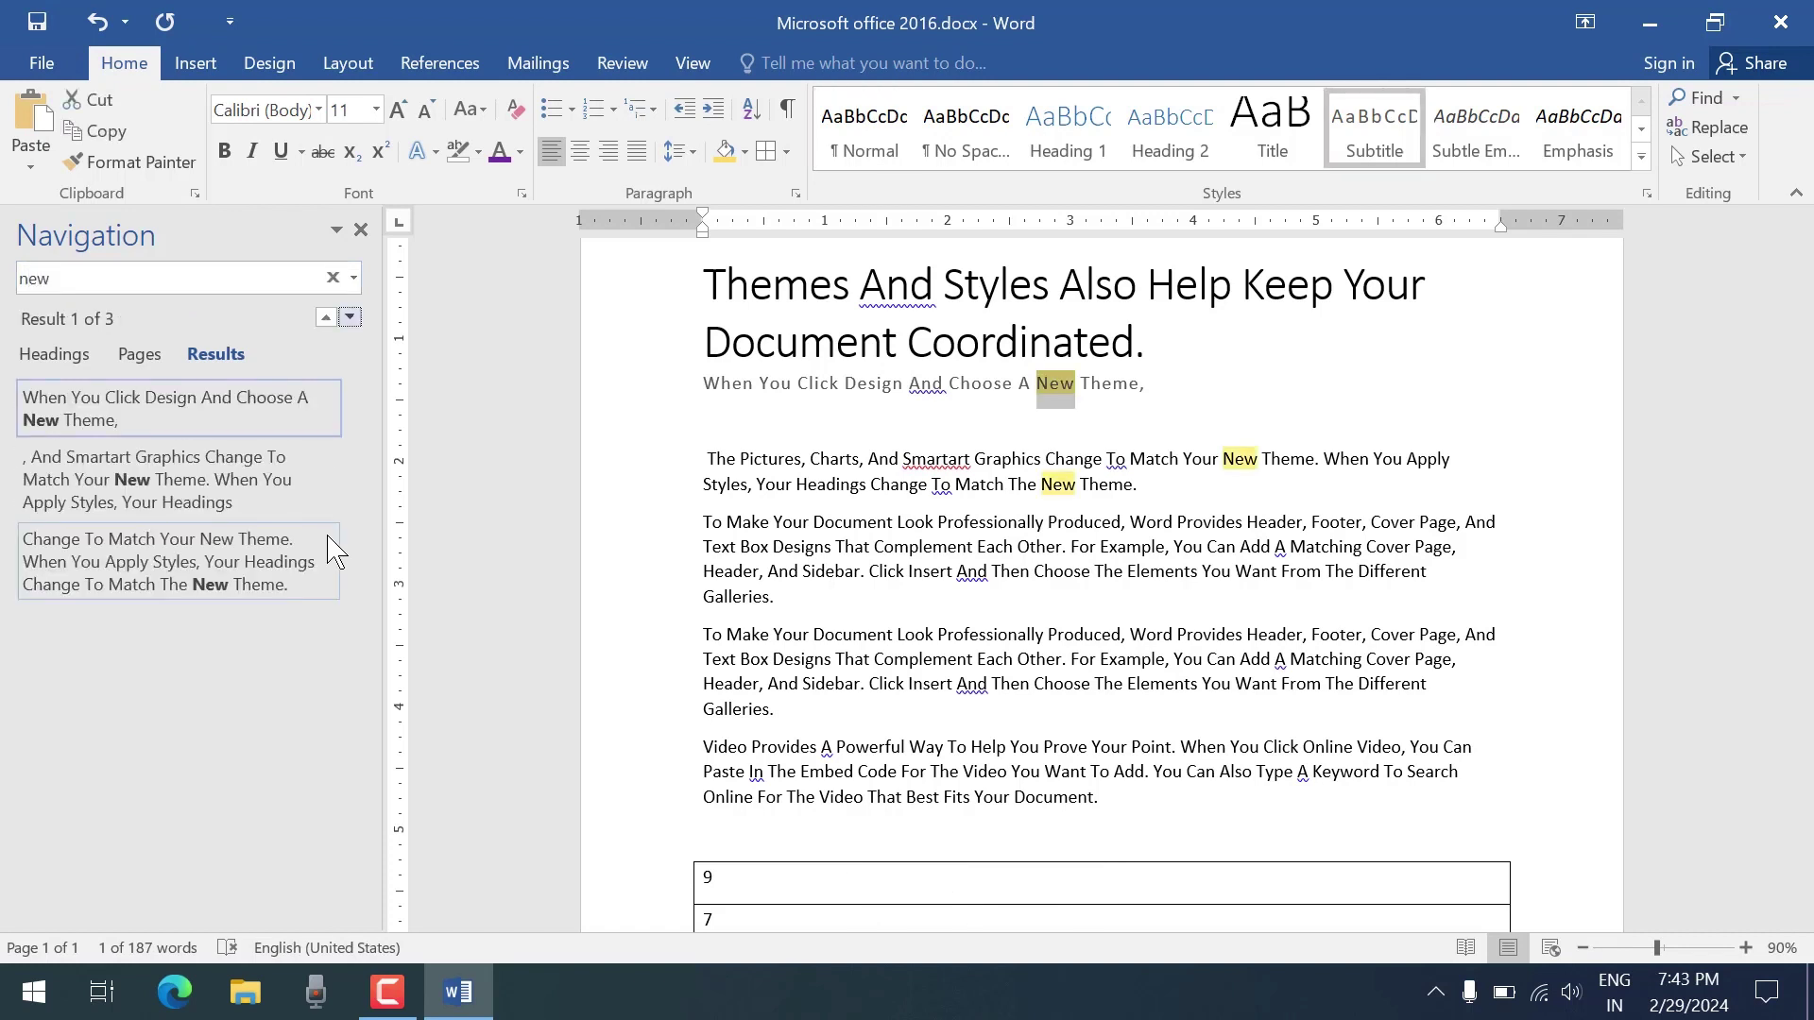
key(Return)
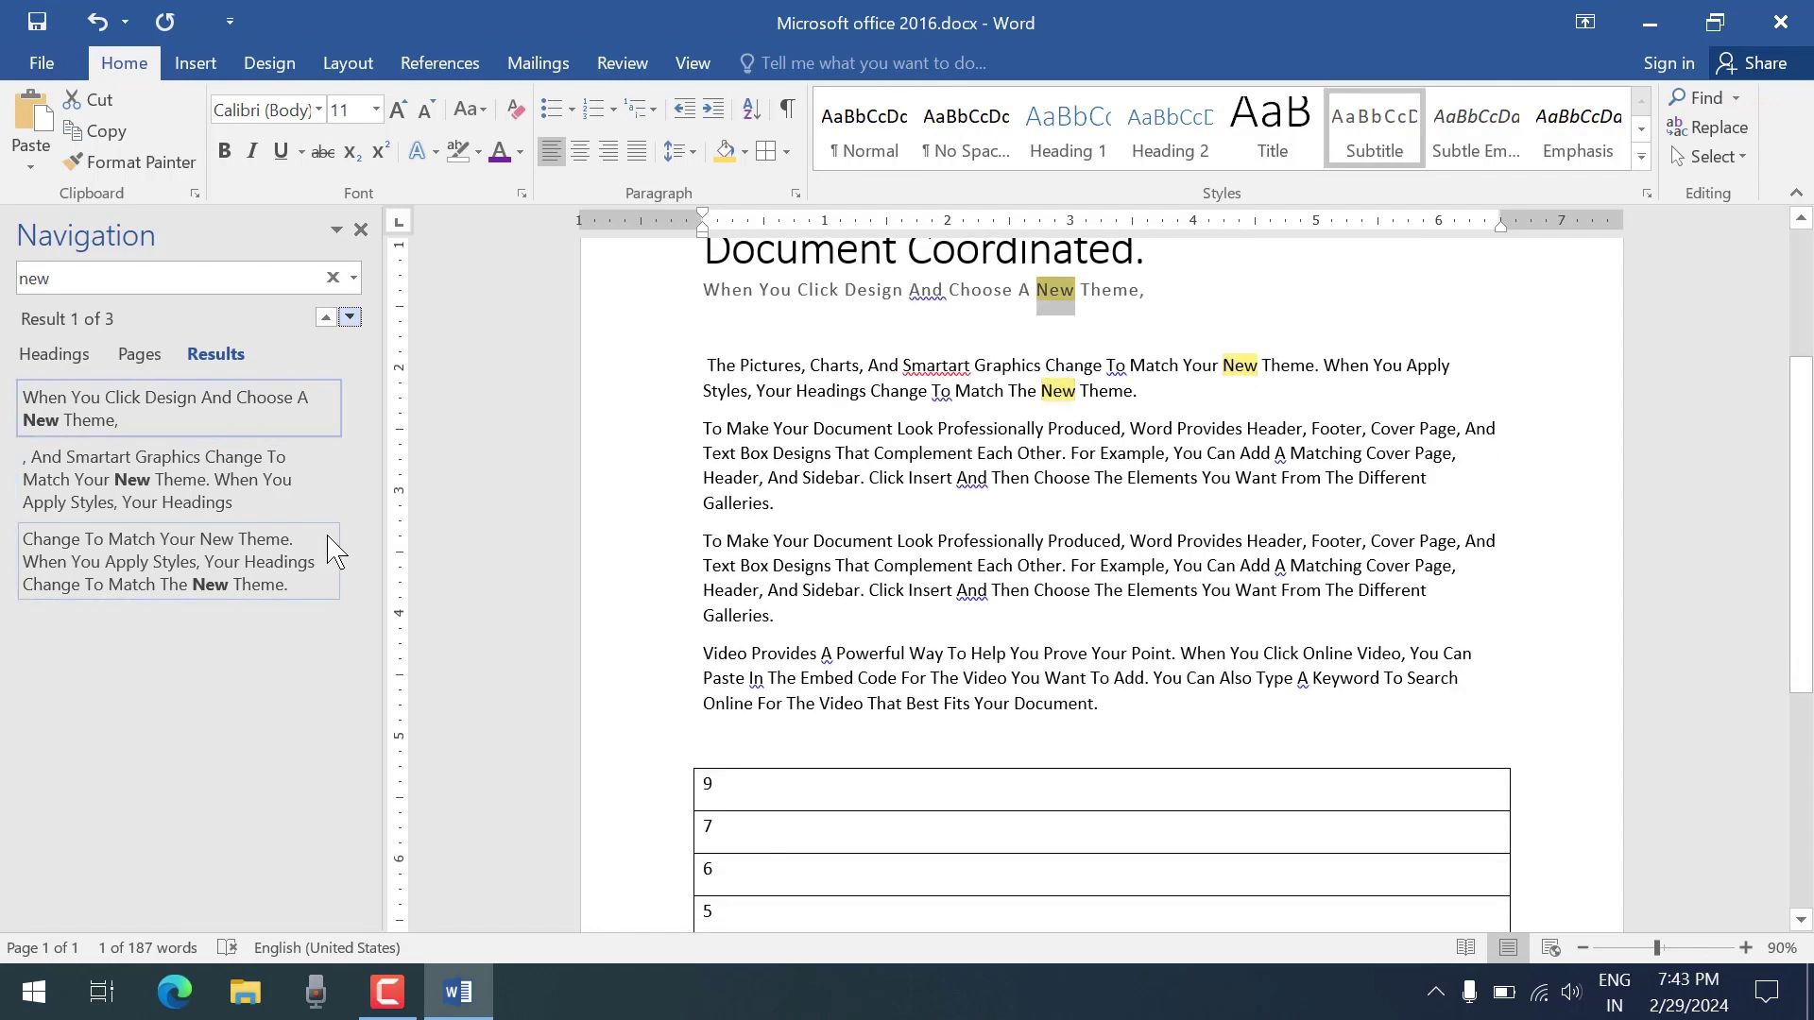
click(361, 229)
Set up a replacement of "New" with "Old" in Find and Replace, and cancel it without replacing anything
key(ctrl+h)
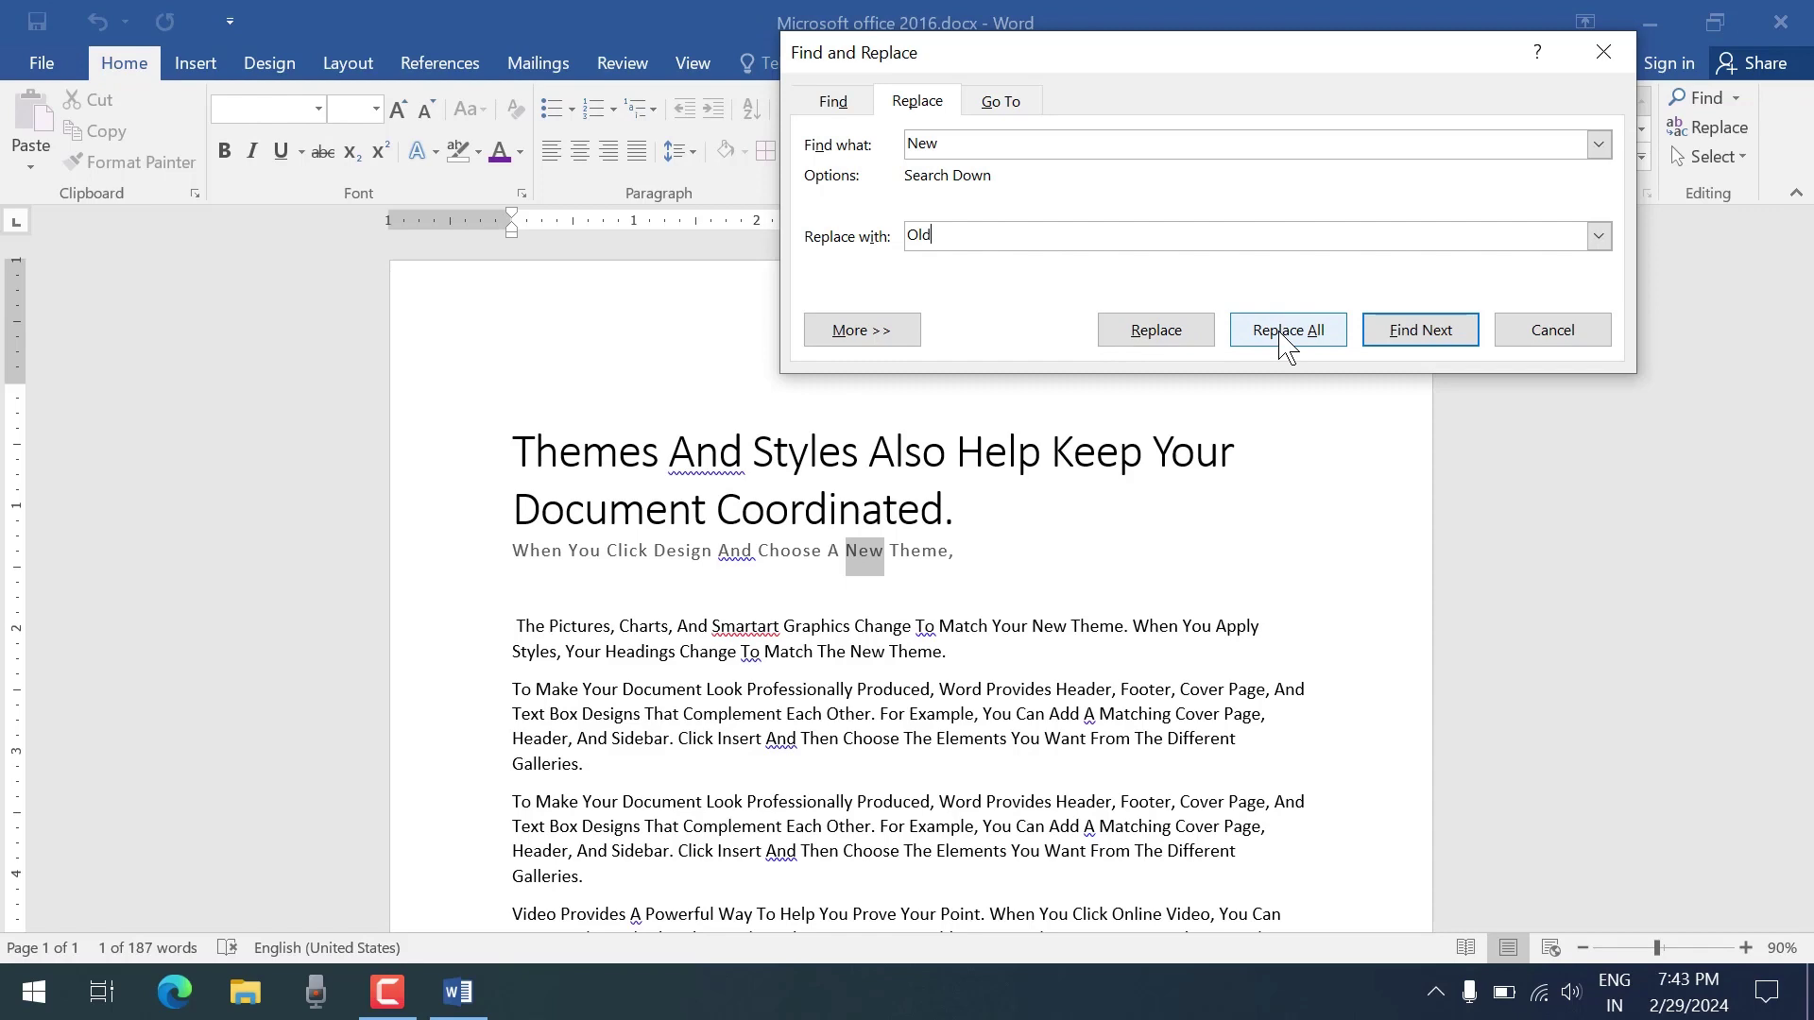
click(1552, 330)
Select the entire document, including the bordered number list, and clear the selection after reviewing its extent
click(1710, 156)
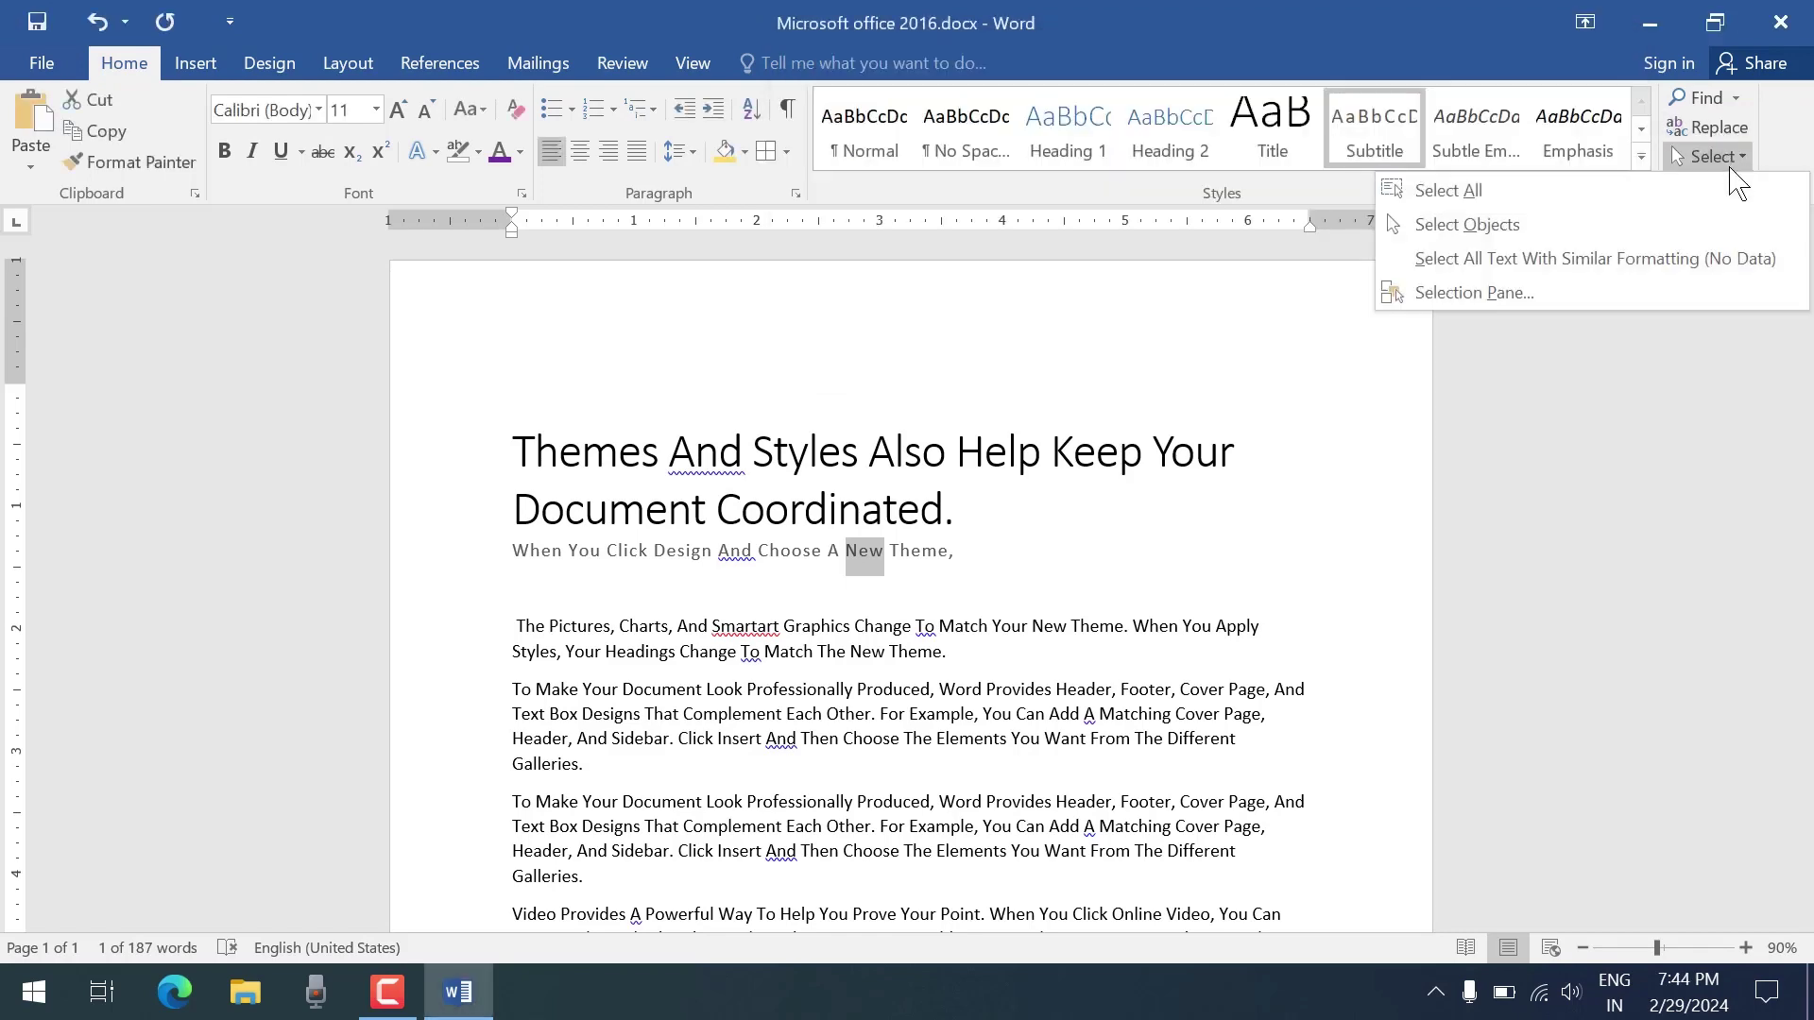
click(1691, 199)
scroll(811, 741, down, 5)
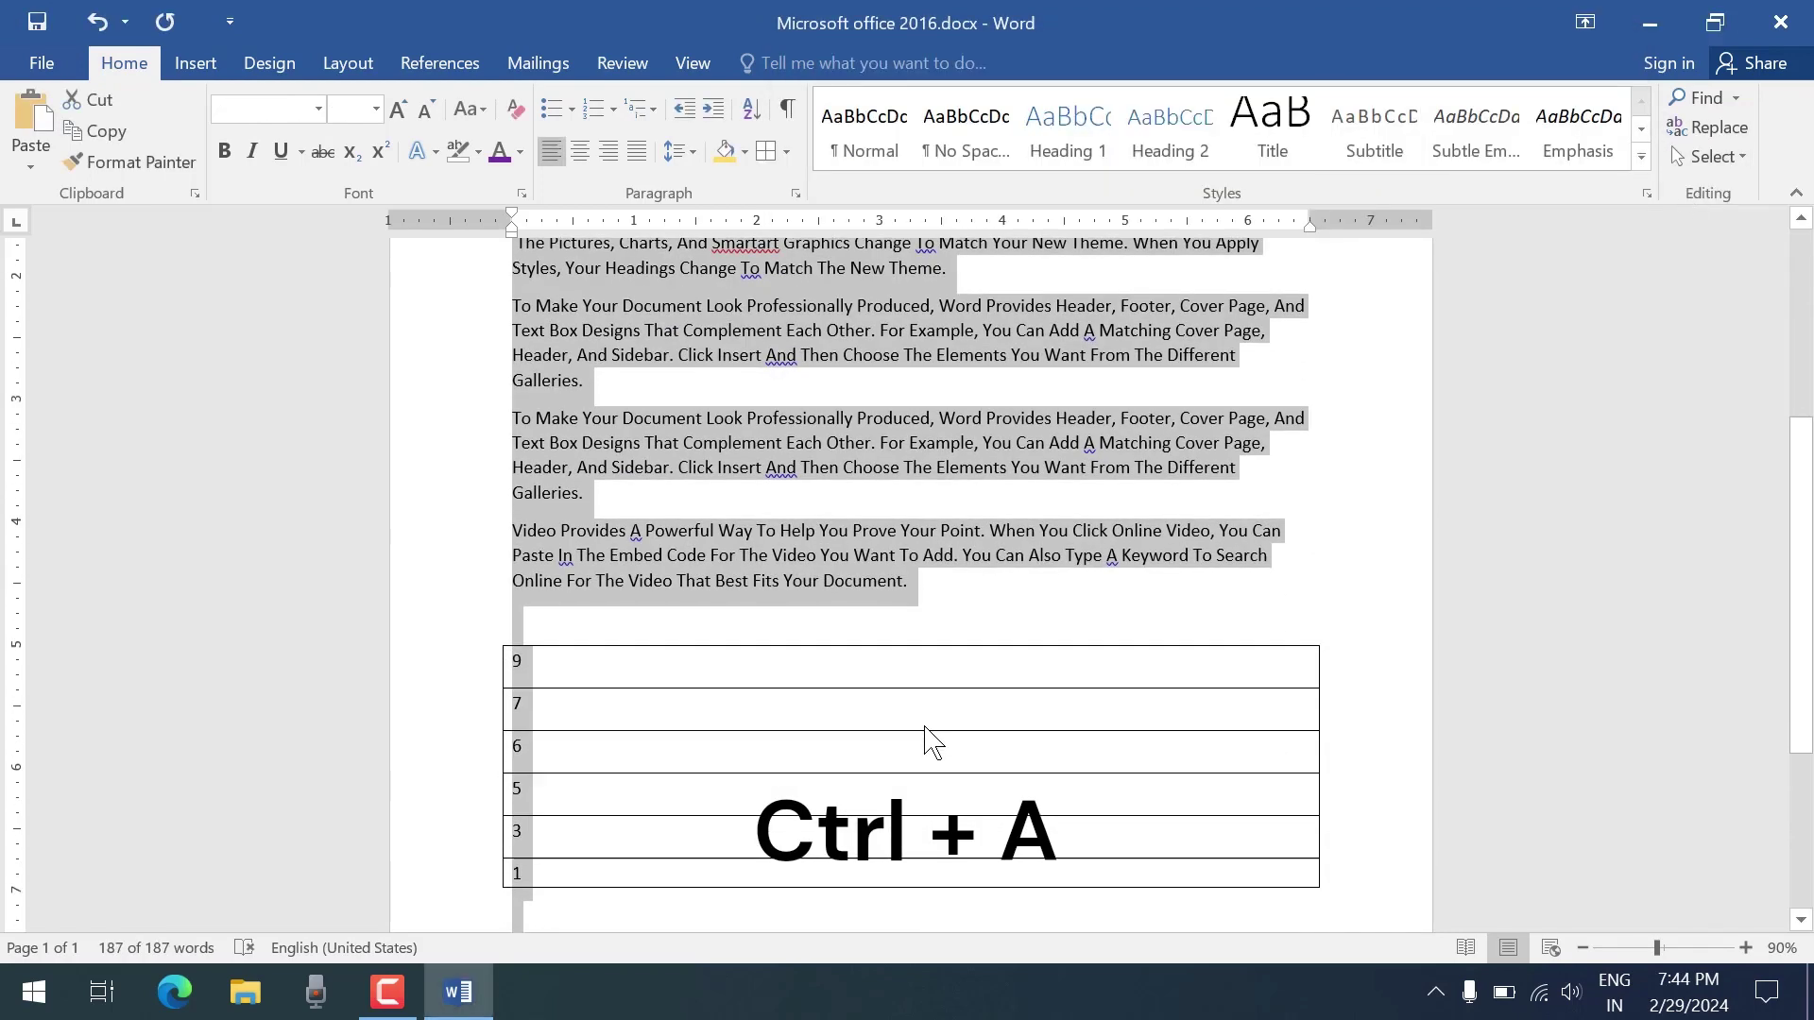
scroll(928, 742, up, 2)
scroll(928, 741, down, 3)
scroll(928, 737, up, 6)
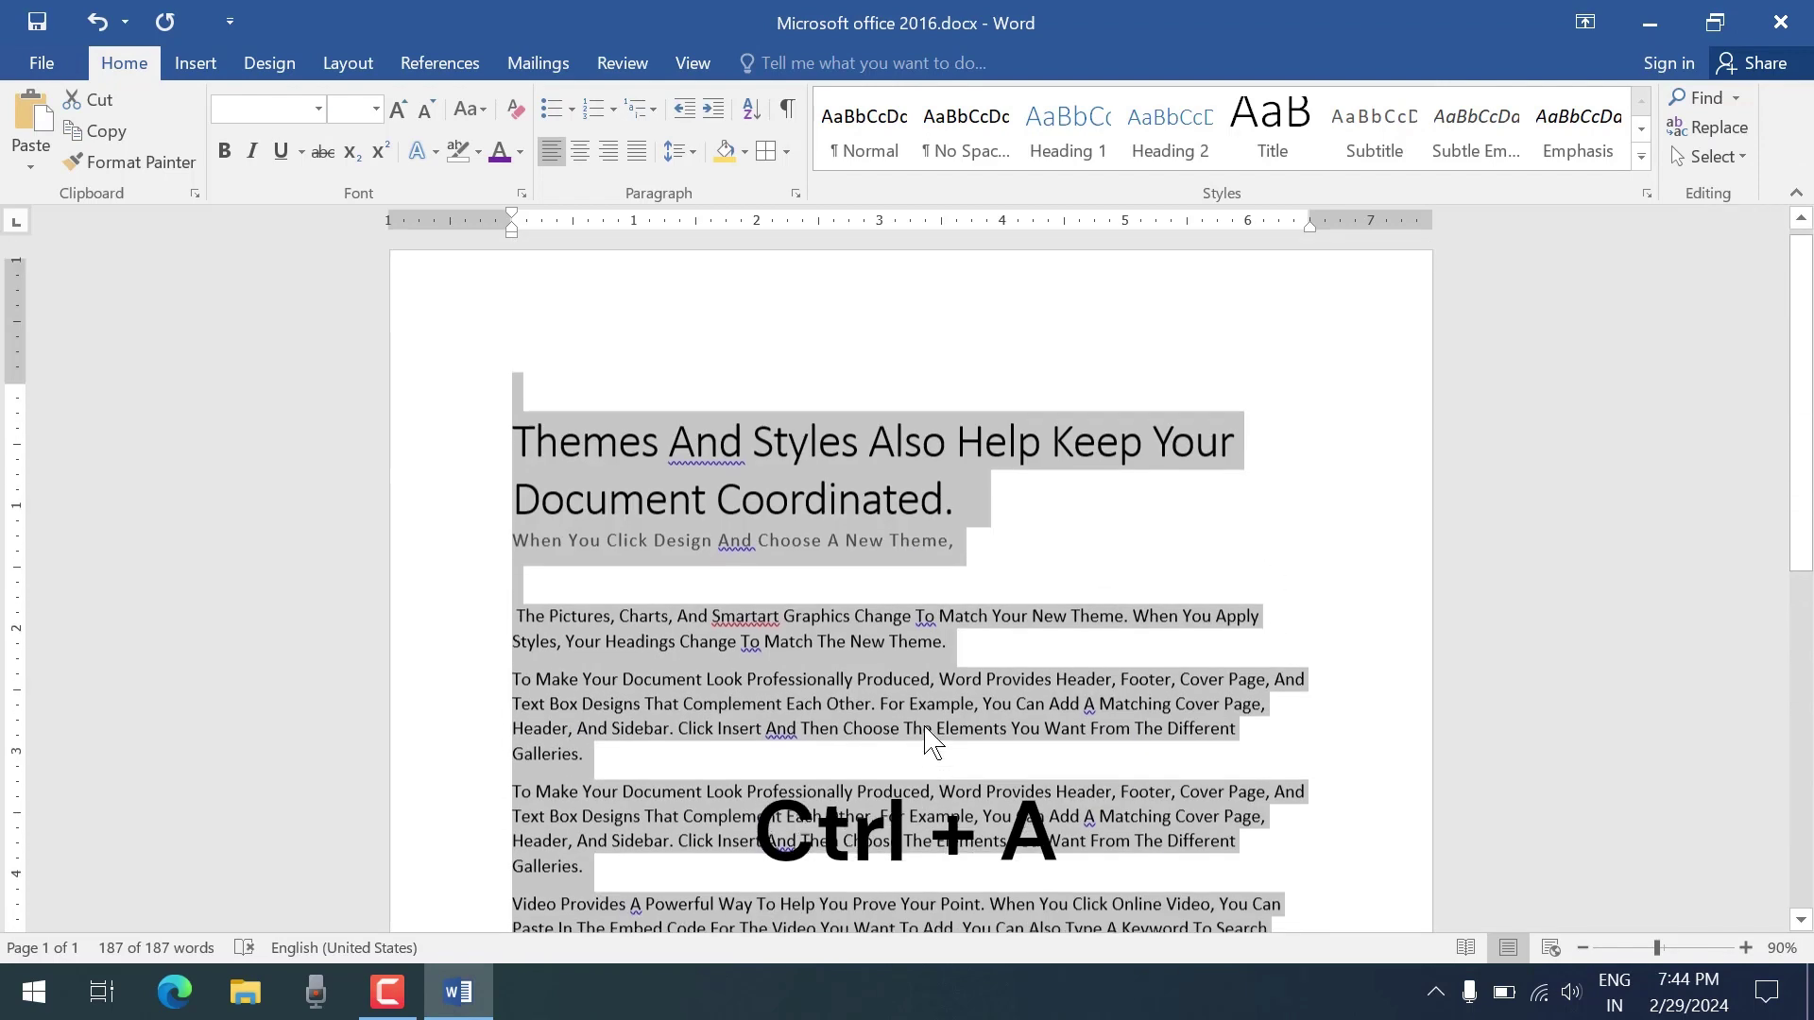
click(627, 581)
scroll(628, 581, down, 2)
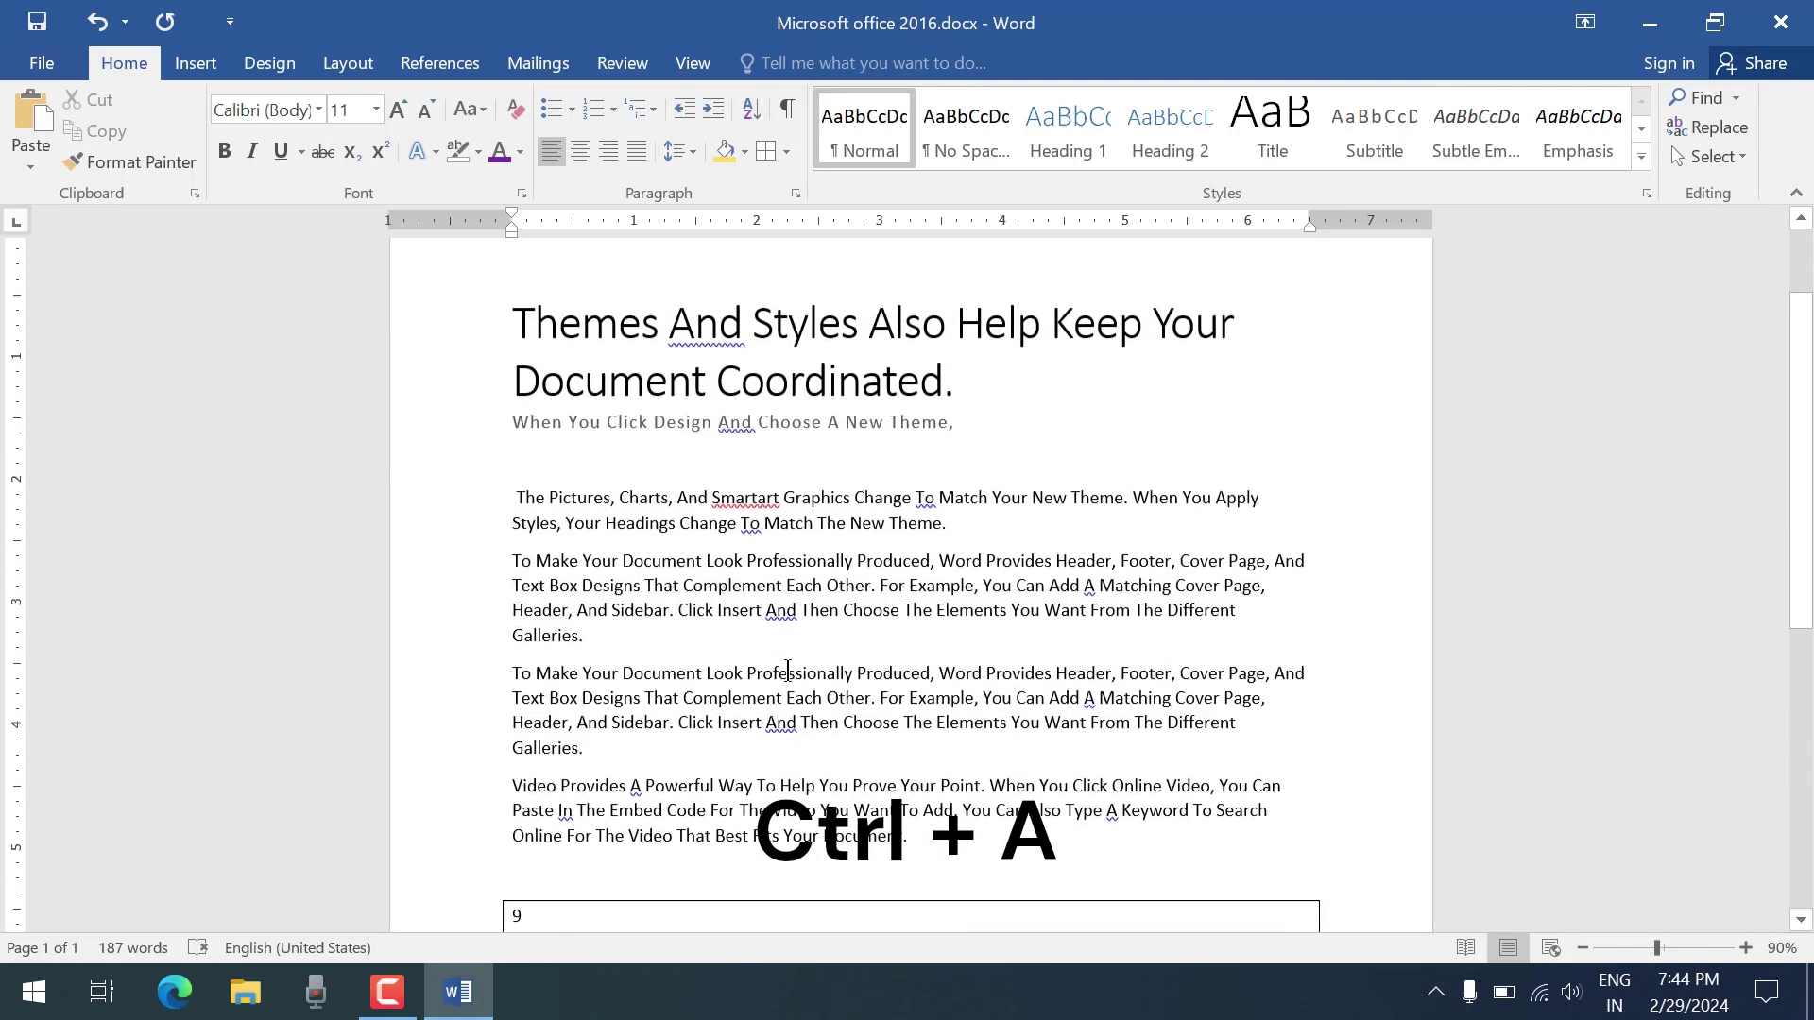
scroll(628, 581, up, 2)
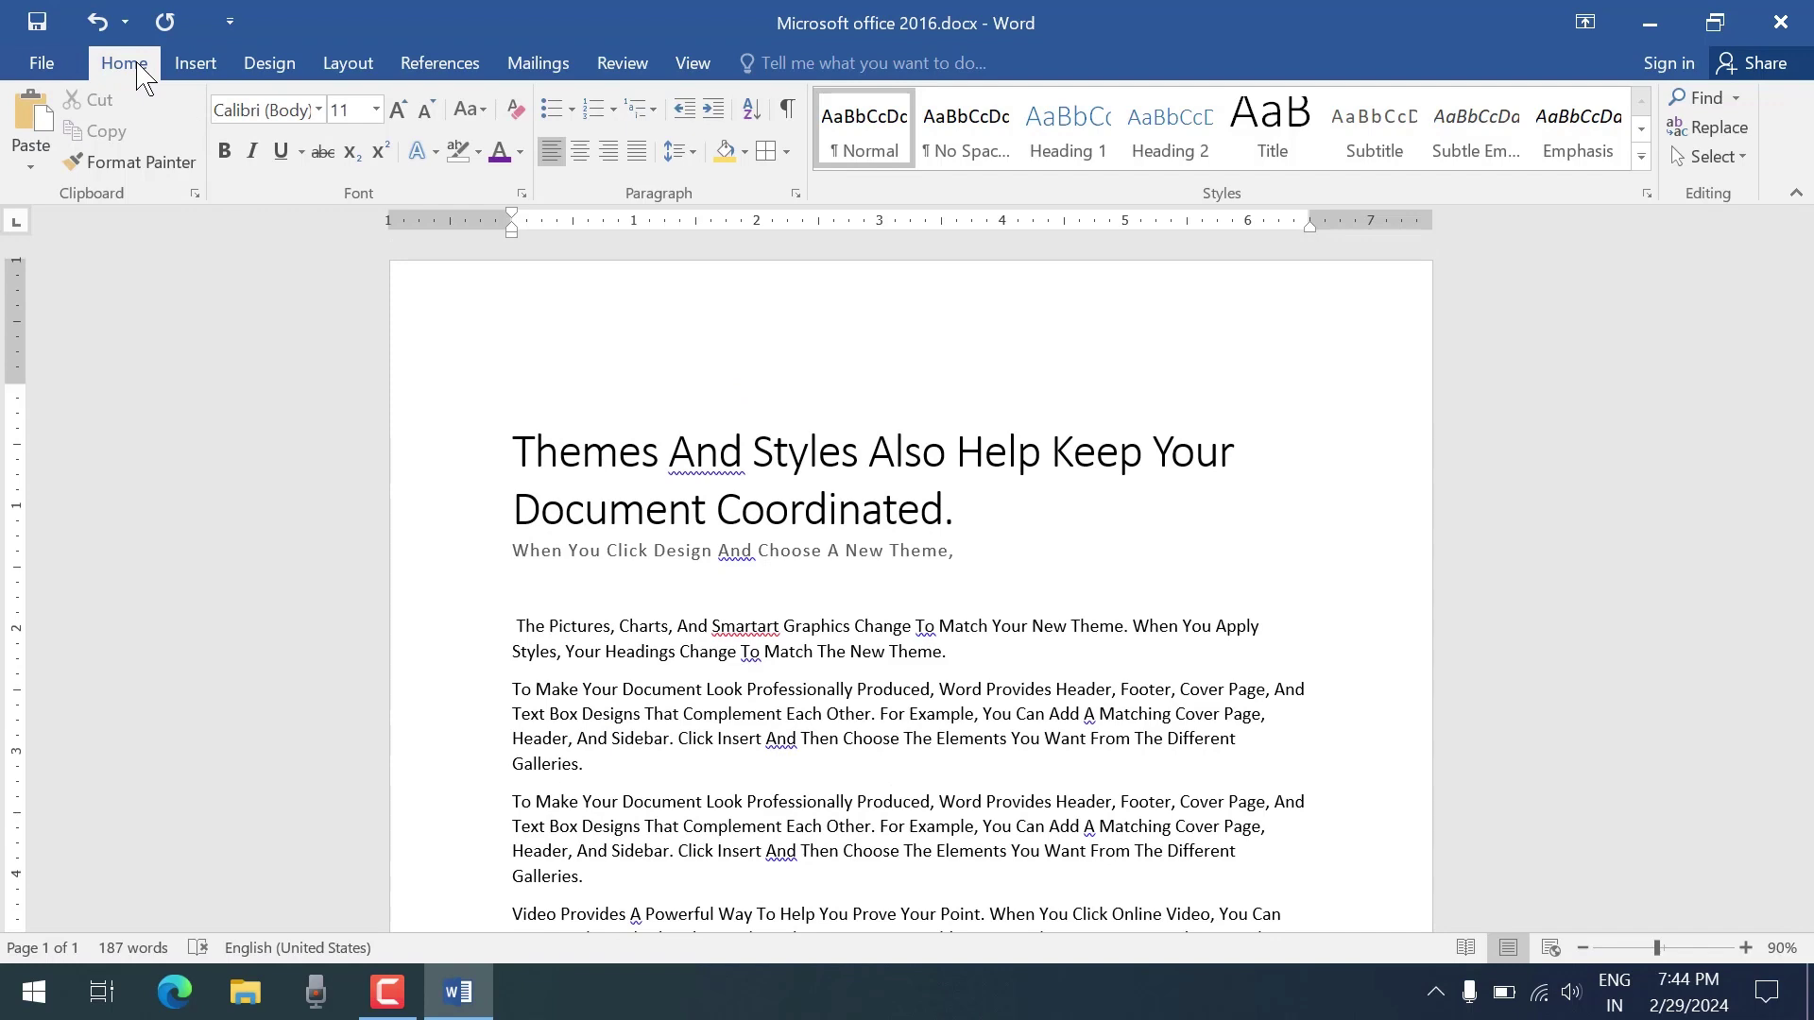